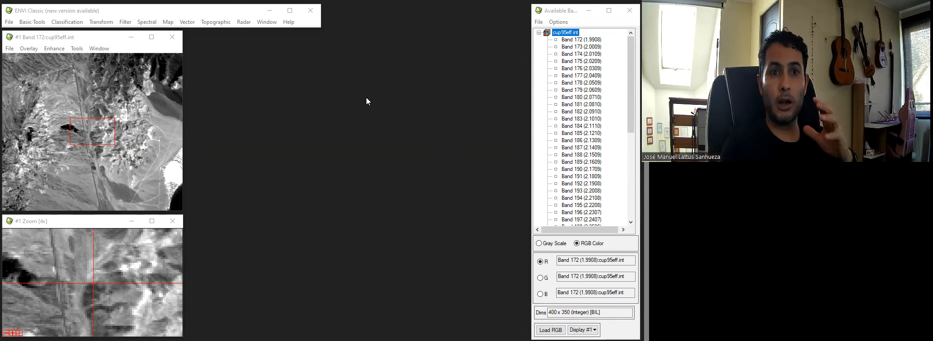
# - Start opening an image file and browse up to the root of the C: drive
pyautogui.click(232, 15)
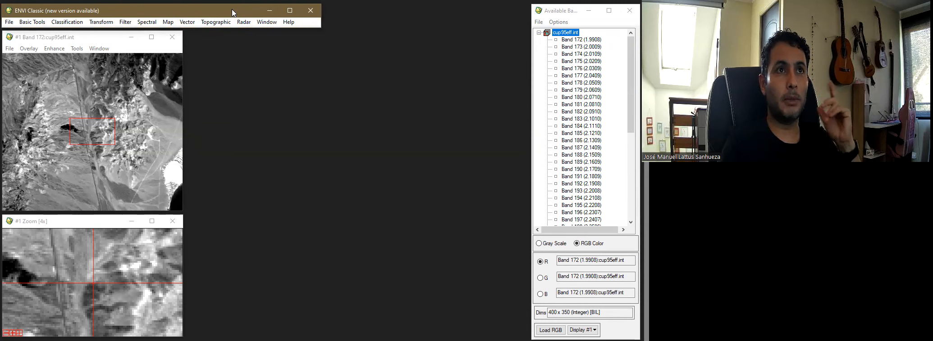
pyautogui.click(9, 22)
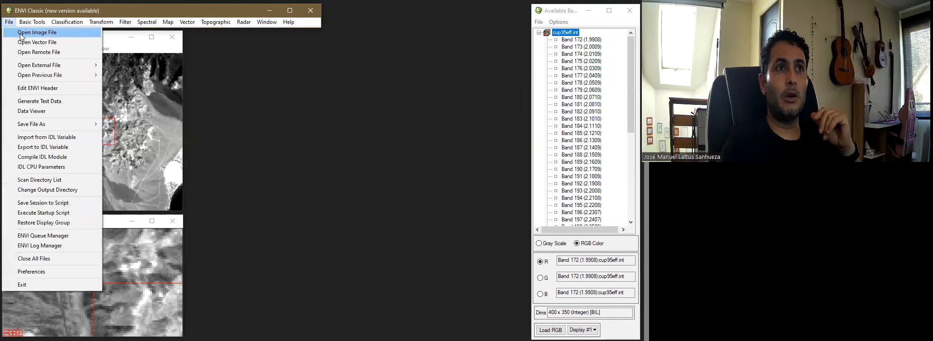
pyautogui.click(22, 36)
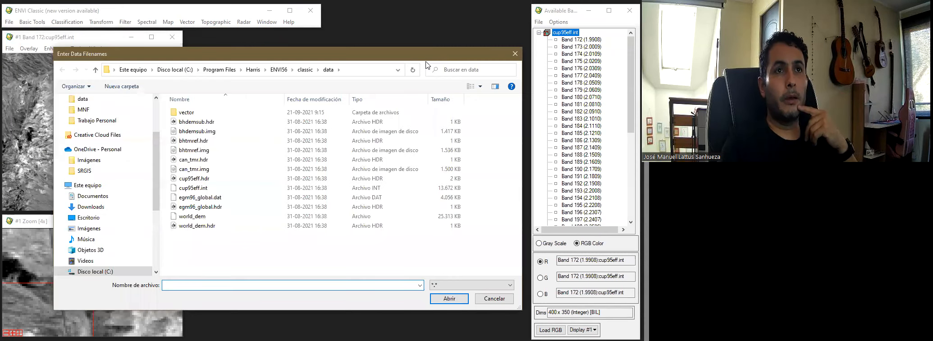
pyautogui.click(217, 70)
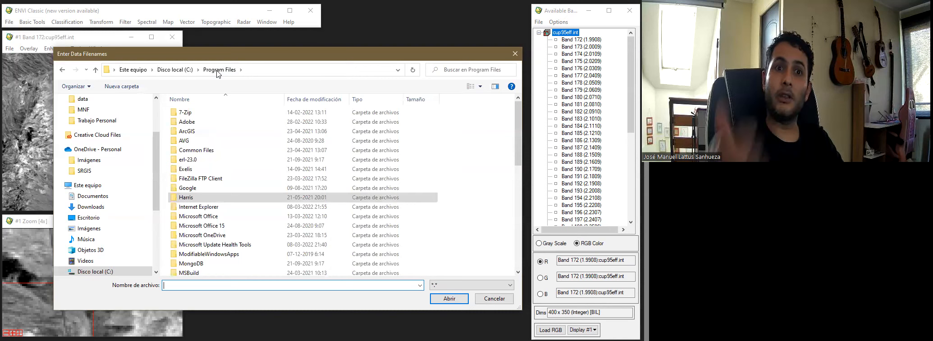
pyautogui.click(176, 70)
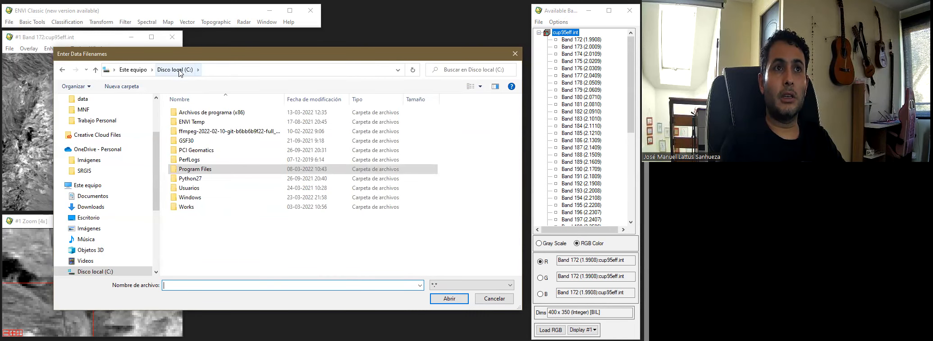
# - Browse to Program Files\Exelis\ENVI53\classic\data and select the sample image cup95eff.int
pyautogui.doubleClick(189, 170)
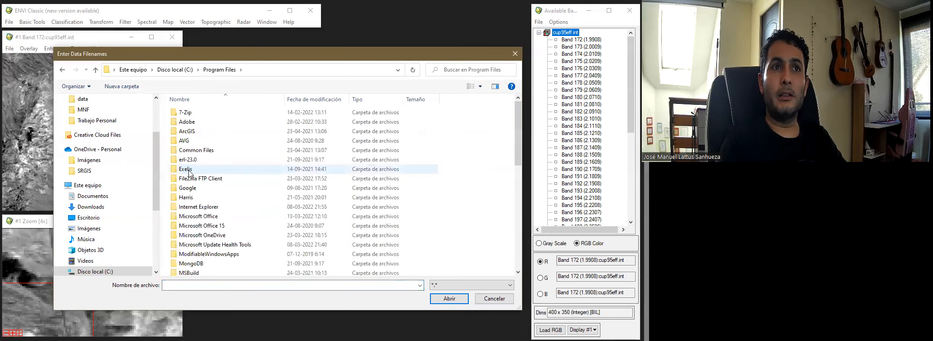
pyautogui.click(186, 200)
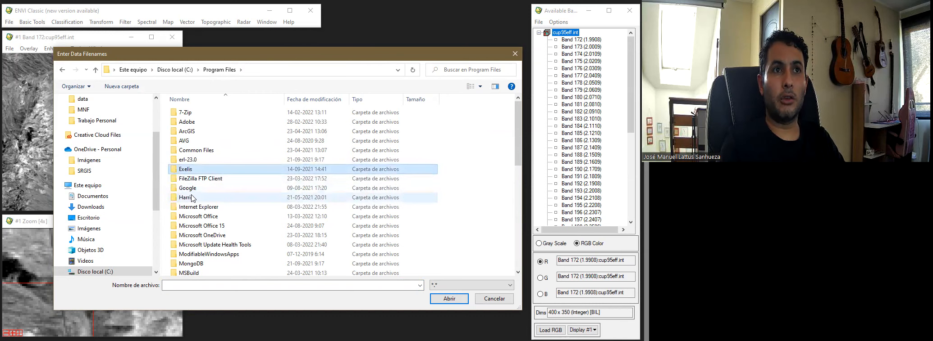
pyautogui.click(188, 172)
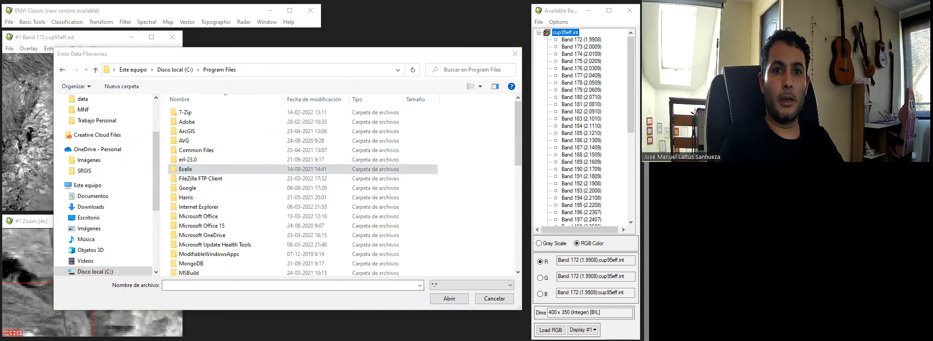
pyautogui.doubleClick(186, 171)
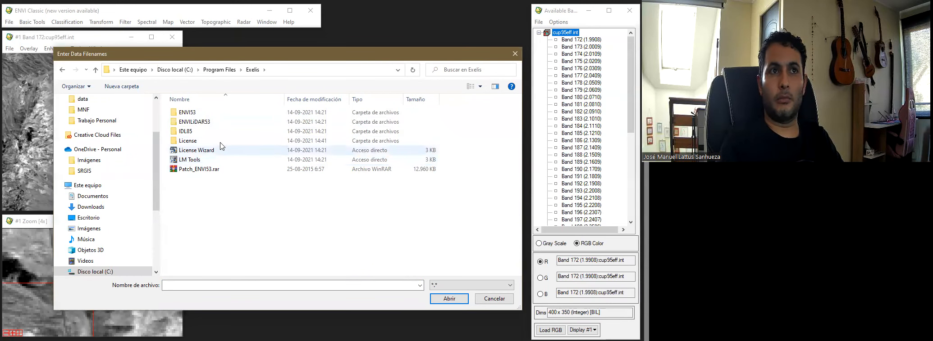
pyautogui.doubleClick(192, 116)
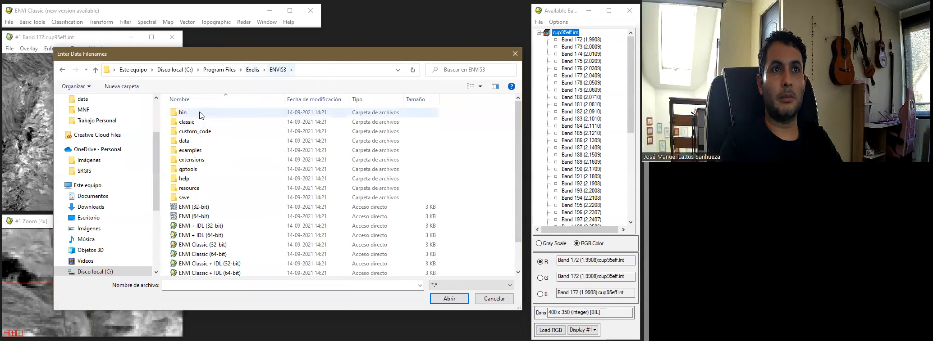
pyautogui.doubleClick(184, 124)
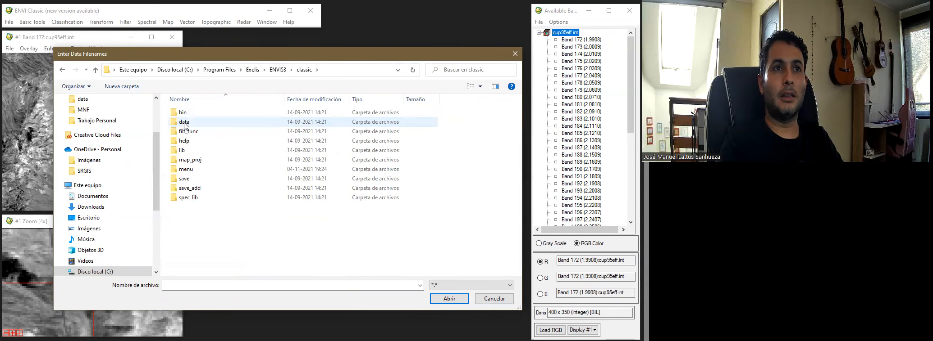
pyautogui.doubleClick(184, 122)
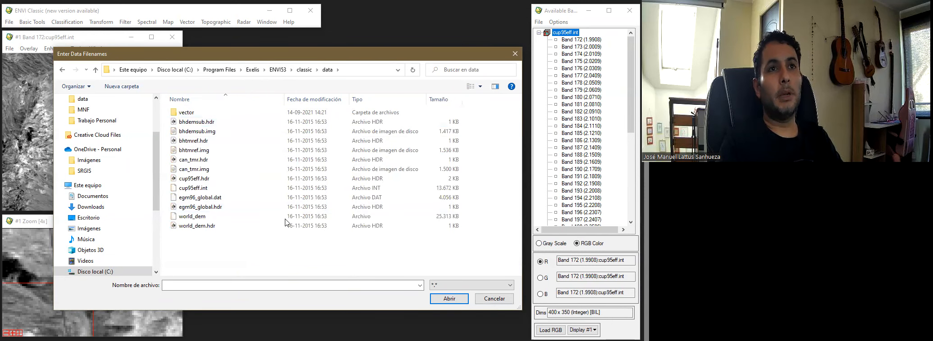
pyautogui.click(225, 188)
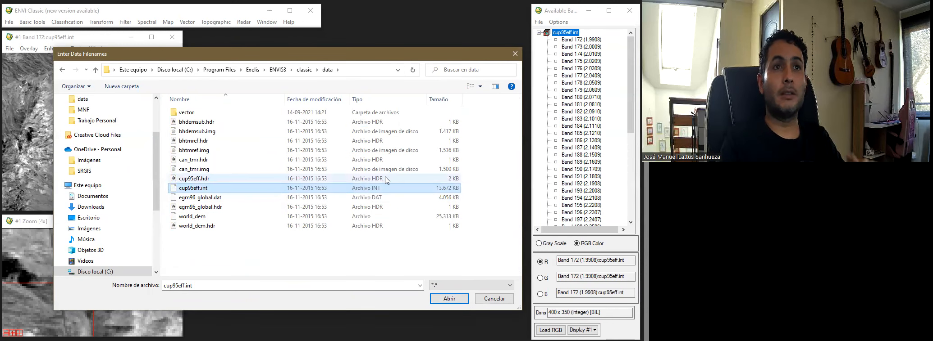
# - Browse to Program Files\Harris\ENVI56\classic\data and select the cup95eff.int file there
pyautogui.click(207, 70)
pyautogui.doubleClick(187, 201)
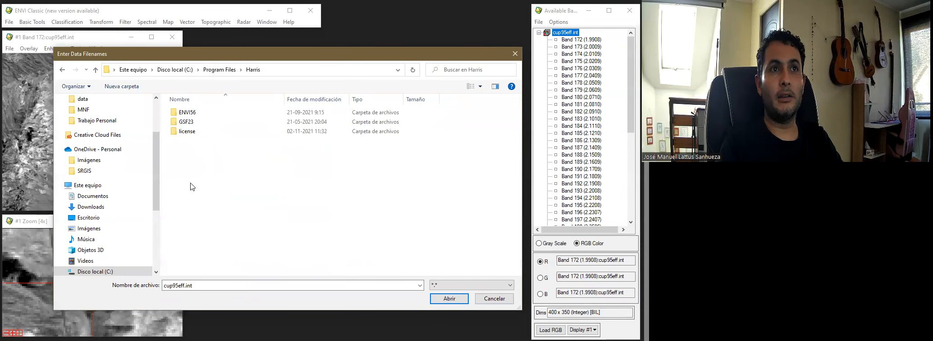
pyautogui.doubleClick(190, 113)
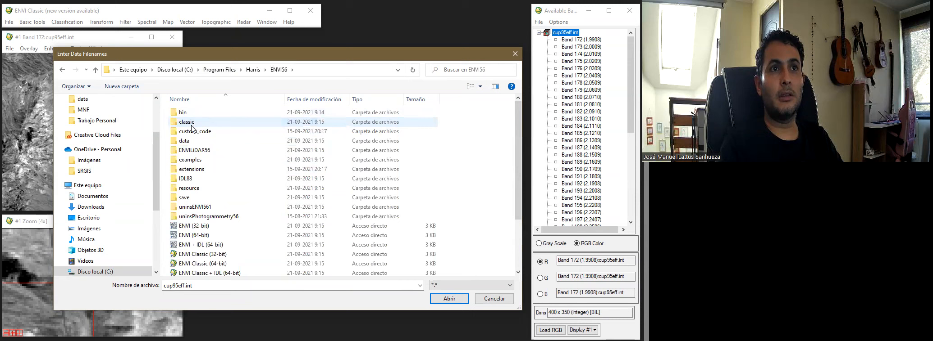
pyautogui.doubleClick(186, 122)
pyautogui.doubleClick(186, 122)
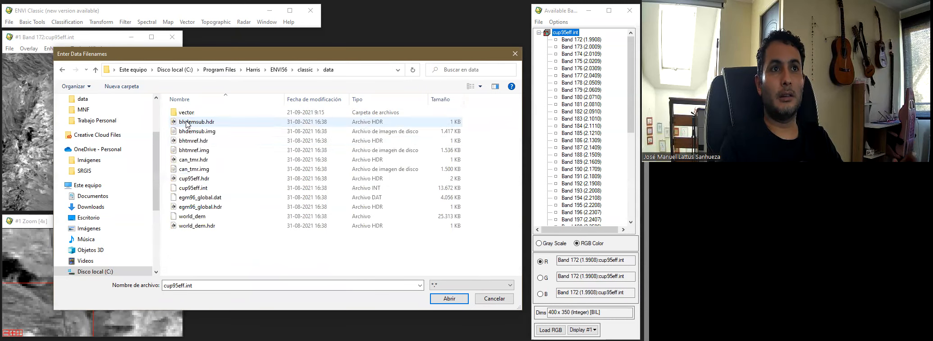
pyautogui.click(193, 188)
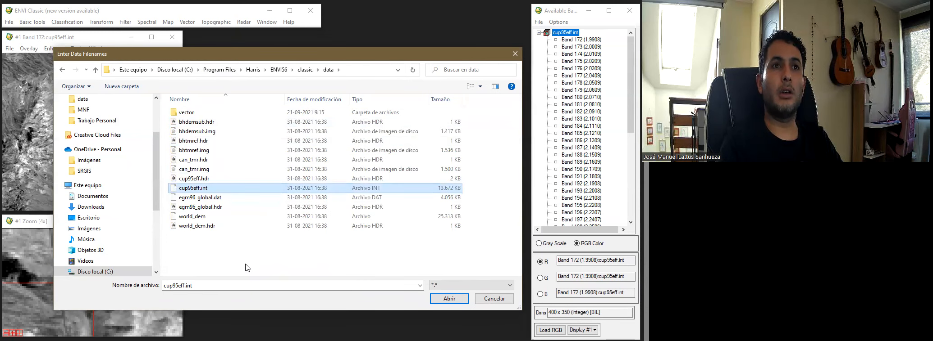
# - Copy the full path of the ENVI56 classic data folder for sharing outside the file dialog
pyautogui.click(341, 70)
pyautogui.click(359, 68)
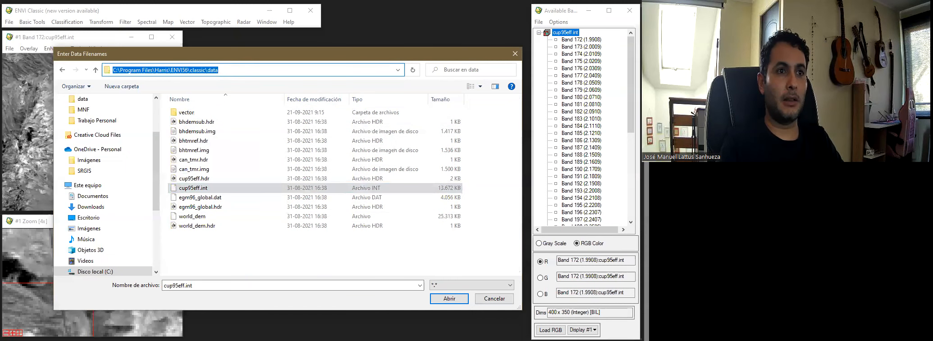
pyautogui.hotkey('alt', 'Tab')
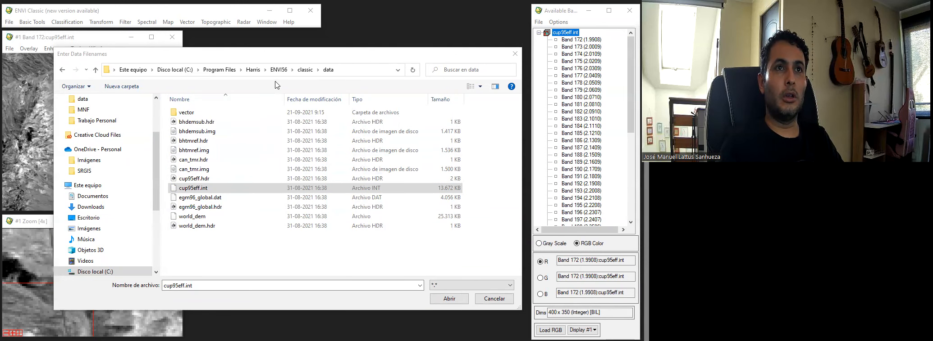
# - Return to C:\Program Files\Exelis\ENVI53\classic\data and copy that folder's full path
pyautogui.click(220, 70)
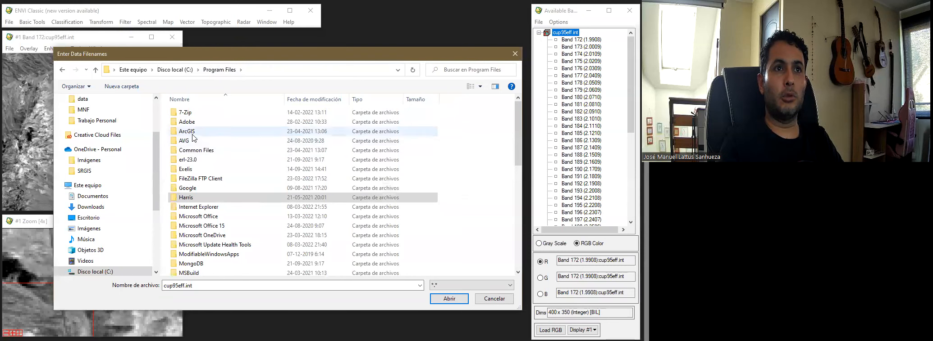
pyautogui.doubleClick(186, 169)
pyautogui.doubleClick(189, 120)
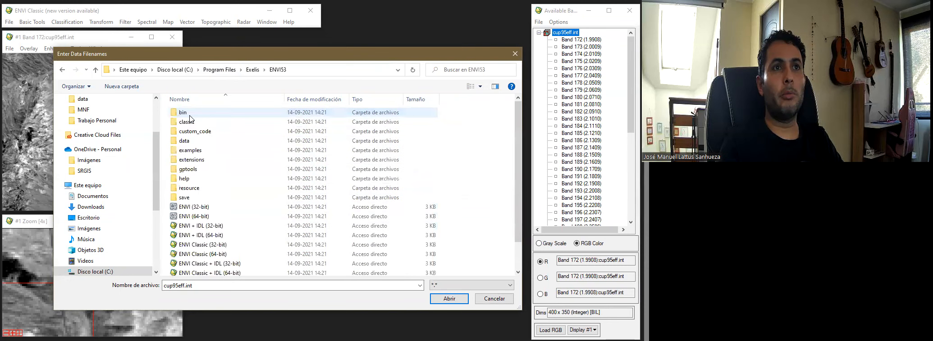
pyautogui.doubleClick(187, 122)
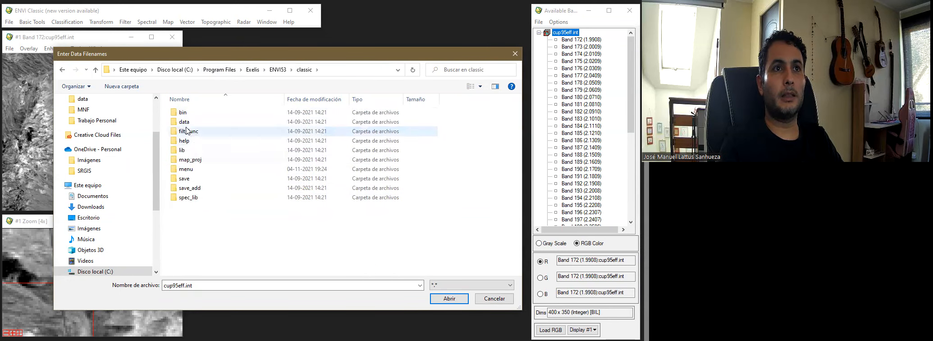
pyautogui.doubleClick(187, 123)
pyautogui.click(315, 70)
pyautogui.click(315, 70)
pyautogui.hotkey('ctrl', 'a')
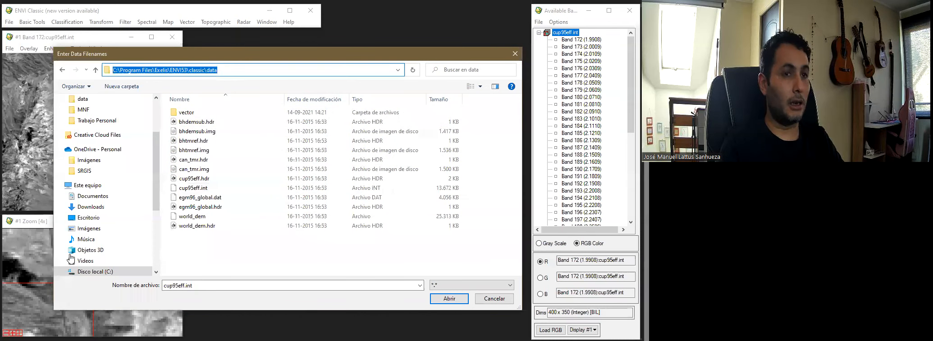
pyautogui.hotkey('alt', 'Tab')
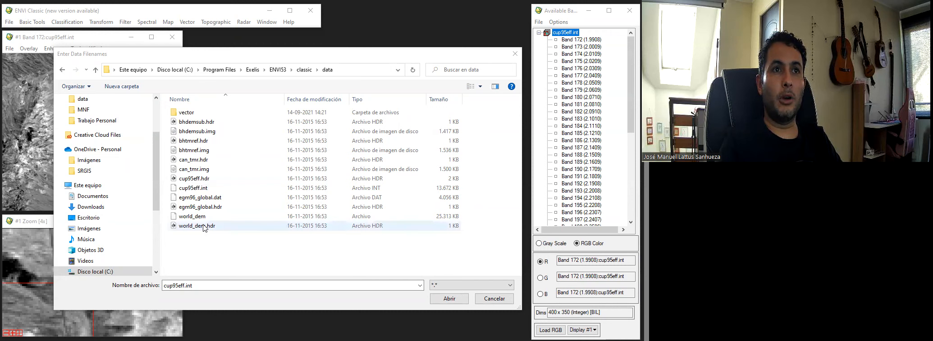
pyautogui.click(190, 189)
pyautogui.click(190, 189)
pyautogui.write('CProgram FilesExelisENVI53classicdata')
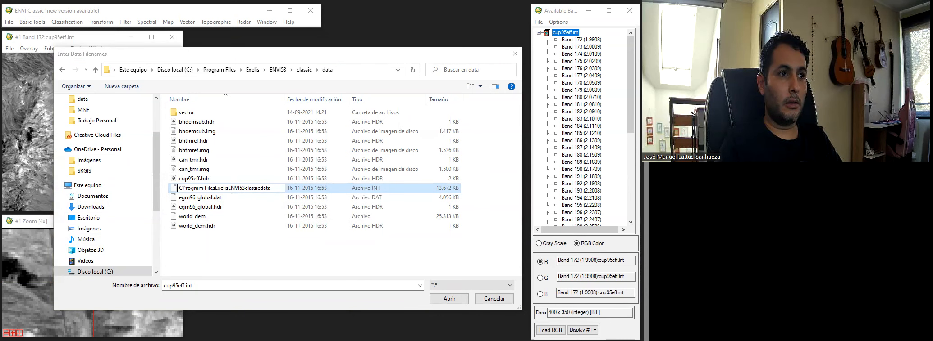
pyautogui.press('Escape')
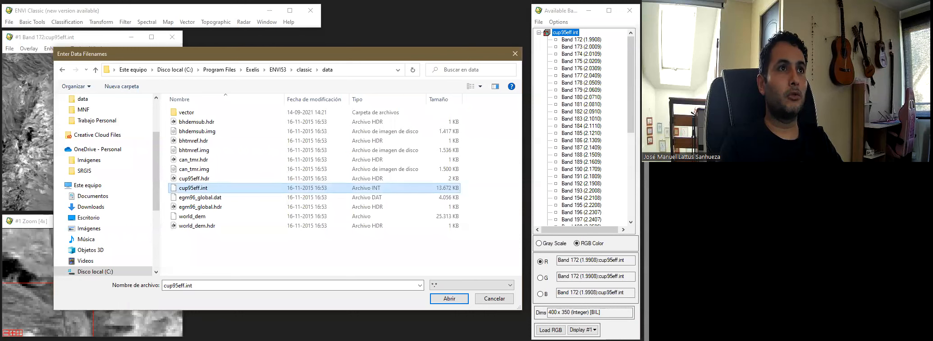
# - Copy the file name cup95eff.int from the file dialog and close the dialog without opening the image
pyautogui.hotkey('alt', 'Tab')
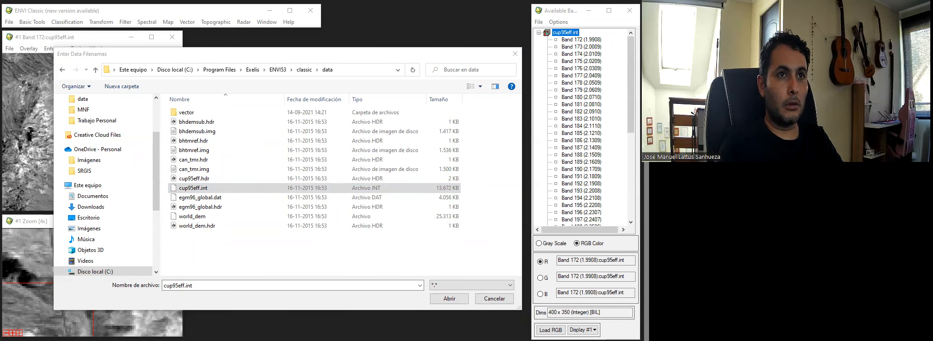
pyautogui.click(194, 189)
pyautogui.moveTo(203, 287); pyautogui.dragTo(164, 286)
pyautogui.rightClick(174, 289)
pyautogui.click(194, 317)
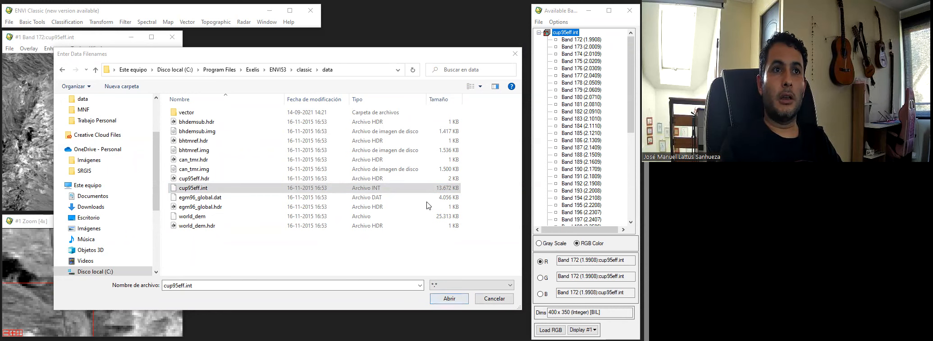
pyautogui.click(491, 298)
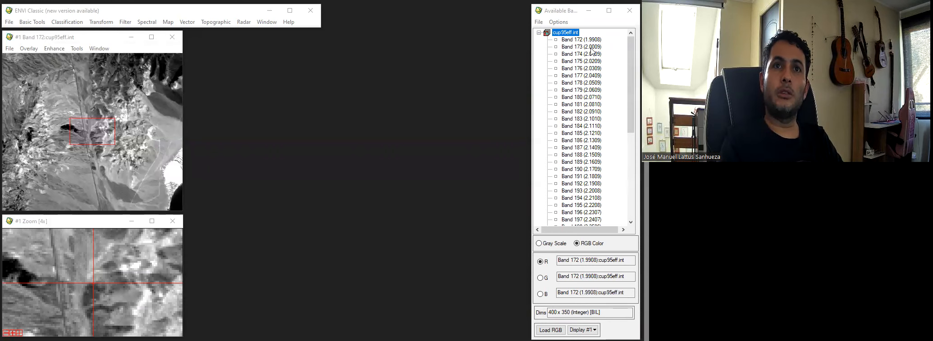
# - Look through the spectral bands listed under cup95eff.int
pyautogui.click(578, 40)
pyautogui.moveTo(630, 86); pyautogui.dragTo(599, 220)
pyautogui.moveTo(630, 176); pyautogui.dragTo(631, 81)
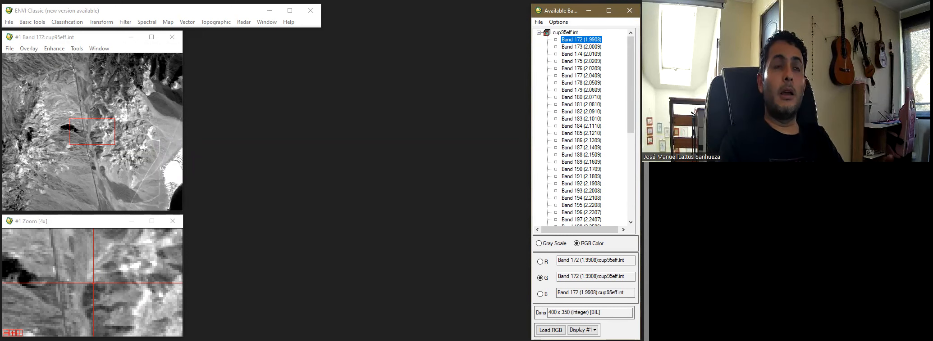
pyautogui.rightClick(566, 34)
pyautogui.click(493, 36)
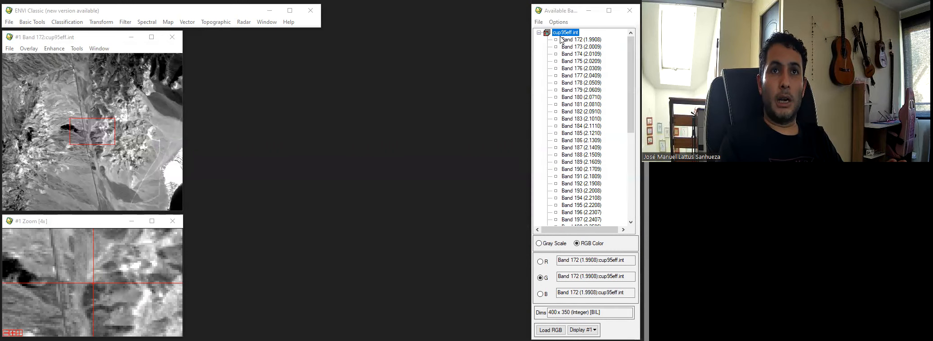
# - Load the default RGB band combination of cup95eff.int into the current display
pyautogui.click(229, 15)
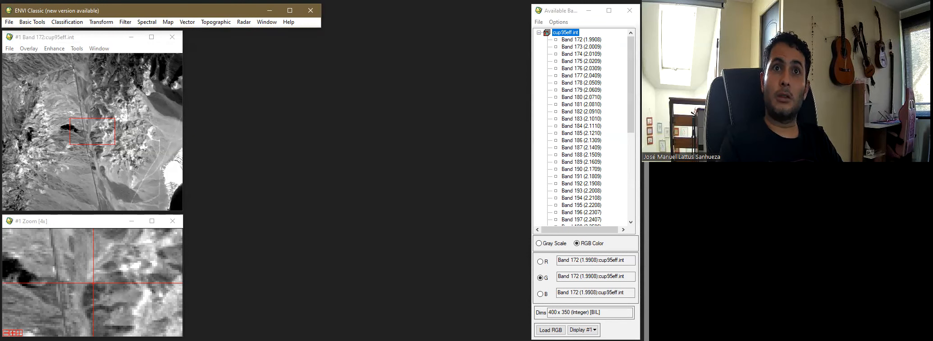
pyautogui.rightClick(562, 13)
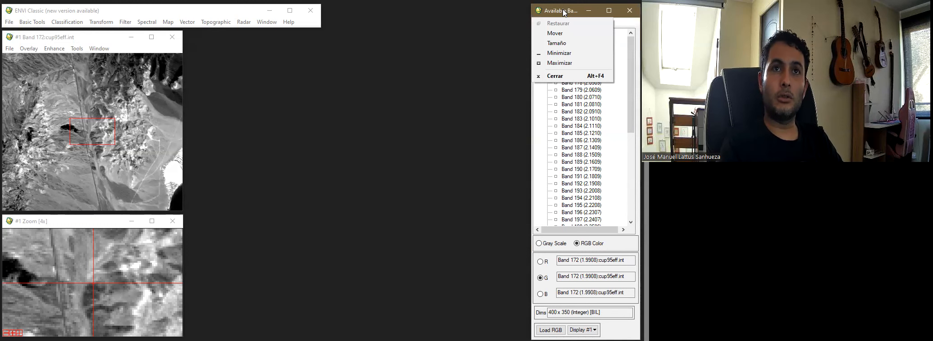
pyautogui.click(406, 173)
pyautogui.rightClick(568, 34)
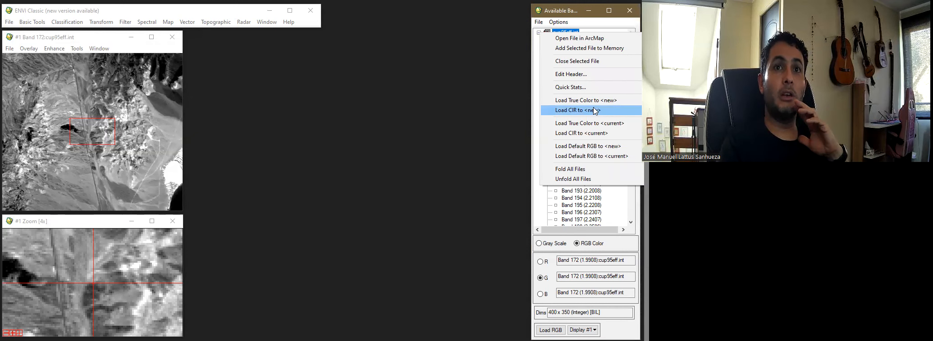
pyautogui.click(591, 156)
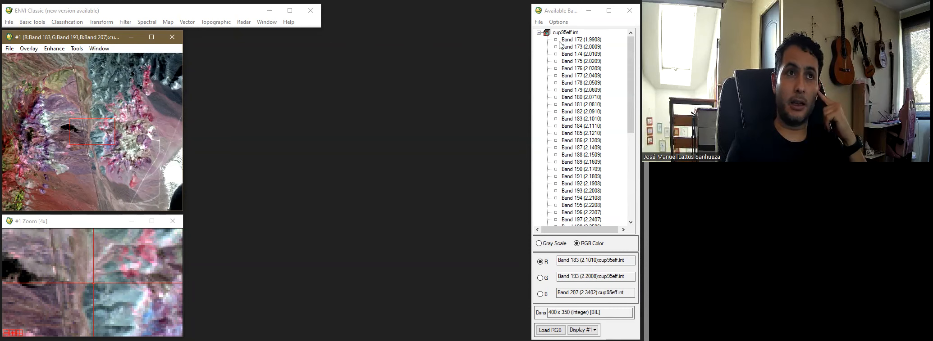
# - Assign Band 184 to red, Band 192 to green and Band 186 to blue for the RGB combination of cup95eff.int
pyautogui.click(570, 33)
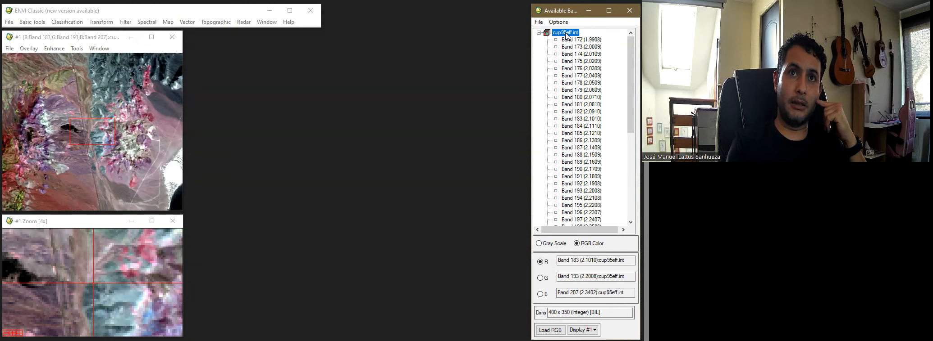
pyautogui.click(539, 33)
pyautogui.click(538, 32)
pyautogui.click(581, 125)
pyautogui.click(581, 184)
pyautogui.click(581, 140)
# - Compute quick statistics for the whole cup95eff.int file
pyautogui.click(565, 33)
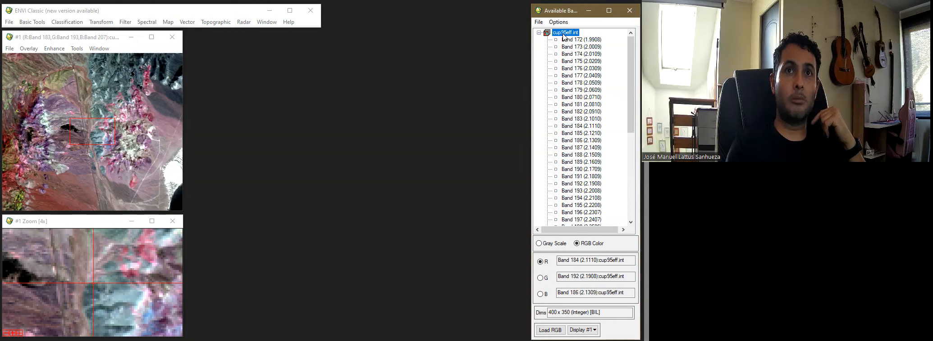
pyautogui.rightClick(563, 39)
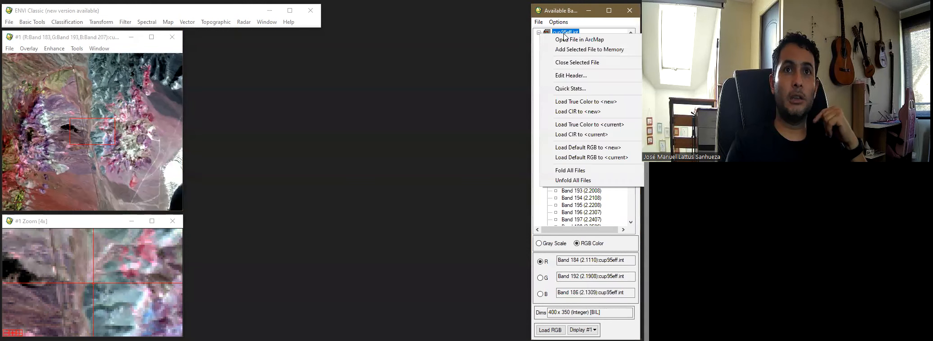
pyautogui.click(569, 89)
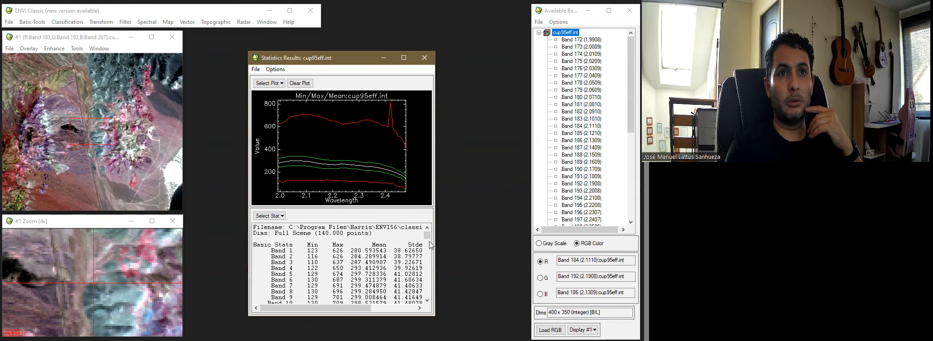
pyautogui.moveTo(427, 239); pyautogui.dragTo(420, 183)
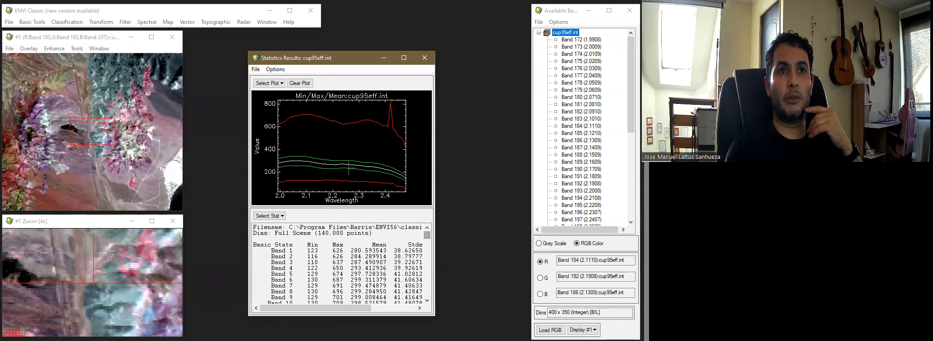
# - Show the plot key on the Min/Max/Mean plot to identify its curves, and hide it again
pyautogui.rightClick(354, 159)
pyautogui.click(368, 164)
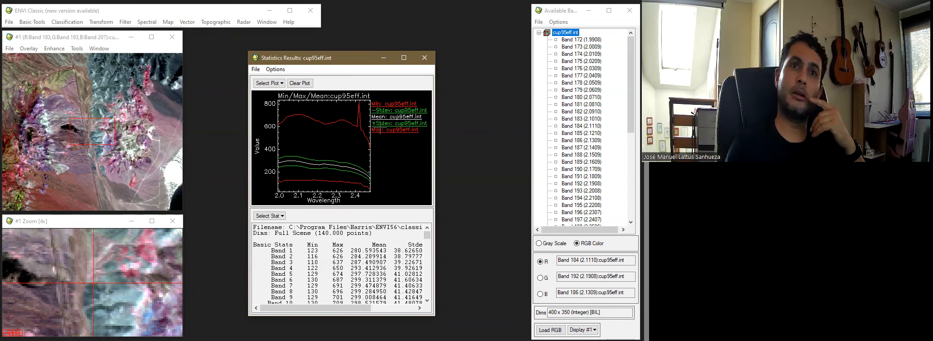
pyautogui.rightClick(363, 186)
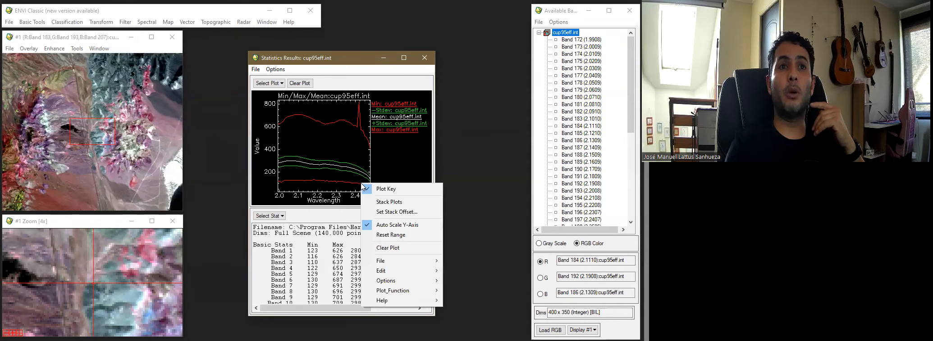
pyautogui.click(368, 189)
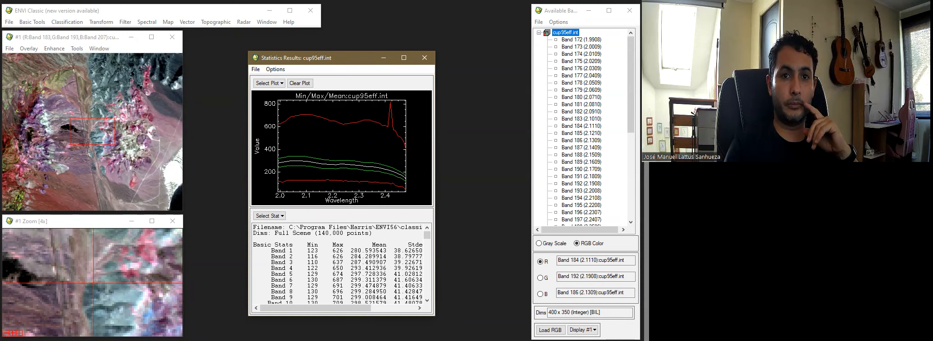
# - Zoom into the spike of the maximum curve near wavelength 2.42, restore the full plot range and close the statistics results
pyautogui.click(288, 126)
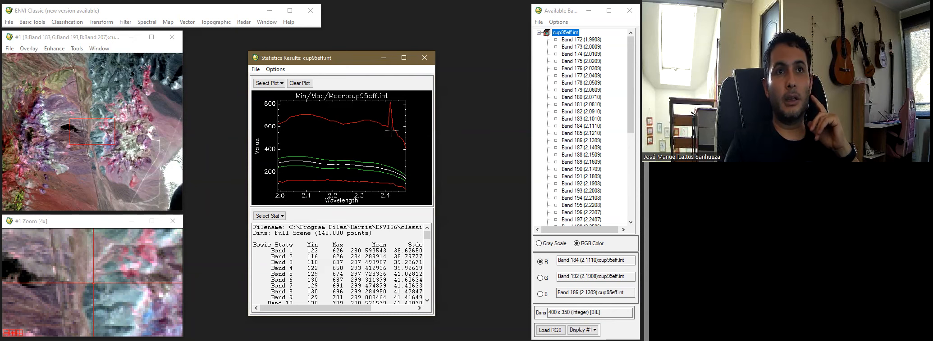
pyautogui.moveTo(369, 94); pyautogui.dragTo(408, 152)
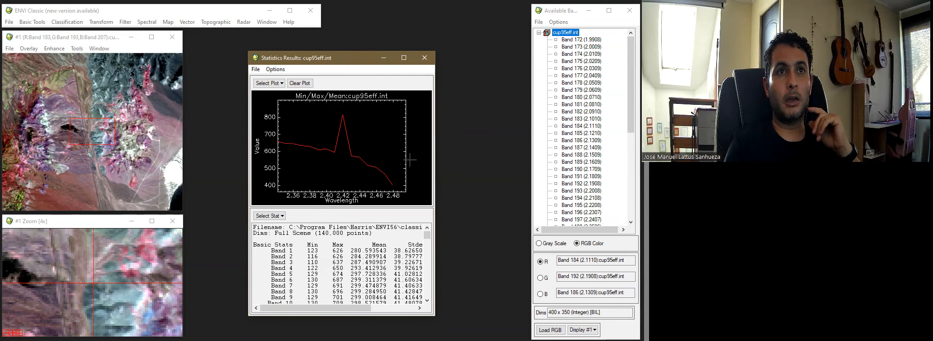
pyautogui.click(342, 122)
pyautogui.moveTo(343, 122); pyautogui.dragTo(345, 107)
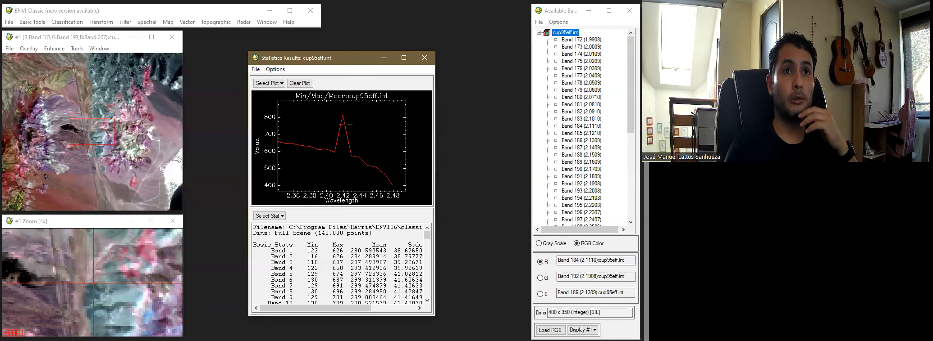
pyautogui.middleClick(345, 124)
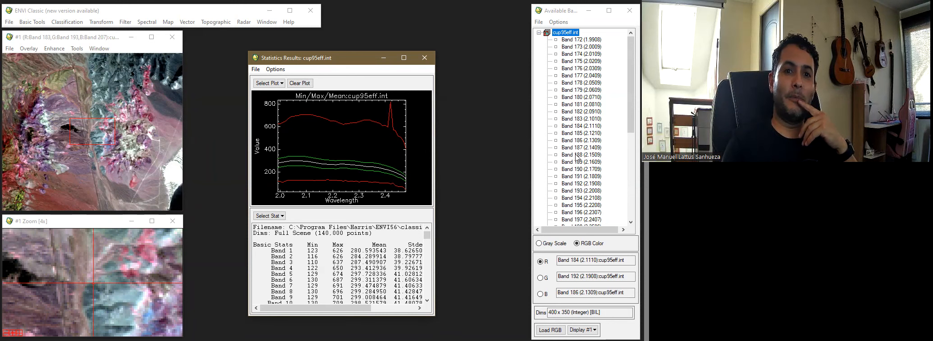
pyautogui.click(424, 61)
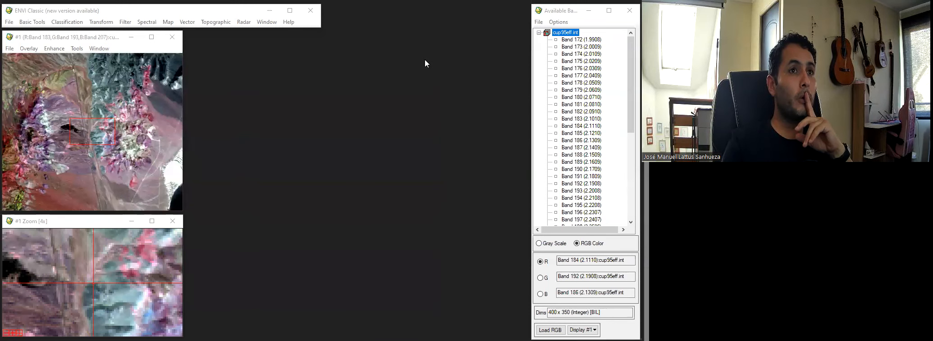
# - Create a 2D scatter plot for display #1 with Band 183 (2.1010) on X and Band 184 (2.1110) on Y
pyautogui.click(111, 39)
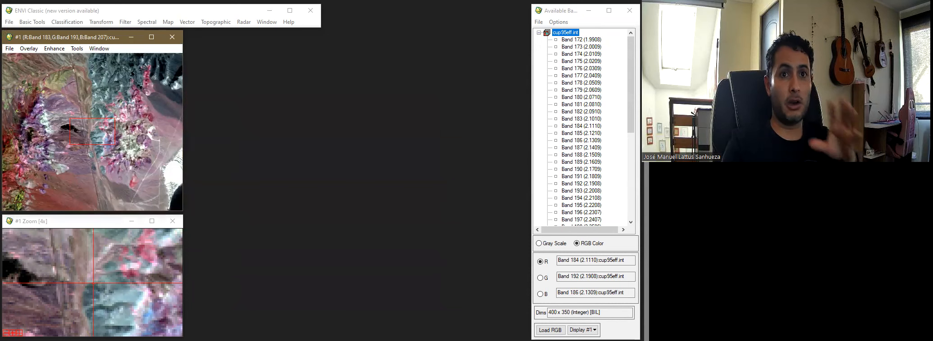
pyautogui.click(70, 50)
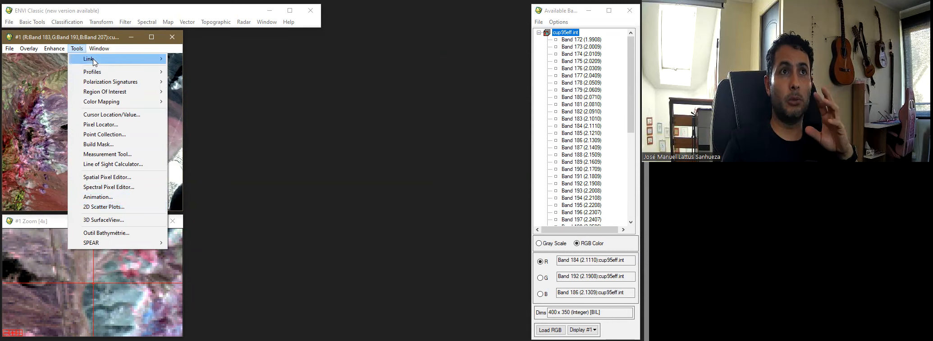
pyautogui.click(92, 33)
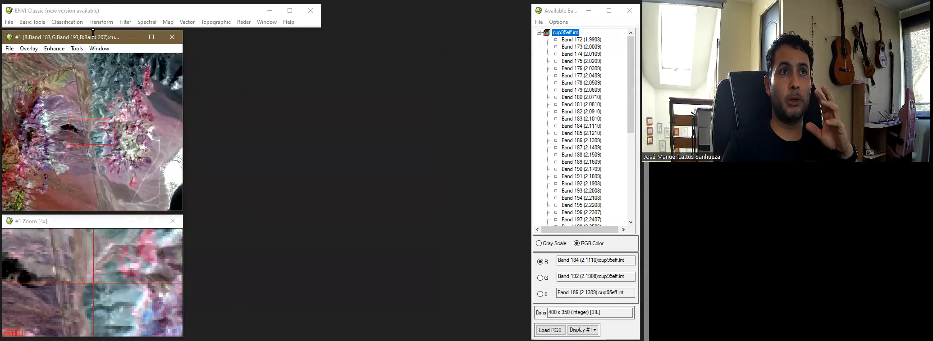
pyautogui.click(113, 12)
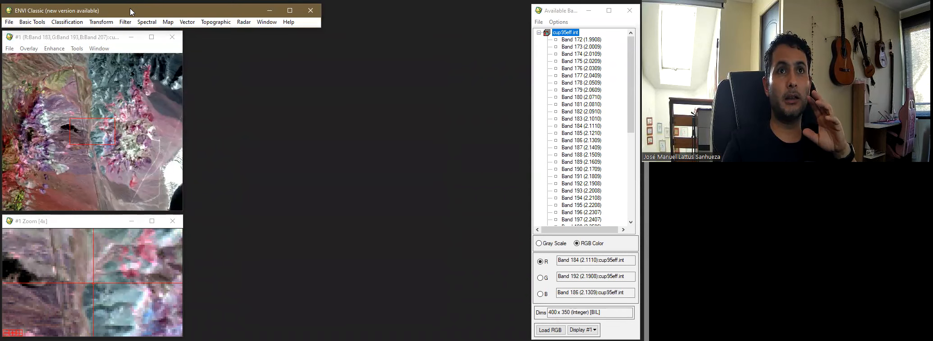
pyautogui.click(104, 38)
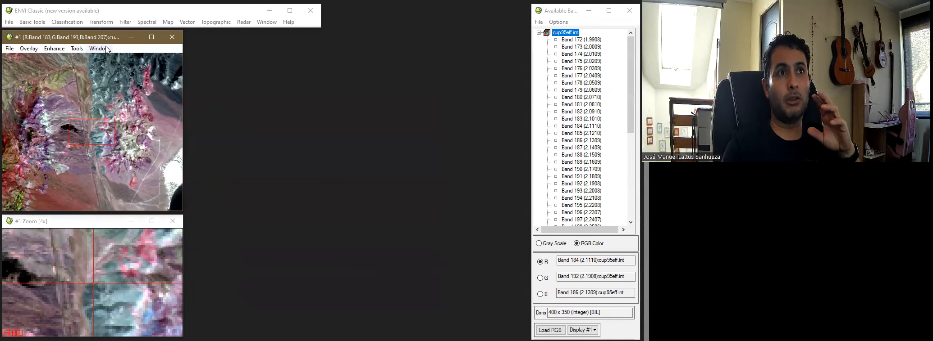
pyautogui.click(77, 48)
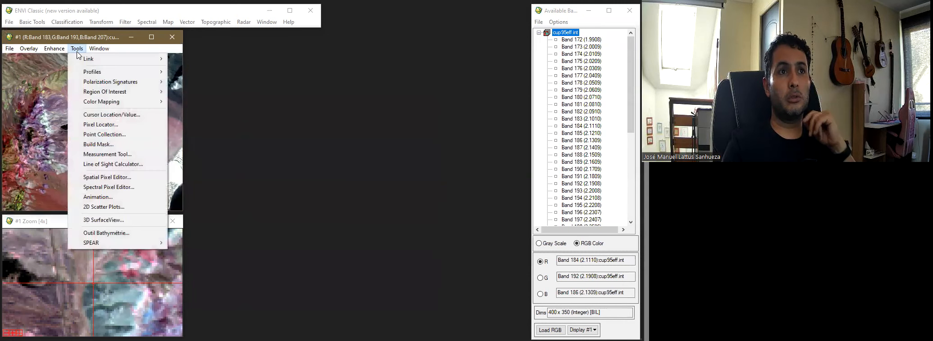
pyautogui.click(110, 208)
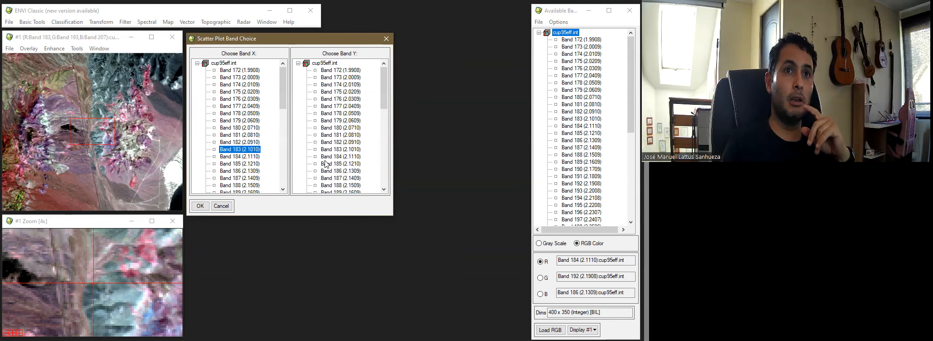
pyautogui.click(346, 158)
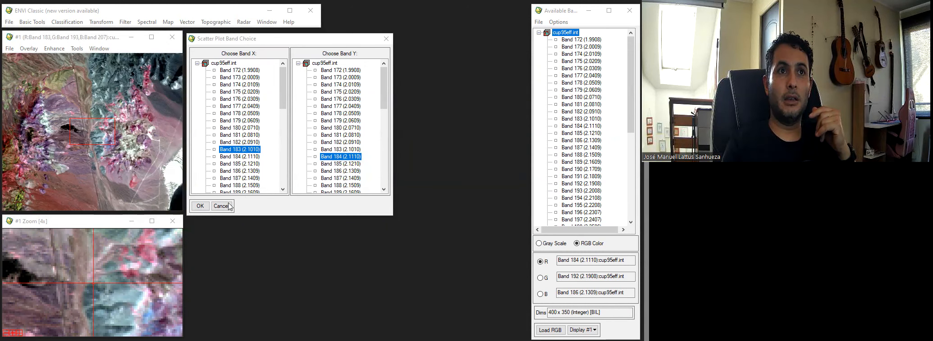
pyautogui.click(200, 206)
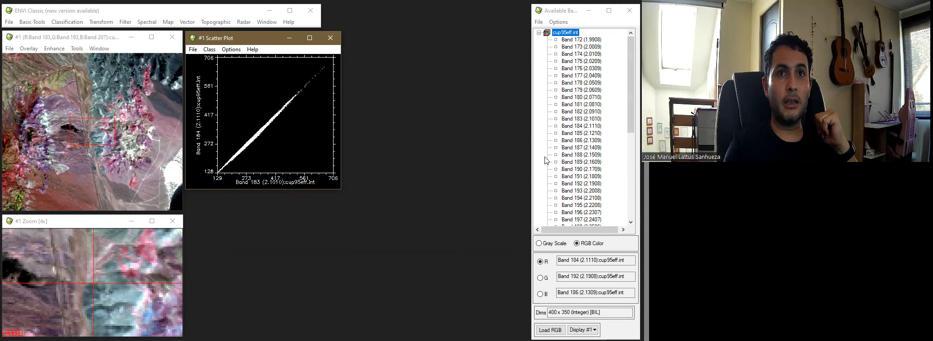
# - Load Band 183 (2.1010) of cup95eff.int as a gray scale image in display #1
pyautogui.click(581, 119)
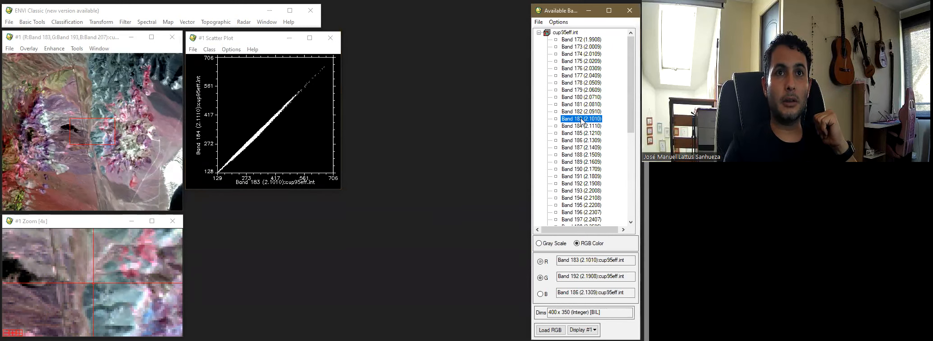
pyautogui.click(546, 243)
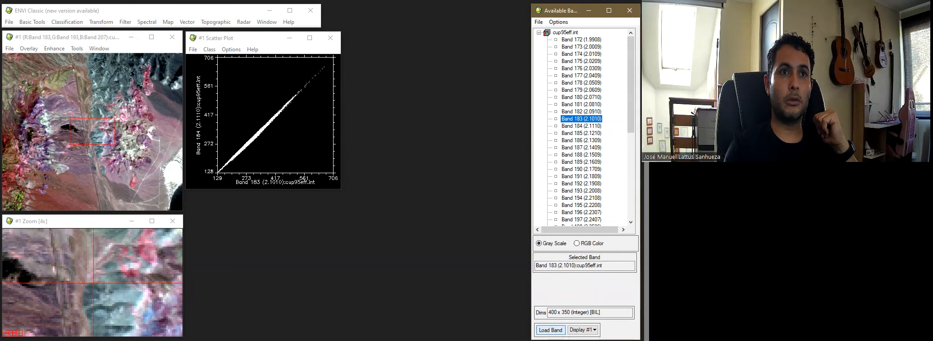
pyautogui.click(550, 330)
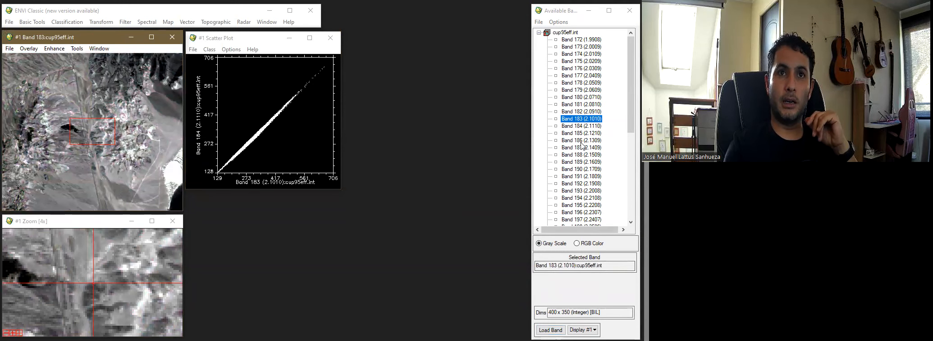
# - Load Band 184 (2.1110) of cup95eff.int as a gray scale image in a new display
pyautogui.click(581, 126)
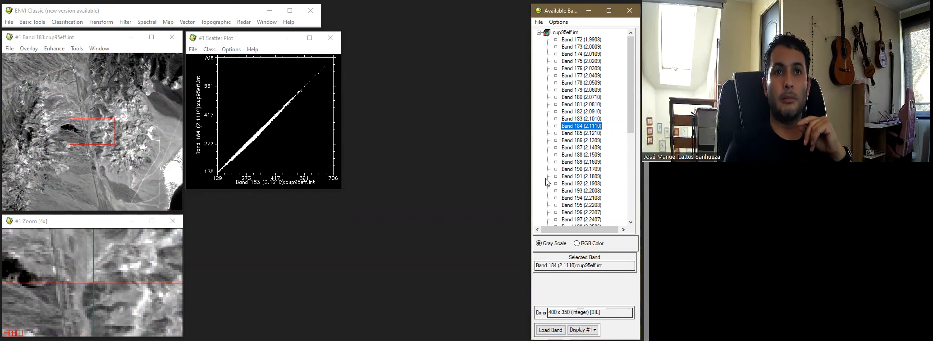
pyautogui.click(582, 330)
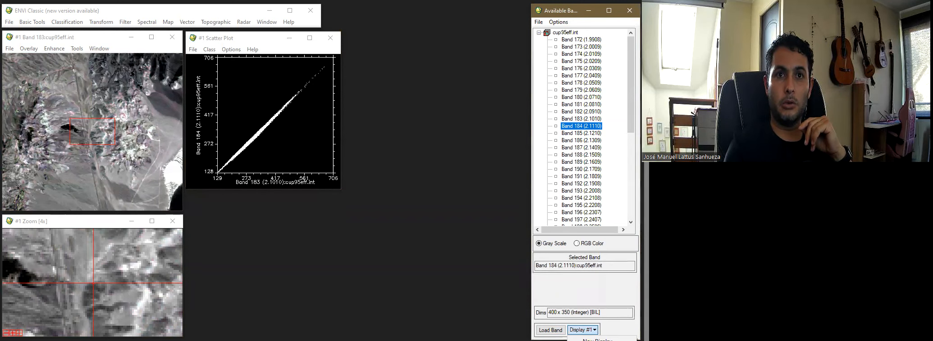
pyautogui.rightClick(577, 128)
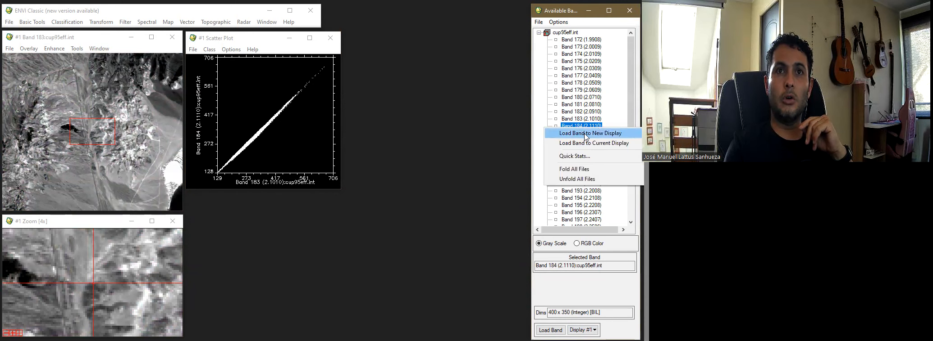
pyautogui.click(593, 133)
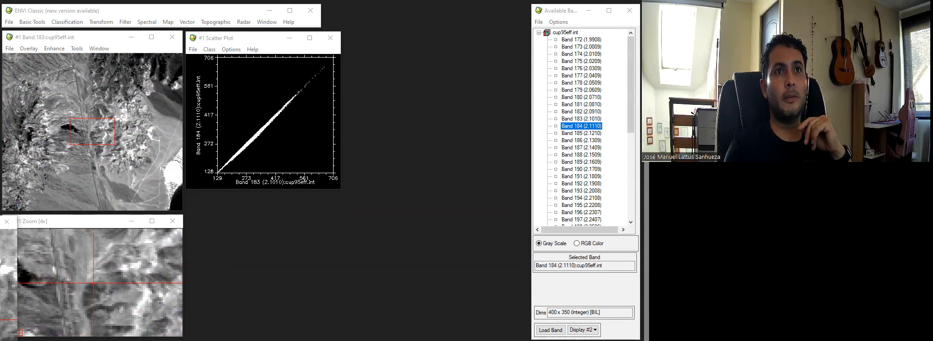
# - Link displays #1 and #2 with dynamic overlay on, and compare the Band 183 and Band 184 images
pyautogui.rightClick(127, 93)
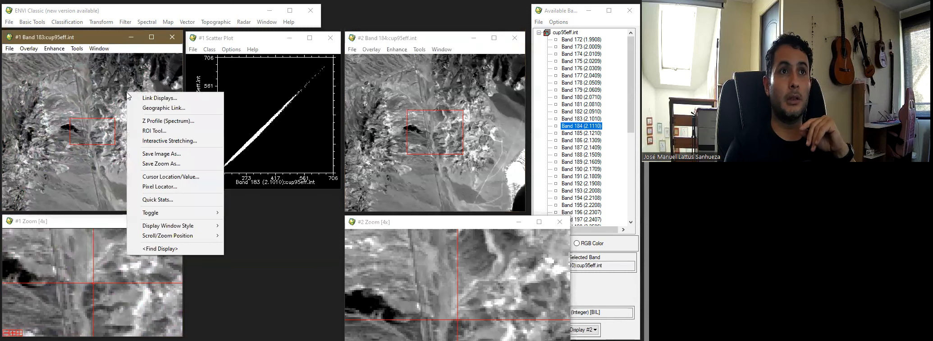
pyautogui.click(77, 48)
pyautogui.moveTo(88, 59)
pyautogui.click(207, 60)
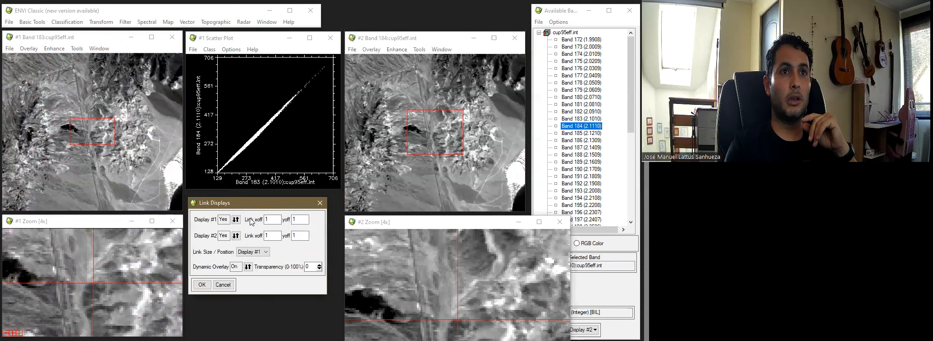
pyautogui.click(202, 288)
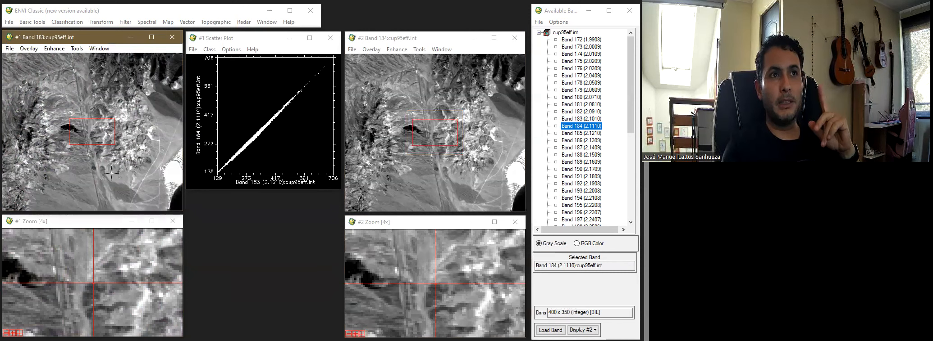
pyautogui.click(435, 192)
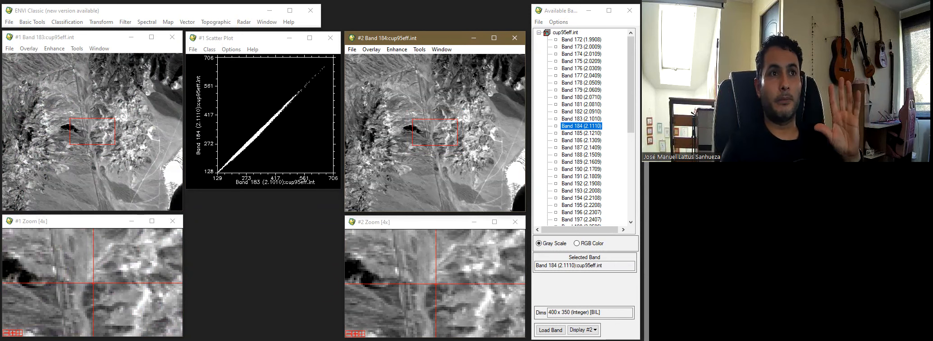
pyautogui.click(96, 174)
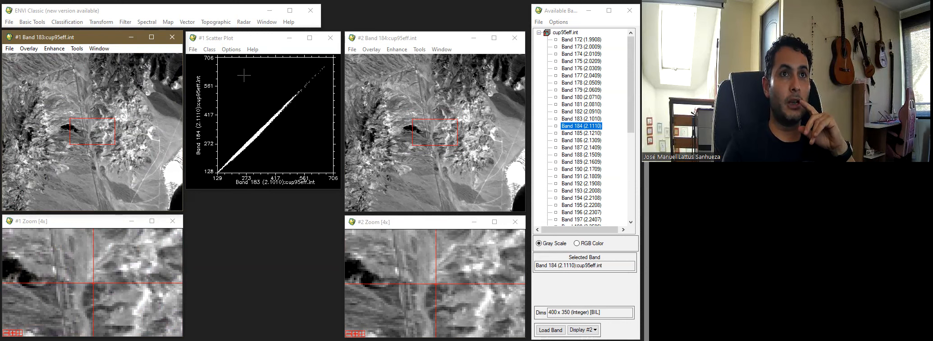
# - Change the scatter plot bands to plot Band 183 (2.1010) on both X and Y
pyautogui.click(233, 51)
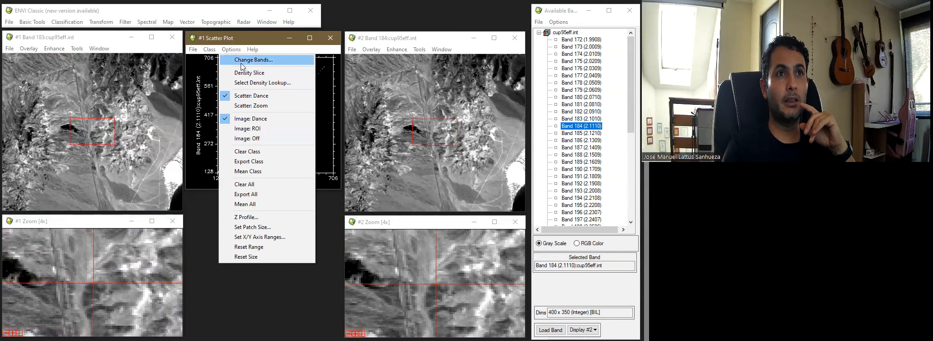
pyautogui.click(238, 62)
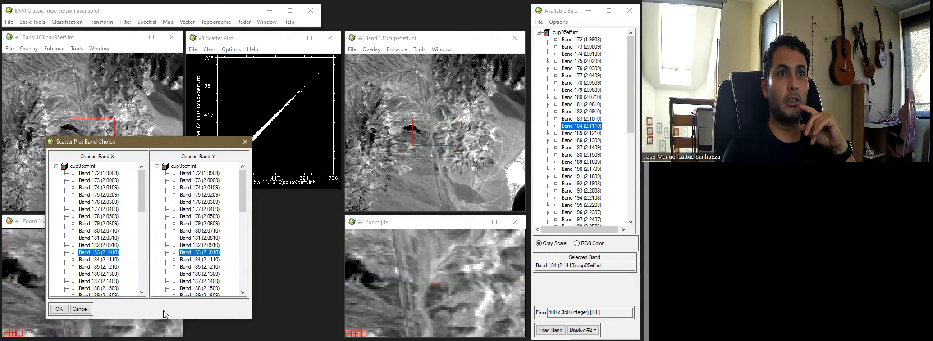
pyautogui.click(59, 309)
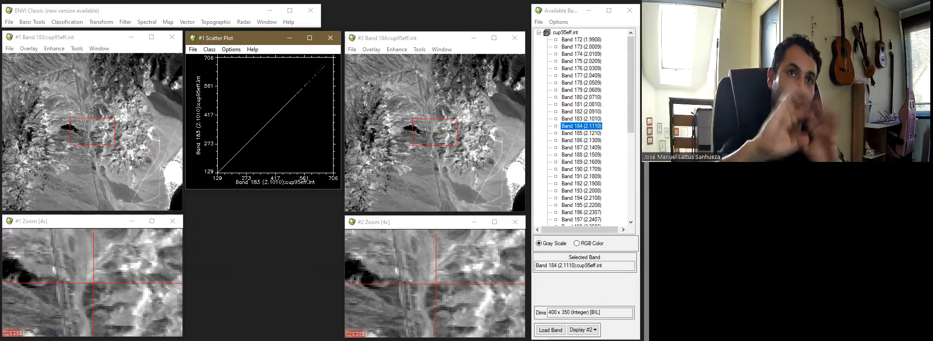
# - Change the scatter plot bands to Band 183 (2.1010) on X and Band 184 (2.1110) on Y
pyautogui.click(231, 49)
pyautogui.click(227, 62)
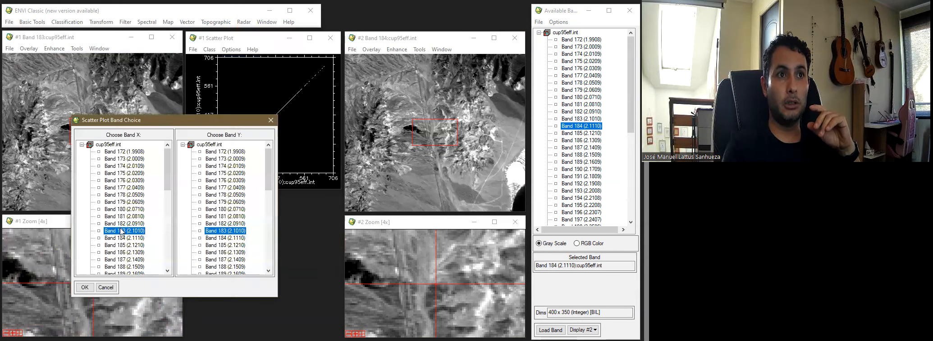
pyautogui.click(228, 238)
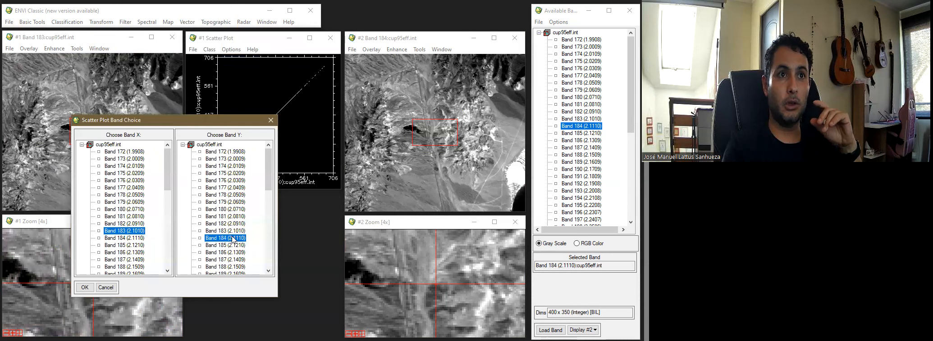
pyautogui.click(85, 287)
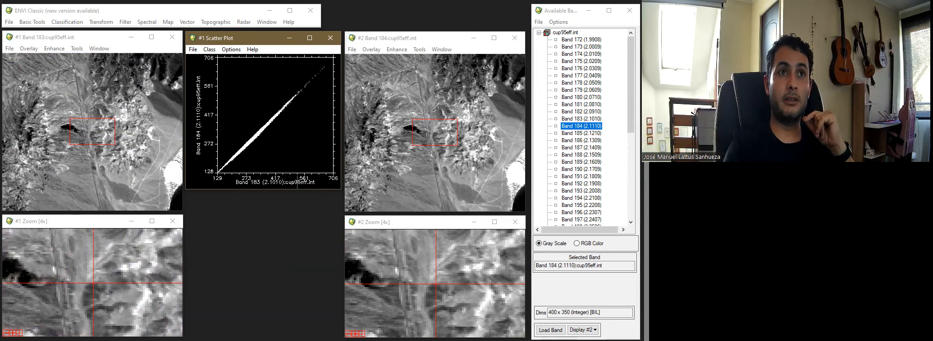
# - Turn on Density Slice in the scatter plot to view the point density, then turn it off again
pyautogui.click(236, 50)
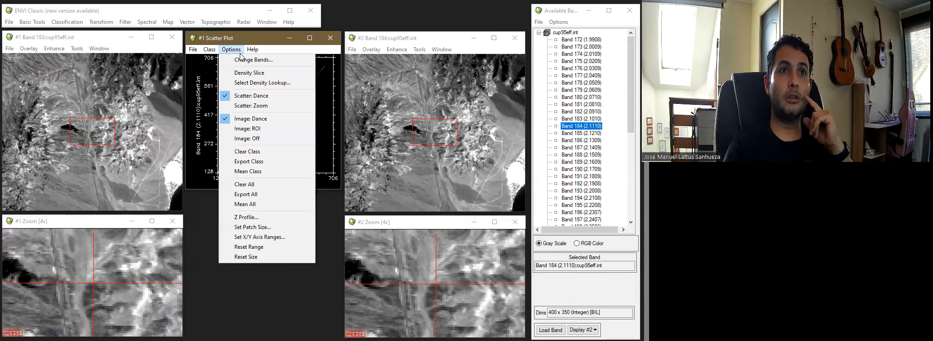
pyautogui.click(260, 73)
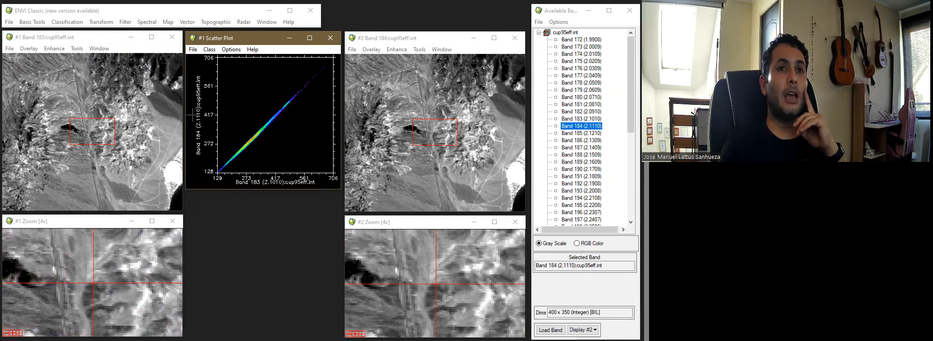
pyautogui.click(227, 53)
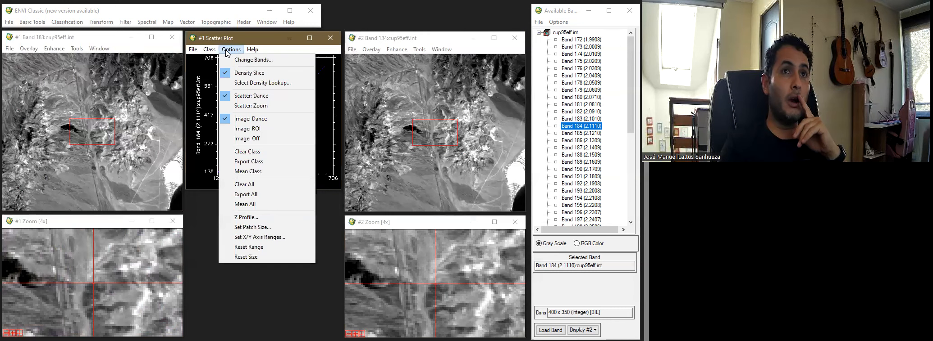
pyautogui.click(232, 73)
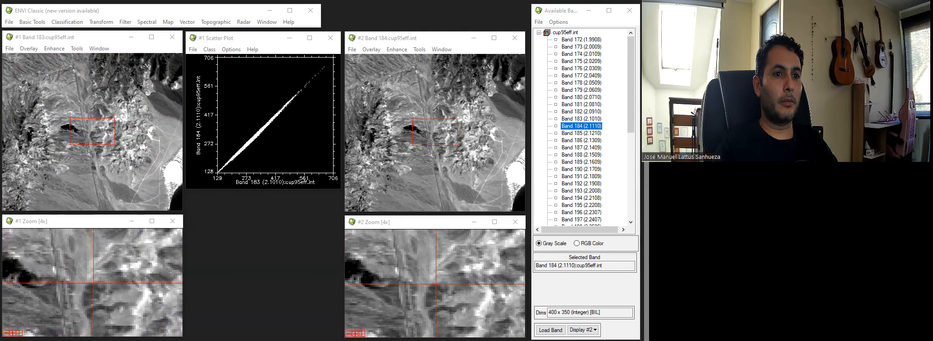
pyautogui.click(257, 38)
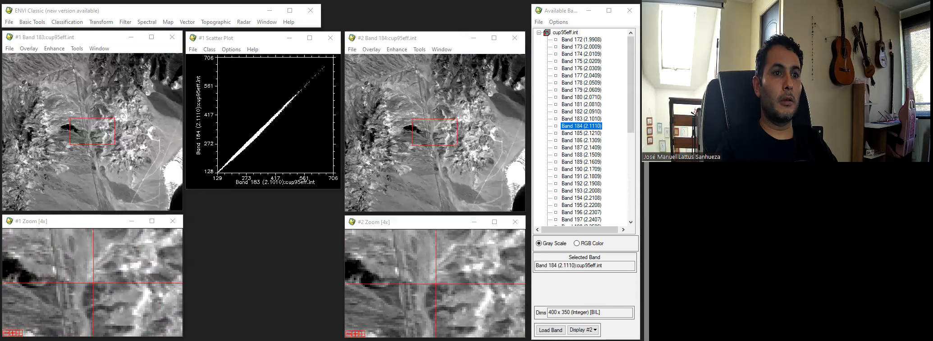
pyautogui.hotkey('ctrl', 'n')
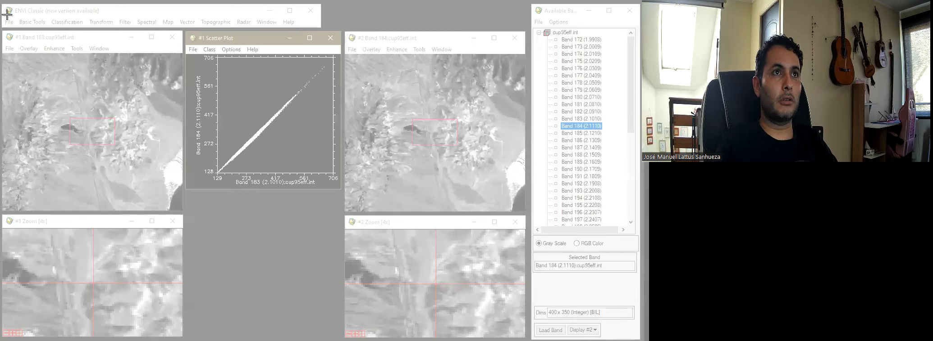
pyautogui.moveTo(2, 2); pyautogui.dragTo(530, 340)
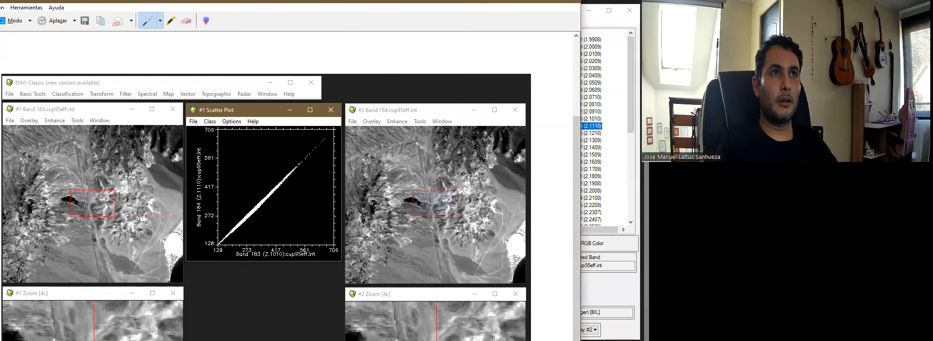
# - Capture only the #1 Scatter Plot window as a new snip in Herramienta Recortes and move the snip window fully into view
pyautogui.hotkey('ctrl', 'n')
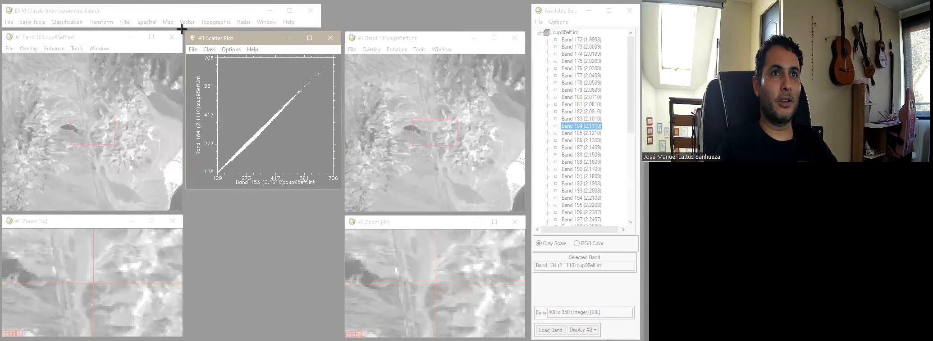
pyautogui.moveTo(182, 29); pyautogui.dragTo(351, 195)
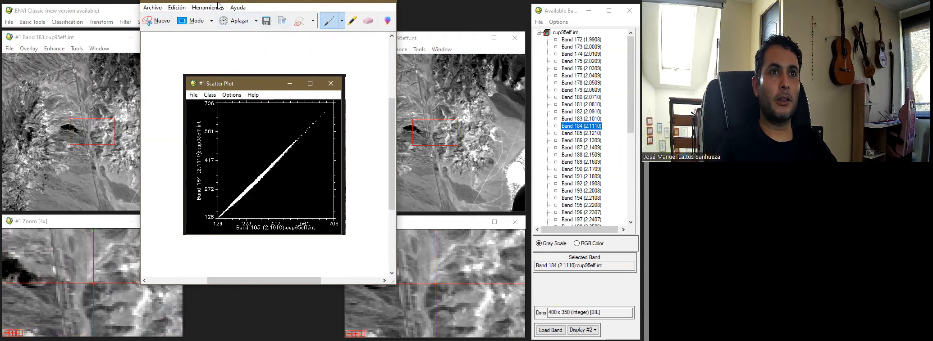
pyautogui.moveTo(218, 1); pyautogui.dragTo(220, 31)
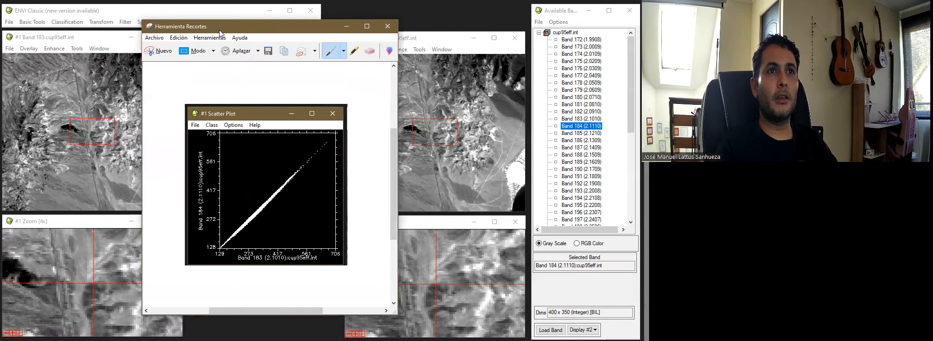
# - Trace the X and Y axes of the captured scatter plot with the red pen (Lápiz rojo)
pyautogui.click(343, 50)
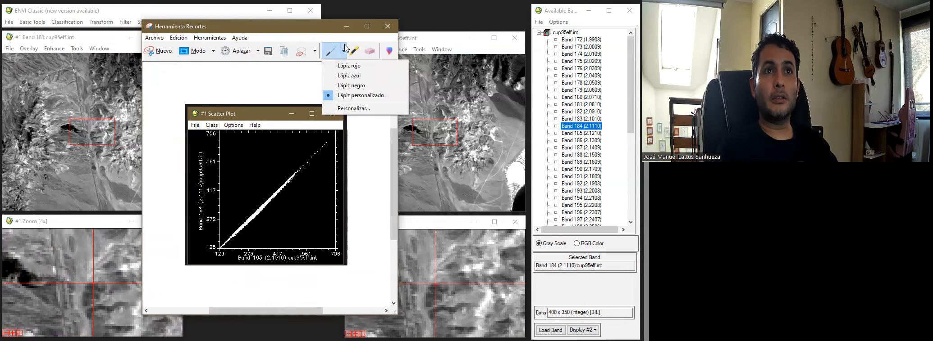
pyautogui.click(355, 67)
pyautogui.click(354, 51)
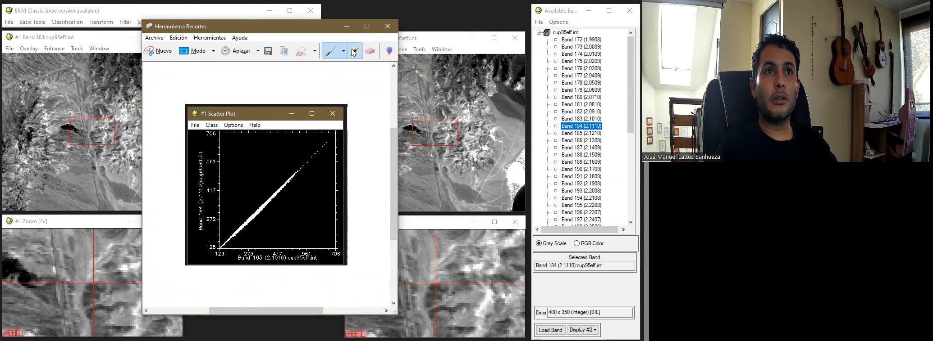
pyautogui.click(331, 52)
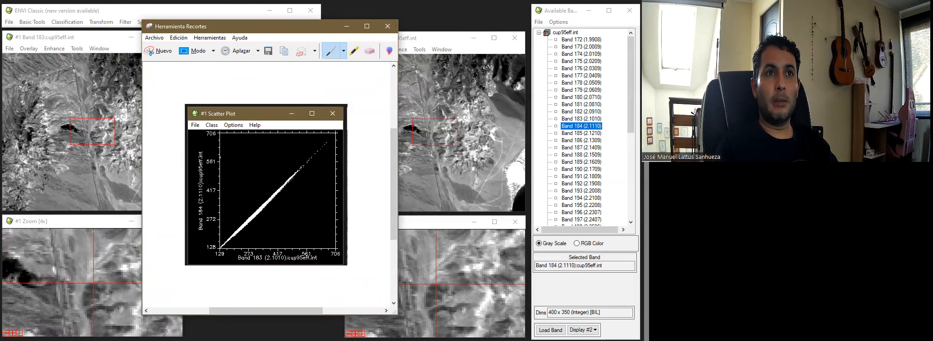
pyautogui.moveTo(219, 249); pyautogui.dragTo(238, 246)
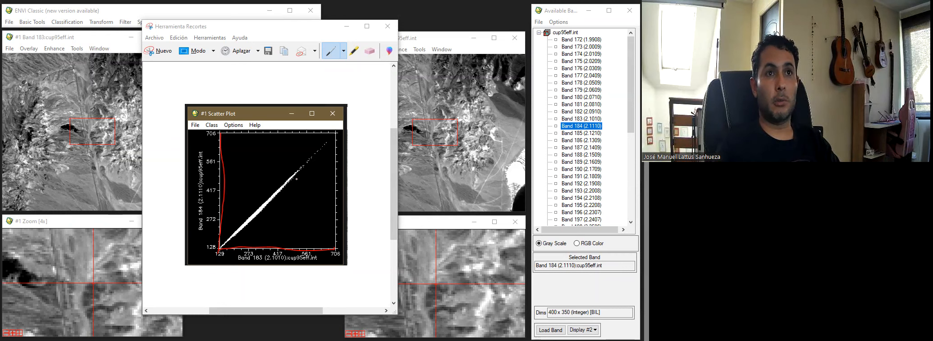
pyautogui.click(251, 221)
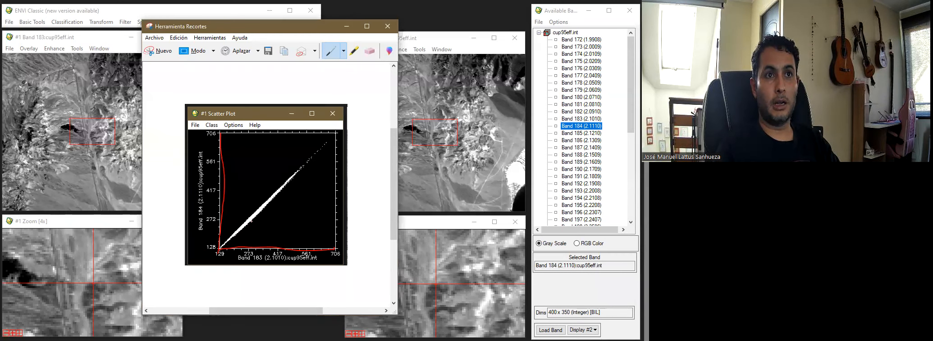
# - Draw a line along the diagonal trend of the point cloud with the blue pen (Lápiz azul), from the plot's origin to its far end
pyautogui.click(343, 51)
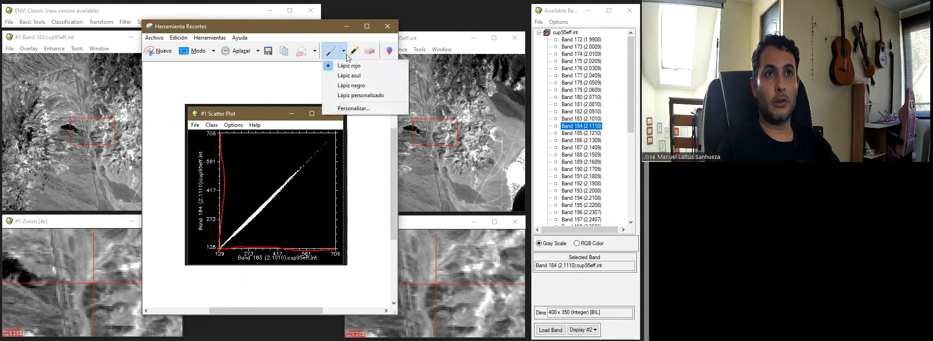
pyautogui.click(347, 75)
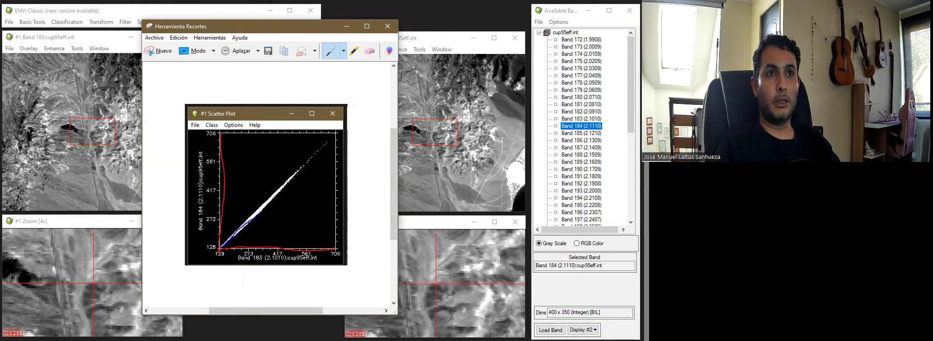
pyautogui.moveTo(282, 191); pyautogui.dragTo(315, 167)
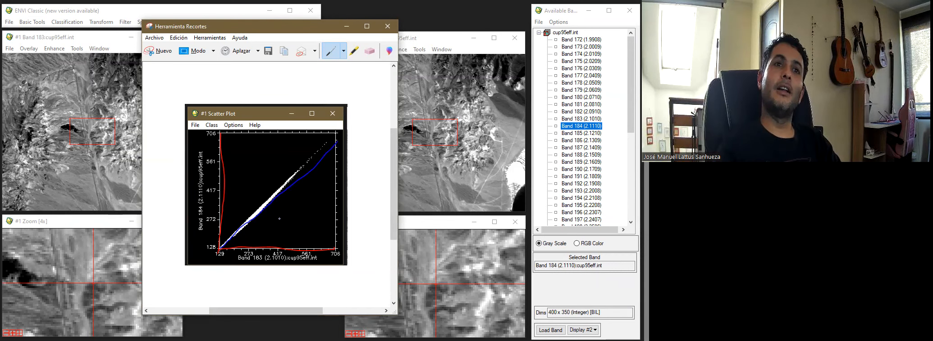
# - Add a second axis perpendicular to the diagonal in blue, label the axes PC1 and P2, and mark their intersection and arrowheads
pyautogui.moveTo(306, 189)
pyautogui.mouseDown()
pyautogui.moveTo(304, 209)
pyautogui.moveTo(314, 187)
pyautogui.mouseUp()
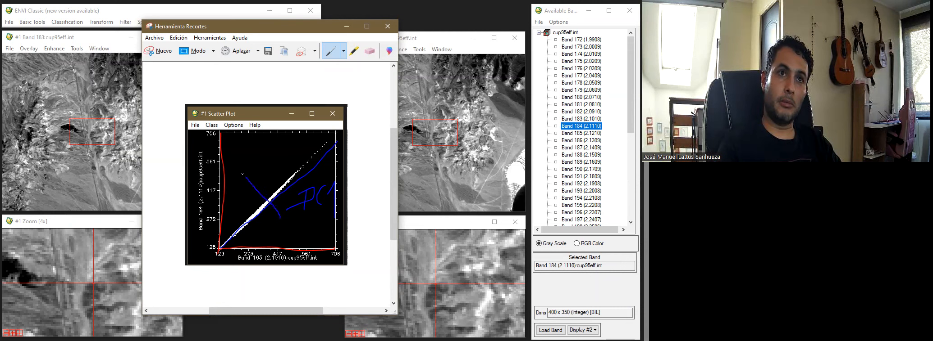
pyautogui.moveTo(248, 156); pyautogui.dragTo(255, 167)
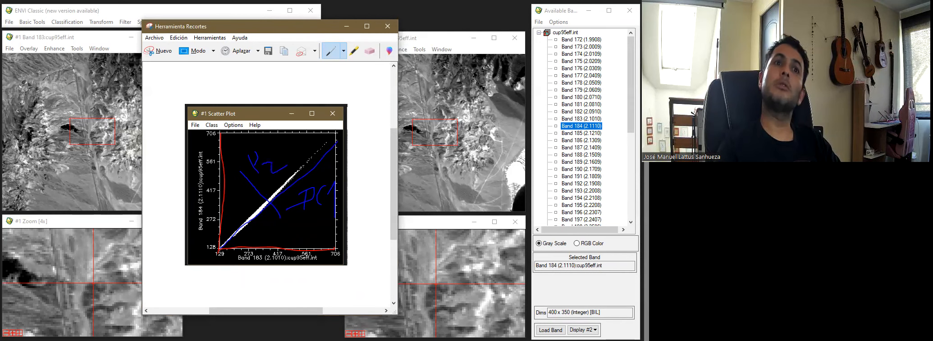
pyautogui.moveTo(244, 180); pyautogui.dragTo(247, 177)
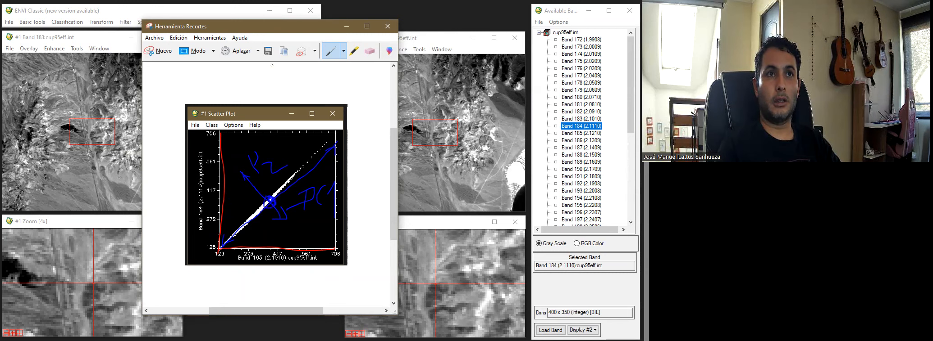
# - Set the custom pen's color to yellow (Amarillo)
pyautogui.click(343, 52)
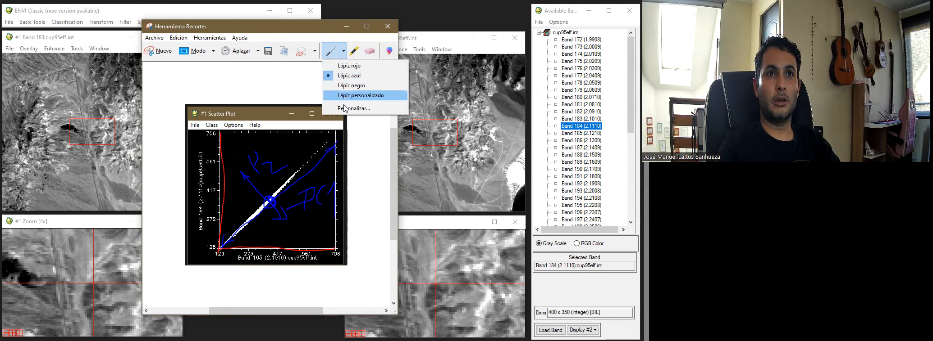
pyautogui.click(347, 95)
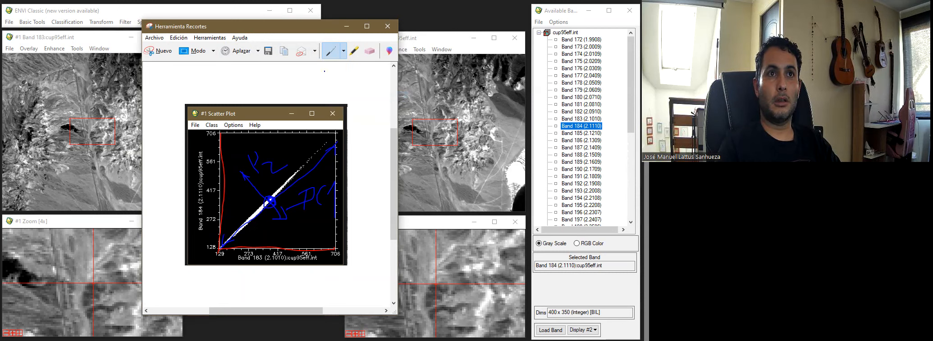
pyautogui.click(342, 51)
pyautogui.click(347, 110)
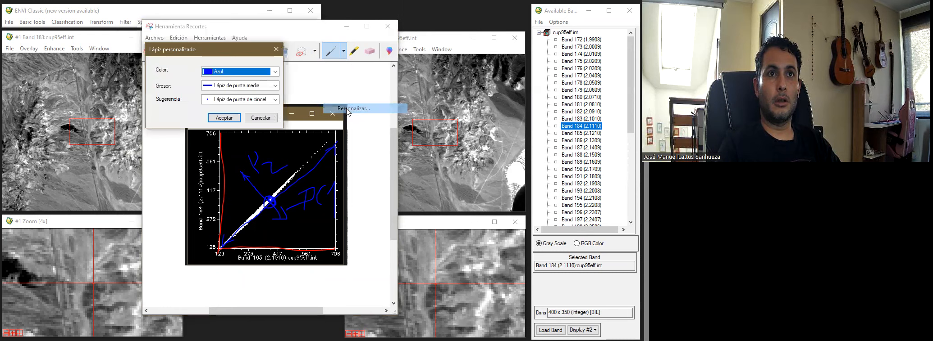
pyautogui.click(254, 72)
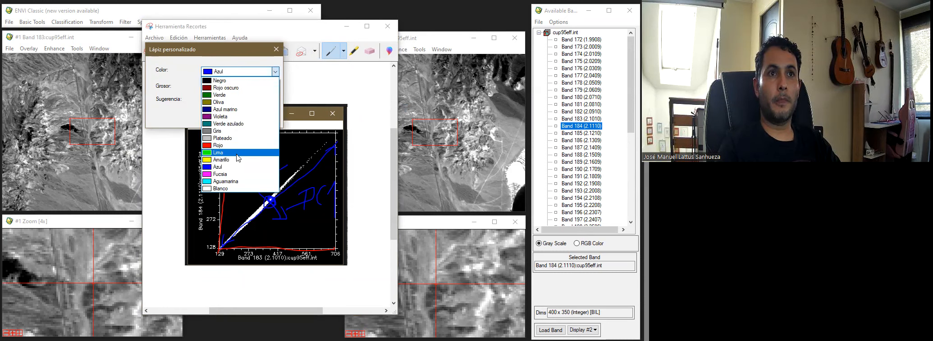
pyautogui.click(237, 155)
pyautogui.click(224, 120)
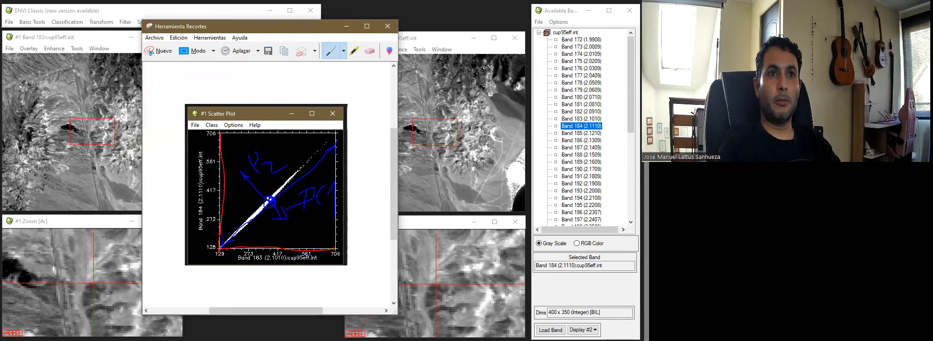
# - Fill in the axes' intersection in yellow and retrace the perpendicular and diagonal axes over the point cloud
pyautogui.moveTo(269, 203); pyautogui.dragTo(270, 203)
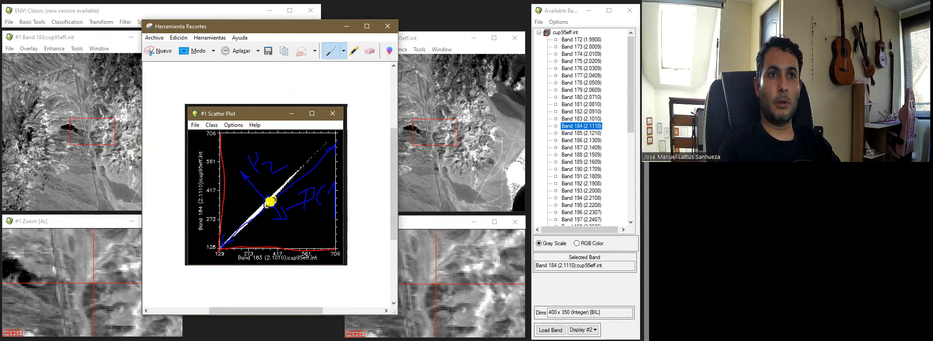
pyautogui.moveTo(242, 172); pyautogui.dragTo(255, 185)
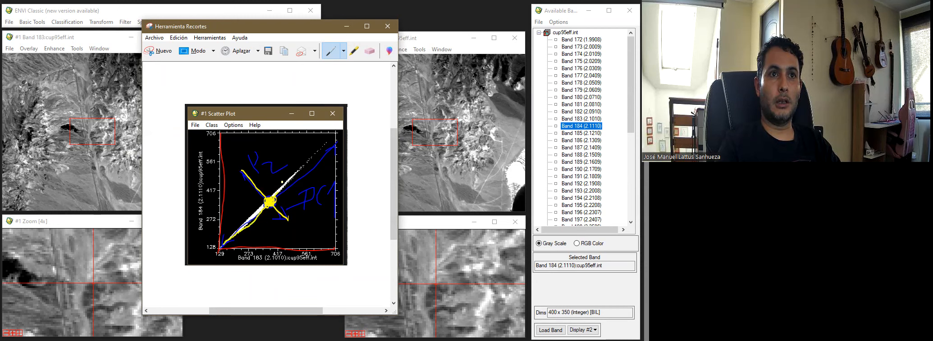
pyautogui.moveTo(311, 145); pyautogui.dragTo(315, 141)
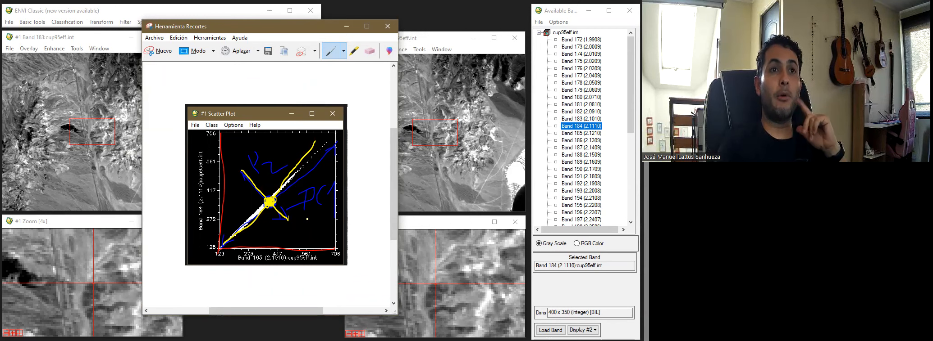
# - Switch back to ENVI Classic and start a forward PC rotation with newly computed statistics, using cup95eff.int as the input file
pyautogui.click(345, 27)
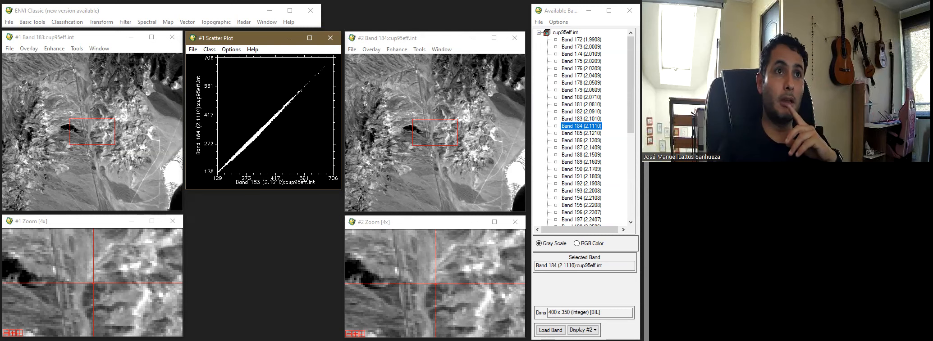
pyautogui.click(106, 23)
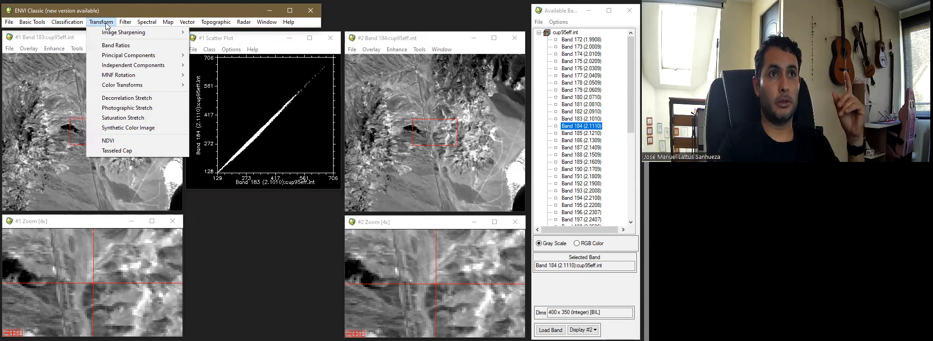
pyautogui.moveTo(121, 56)
pyautogui.moveTo(244, 59)
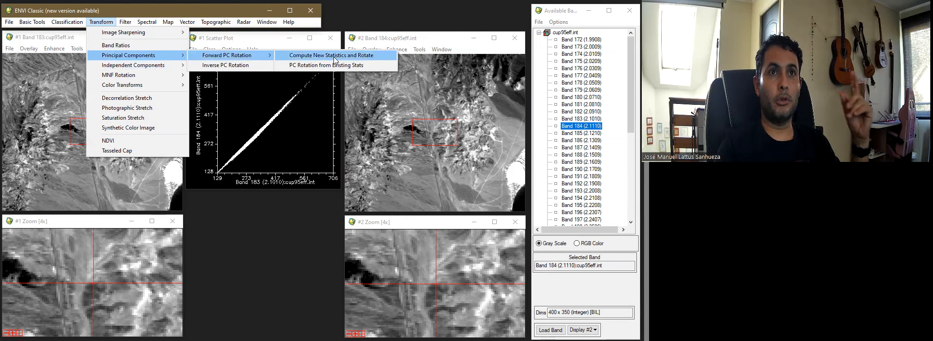
pyautogui.click(357, 56)
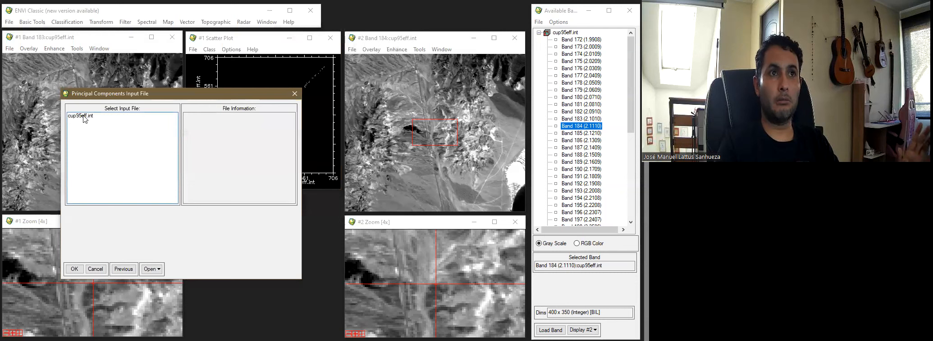
pyautogui.click(83, 115)
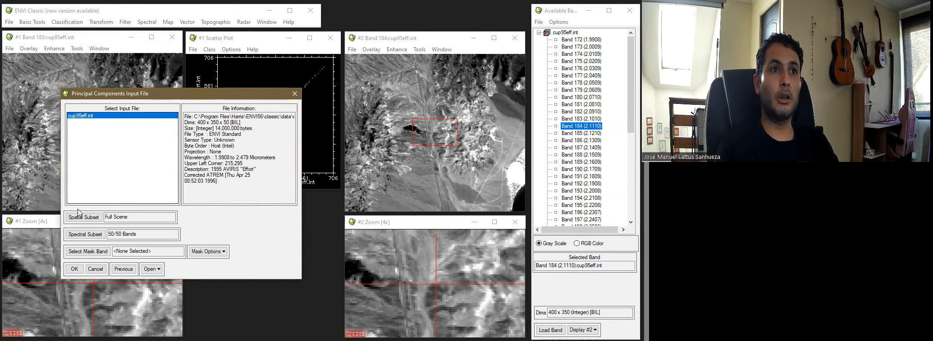
pyautogui.moveTo(104, 95); pyautogui.dragTo(91, 85)
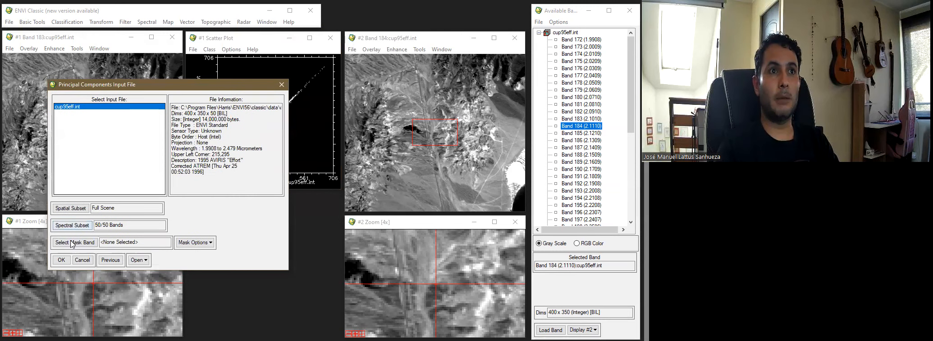
# - Limit the input's spectral subset to Band 183 (2.1010) and Band 184 (2.1110)
pyautogui.click(73, 226)
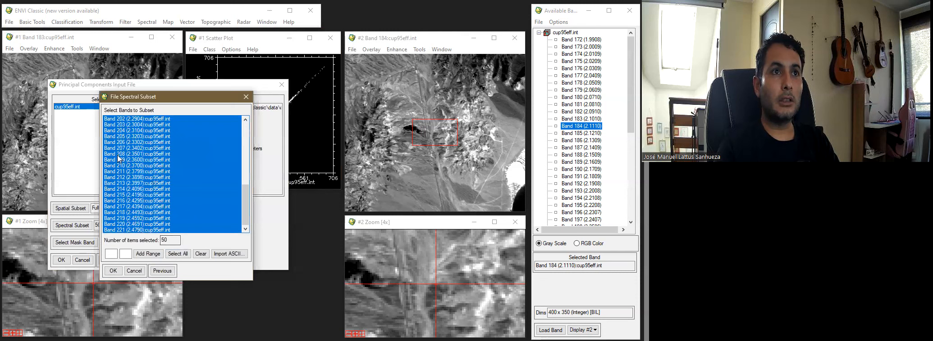
pyautogui.scroll(-8, 129, 145)
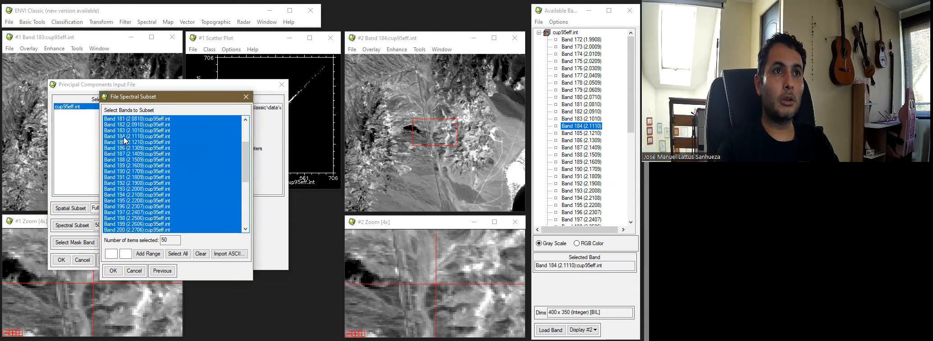
pyautogui.click(124, 137)
pyautogui.keyDown('shift'); pyautogui.click(124, 131); pyautogui.keyUp('shift')
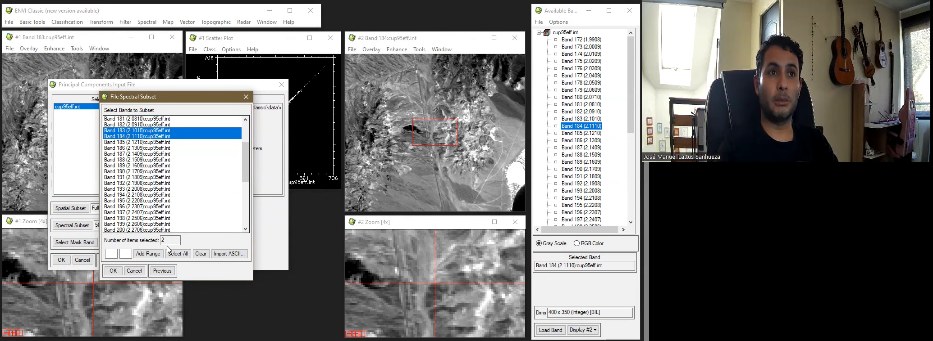
pyautogui.click(114, 271)
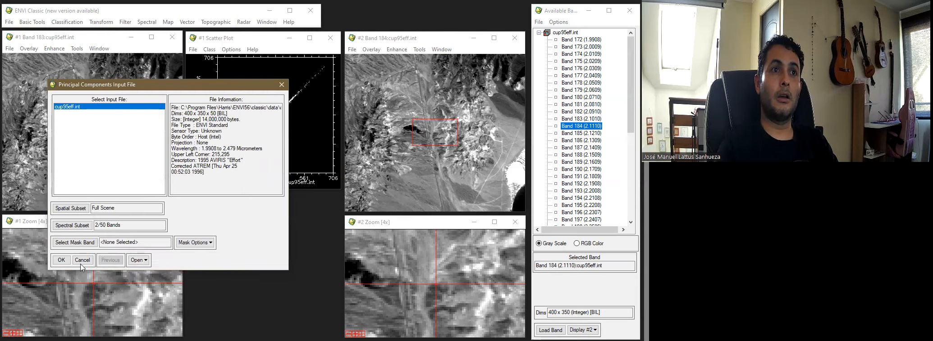
# - Run the PC rotation with its result output to memory, and close the PC Eigenvalues plot
pyautogui.click(61, 260)
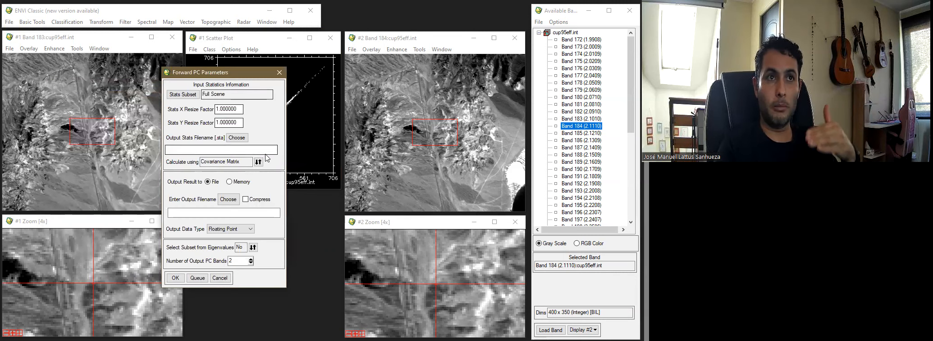
pyautogui.click(235, 182)
pyautogui.click(175, 278)
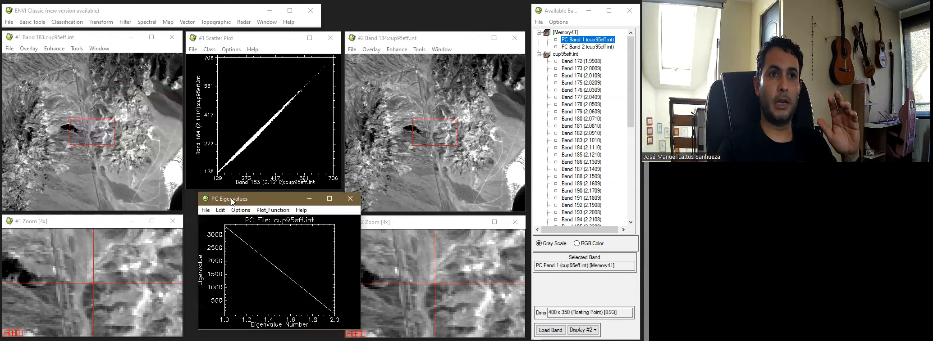
pyautogui.click(312, 304)
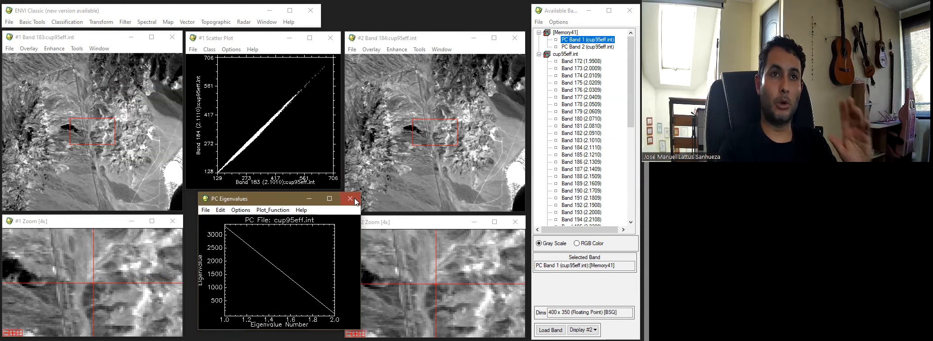
pyautogui.click(350, 199)
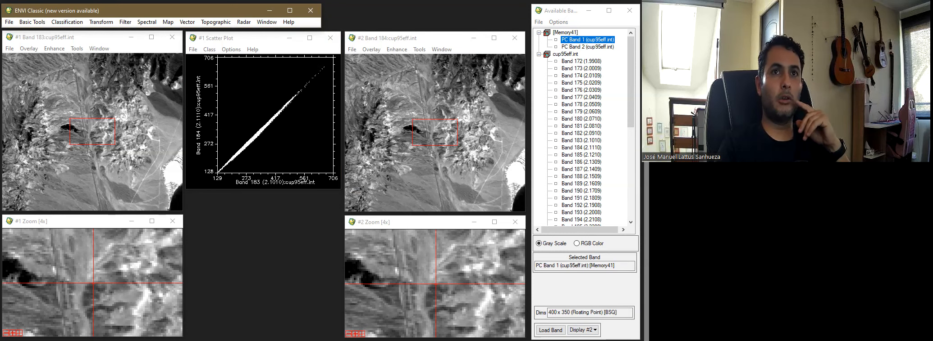
# - Load PC Band 1 of the rotation result into new display #3
pyautogui.click(582, 331)
pyautogui.click(582, 340)
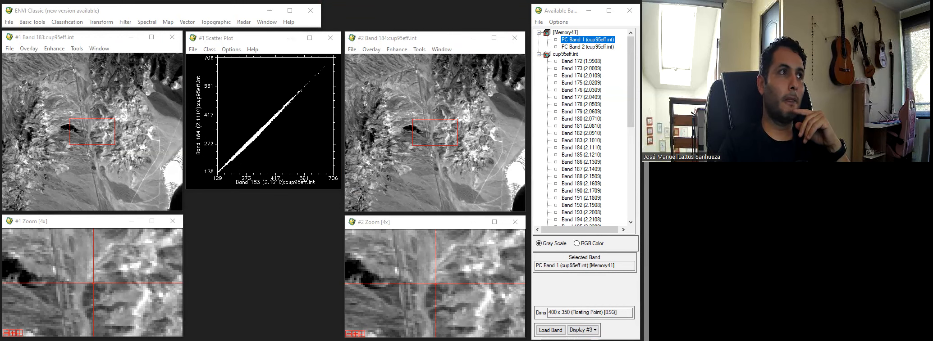
pyautogui.rightClick(566, 42)
pyautogui.click(576, 45)
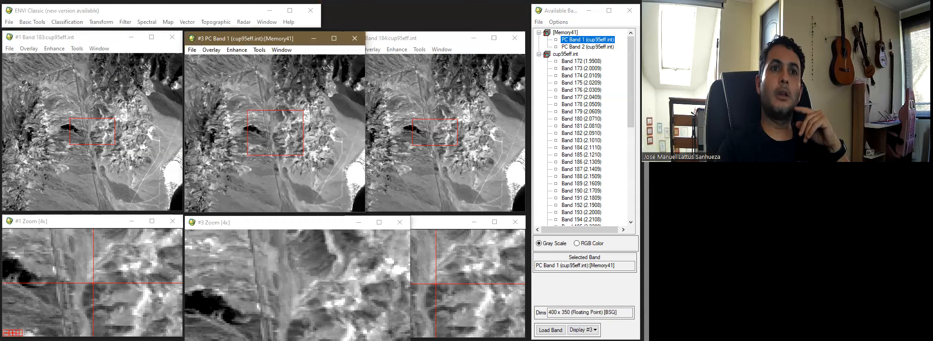
# - Unlink the existing displays and relink them together with the PC Band 1 display
pyautogui.rightClick(135, 105)
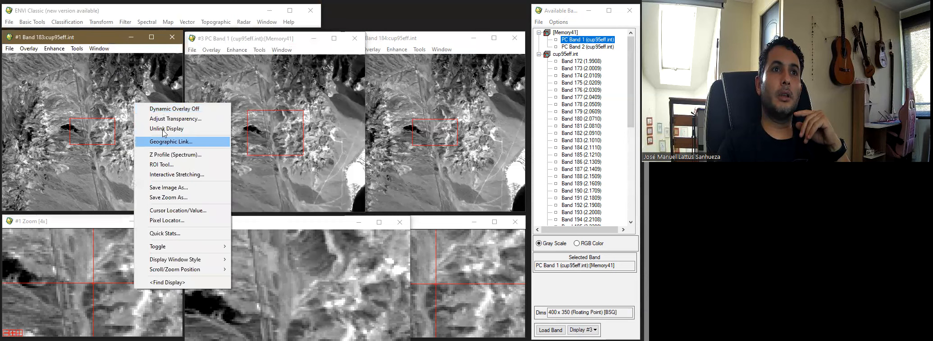
pyautogui.click(164, 130)
pyautogui.rightClick(125, 103)
pyautogui.click(145, 109)
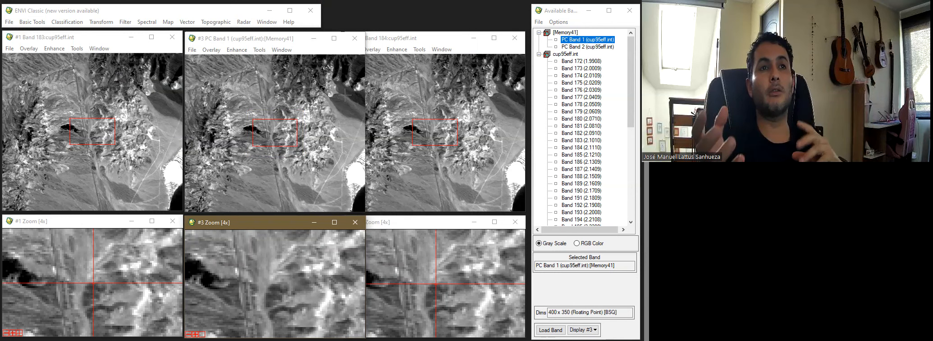
# - Load PC Band 2 into display #3 and create a 2D scatter plot with PC Band 1 as X and PC Band 2 as Y
pyautogui.doubleClick(581, 47)
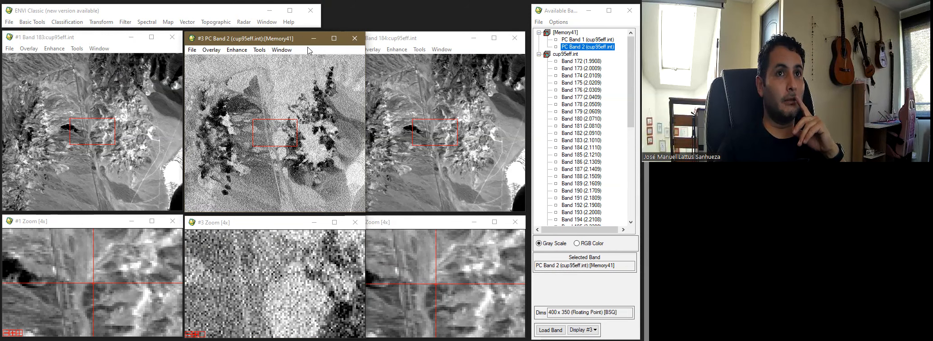
pyautogui.click(257, 51)
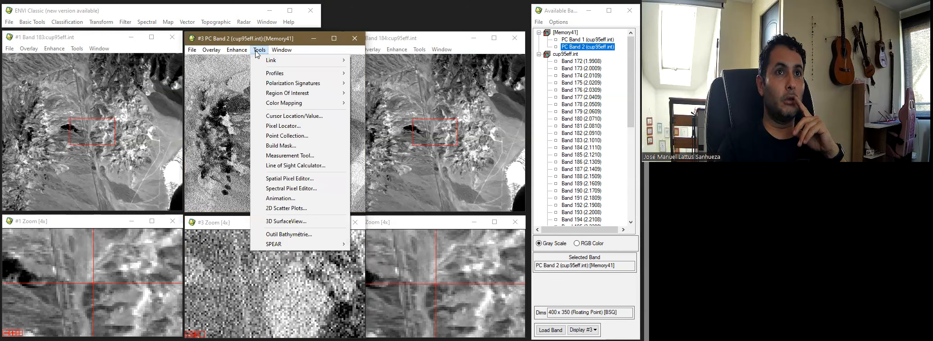
pyautogui.click(301, 209)
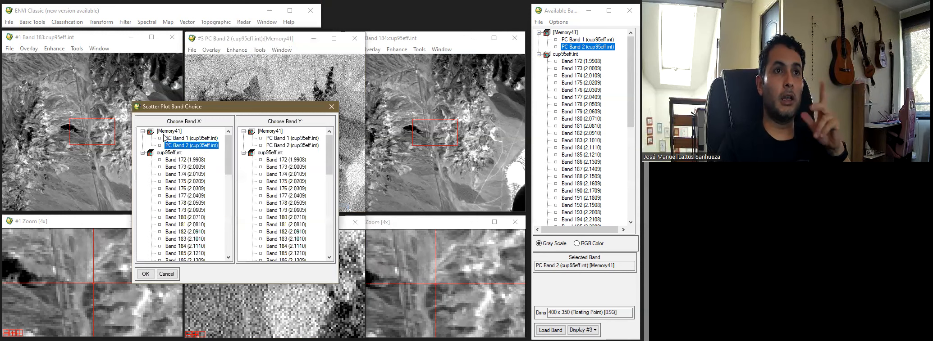
pyautogui.click(189, 139)
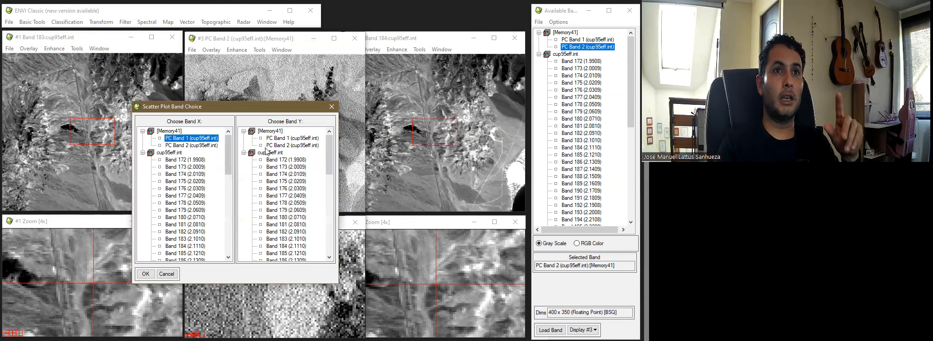
pyautogui.click(290, 146)
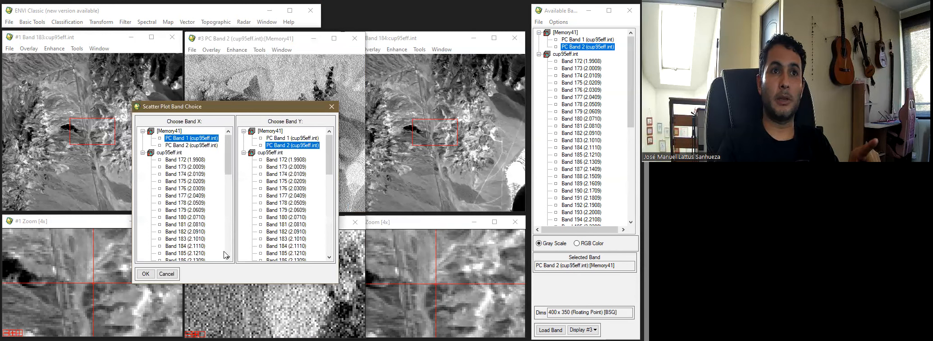
pyautogui.click(145, 273)
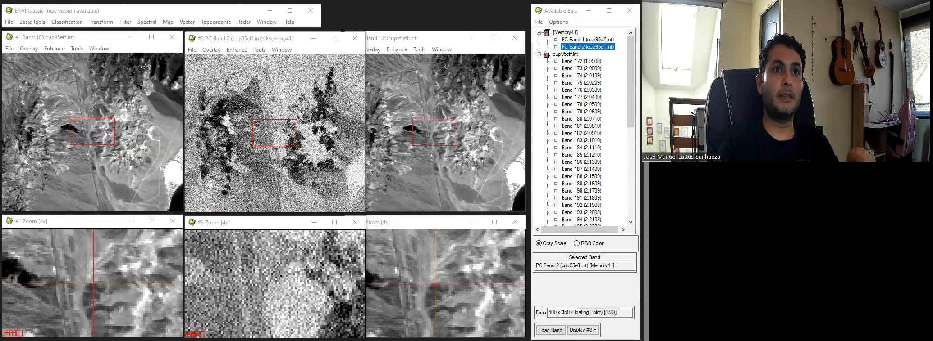
# - Minimize display #3's image and zoom windows, and place the PC scatter plot beside the original scatter plot at a matching height
pyautogui.click(314, 37)
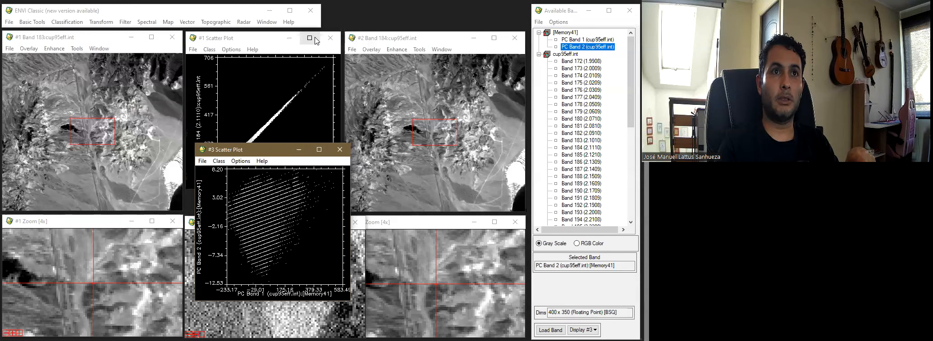
pyautogui.moveTo(259, 160); pyautogui.dragTo(401, 95)
pyautogui.click(314, 222)
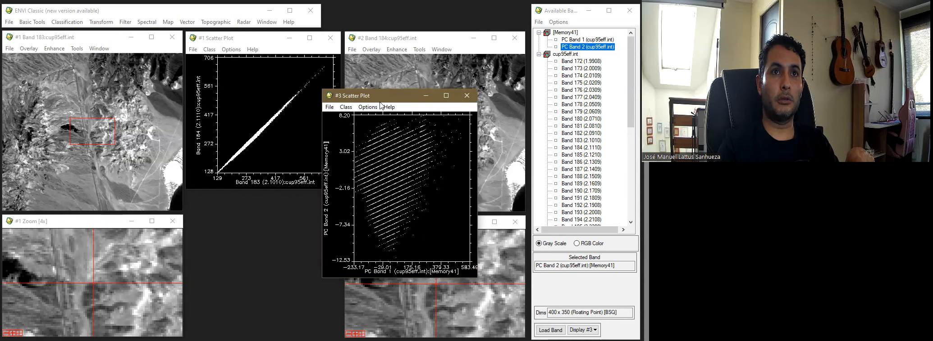
pyautogui.moveTo(381, 94); pyautogui.dragTo(402, 36)
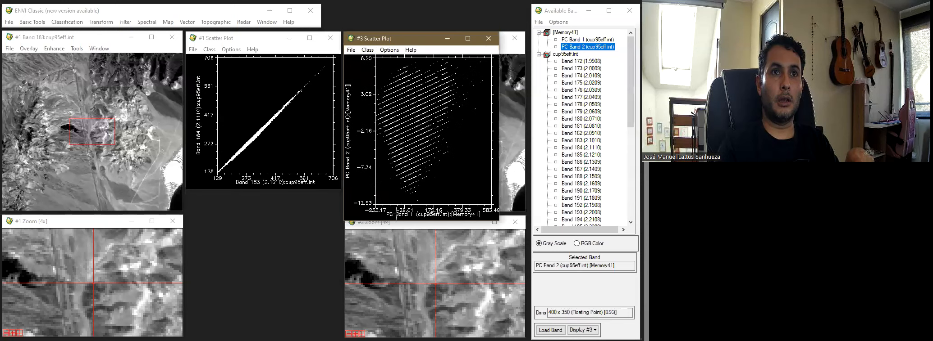
pyautogui.moveTo(410, 222); pyautogui.dragTo(410, 190)
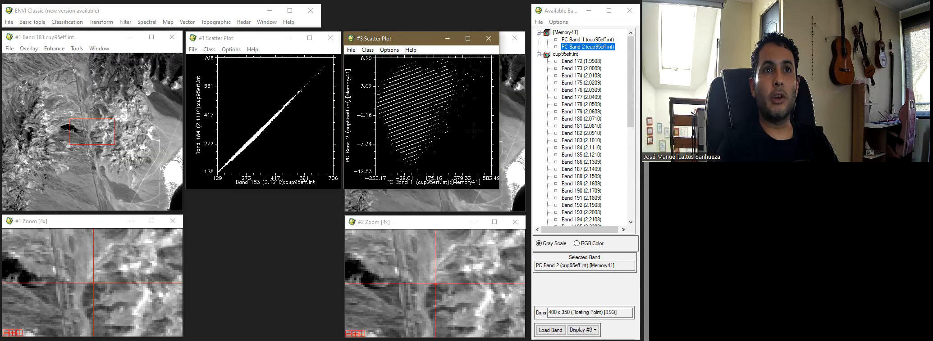
# - Set the X axis range of the PC scatter plot from -300 to 600
pyautogui.click(369, 51)
pyautogui.moveTo(390, 51)
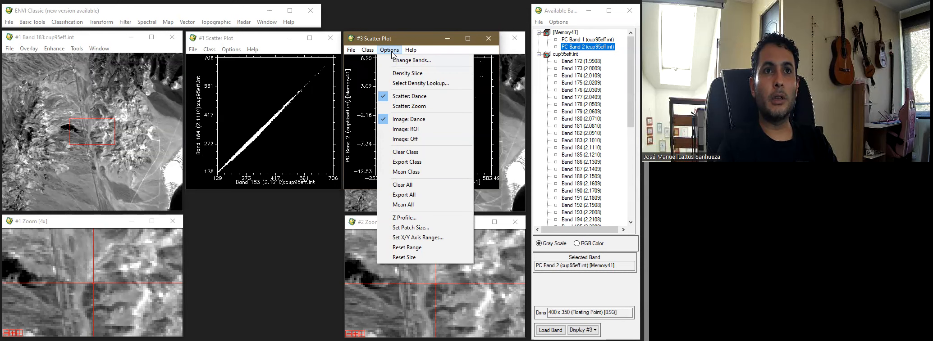
pyautogui.click(398, 84)
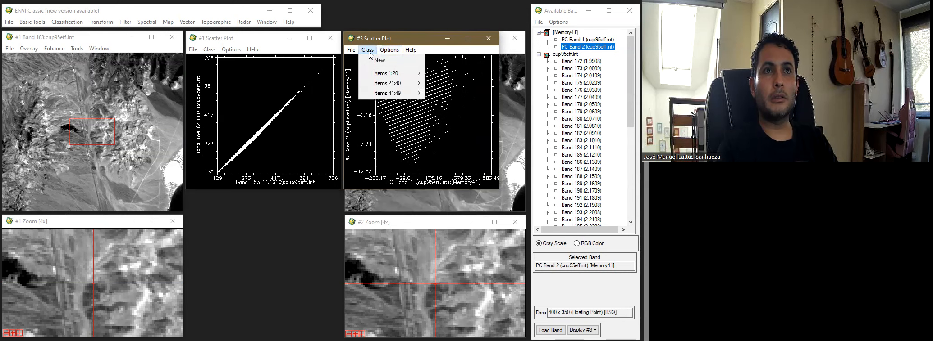
pyautogui.click(404, 61)
pyautogui.click(389, 50)
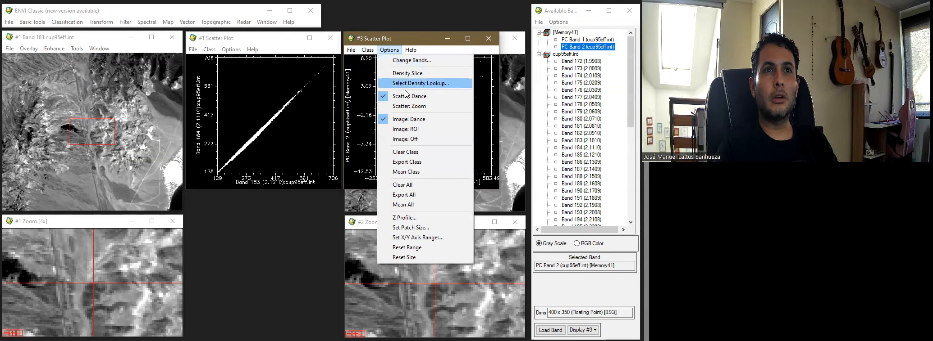
pyautogui.click(323, 220)
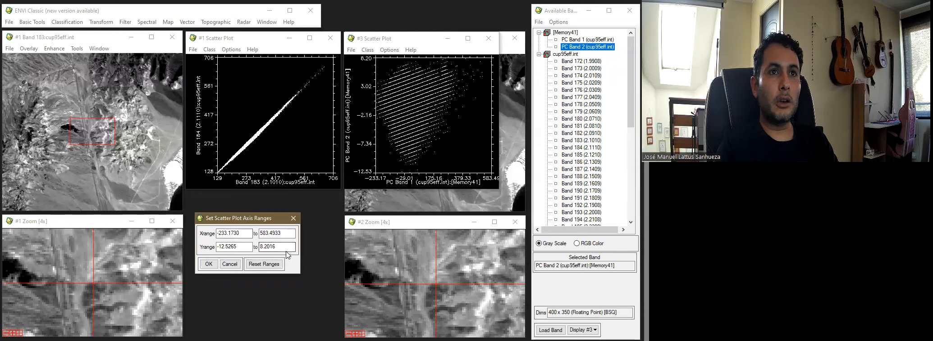
pyautogui.moveTo(246, 234); pyautogui.dragTo(162, 235)
pyautogui.write('-300')
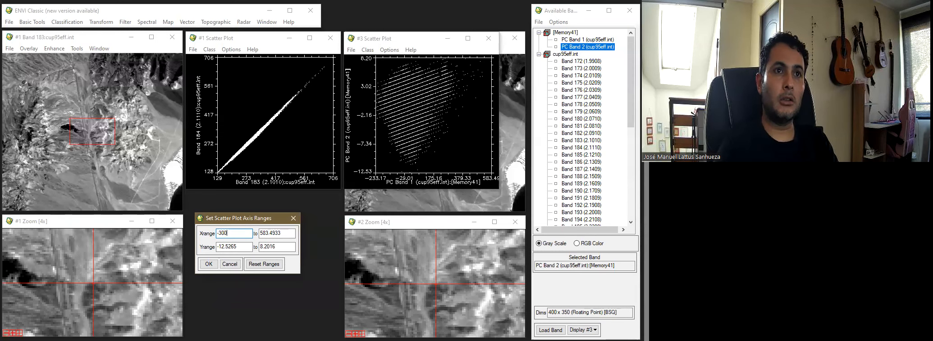
pyautogui.moveTo(285, 236); pyautogui.dragTo(163, 241)
pyautogui.write('600')
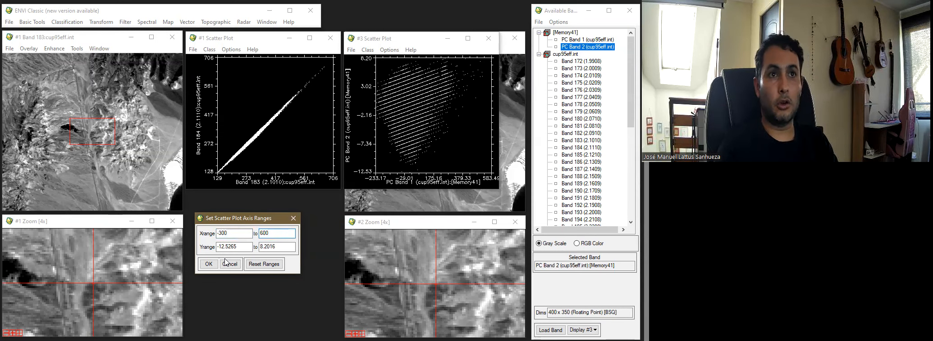
# - Set the Y axis range of the PC scatter plot from -300 to 600 and apply both axis ranges
pyautogui.moveTo(251, 247); pyautogui.dragTo(171, 237)
pyautogui.write('-300')
pyautogui.moveTo(293, 246); pyautogui.dragTo(191, 248)
pyautogui.write('600')
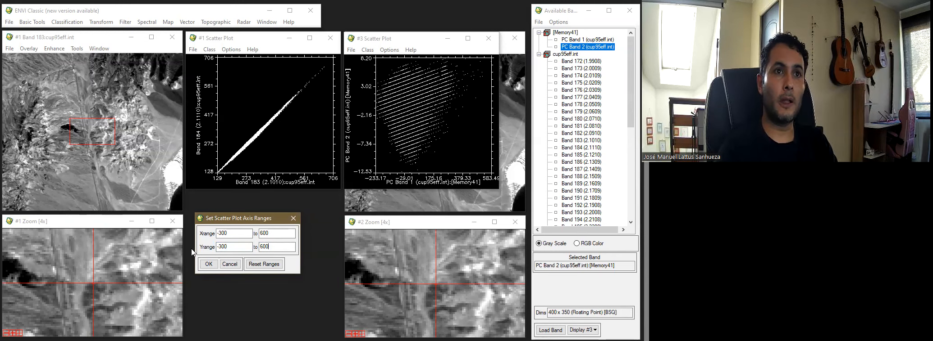
pyautogui.click(208, 265)
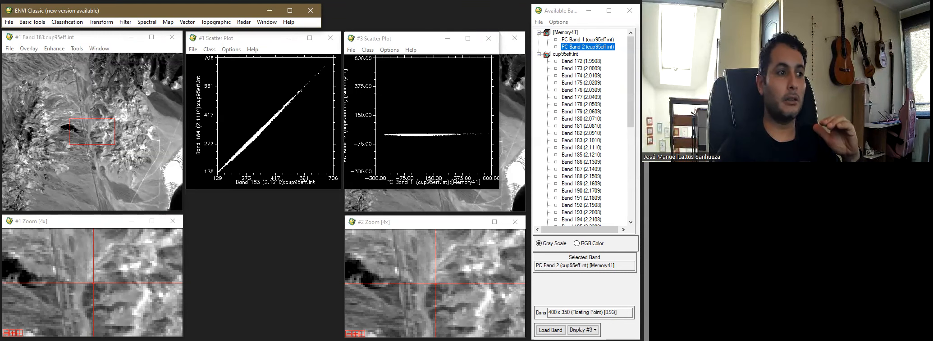
# - Switch to the Snipping Tool to review the annotated sketch of the PC axes, and minimize it to return to the PC scatter plot
pyautogui.hotkey('alt', 'Tab')
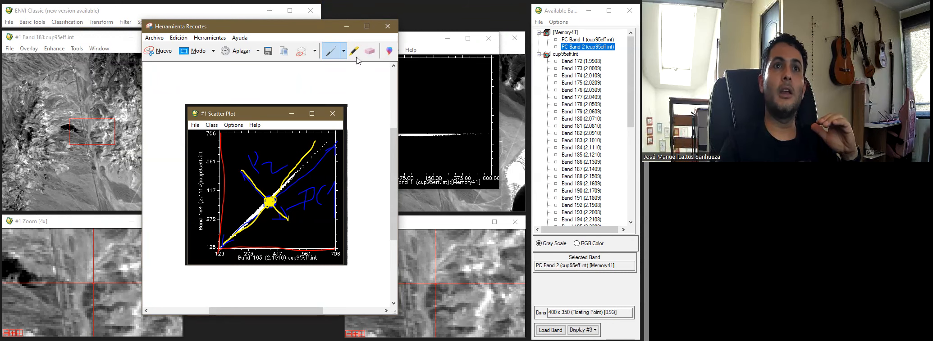
pyautogui.click(346, 27)
pyautogui.click(422, 46)
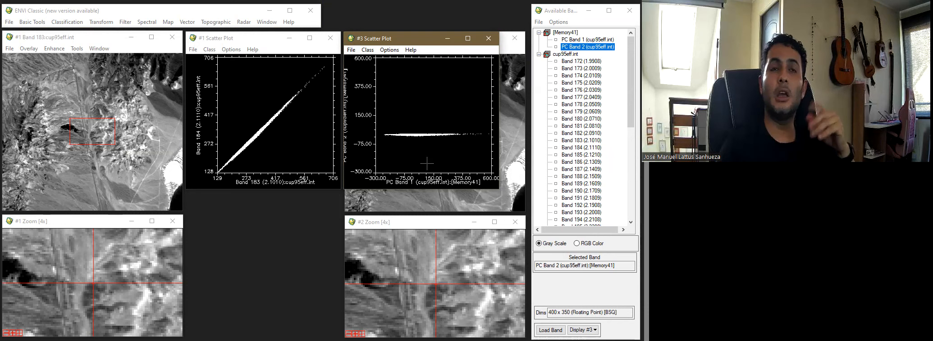
# - Close the PC scatter plot and display #2
pyautogui.click(488, 38)
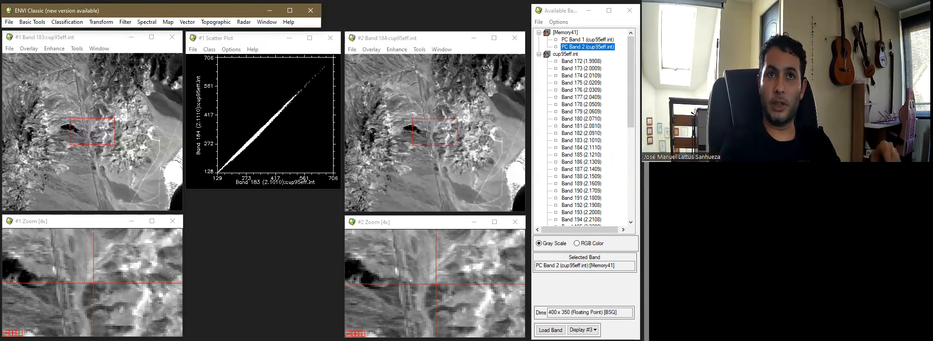
pyautogui.click(587, 39)
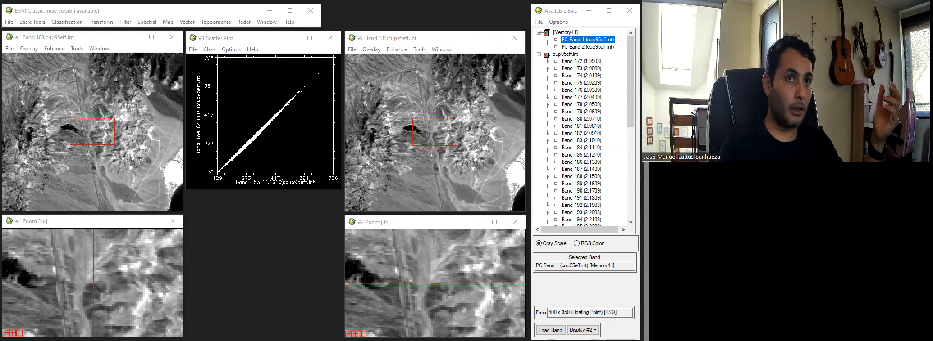
pyautogui.click(515, 38)
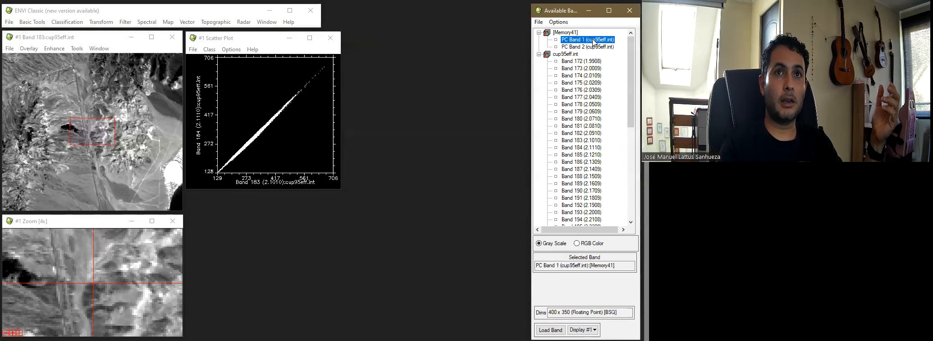
# - Compare PC Band 1 and PC Band 2 by loading them alternately into display #1
pyautogui.doubleClick(596, 41)
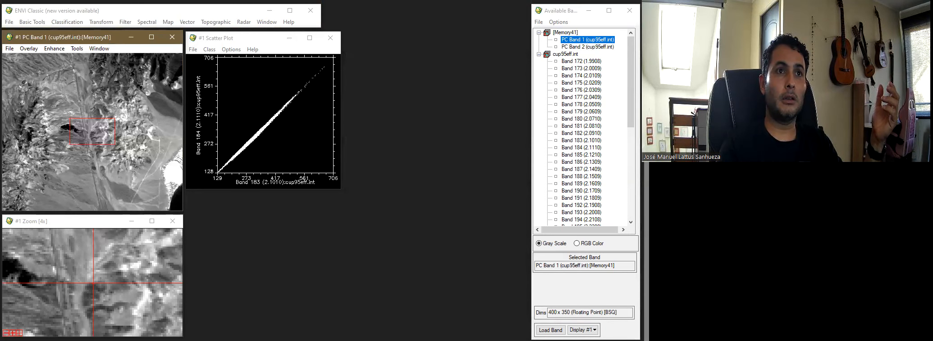
pyautogui.doubleClick(569, 47)
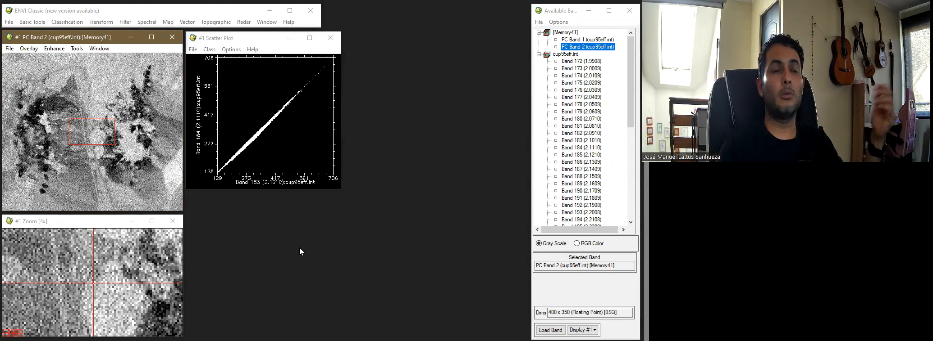
pyautogui.doubleClick(599, 39)
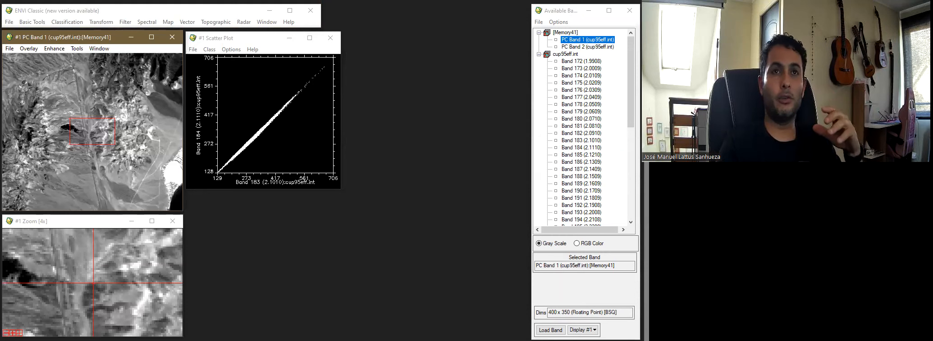
pyautogui.doubleClick(568, 47)
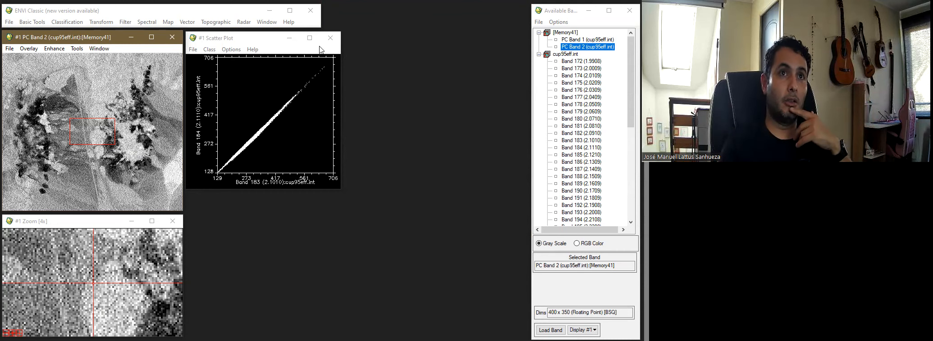
# - Close the original bands' scatter plot and the in-memory PC file Memory41
pyautogui.click(332, 39)
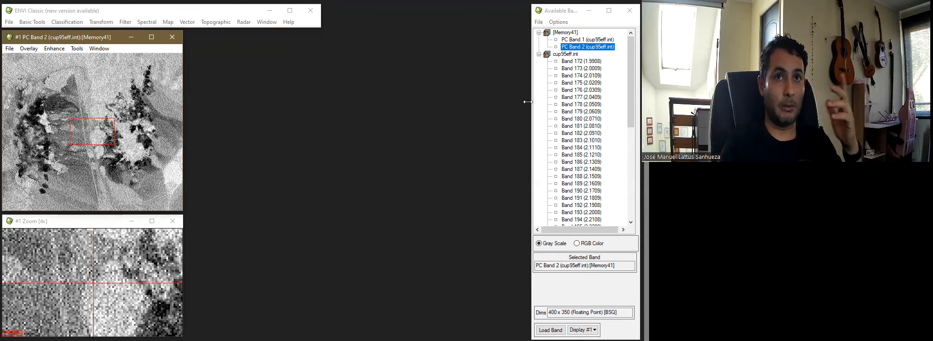
pyautogui.rightClick(566, 33)
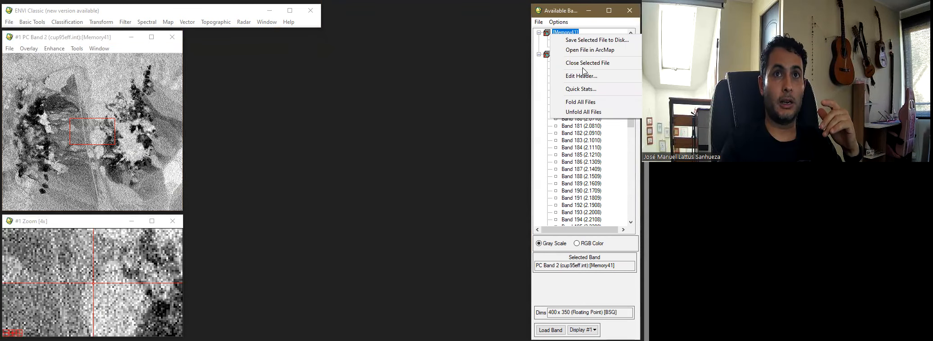
pyautogui.click(581, 64)
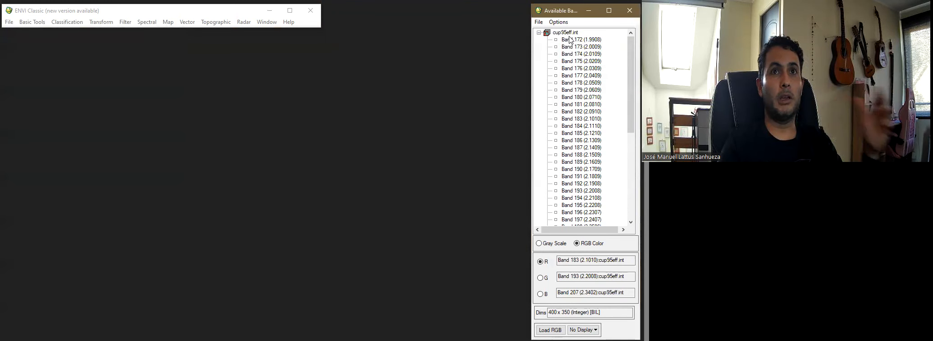
# - Load cup95eff.int as its default RGB composite and shrink the zoom window to fit below the image at the same width
pyautogui.rightClick(568, 33)
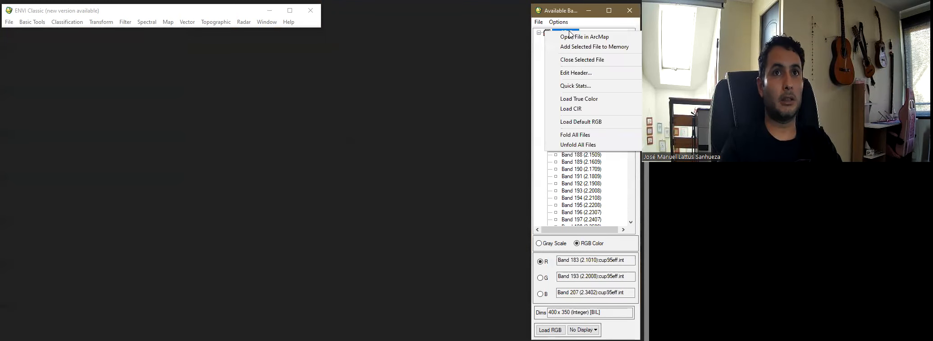
pyautogui.click(590, 122)
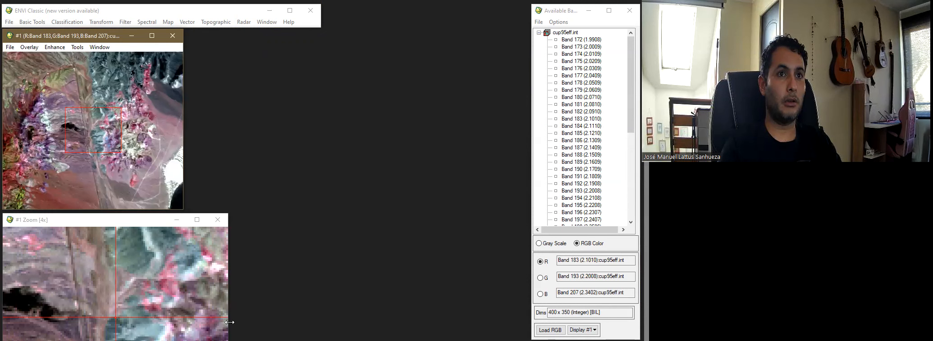
pyautogui.click(158, 217)
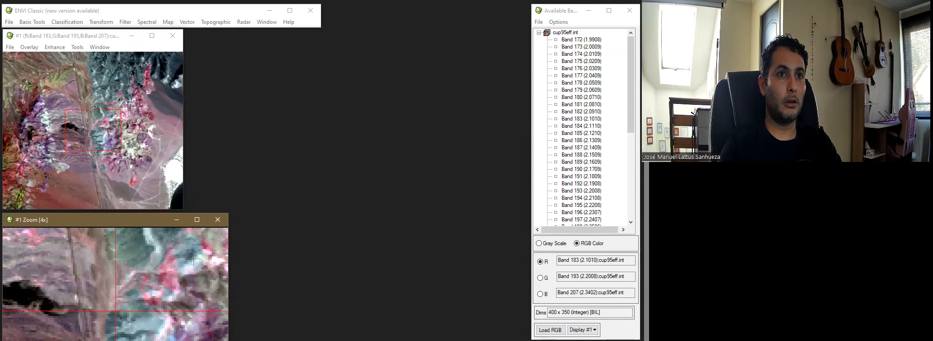
pyautogui.moveTo(149, 216); pyautogui.dragTo(155, 240)
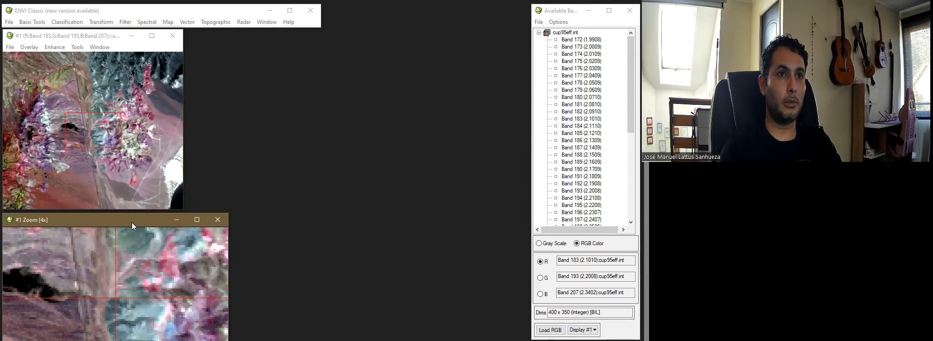
pyautogui.moveTo(132, 213); pyautogui.dragTo(133, 245)
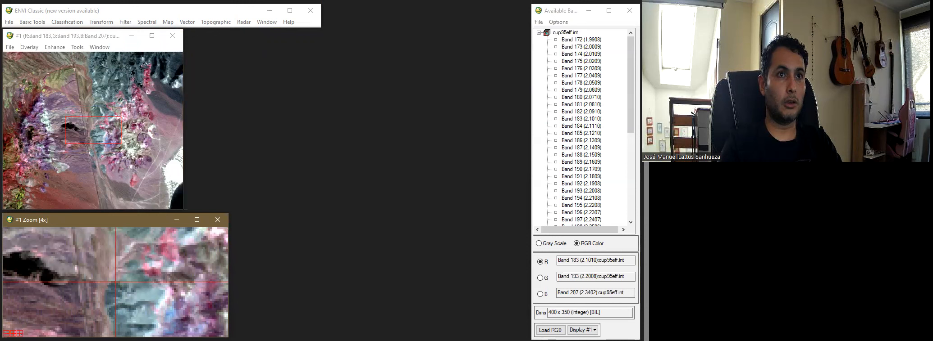
pyautogui.moveTo(229, 338); pyautogui.dragTo(183, 335)
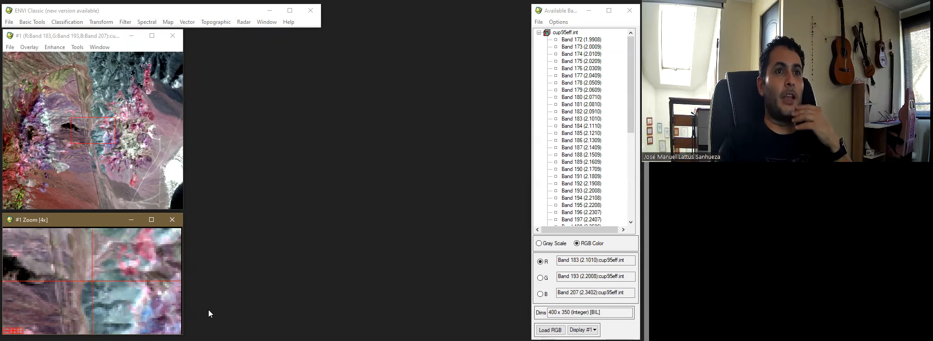
# - Start a forward PC rotation on cup95eff.int using the full scene and all 50 bands
pyautogui.click(105, 23)
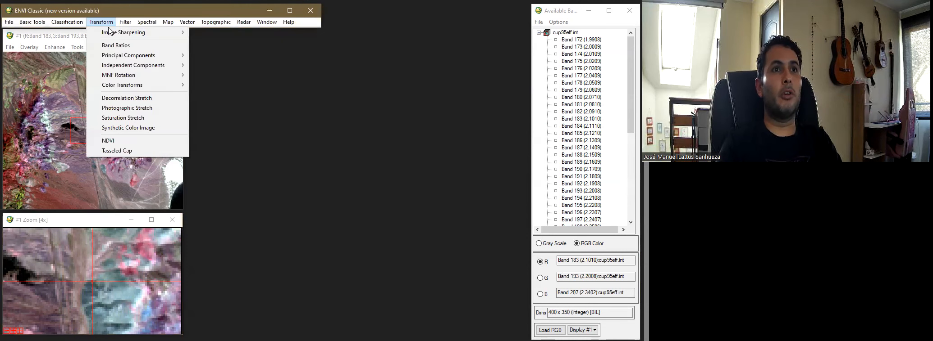
pyautogui.moveTo(118, 56)
pyautogui.moveTo(219, 58)
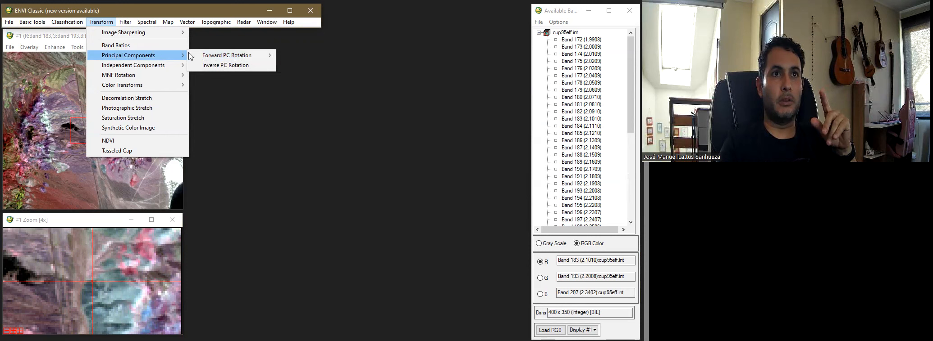
pyautogui.click(290, 56)
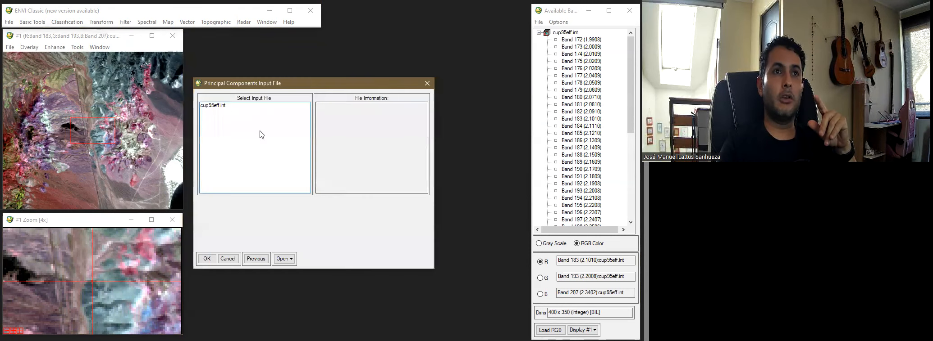
pyautogui.click(230, 107)
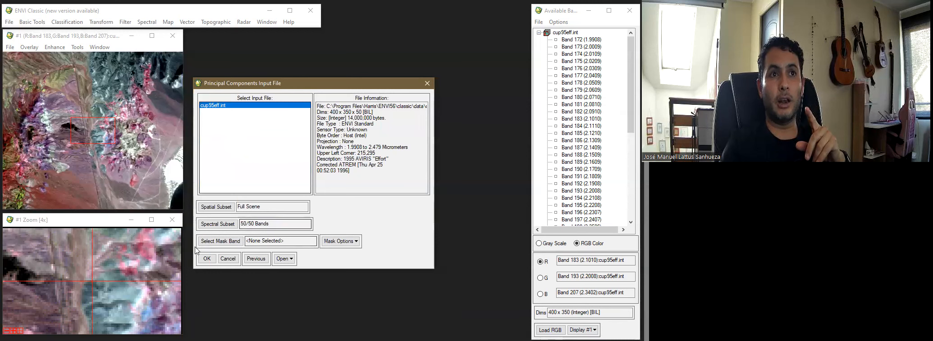
pyautogui.click(206, 260)
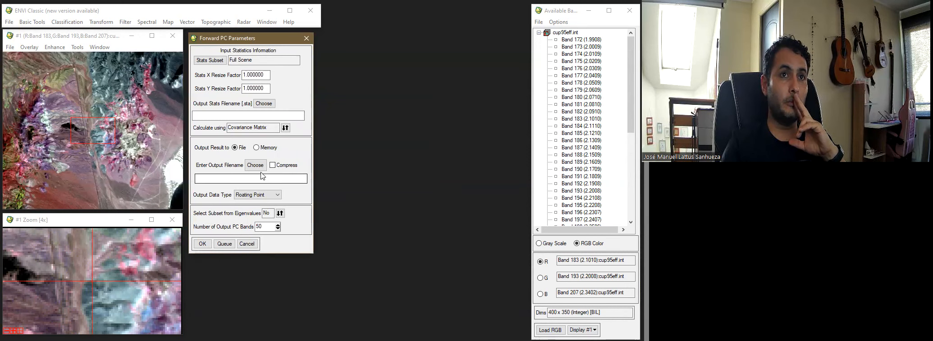
# - Set the PC rotation output to memory, keep memory as the output in the cache size dialog, and run the rotation
pyautogui.click(259, 150)
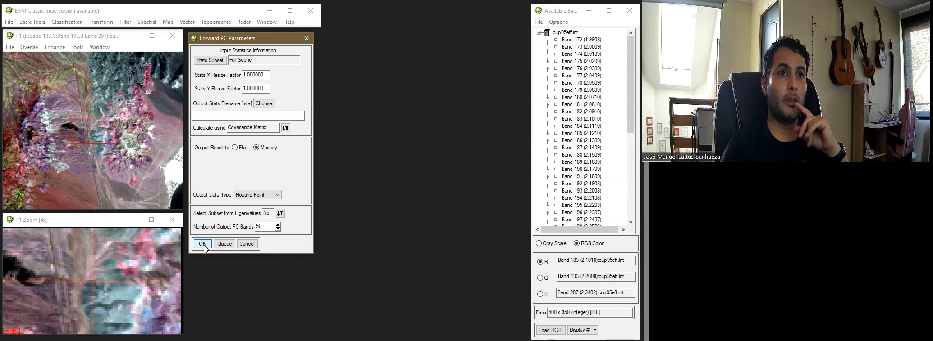
pyautogui.click(236, 148)
pyautogui.click(271, 147)
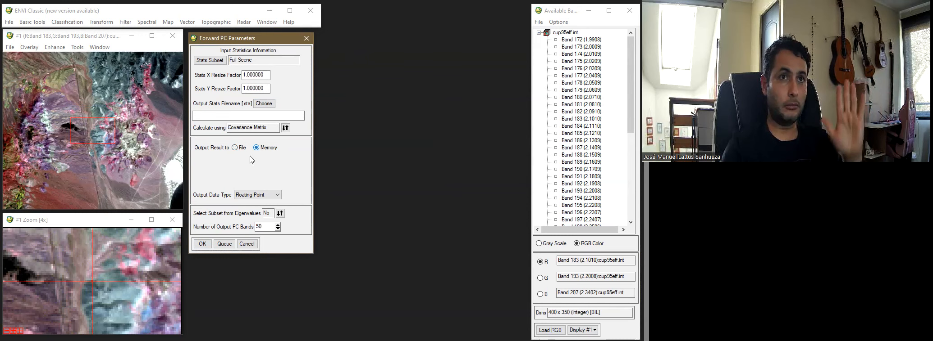
pyautogui.click(207, 244)
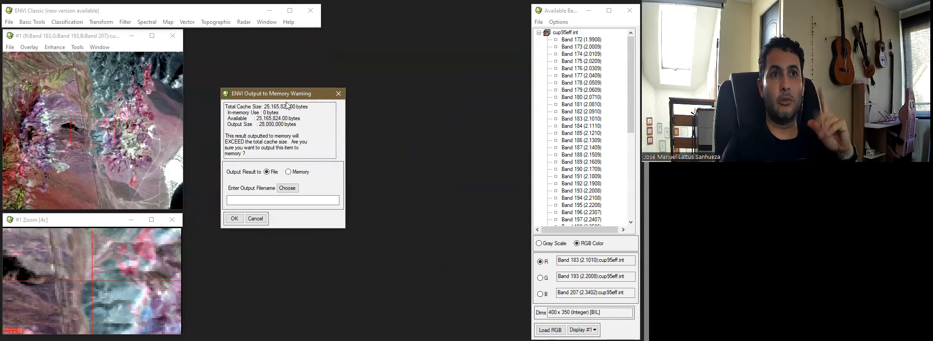
pyautogui.click(289, 172)
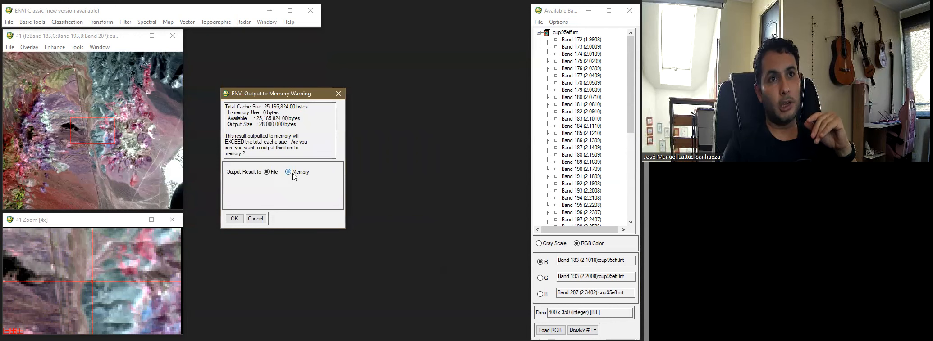
pyautogui.click(234, 220)
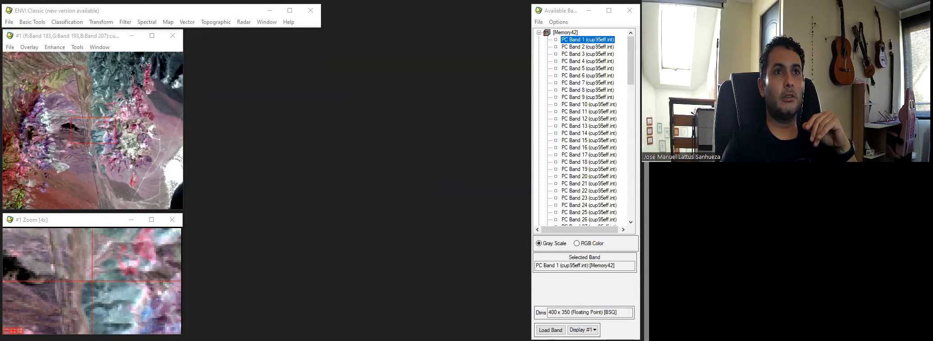
# - Set the left margin of the PC Eigenvalues plot to 10 and close its plot parameters
pyautogui.click(212, 50)
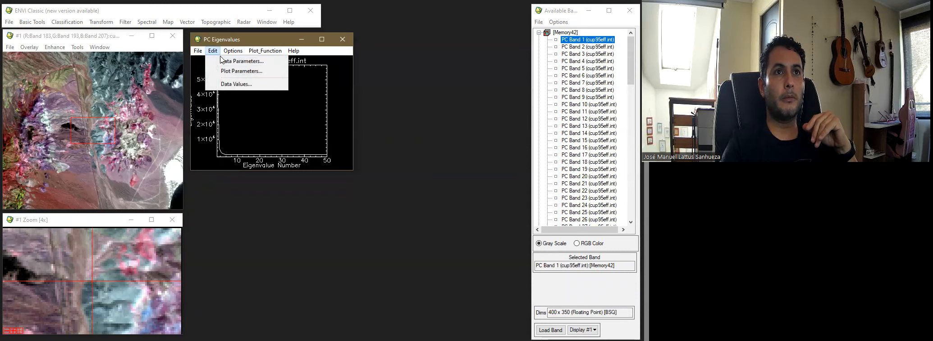
pyautogui.click(239, 71)
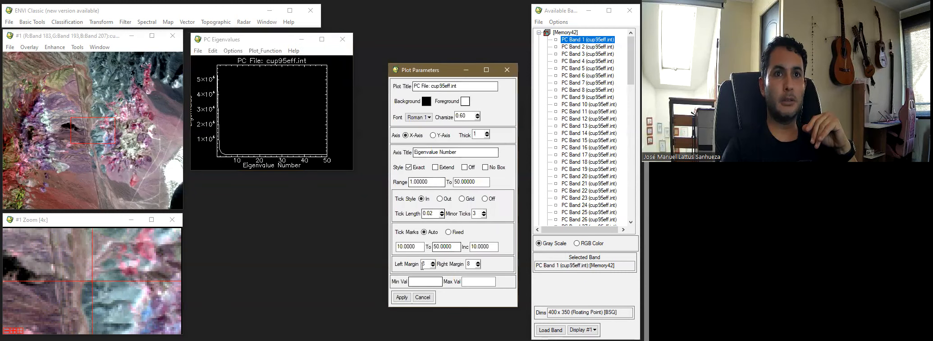
pyautogui.click(432, 267)
pyautogui.click(432, 263)
pyautogui.click(432, 262)
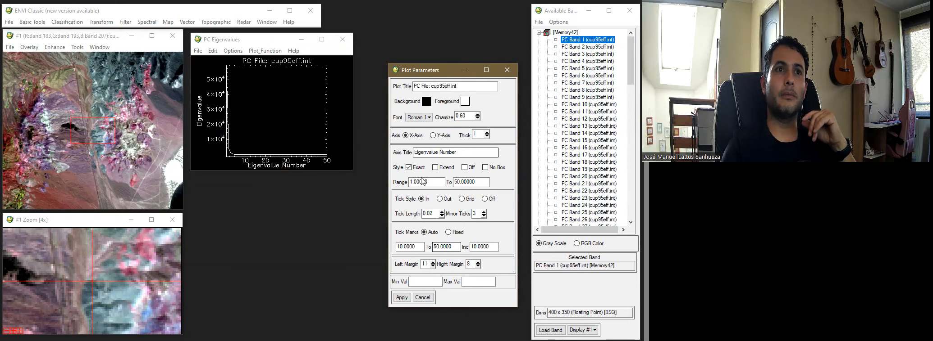
pyautogui.click(432, 267)
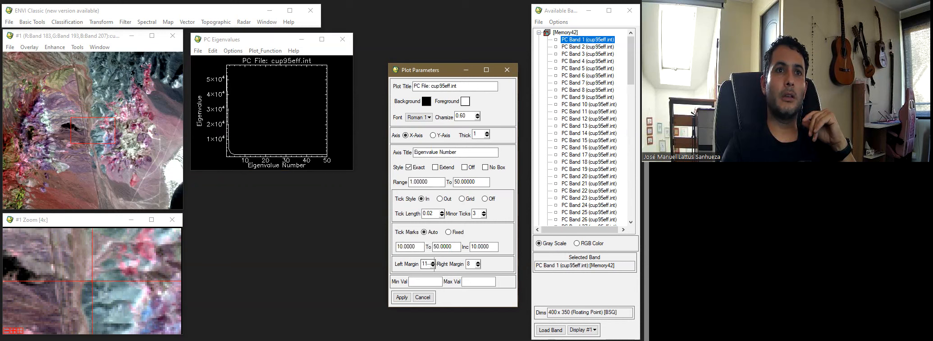
pyautogui.click(506, 70)
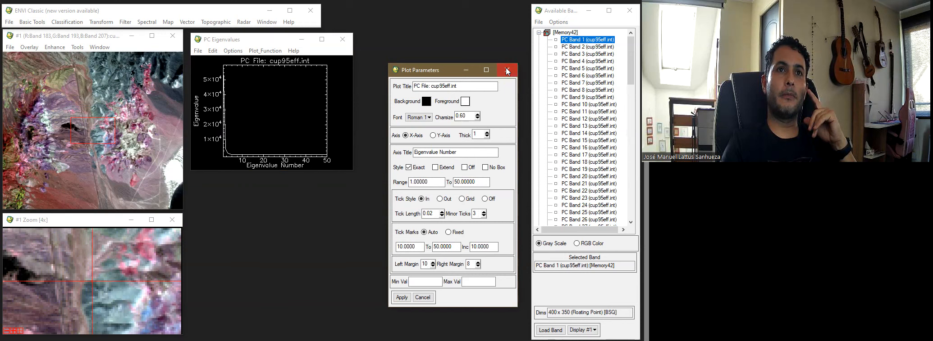
# - Collapse and expand the in-memory PC result, then look through its component list down to PC Band 50
pyautogui.click(538, 32)
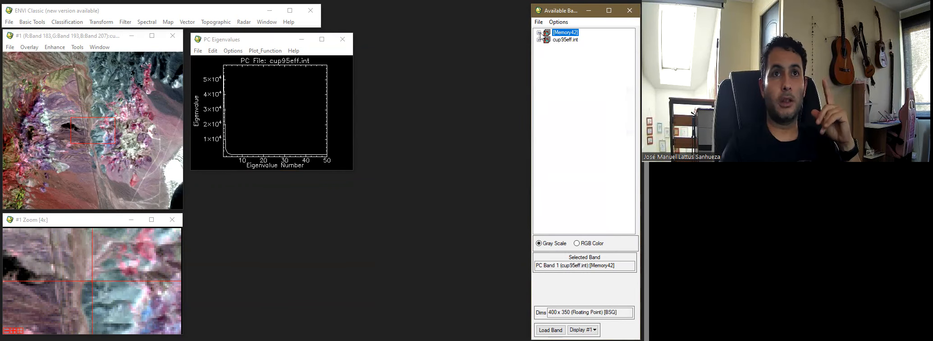
pyautogui.click(539, 33)
pyautogui.scroll(-8, 594, 202)
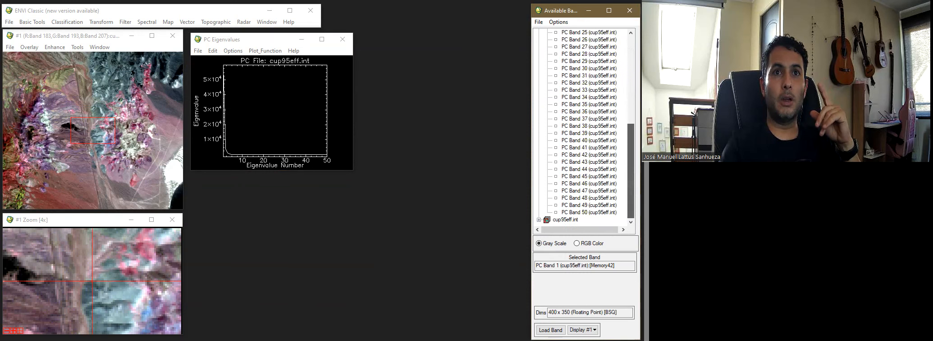
pyautogui.click(586, 212)
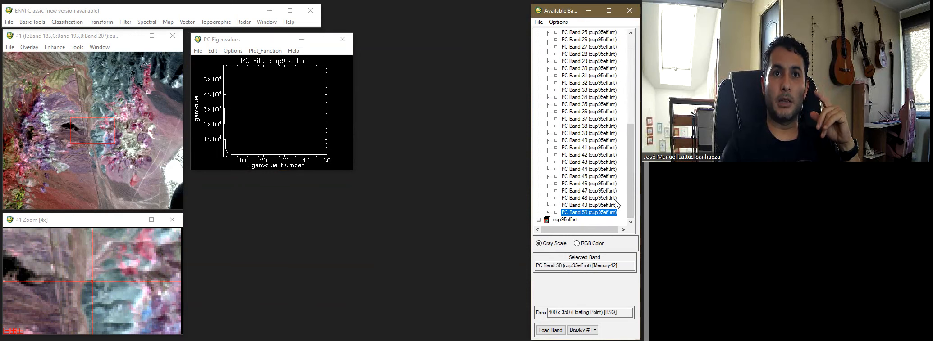
pyautogui.scroll(8, 585, 180)
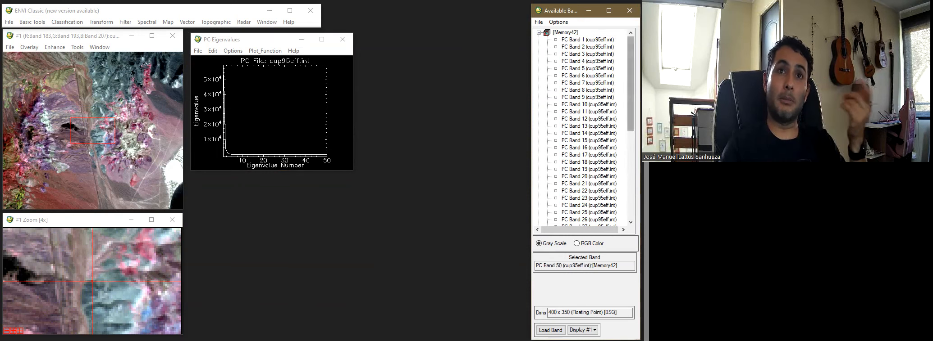
# - Load PC Band 1 into a new display and place its image and zoom windows beside the eigenvalue plot
pyautogui.rightClick(587, 40)
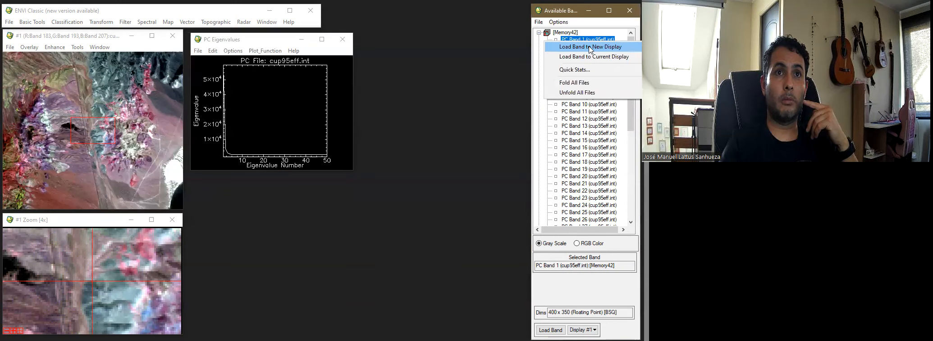
pyautogui.click(589, 46)
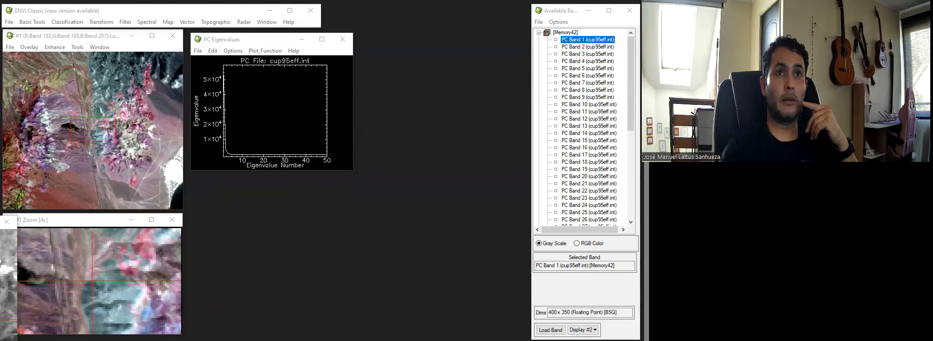
pyautogui.rightClick(55, 104)
pyautogui.click(74, 111)
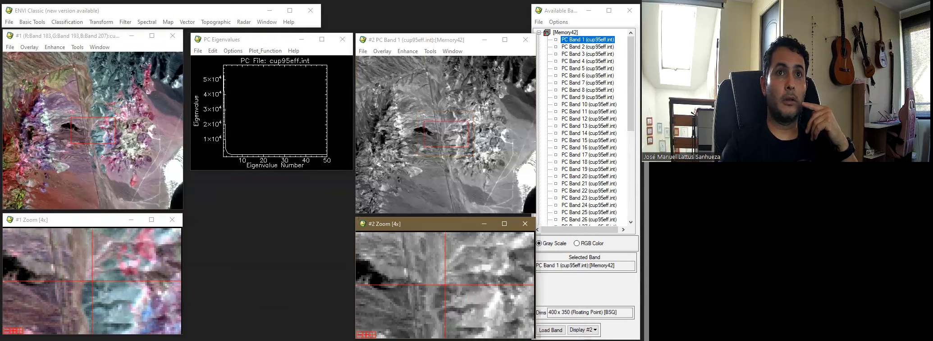
# - View successive higher components from PC Band 3 through PC Band 11 in the second display, then close that display
pyautogui.doubleClick(585, 54)
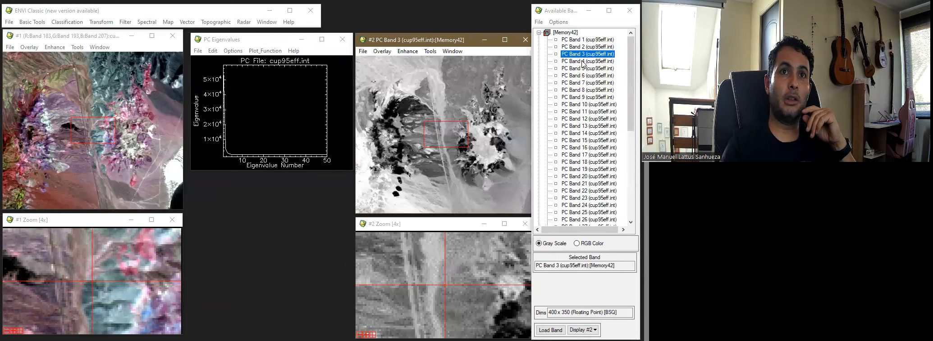
pyautogui.doubleClick(584, 61)
pyautogui.doubleClick(583, 68)
pyautogui.doubleClick(581, 77)
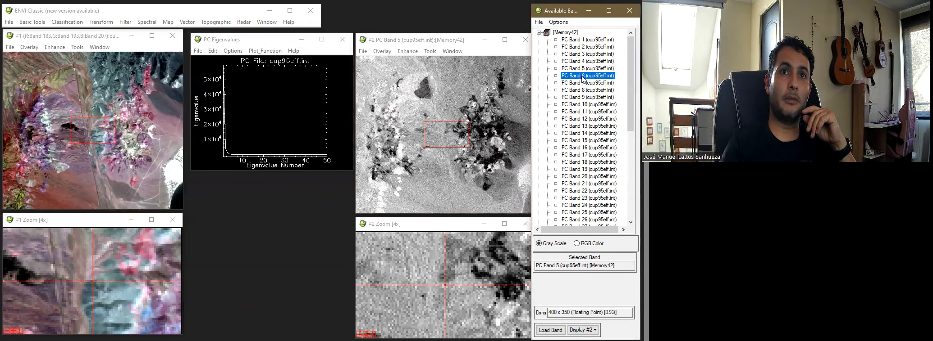
pyautogui.doubleClick(582, 92)
pyautogui.doubleClick(581, 85)
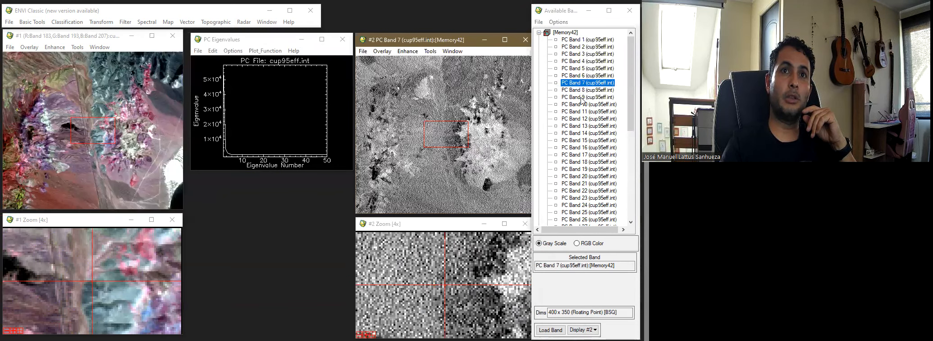
pyautogui.doubleClick(581, 98)
pyautogui.doubleClick(581, 112)
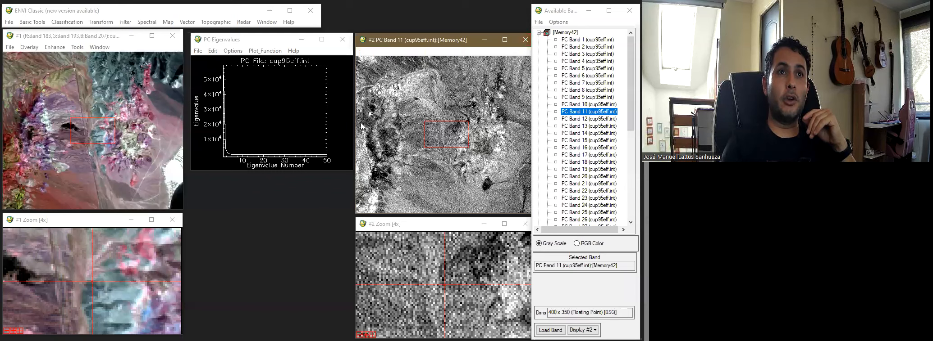
pyautogui.click(525, 40)
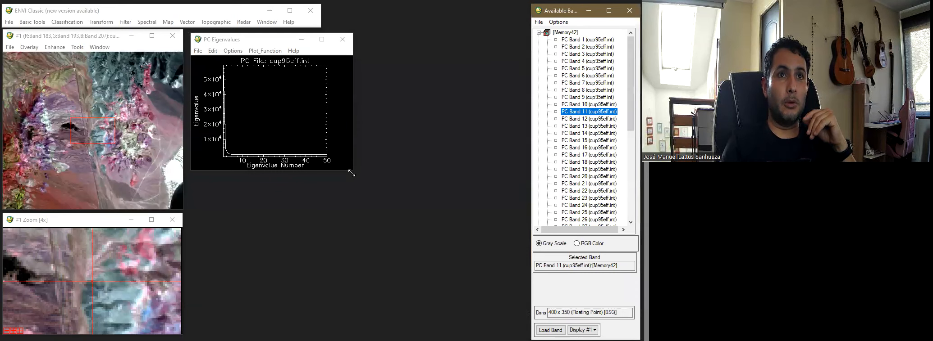
# - Enlarge the PC Eigenvalues plot window and read the eigenvalues along the curve, especially around its bend at components 2 to 4
pyautogui.moveTo(351, 173); pyautogui.dragTo(524, 260)
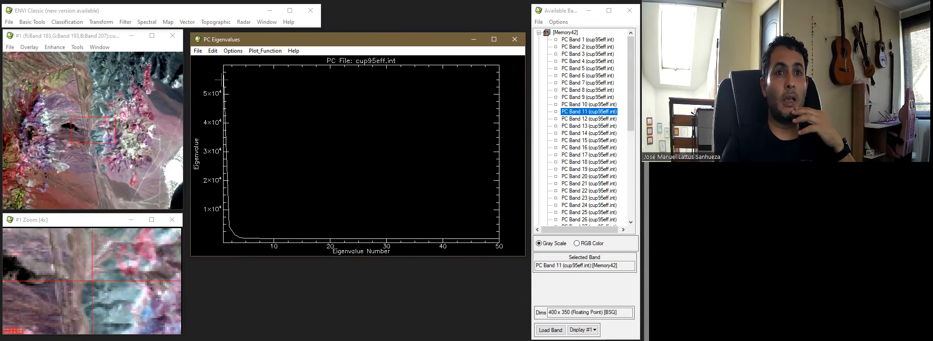
pyautogui.moveTo(222, 80); pyautogui.dragTo(228, 95)
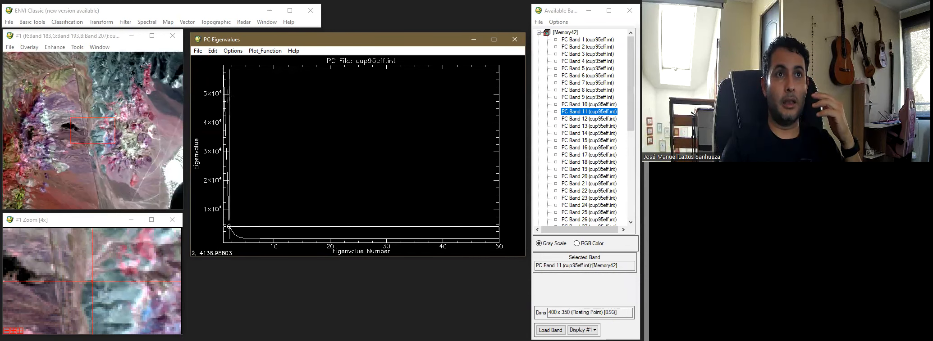
pyautogui.moveTo(270, 239); pyautogui.dragTo(349, 246)
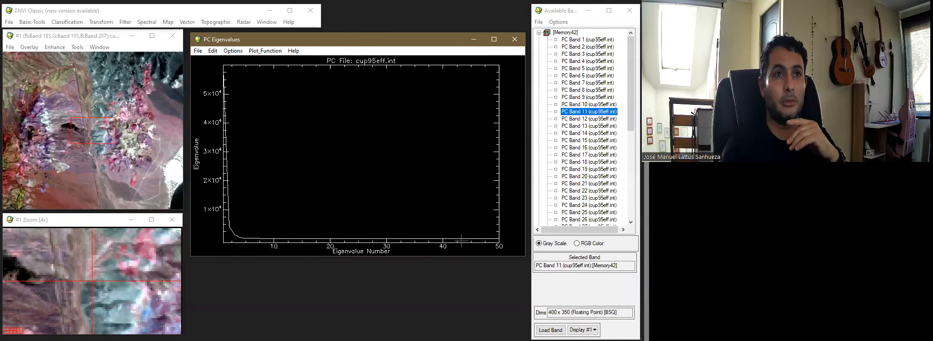
pyautogui.click(241, 241)
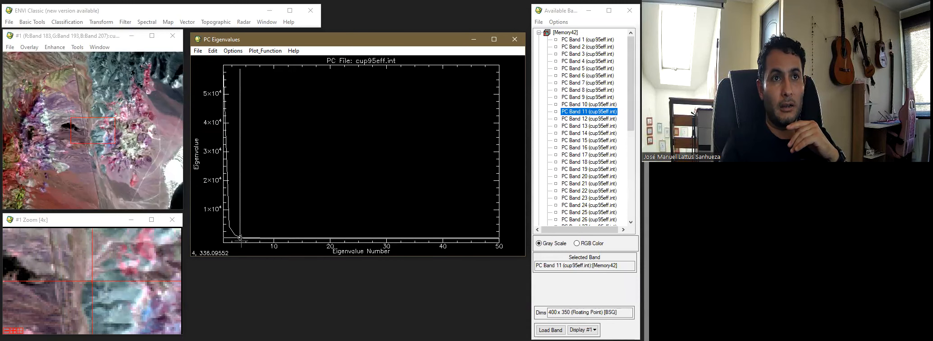
pyautogui.moveTo(231, 229); pyautogui.dragTo(261, 243)
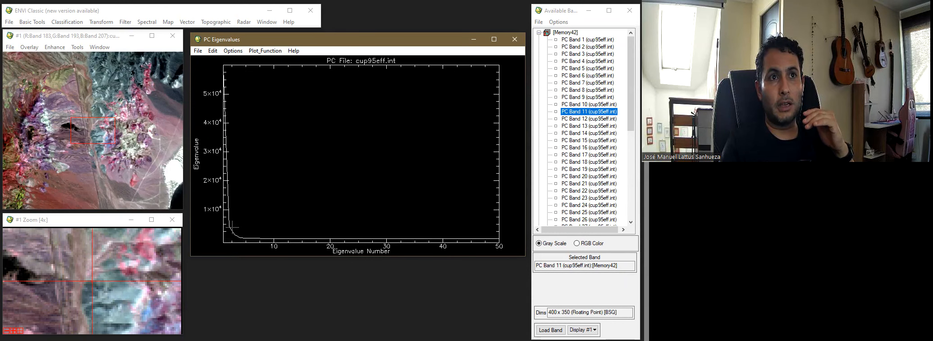
# - Zoom the eigenvalue plot in on the curve's bend, read the flat part out to component 10, and restore the full range
pyautogui.moveTo(219, 203); pyautogui.dragTo(305, 250)
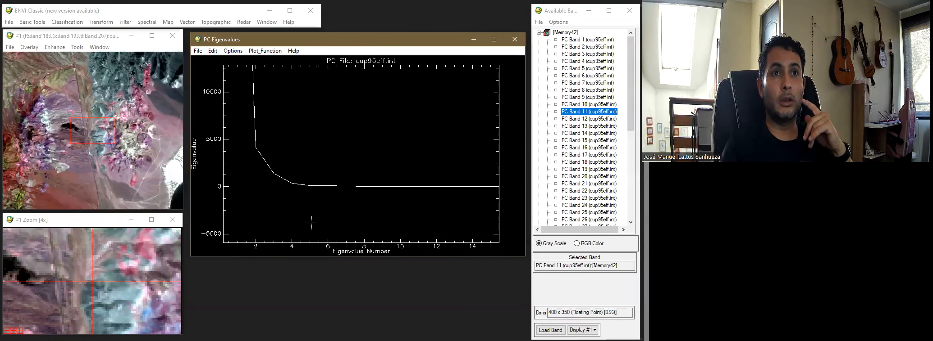
pyautogui.moveTo(329, 194); pyautogui.dragTo(336, 193)
pyautogui.click(357, 191)
pyautogui.click(359, 191)
pyautogui.click(401, 194)
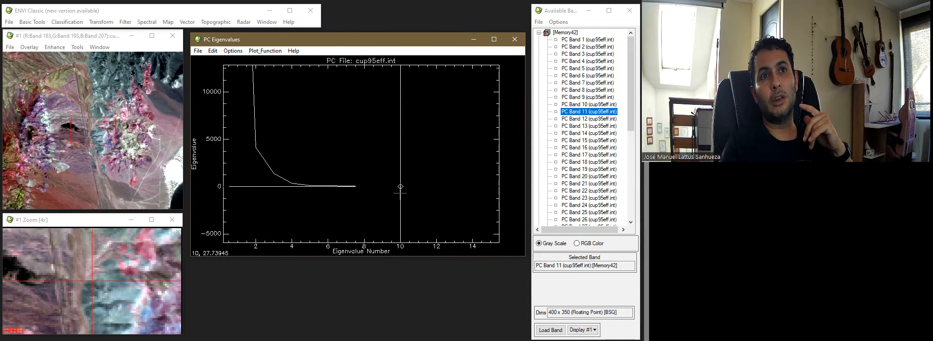
pyautogui.click(332, 190)
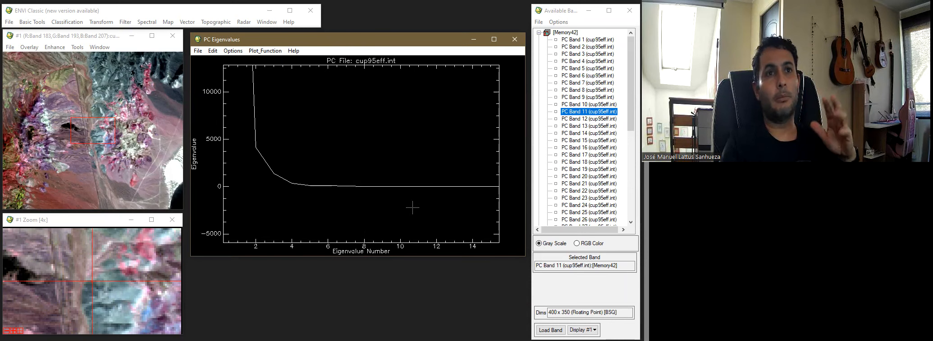
pyautogui.middleClick(398, 201)
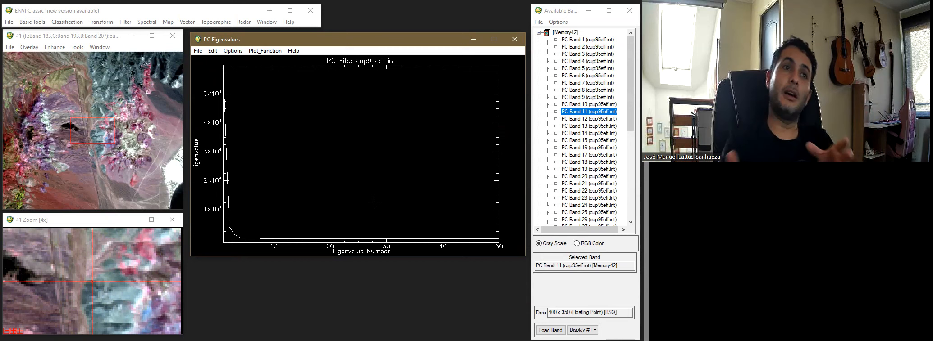
# - Close the eigenvalue plot and remove the in-memory PC rotation result from the available bands
pyautogui.click(514, 41)
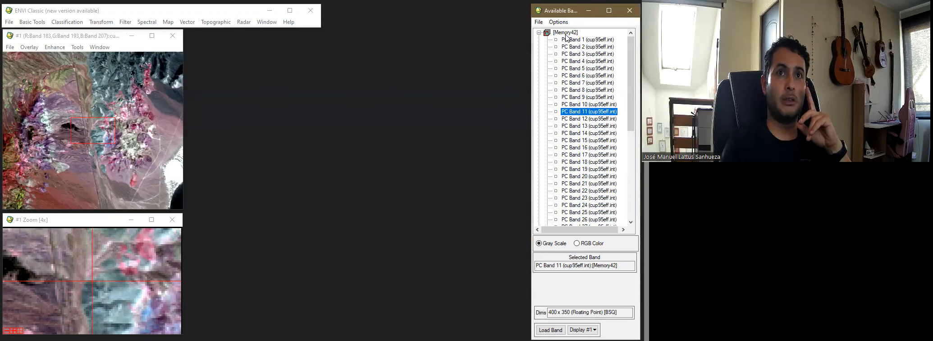
pyautogui.rightClick(561, 33)
pyautogui.click(575, 64)
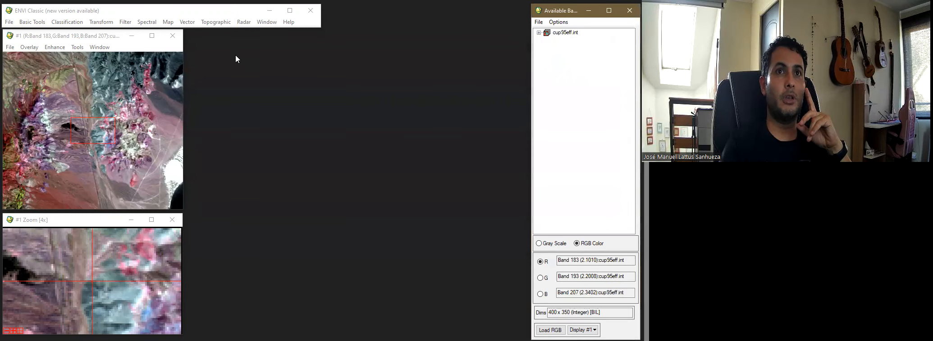
# - Start a new forward PC rotation with new statistics on cup95eff.int, using the full scene and all 50 bands
pyautogui.click(101, 22)
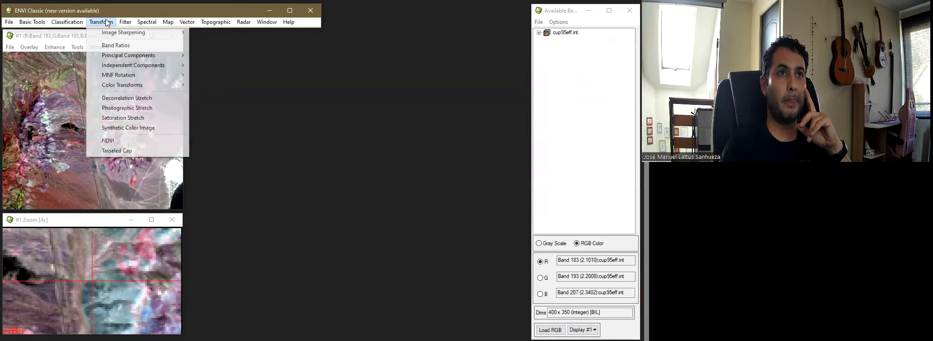
pyautogui.moveTo(143, 55)
pyautogui.moveTo(224, 56)
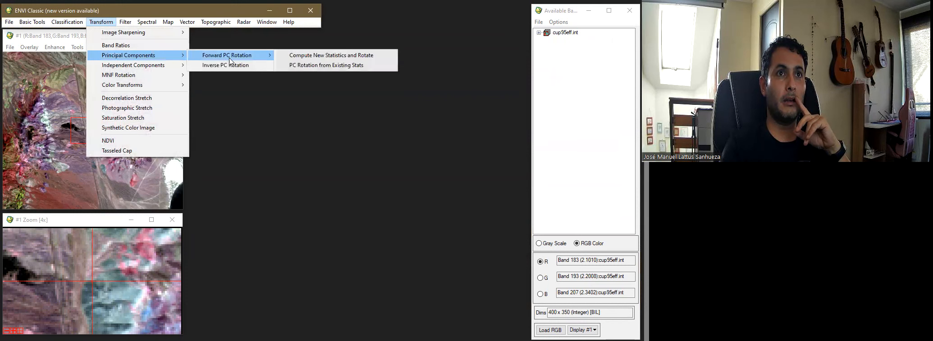
pyautogui.click(347, 57)
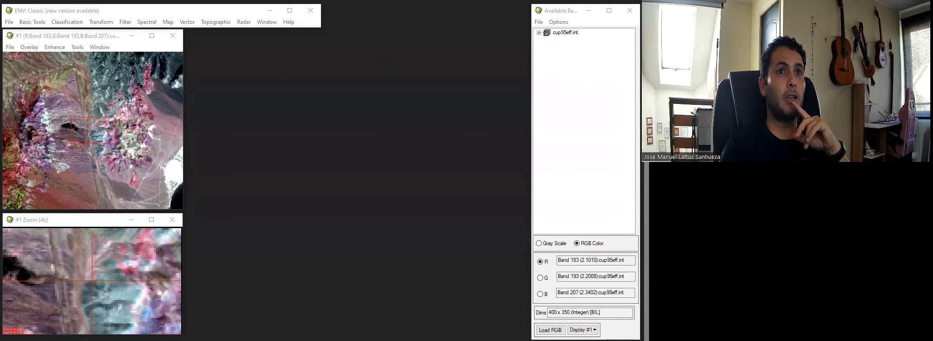
pyautogui.click(263, 74)
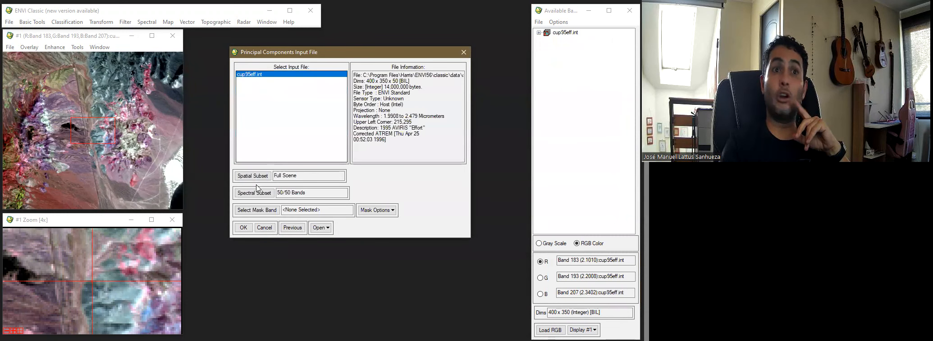
pyautogui.click(243, 227)
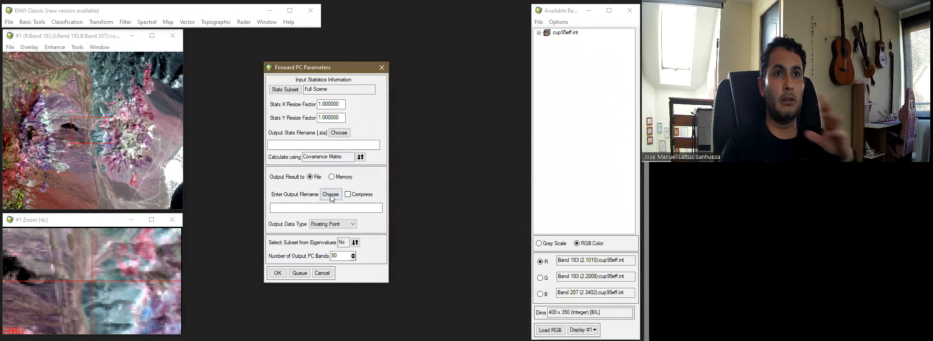
# - Create a folder named Hiper on the desktop for the PC rotation's output file and open it
pyautogui.click(330, 196)
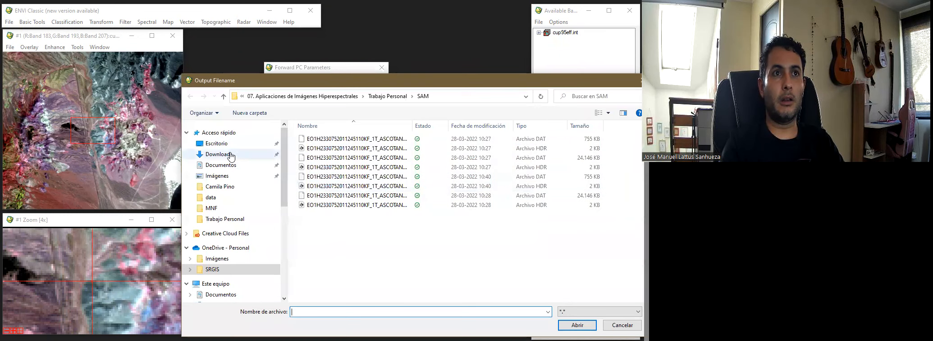
pyautogui.click(218, 144)
pyautogui.click(249, 113)
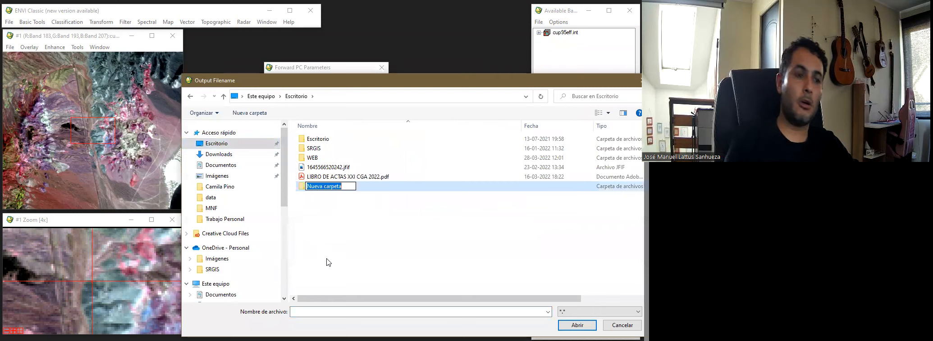
pyautogui.write('Hiper')
pyautogui.press('Return')
pyautogui.press('Return')
# - Name the PC rotation's output file Cuprite_PC.dat and accept it in the Hiper folder
pyautogui.click(381, 312)
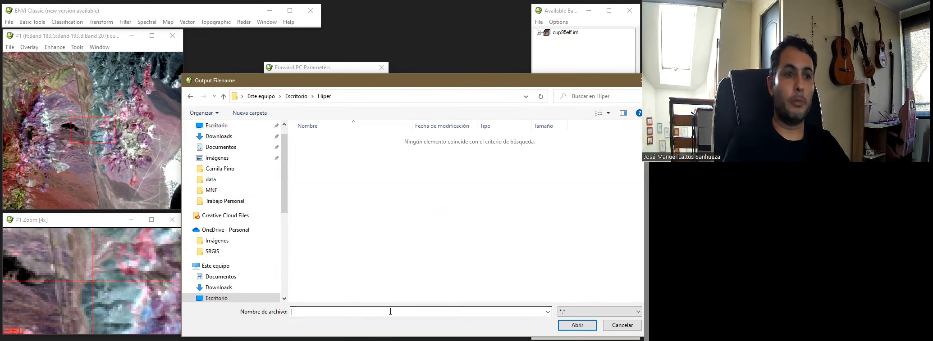
pyautogui.write('Cuprite')
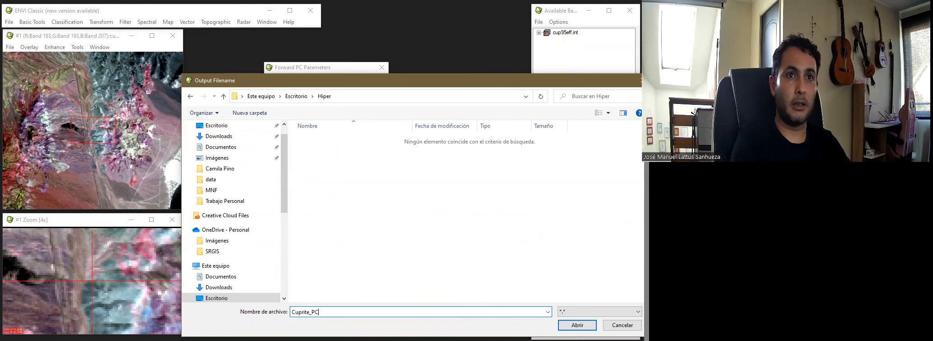
pyautogui.write('_PC.dat')
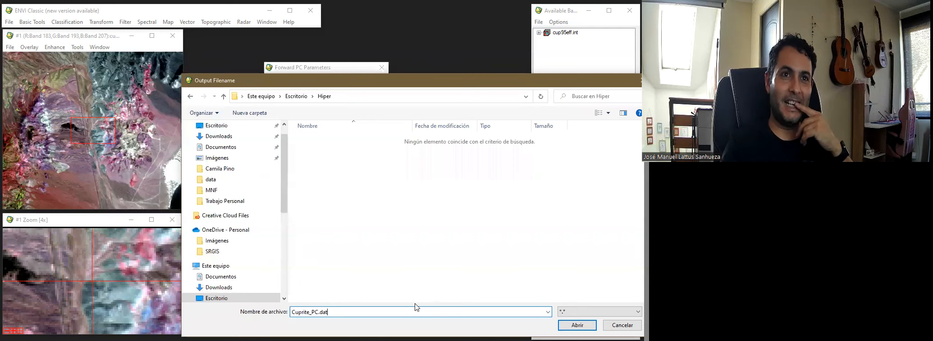
pyautogui.click(586, 325)
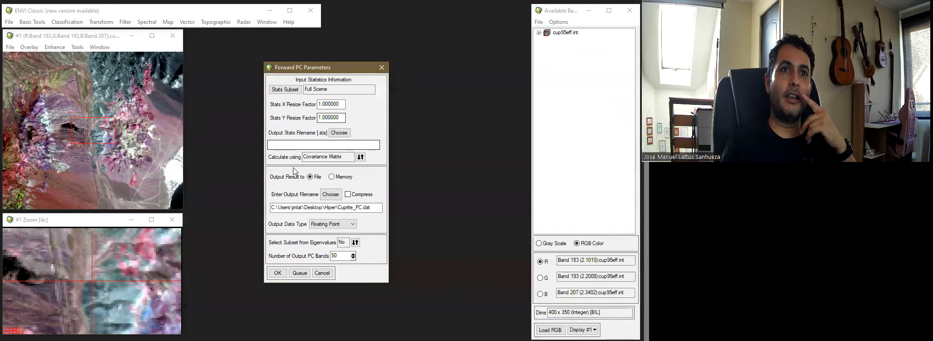
# - Set Select Subset from Eigenvalues to Yes for the forward PC rotation
pyautogui.click(356, 245)
pyautogui.click(355, 244)
pyautogui.click(355, 244)
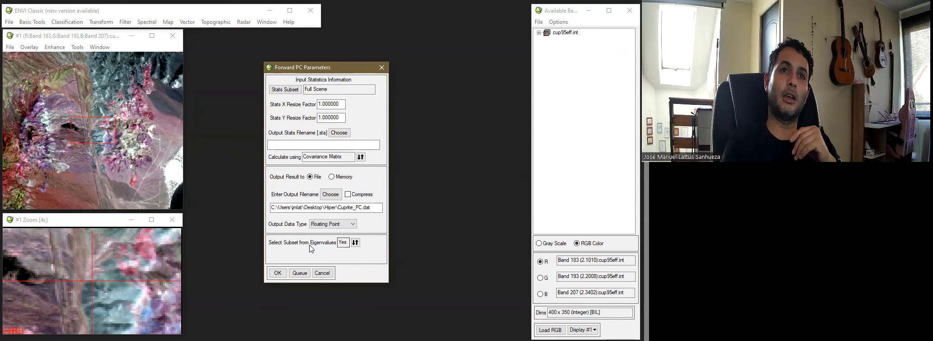
# - Keep the subset-from-eigenvalues option at Yes and calculate the PC statistics and eigenvalues for choosing the output bands
pyautogui.click(355, 243)
pyautogui.click(355, 243)
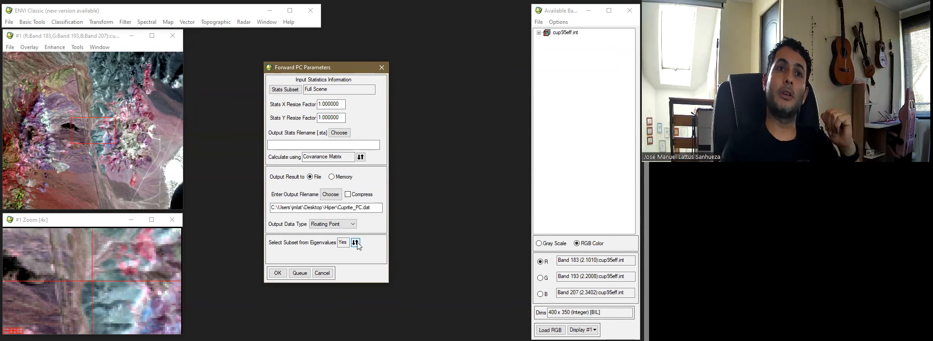
pyautogui.click(277, 273)
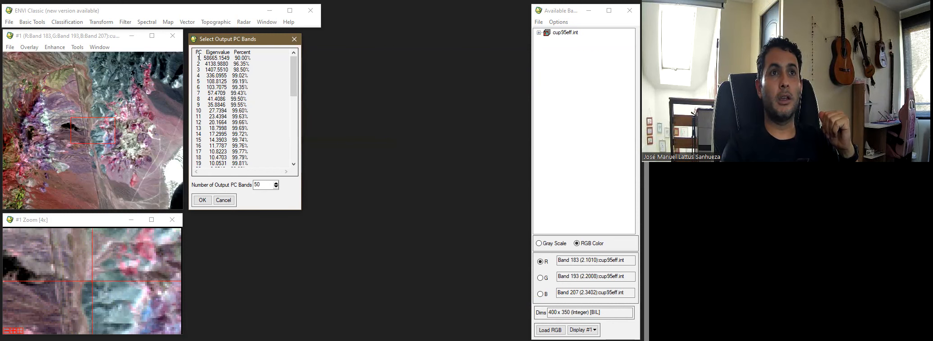
# - Examine the eigenvalues and cumulative variance percentages of the first 17 principal components
pyautogui.moveTo(198, 57); pyautogui.dragTo(259, 59)
pyautogui.click(256, 60)
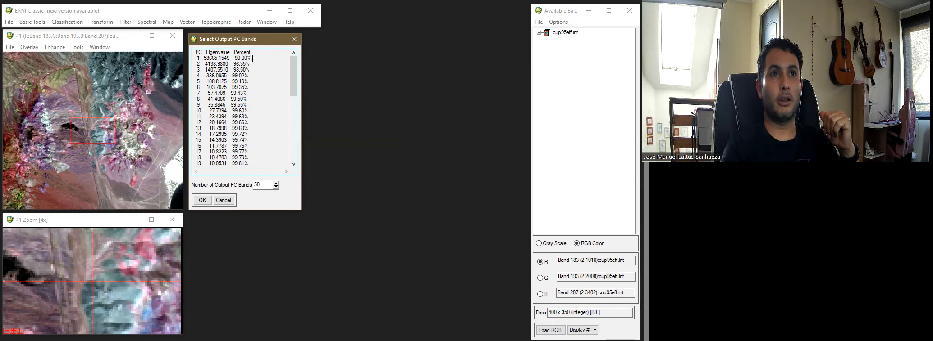
pyautogui.moveTo(203, 58); pyautogui.dragTo(260, 101)
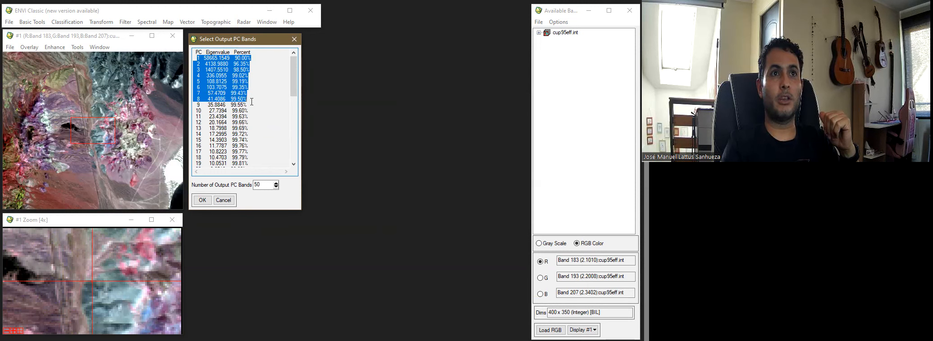
pyautogui.click(260, 100)
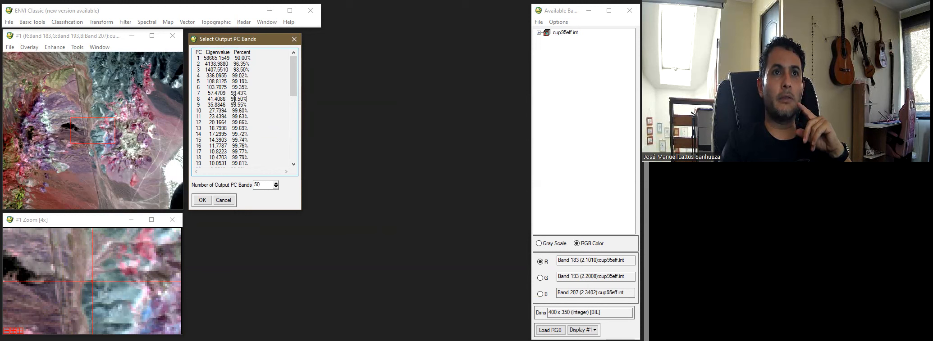
pyautogui.moveTo(206, 99); pyautogui.dragTo(242, 122)
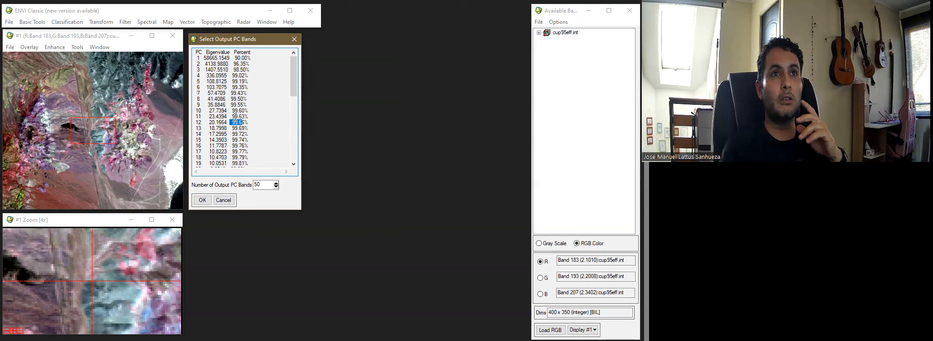
pyautogui.moveTo(251, 107); pyautogui.dragTo(193, 64)
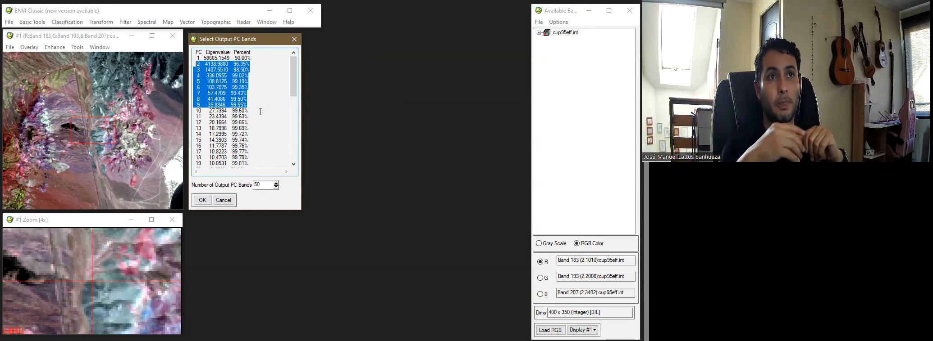
pyautogui.moveTo(197, 111); pyautogui.dragTo(250, 153)
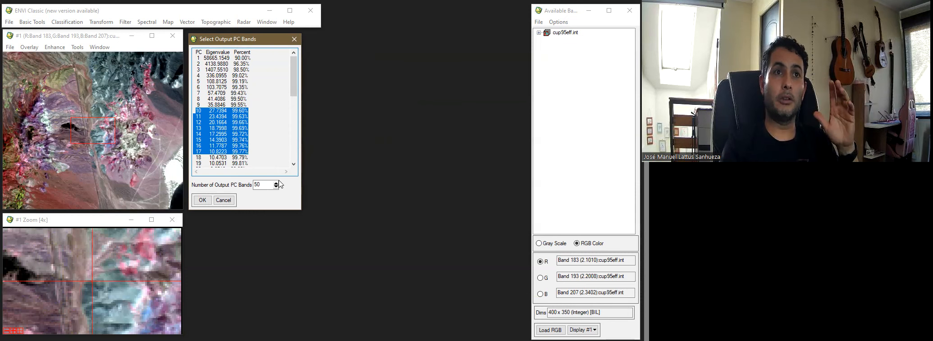
# - Set the number of output PC bands to 9, run the rotation to Cuprite_PC.dat, and close the eigenvalue plot
pyautogui.moveTo(263, 186); pyautogui.dragTo(245, 184)
pyautogui.write('96')
pyautogui.press('BackSpace')
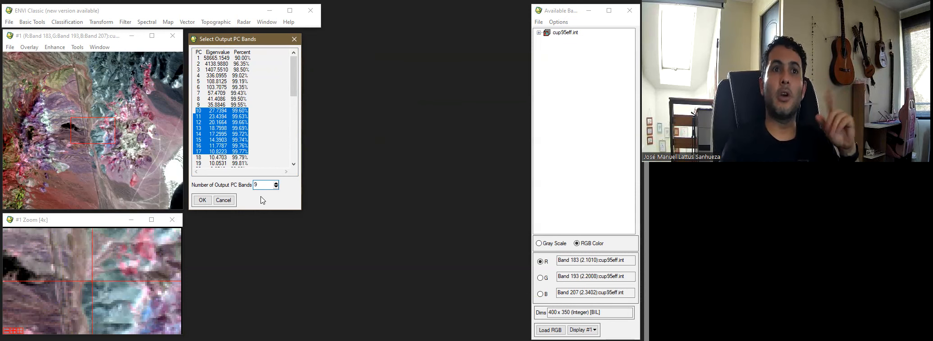
pyautogui.click(202, 201)
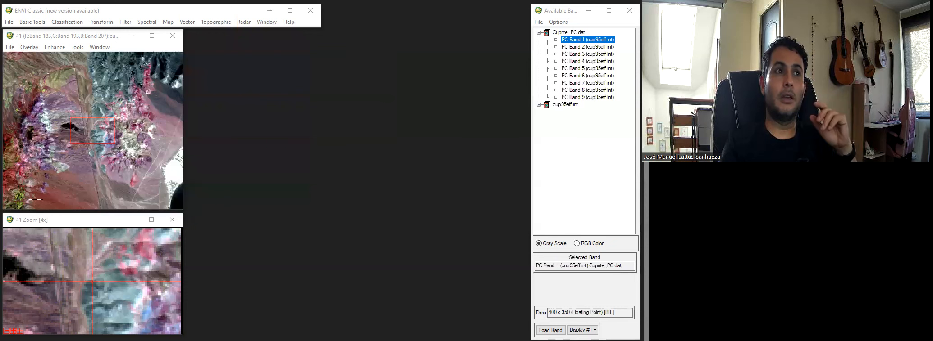
pyautogui.moveTo(252, 226); pyautogui.dragTo(286, 225)
pyautogui.moveTo(311, 261); pyautogui.dragTo(363, 257)
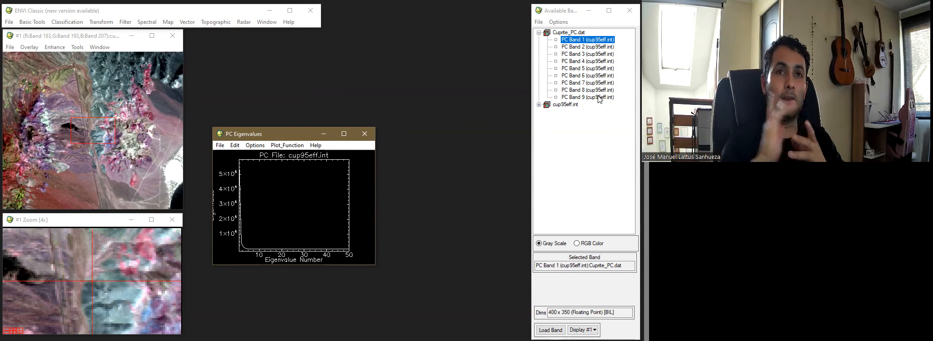
pyautogui.click(365, 134)
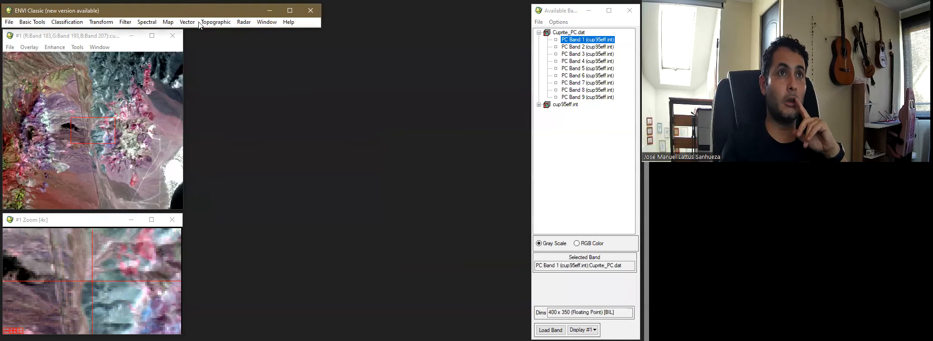
# - Run another forward PC rotation with new statistics on cup95eff.int, outputting all 50 bands to memory, and close the eigenvalue plot
pyautogui.click(95, 24)
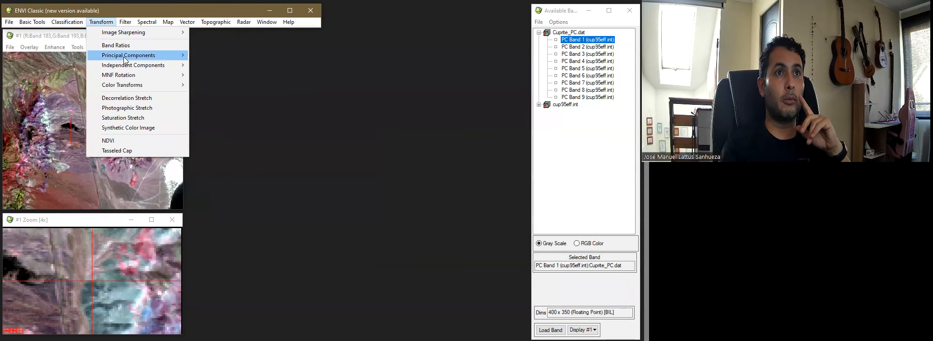
pyautogui.moveTo(129, 55)
pyautogui.moveTo(258, 56)
pyautogui.click(338, 55)
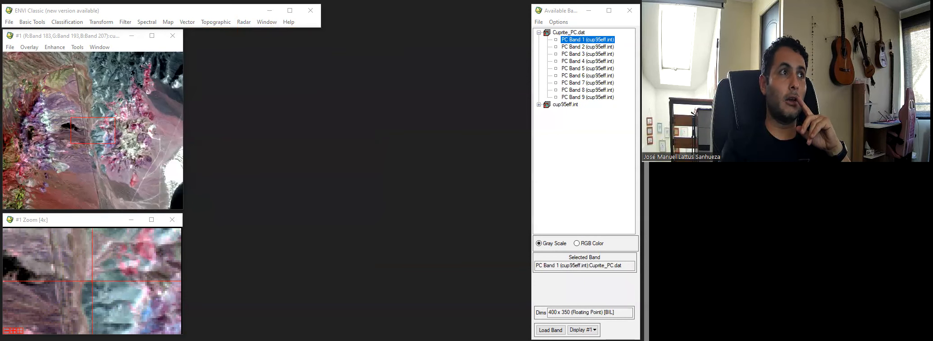
pyautogui.click(217, 137)
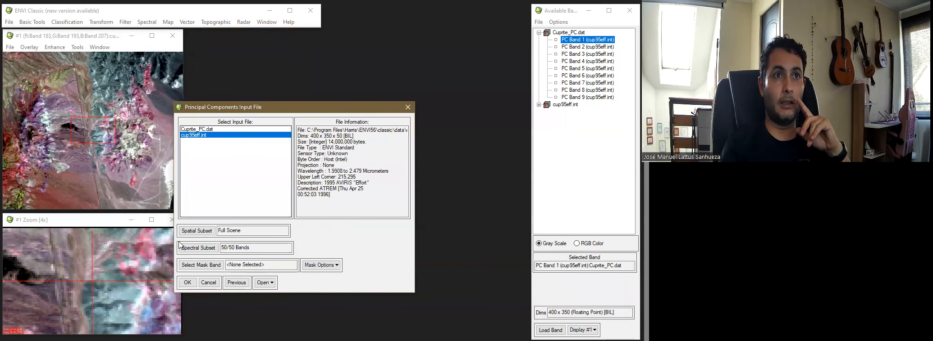
pyautogui.click(187, 284)
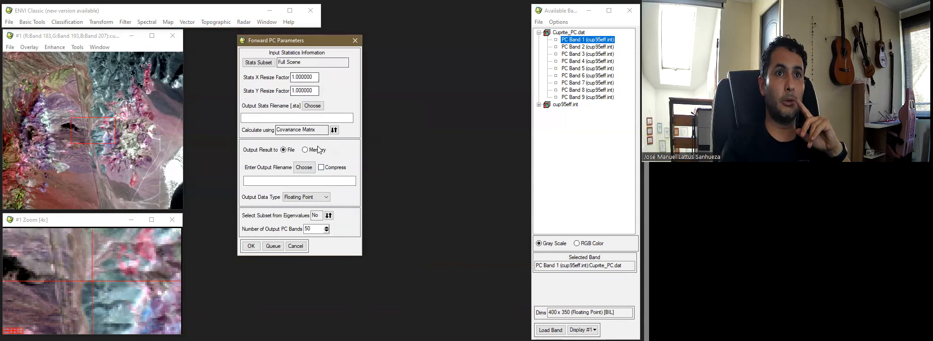
pyautogui.click(316, 147)
pyautogui.click(244, 247)
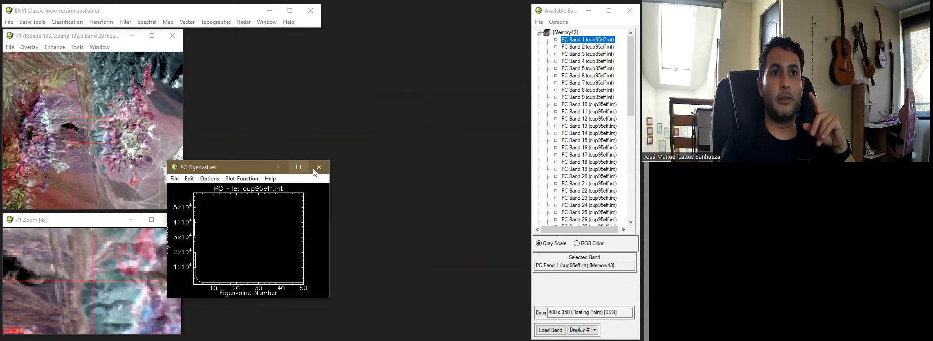
pyautogui.click(318, 169)
# - Load PC Band 1 of the in-memory PC result into Display #1 as gray scale
pyautogui.moveTo(630, 72)
pyautogui.mouseDown()
pyautogui.moveTo(630, 176)
pyautogui.moveTo(630, 72)
pyautogui.mouseUp()
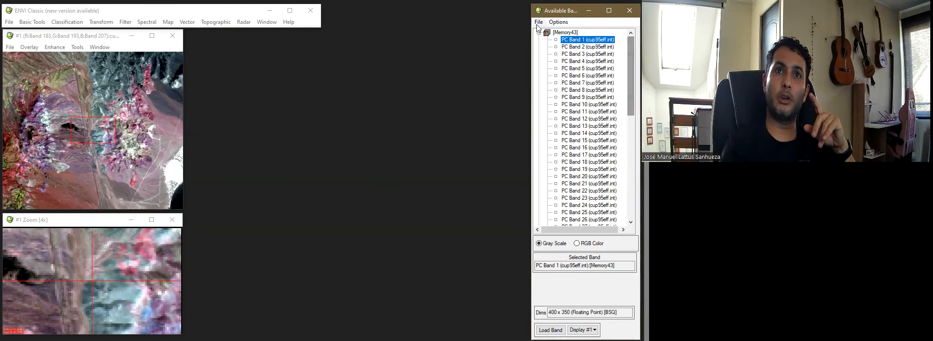
pyautogui.rightClick(573, 43)
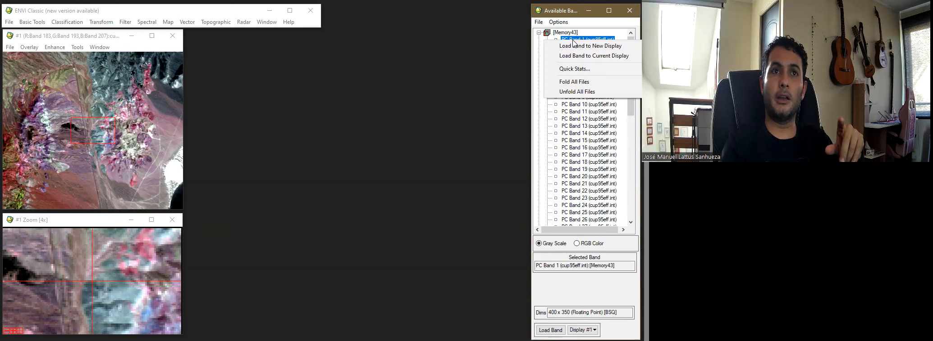
pyautogui.click(565, 21)
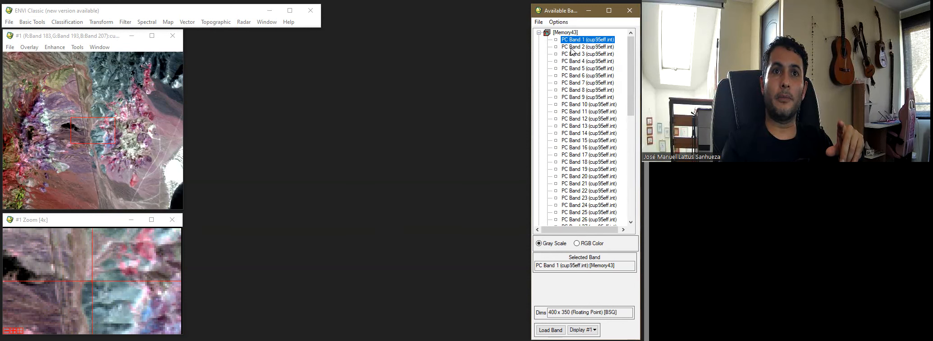
pyautogui.doubleClick(572, 42)
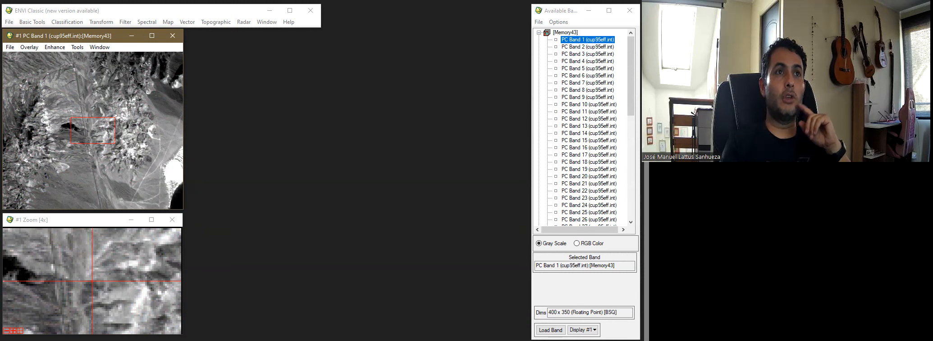
# - Create an animation of the in-memory PC bands for the full scene at 400 x 350 with Nearest Neighbor resampling
pyautogui.click(77, 46)
pyautogui.click(89, 37)
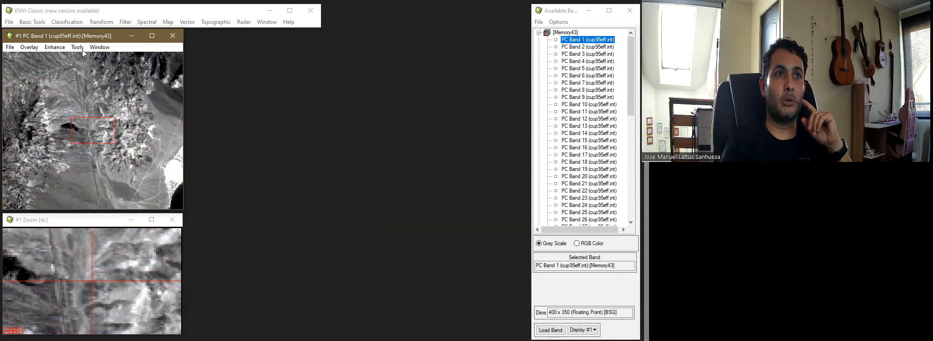
pyautogui.click(82, 51)
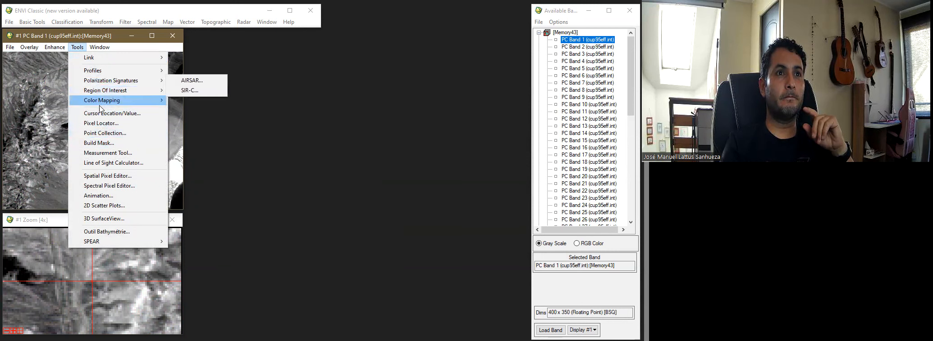
pyautogui.click(103, 196)
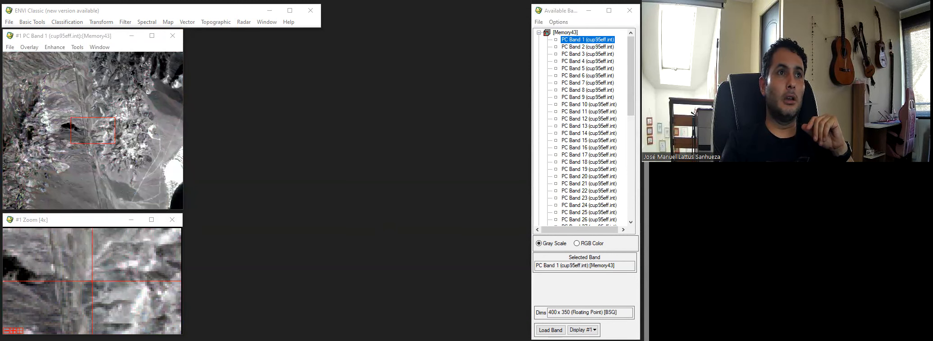
pyautogui.moveTo(318, 93)
pyautogui.mouseDown()
pyautogui.moveTo(318, 140)
pyautogui.moveTo(318, 87)
pyautogui.mouseUp()
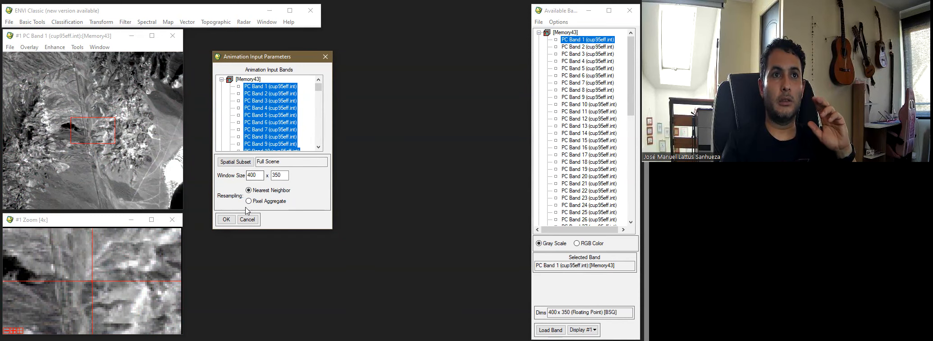
pyautogui.click(222, 221)
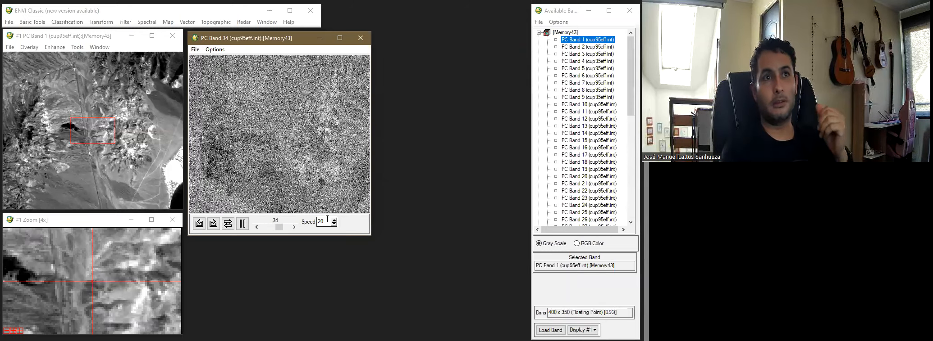
# - Pause the animation and step through PC Bands 1 to 10 to compare their spatial detail and noise
pyautogui.click(240, 227)
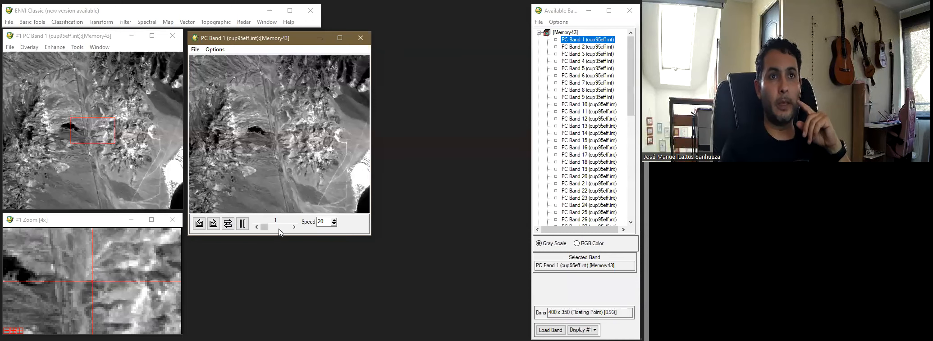
pyautogui.click(294, 227)
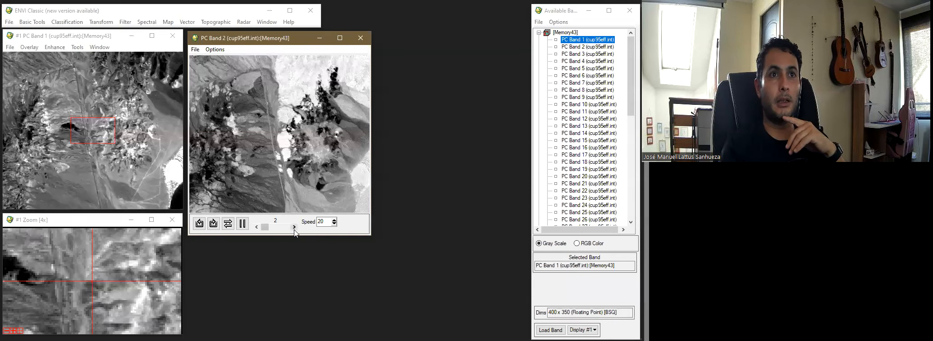
pyautogui.click(294, 228)
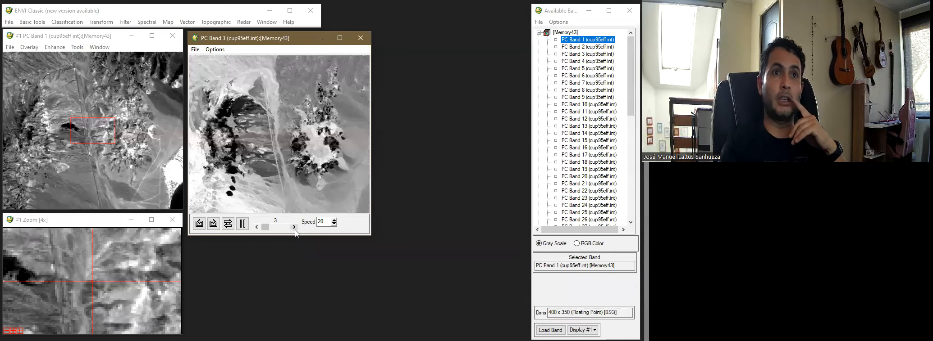
pyautogui.click(294, 228)
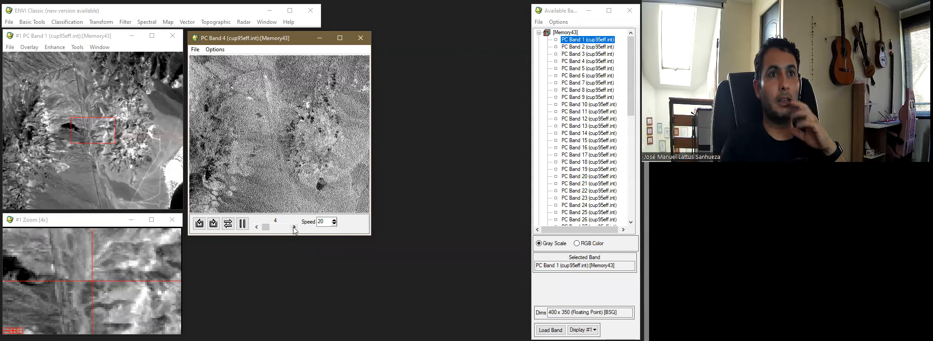
pyautogui.click(294, 228)
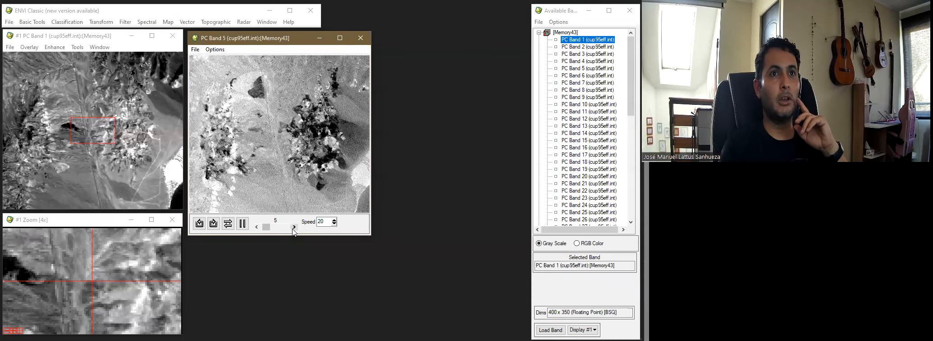
pyautogui.click(294, 228)
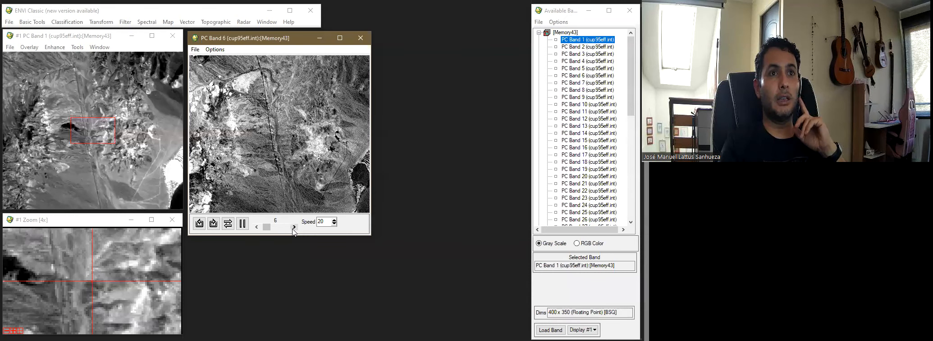
pyautogui.click(294, 228)
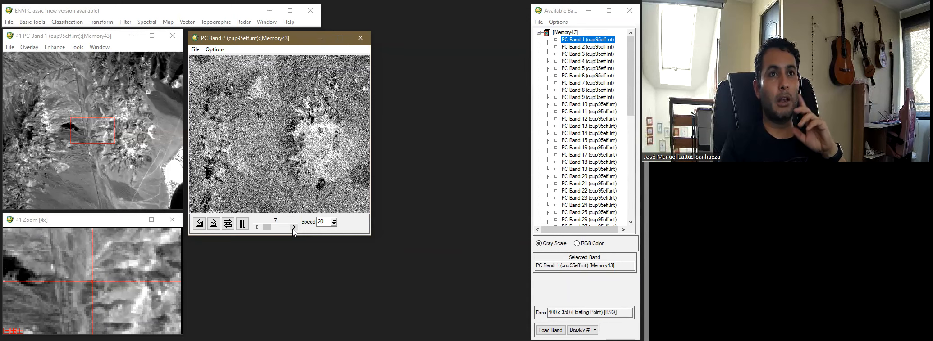
pyautogui.click(293, 227)
pyautogui.click(293, 228)
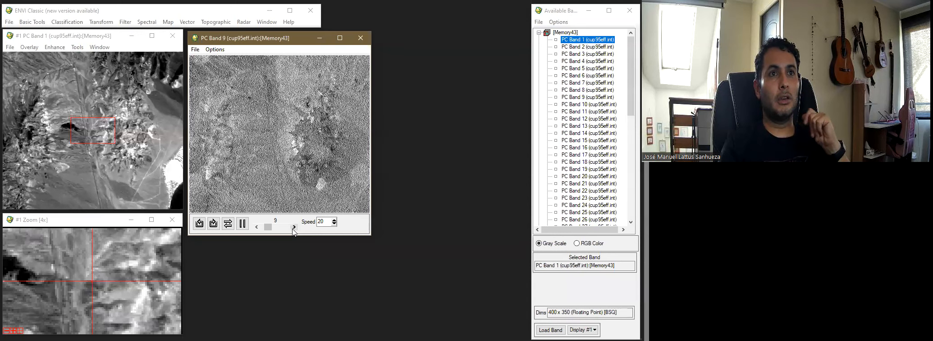
pyautogui.click(294, 228)
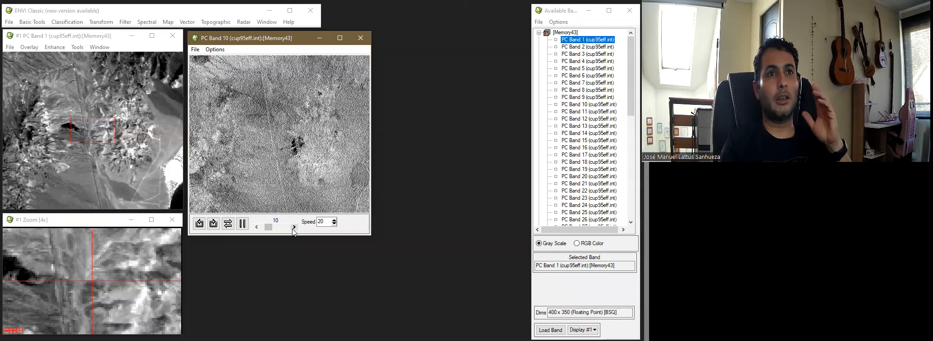
# - Step through PC Bands 11 to 26 in the paused animation to examine how much scene detail remains against noise
pyautogui.click(293, 228)
pyautogui.click(294, 227)
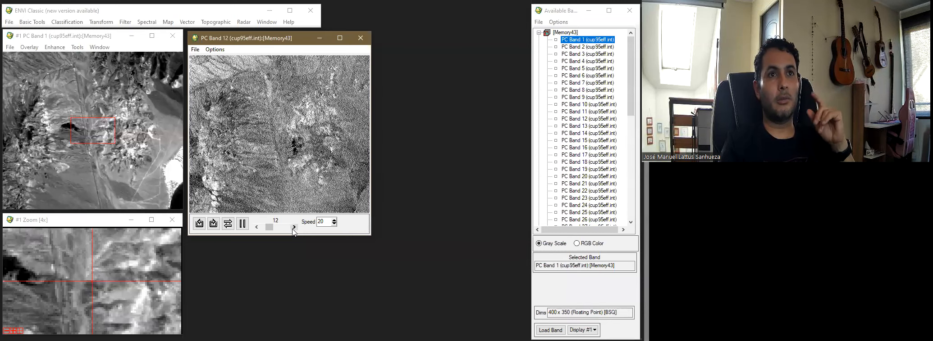
pyautogui.click(294, 228)
pyautogui.click(294, 228)
pyautogui.click(293, 228)
pyautogui.click(293, 227)
pyautogui.click(294, 227)
pyautogui.click(294, 228)
pyautogui.click(294, 227)
pyautogui.click(294, 227)
pyautogui.click(294, 228)
pyautogui.click(293, 227)
pyautogui.click(293, 228)
pyautogui.click(294, 227)
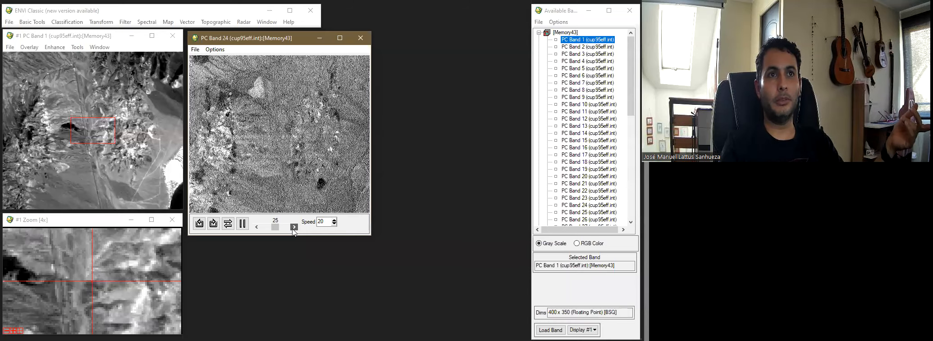
pyautogui.click(294, 227)
pyautogui.click(294, 228)
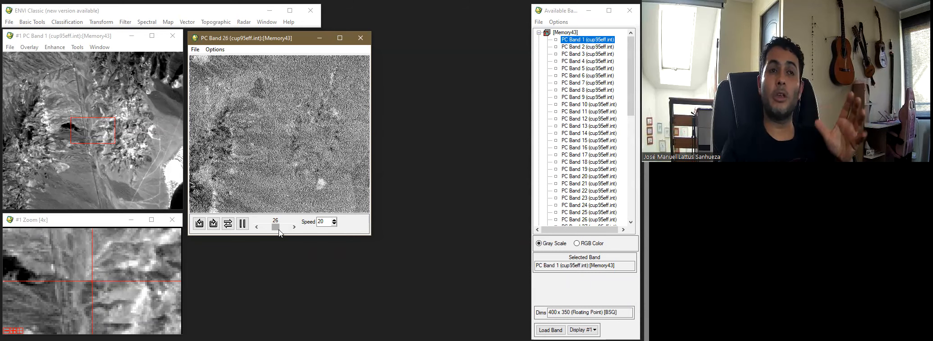
# - Return to the early PC bands, advance to PC Band 11 and step back to PC Band 8 to compare information and noise
pyautogui.click(266, 228)
pyautogui.moveTo(273, 227); pyautogui.dragTo(258, 228)
pyautogui.click(292, 228)
pyautogui.click(294, 227)
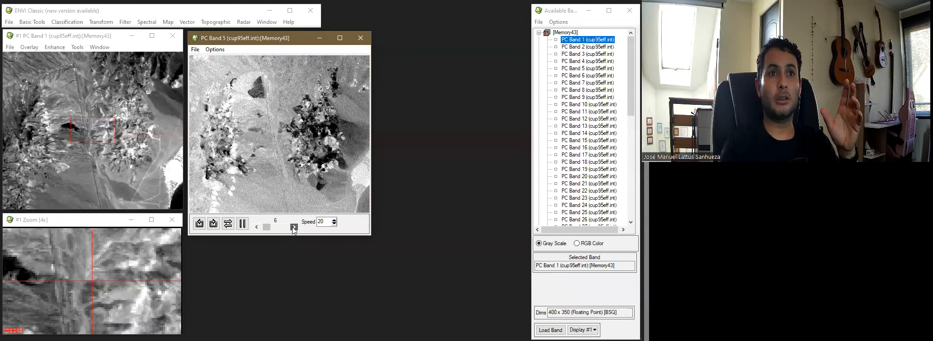
pyautogui.click(294, 228)
pyautogui.click(257, 227)
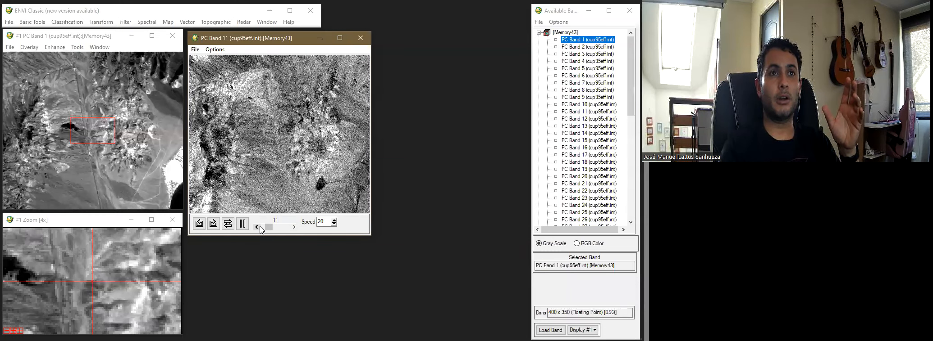
pyautogui.click(257, 227)
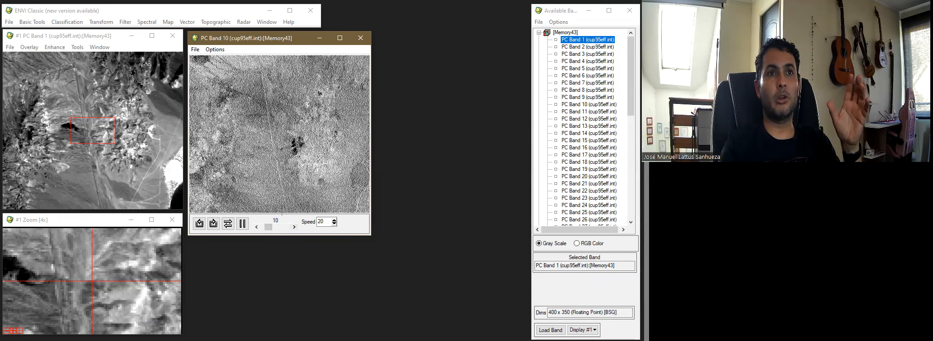
pyautogui.click(258, 227)
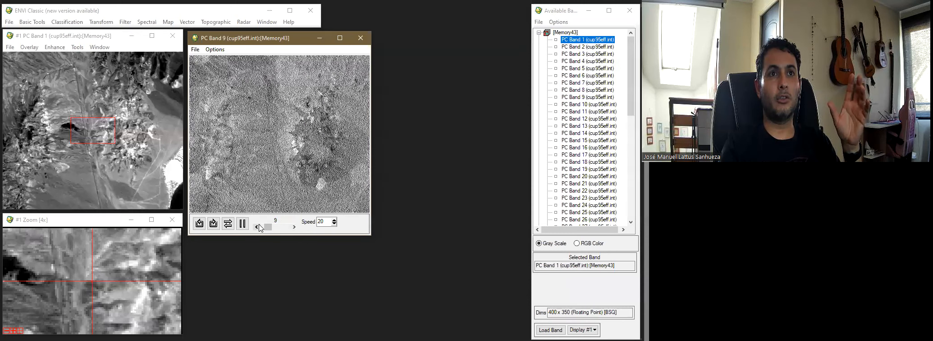
pyautogui.click(258, 227)
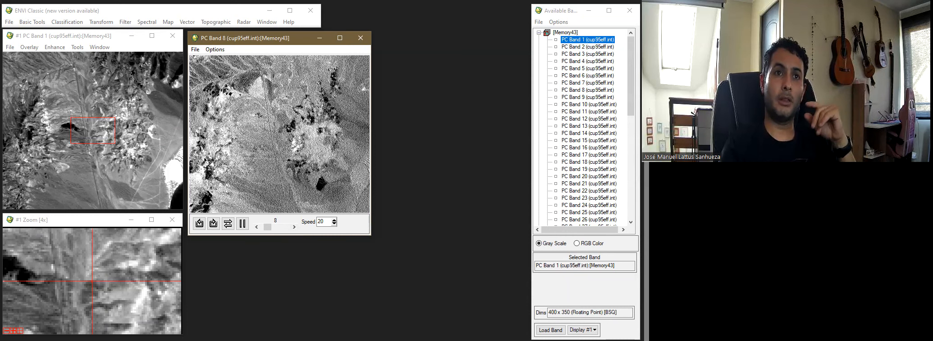
# - Step forward from PC Band 8 to PC Band 28 to examine the noise in the higher components
pyautogui.click(294, 228)
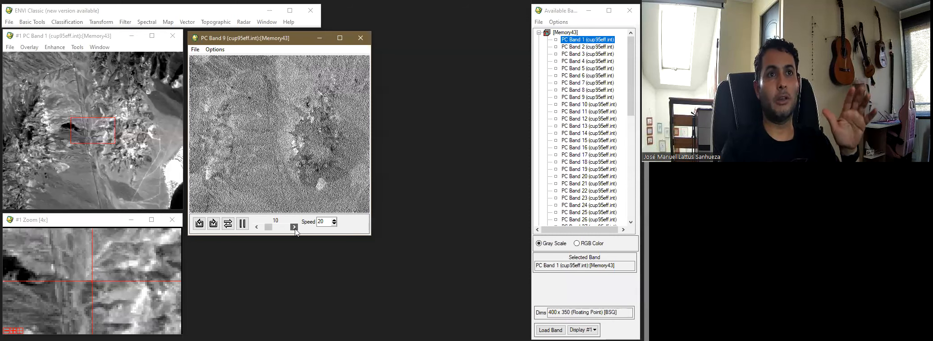
pyautogui.click(294, 228)
pyautogui.click(294, 229)
pyautogui.click(294, 229)
pyautogui.click(294, 229)
pyautogui.click(294, 228)
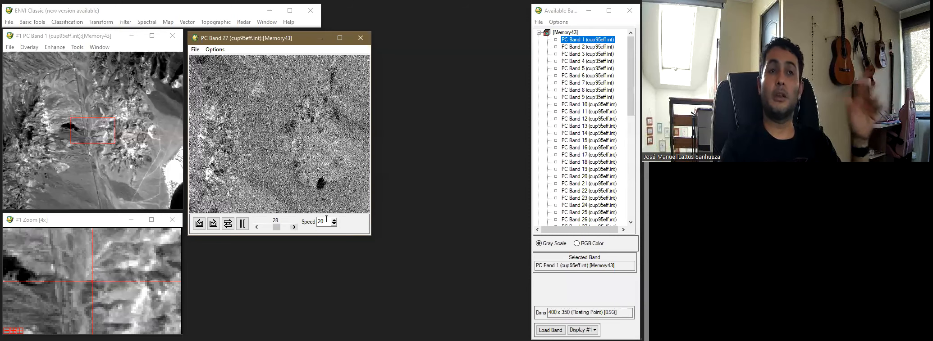
# - Close the band animation and the in-memory 50-band PC file
pyautogui.click(360, 38)
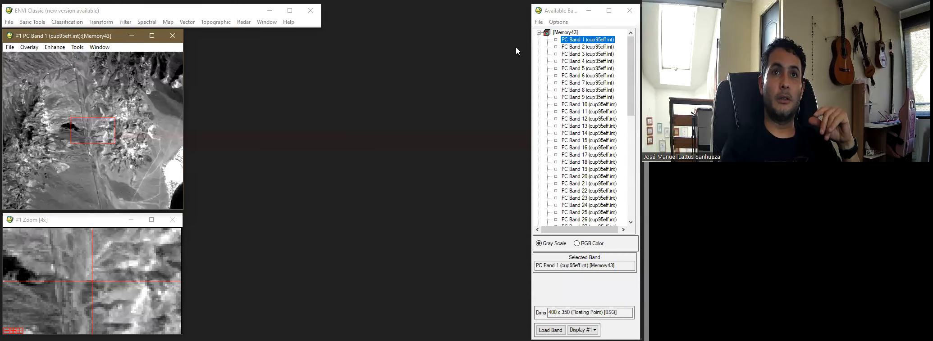
pyautogui.rightClick(567, 34)
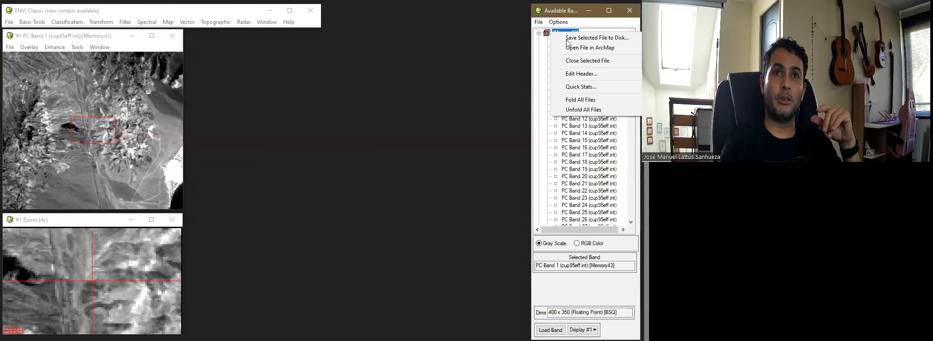
pyautogui.click(584, 62)
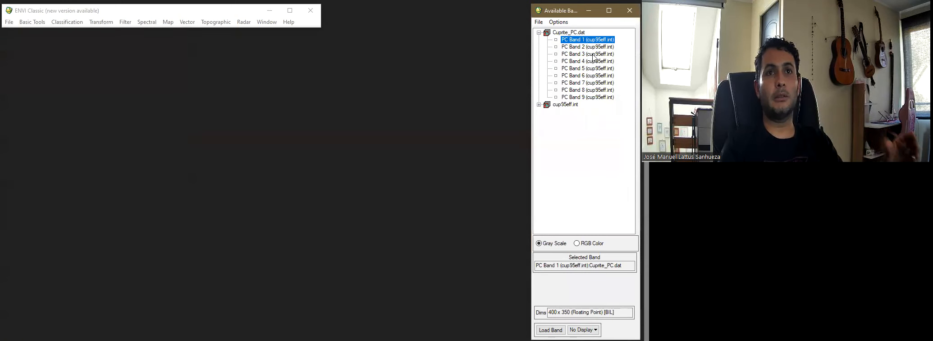
# - Load the default RGB of cup95eff.int and resize the Zoom window to the width of the image window above it
pyautogui.rightClick(550, 100)
pyautogui.rightClick(547, 105)
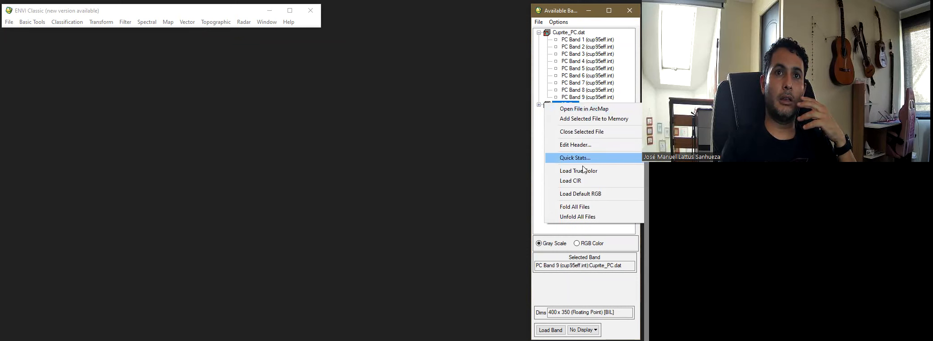
pyautogui.click(585, 194)
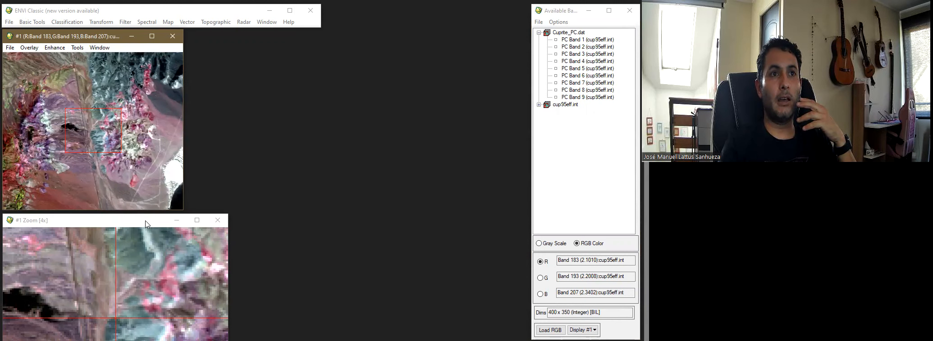
pyautogui.moveTo(145, 216); pyautogui.dragTo(147, 207)
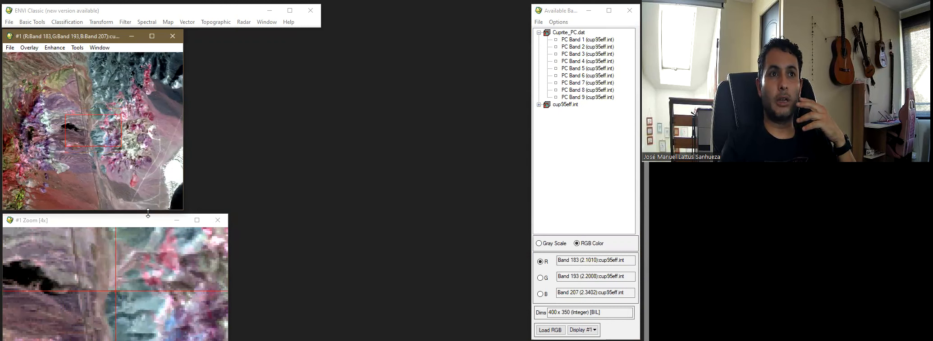
pyautogui.moveTo(153, 216); pyautogui.dragTo(153, 245)
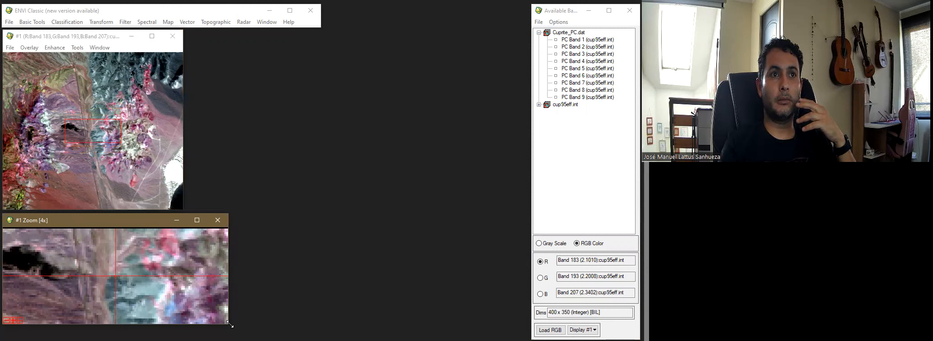
pyautogui.moveTo(230, 324); pyautogui.dragTo(184, 334)
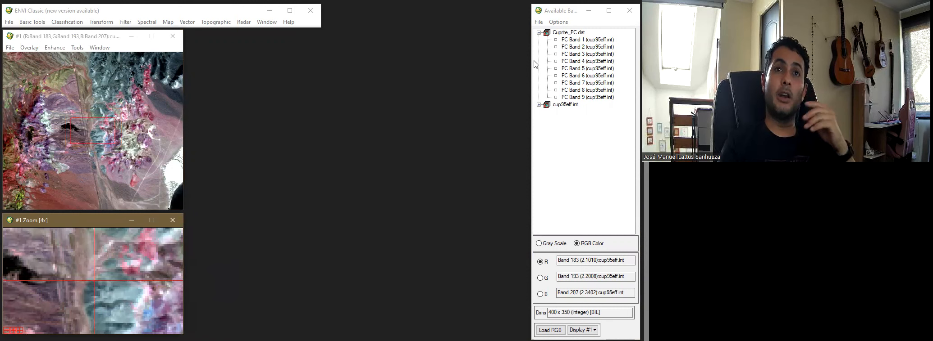
# - Load PC Band 1 of Cuprite_PC.dat into a new display and place it beside Display #1
pyautogui.click(586, 40)
pyautogui.rightClick(585, 41)
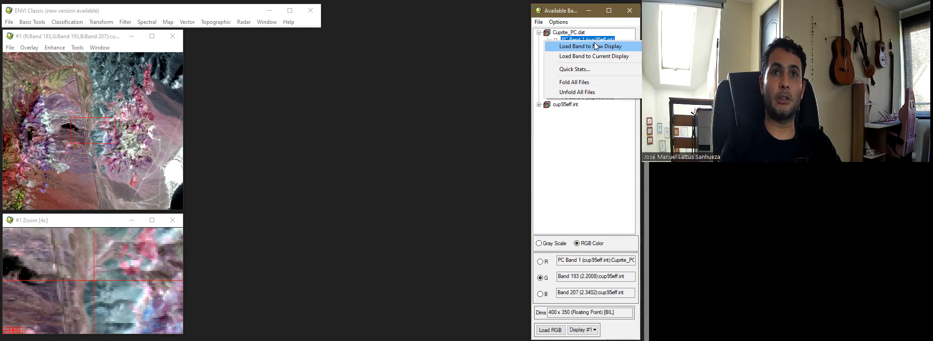
pyautogui.click(594, 43)
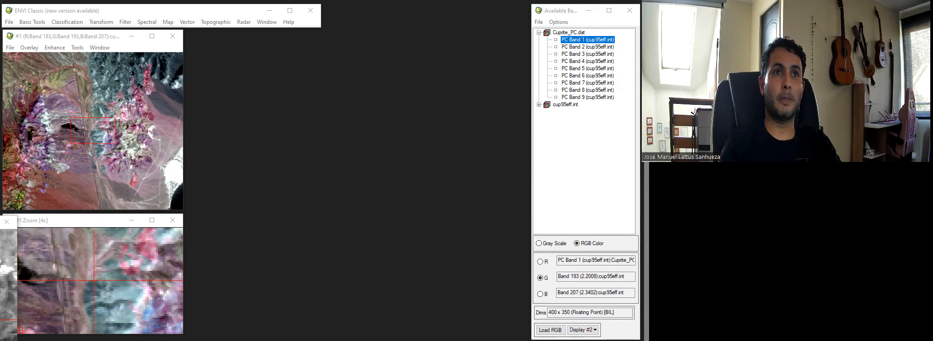
pyautogui.moveTo(0, 38); pyautogui.dragTo(293, 38)
pyautogui.rightClick(122, 102)
pyautogui.click(127, 105)
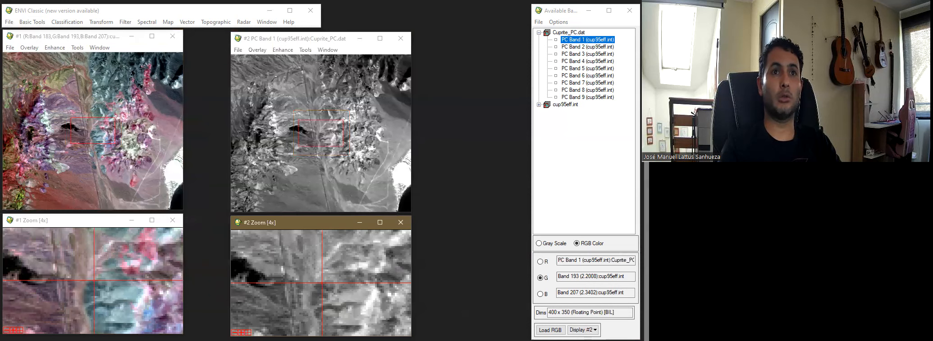
# - Load PC Bands 2 to 6 of Cuprite_PC.dat one after another as gray scale into Display #2 for comparison with the RGB image
pyautogui.click(576, 47)
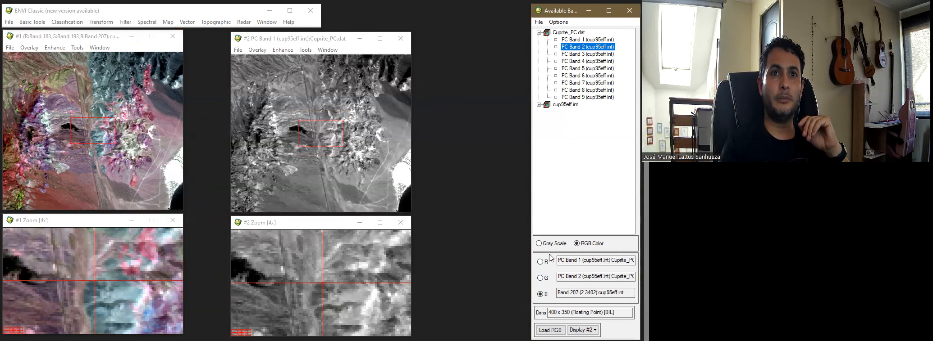
pyautogui.click(551, 243)
pyautogui.doubleClick(580, 48)
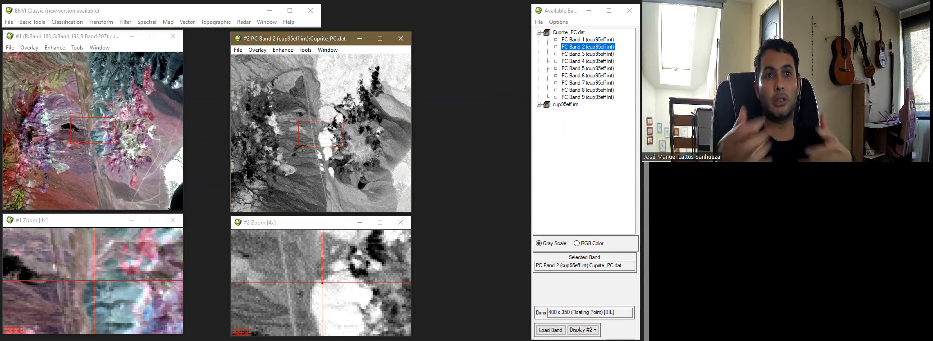
pyautogui.doubleClick(587, 54)
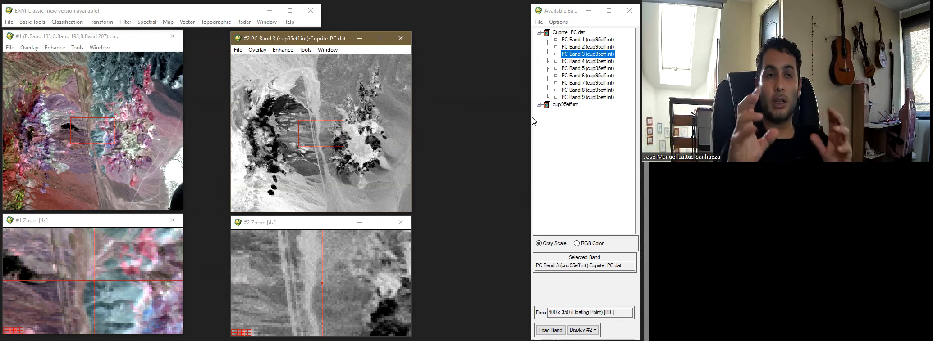
pyautogui.doubleClick(578, 62)
pyautogui.doubleClick(581, 69)
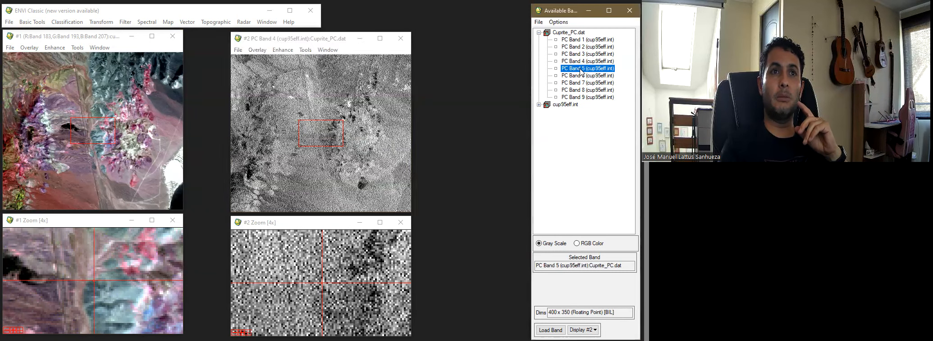
pyautogui.doubleClick(581, 75)
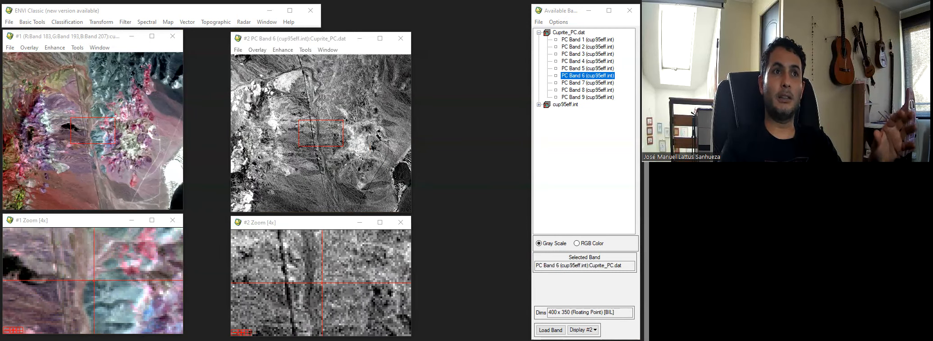
pyautogui.click(91, 38)
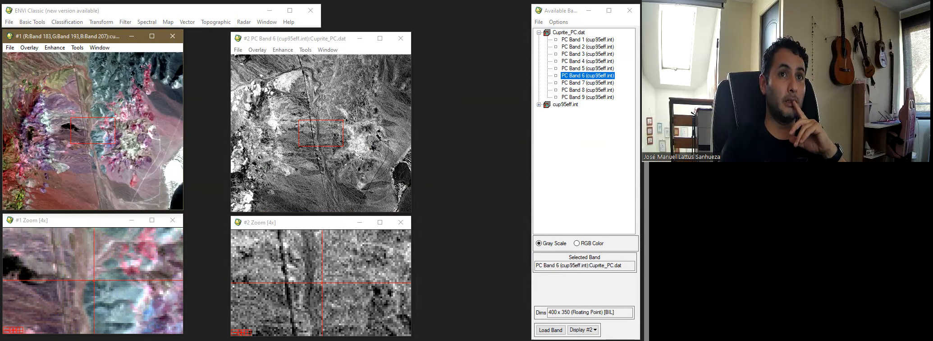
# - Load an RGB composite of PC Bands 2, 3 and 4 from Cuprite_PC.dat into Display #2
pyautogui.click(588, 54)
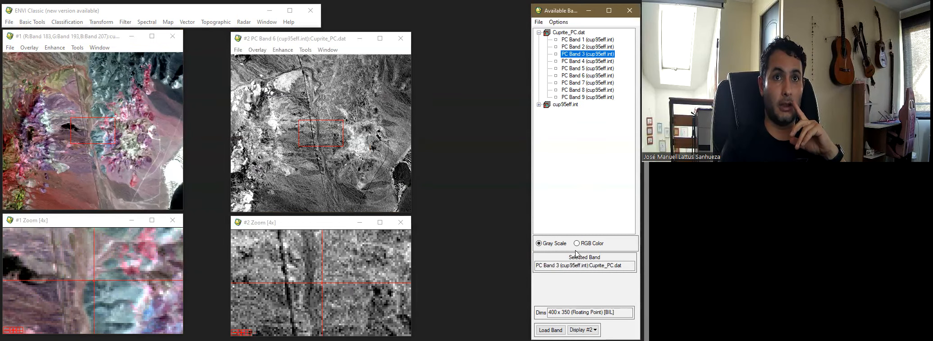
pyautogui.click(582, 246)
pyautogui.click(588, 47)
pyautogui.click(588, 54)
pyautogui.click(588, 62)
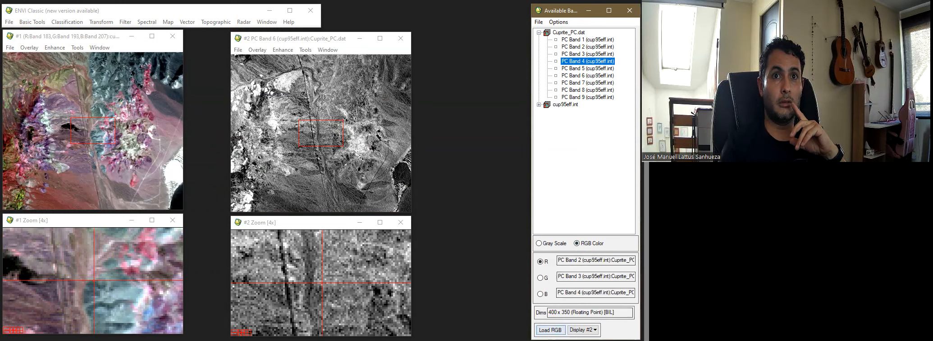
pyautogui.click(549, 330)
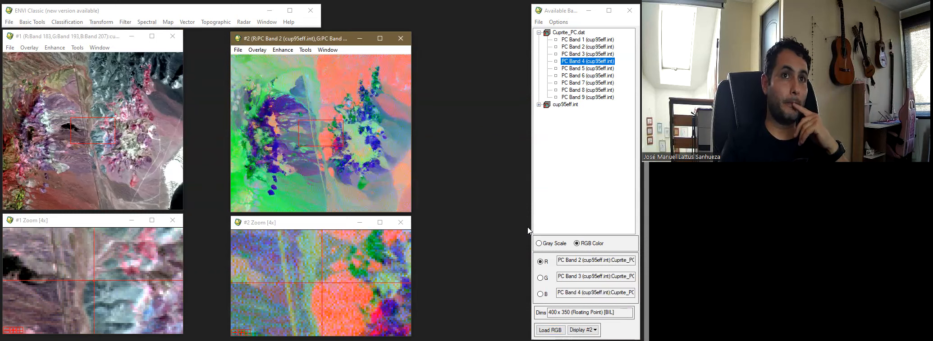
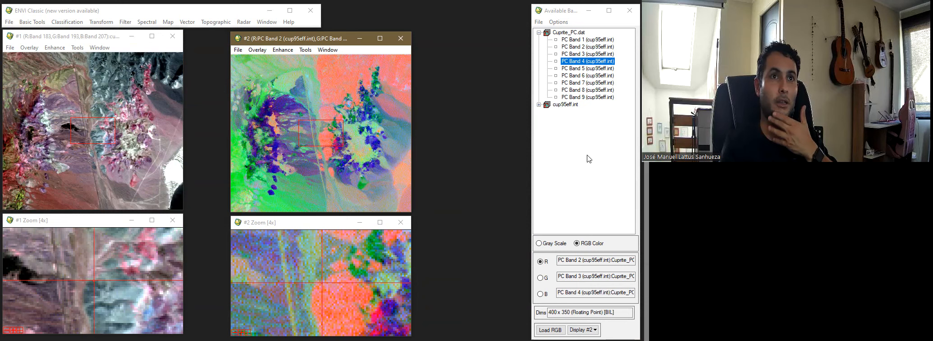
# - Close Display #2 and start a forward MNF rotation with noise statistics estimated from data, using cup95eff.int as input
pyautogui.click(400, 44)
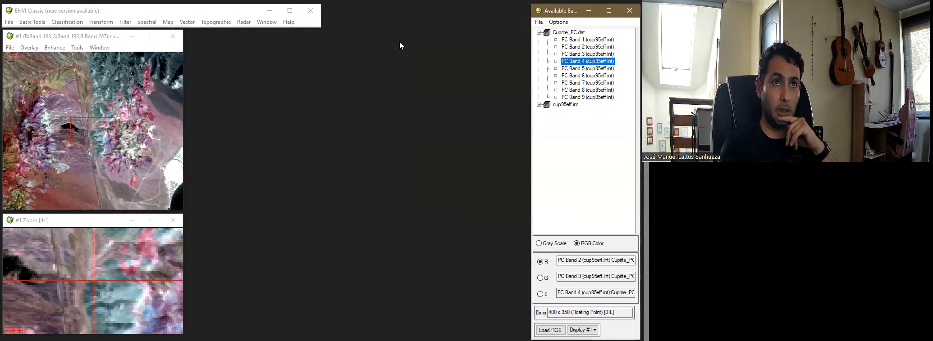
pyautogui.click(106, 25)
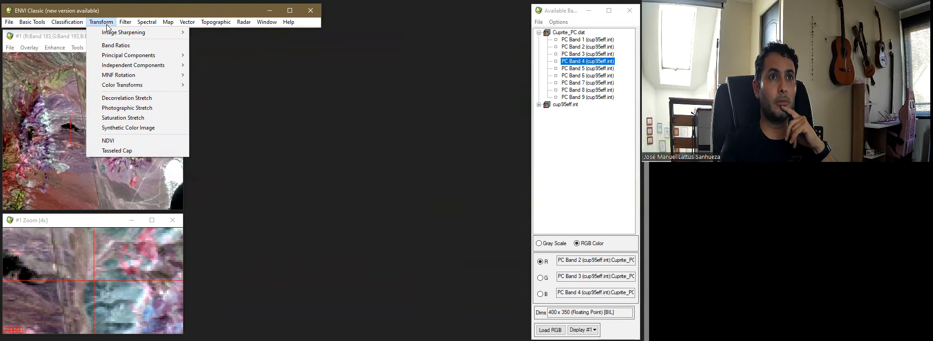
pyautogui.moveTo(126, 74)
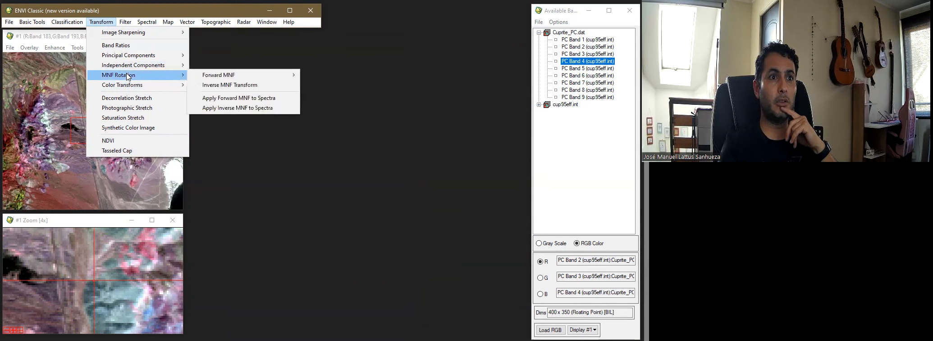
pyautogui.moveTo(218, 74)
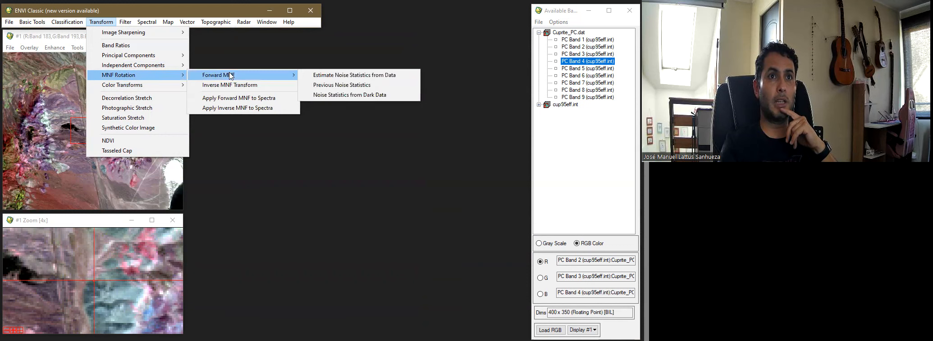
pyautogui.click(383, 77)
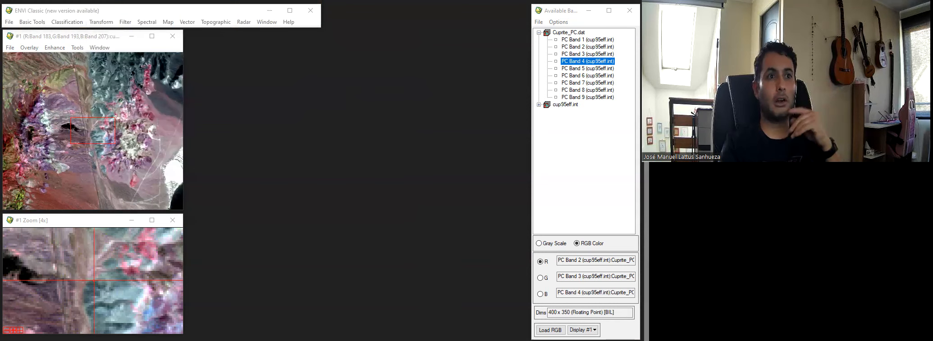
pyautogui.click(227, 97)
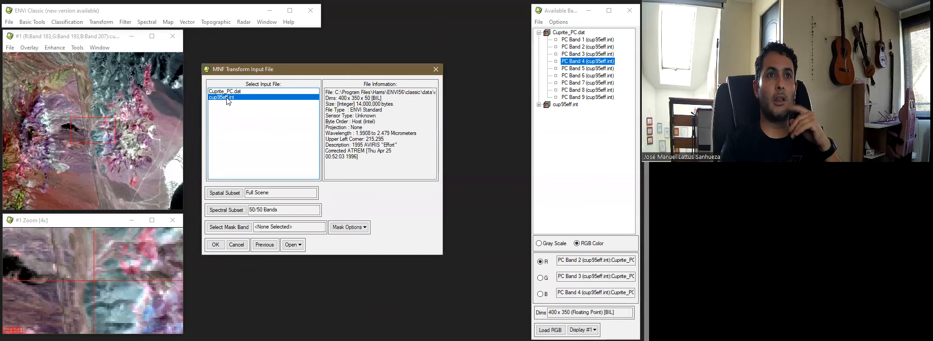
pyautogui.click(216, 248)
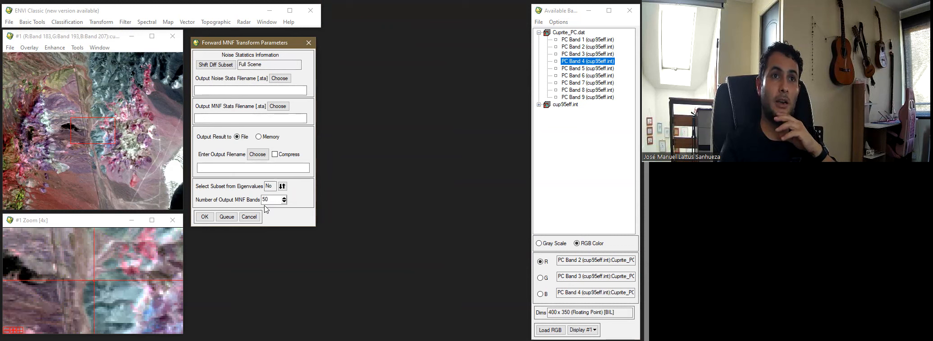
# - Run the forward MNF transform with all 50 bands output to memory, accepting that it exceeds the cache size
pyautogui.click(260, 137)
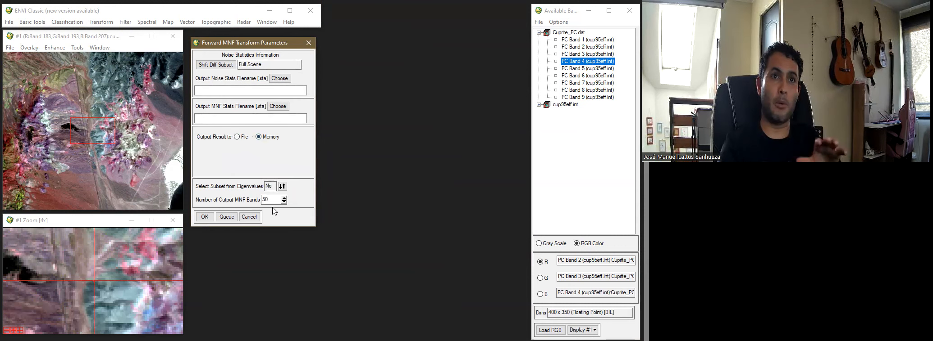
pyautogui.click(205, 218)
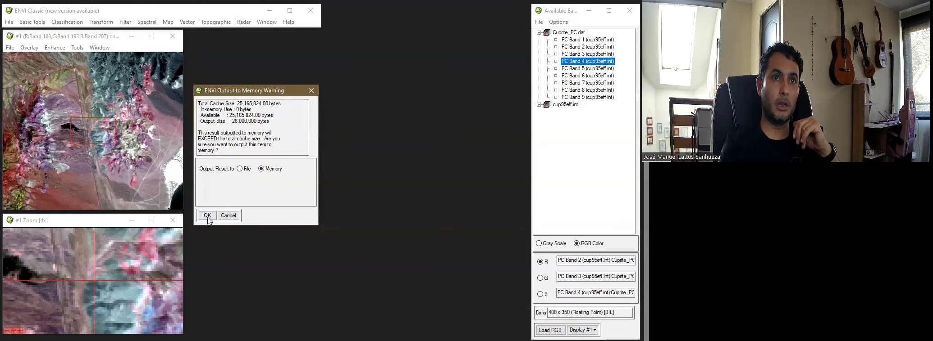
pyautogui.click(207, 216)
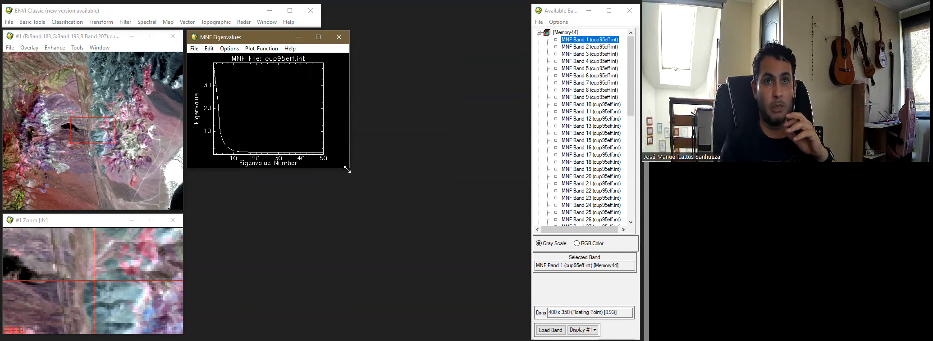
# - Enlarge the MNF Eigenvalues plot, trace the curve to eigenvalue number 9 and along its flat tail, and close the plot
pyautogui.moveTo(347, 169); pyautogui.dragTo(524, 280)
pyautogui.click(216, 78)
pyautogui.moveTo(219, 105); pyautogui.dragTo(260, 255)
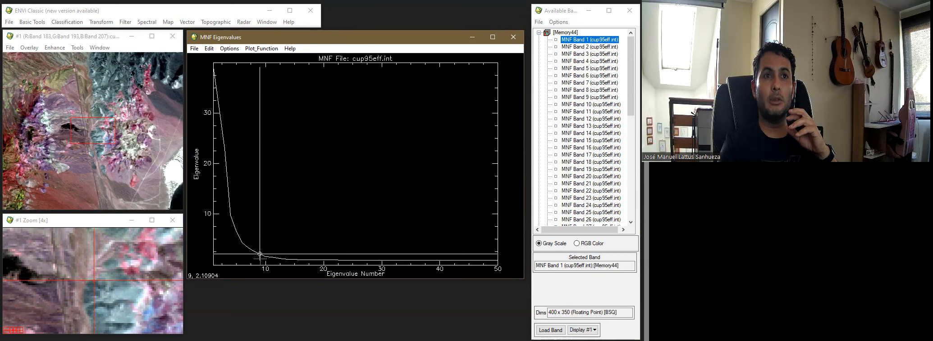
pyautogui.moveTo(257, 257); pyautogui.dragTo(256, 257)
pyautogui.moveTo(213, 77); pyautogui.dragTo(259, 254)
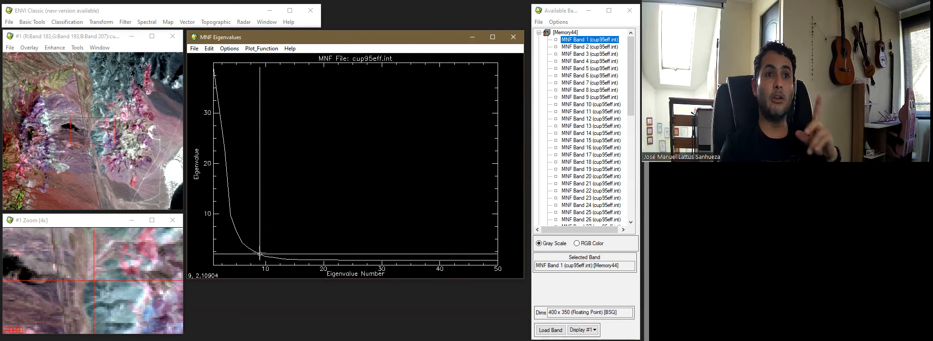
pyautogui.moveTo(259, 254); pyautogui.dragTo(475, 259)
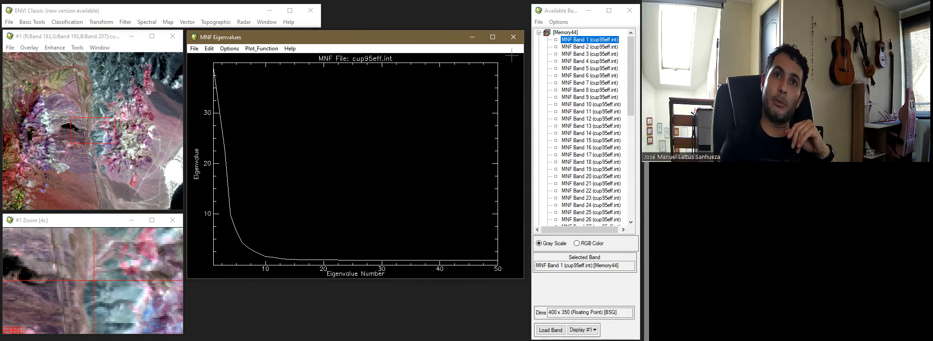
pyautogui.click(513, 38)
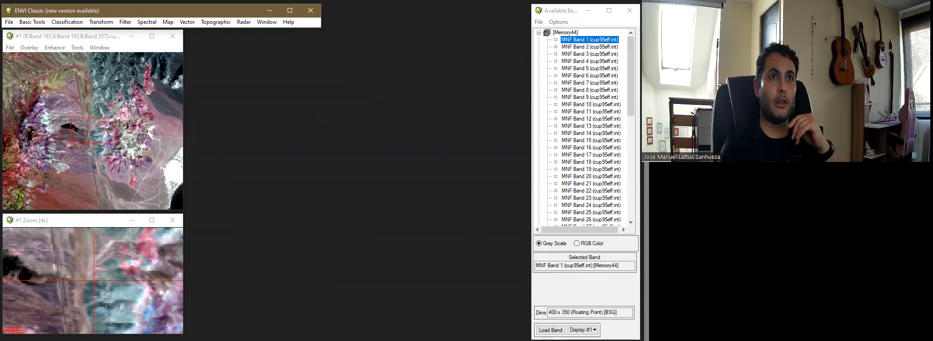
# - Start another forward MNF rotation with noise statistics estimated from data, using cup95eff.int as input
pyautogui.click(96, 23)
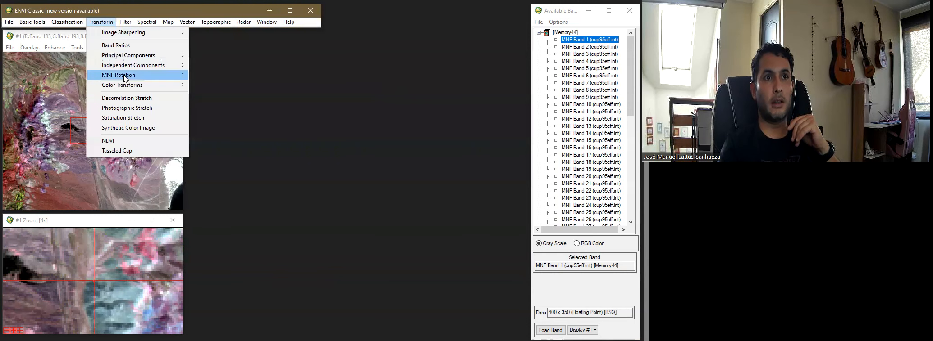
pyautogui.moveTo(126, 75)
pyautogui.moveTo(213, 76)
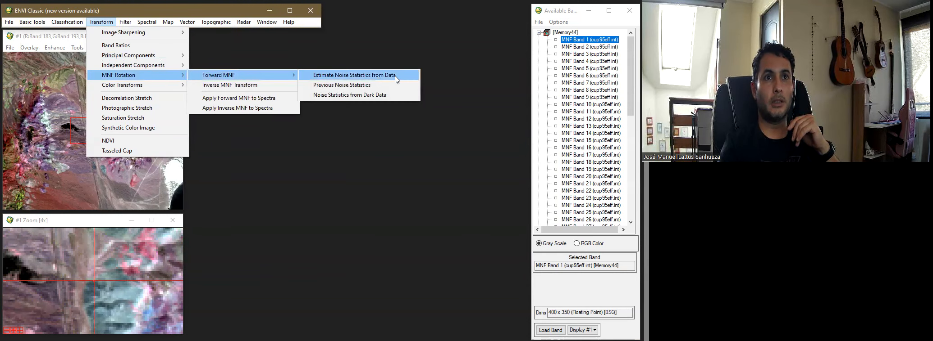
pyautogui.click(395, 76)
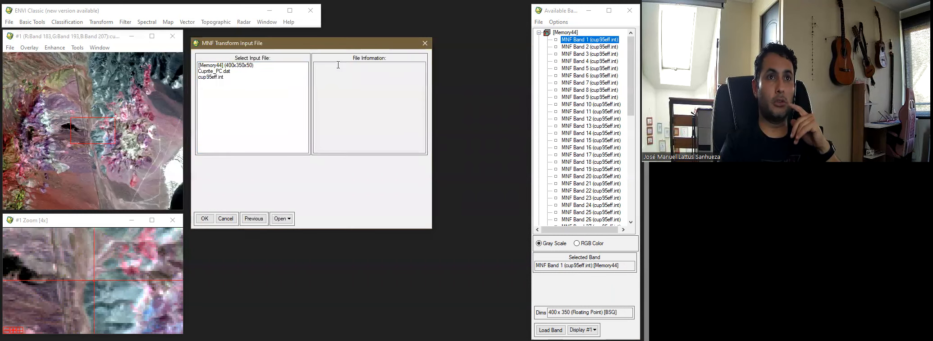
pyautogui.click(259, 78)
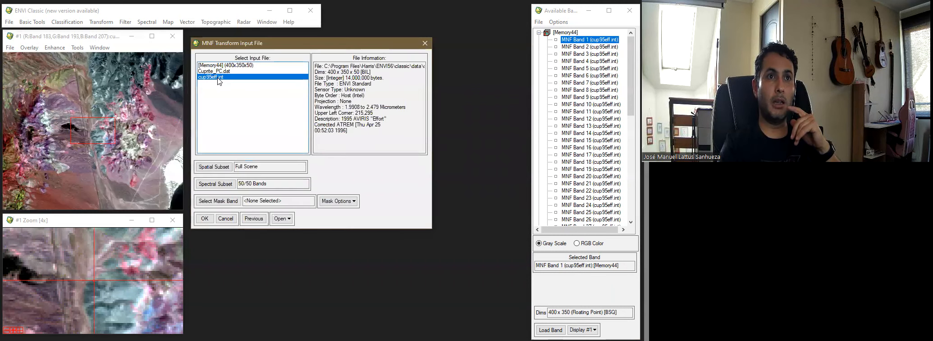
pyautogui.click(205, 220)
# - Set the MNF output file to Cuprite_MNF.dat in the Hiper folder
pyautogui.click(274, 198)
pyautogui.click(312, 175)
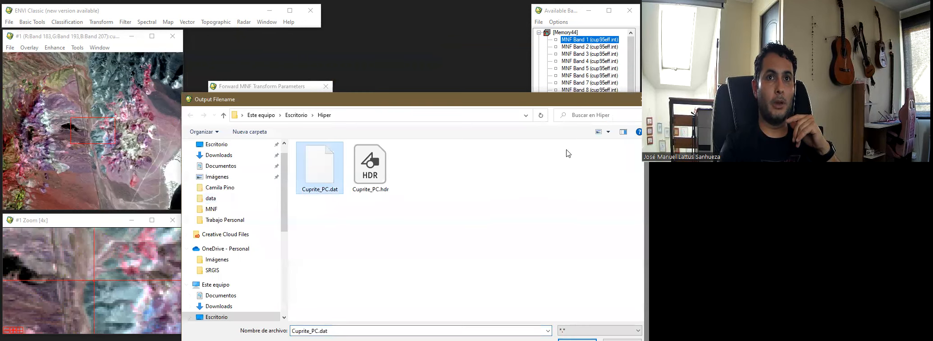
pyautogui.click(598, 132)
pyautogui.click(325, 331)
pyautogui.moveTo(310, 331); pyautogui.dragTo(413, 326)
pyautogui.write('MN')
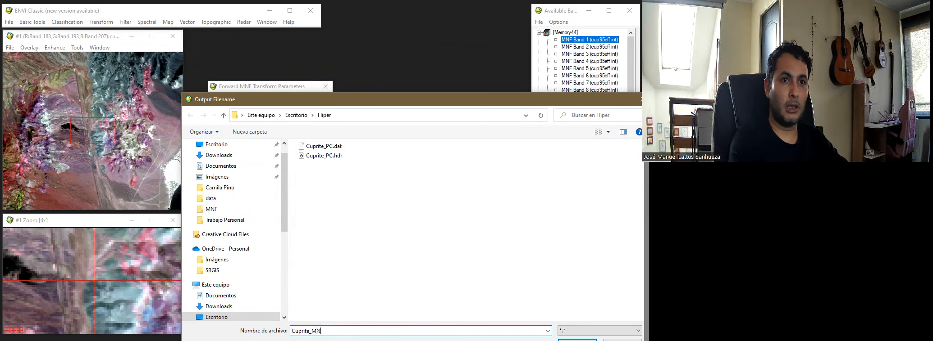
pyautogui.write('F.dat')
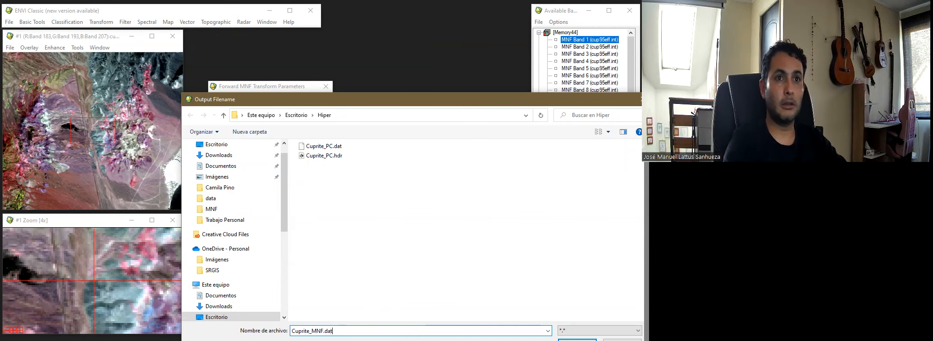
pyautogui.press('Return')
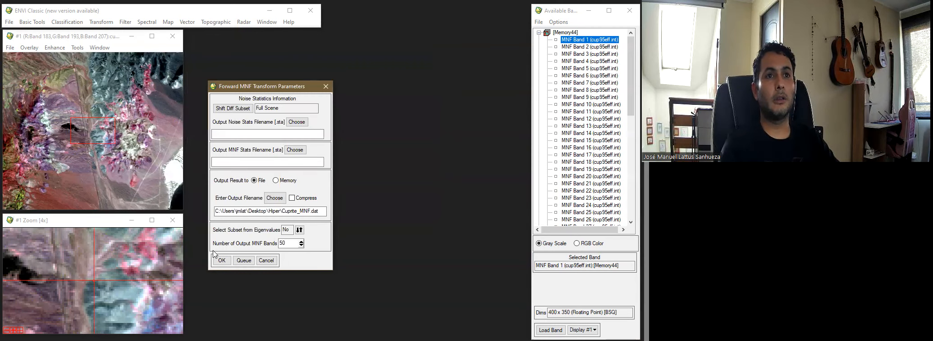
# - Enable selecting the output subset from eigenvalues and examine the eigenvalues and cumulative percentages around MNF band 9
pyautogui.click(299, 231)
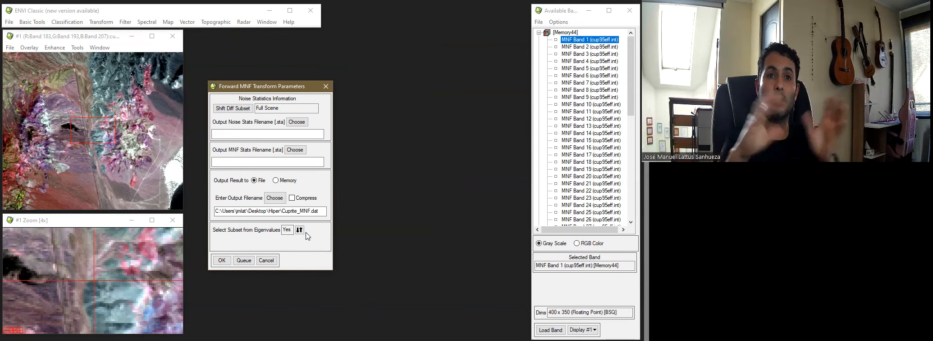
pyautogui.click(221, 261)
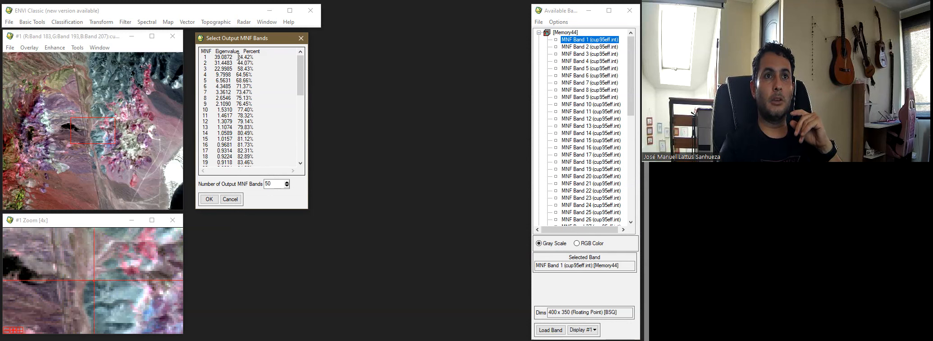
pyautogui.moveTo(251, 64); pyautogui.dragTo(266, 139)
pyautogui.click(232, 145)
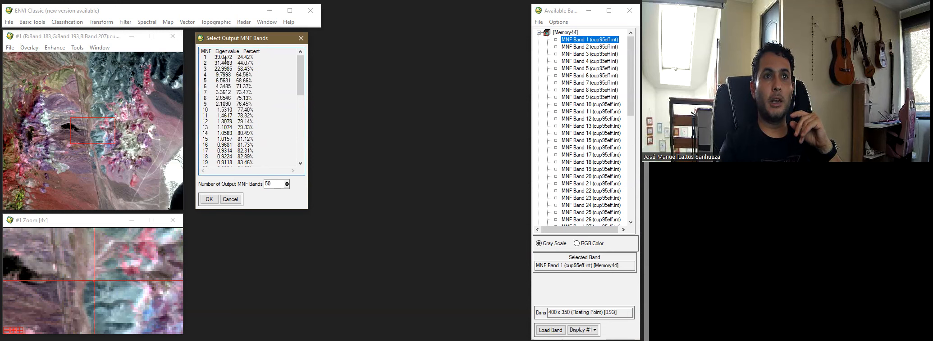
pyautogui.moveTo(202, 104); pyautogui.dragTo(255, 102)
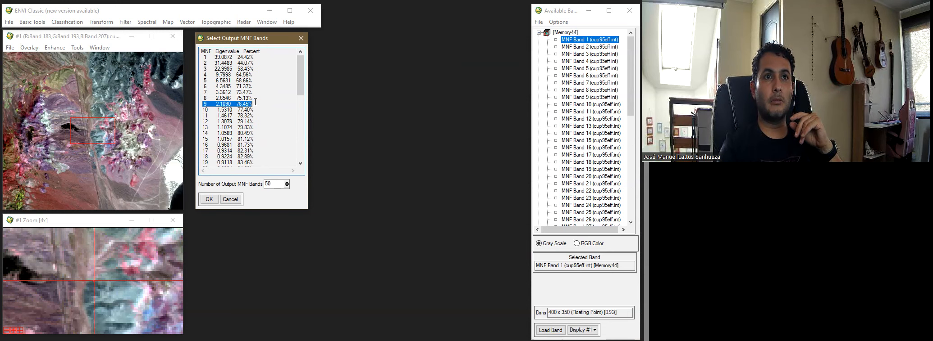
pyautogui.click(205, 108)
pyautogui.moveTo(214, 108); pyautogui.dragTo(261, 165)
pyautogui.moveTo(251, 102); pyautogui.dragTo(199, 59)
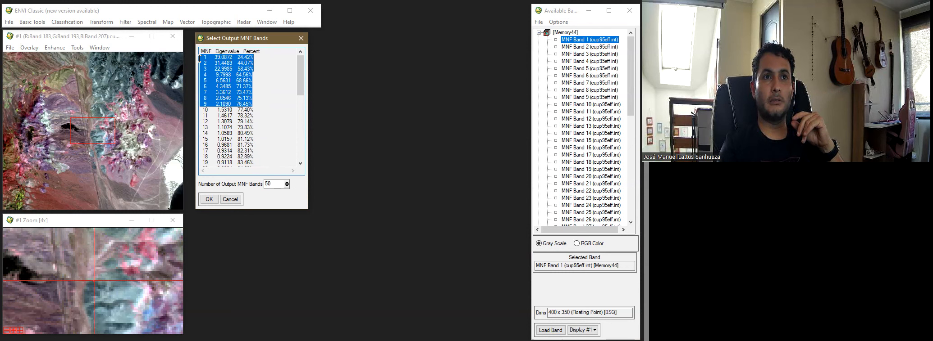
# - Set the number of output MNF bands to 9, run the transform and close the resulting eigenvalue plot
pyautogui.moveTo(275, 184); pyautogui.dragTo(234, 188)
pyautogui.write('9')
pyautogui.press('Return')
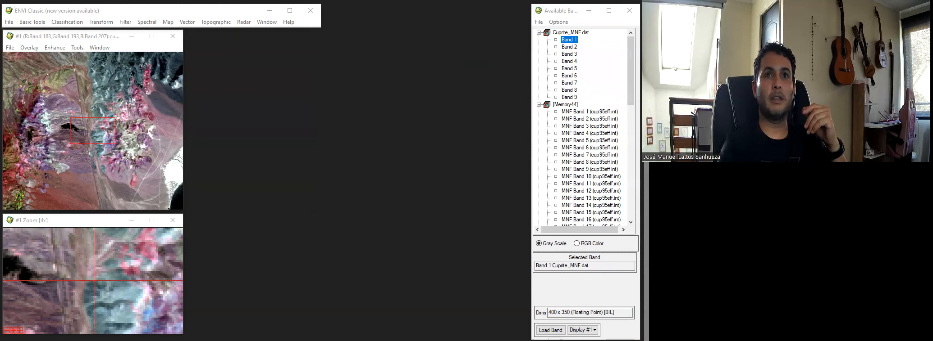
pyautogui.moveTo(262, 226); pyautogui.dragTo(265, 169)
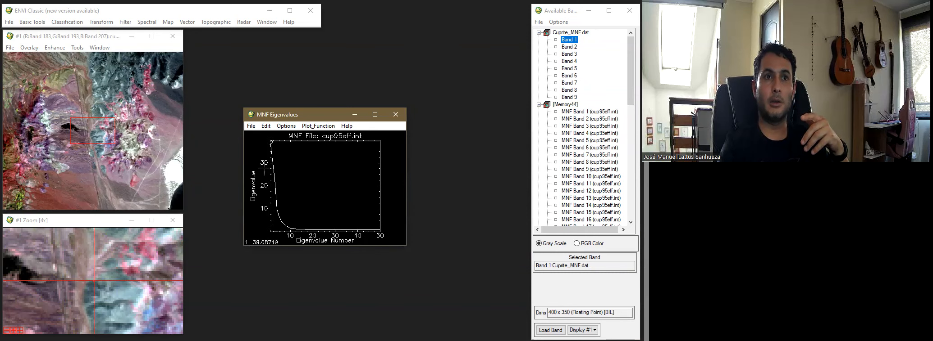
pyautogui.click(395, 114)
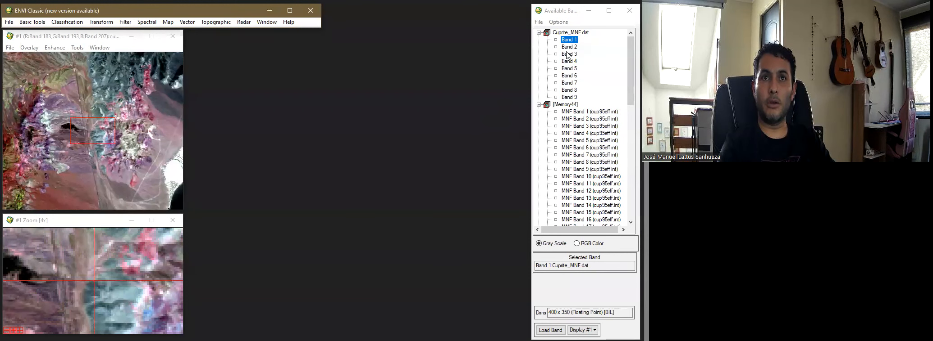
# - Load MNF Band 1 of the in-memory result into a new display for comparison with Display #1
pyautogui.rightClick(576, 111)
pyautogui.click(586, 117)
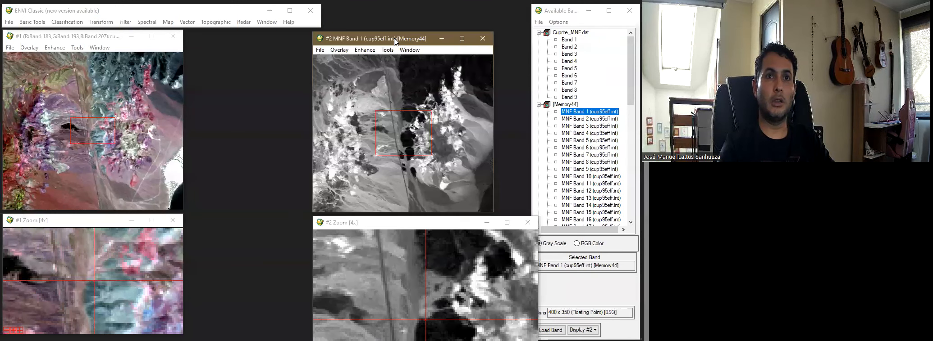
pyautogui.rightClick(123, 69)
pyautogui.click(136, 74)
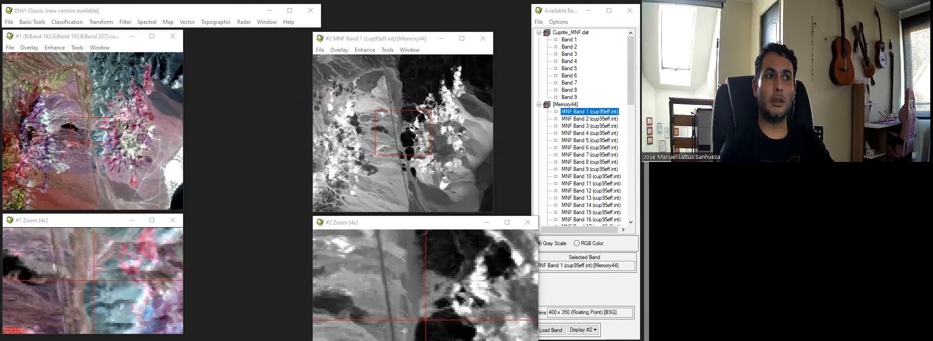
# - Animate the 50 MNF bands of the [Memory44] image over the full scene, pause playback and return to MNF Band 1
pyautogui.click(387, 50)
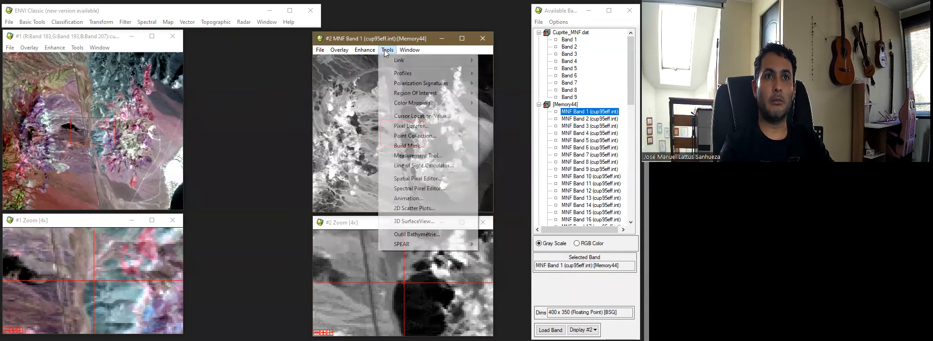
pyautogui.click(428, 198)
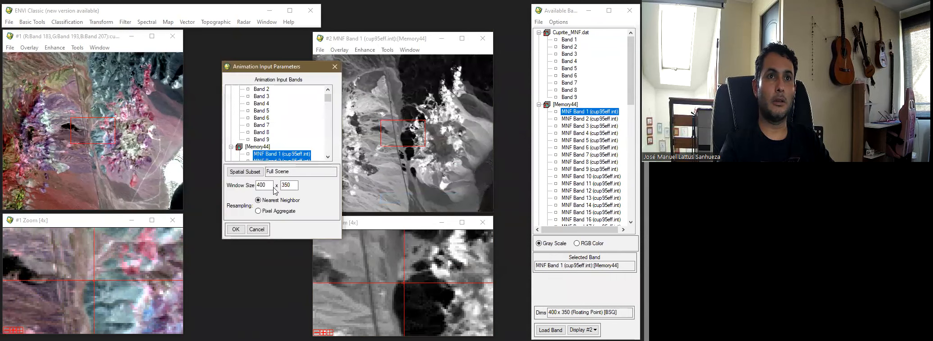
pyautogui.click(236, 229)
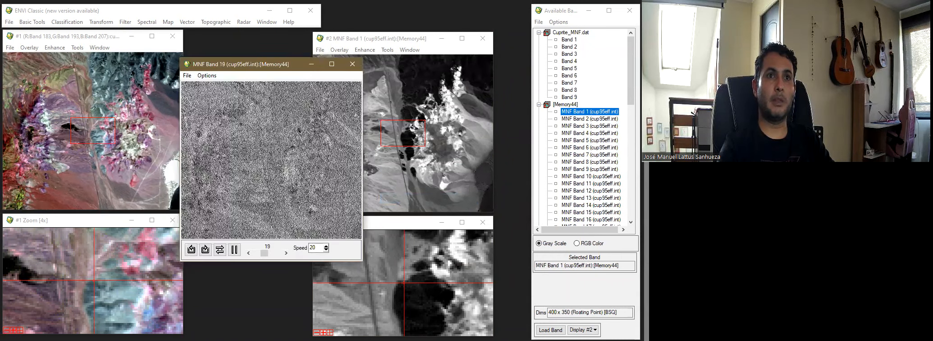
pyautogui.click(238, 252)
pyautogui.click(256, 254)
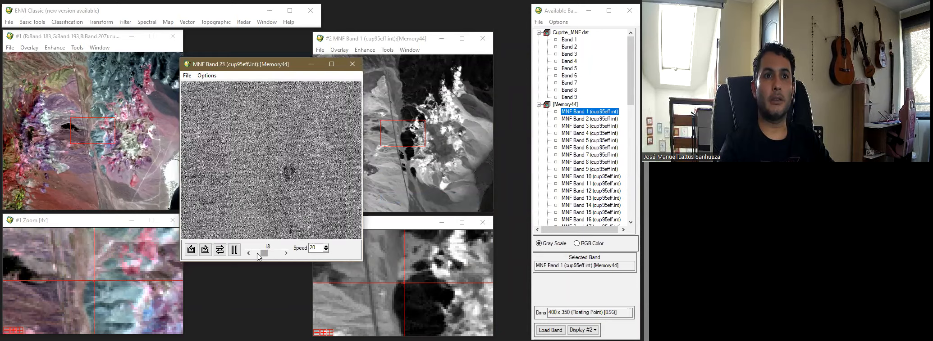
pyautogui.click(250, 254)
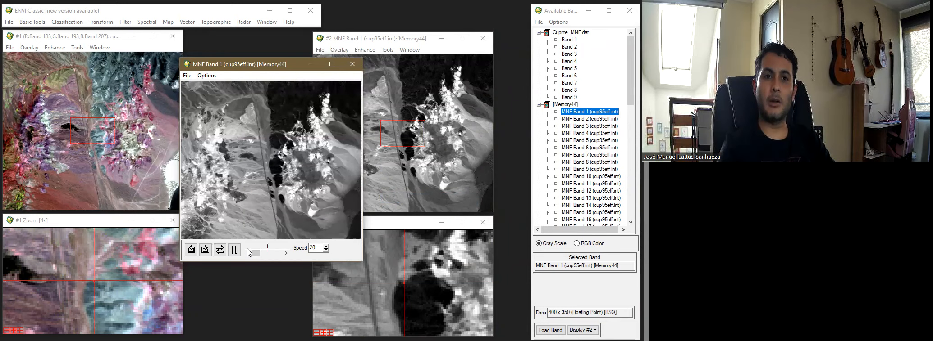
# - Step forward through the animation frames from MNF Band 1 to about Band 48, comparing image signal and noise in each
pyautogui.click(285, 254)
pyautogui.click(285, 253)
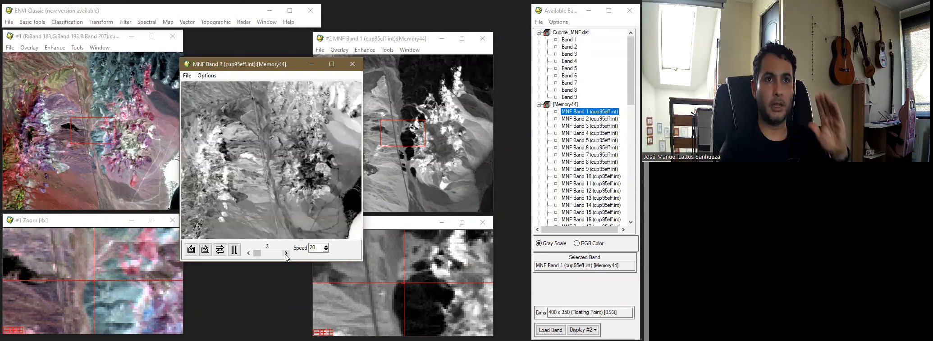
pyautogui.click(286, 254)
pyautogui.click(285, 253)
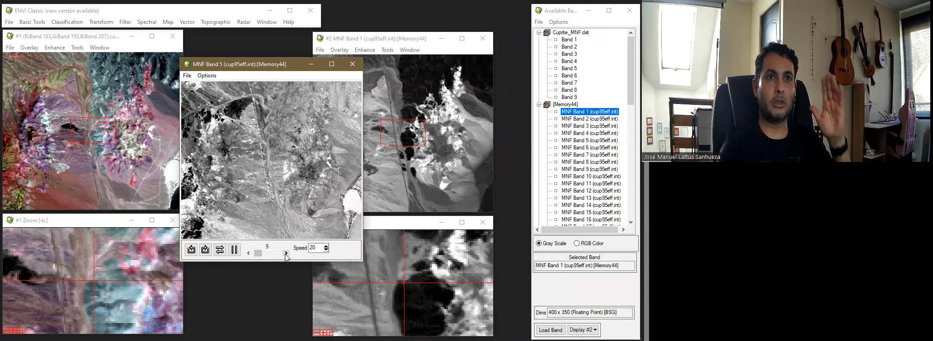
pyautogui.click(285, 254)
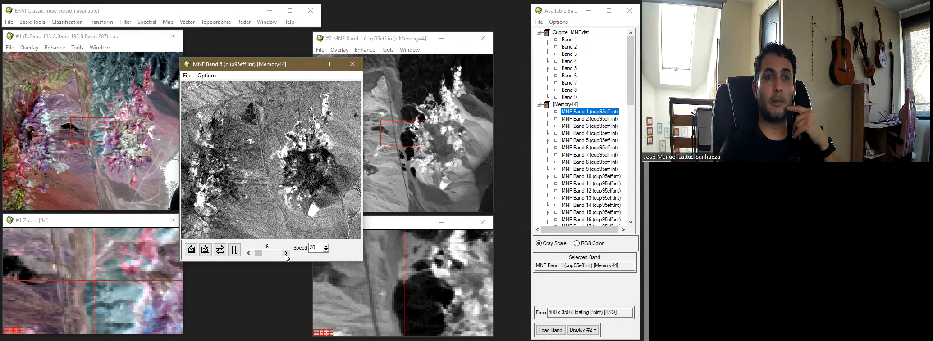
pyautogui.click(285, 254)
pyautogui.click(285, 254)
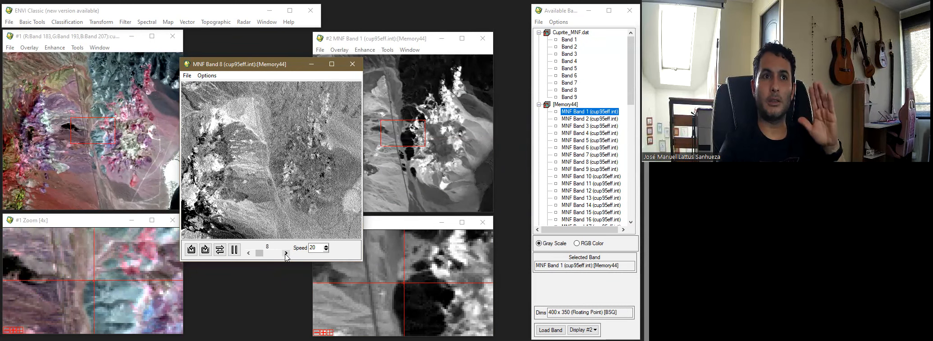
pyautogui.click(286, 254)
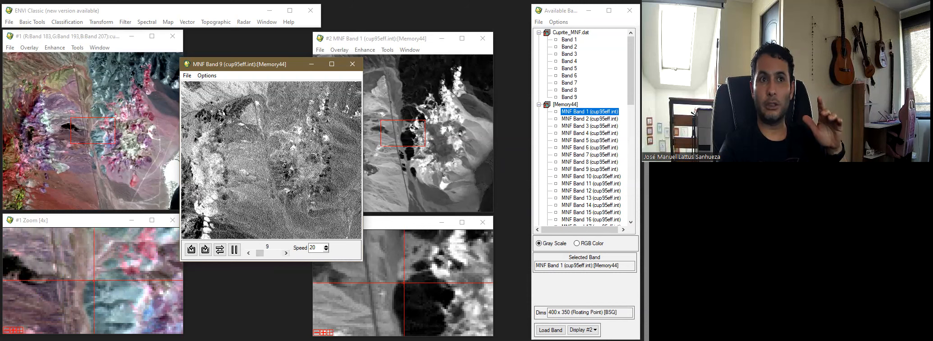
pyautogui.click(285, 253)
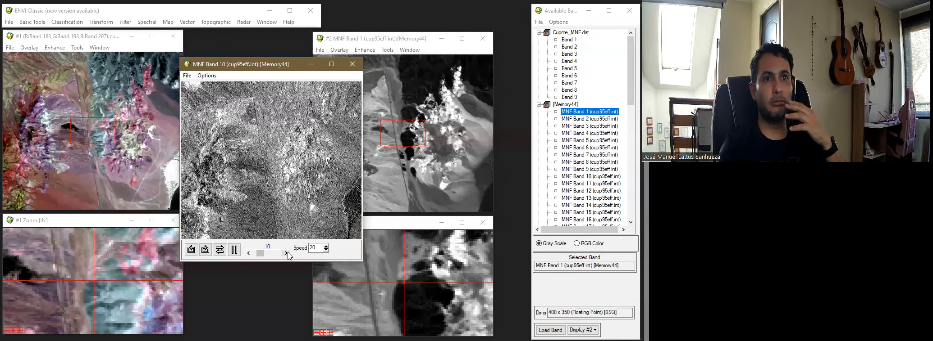
pyautogui.click(286, 253)
pyautogui.click(286, 253)
pyautogui.click(286, 253)
pyautogui.click(286, 254)
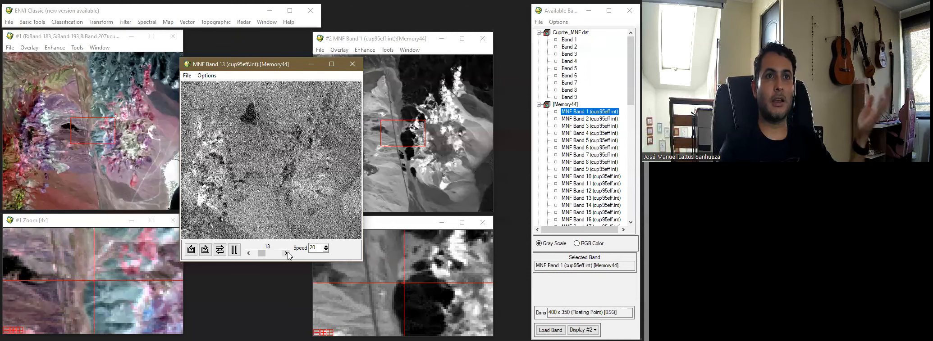
pyautogui.click(287, 254)
pyautogui.click(286, 253)
pyautogui.click(287, 253)
pyautogui.click(287, 254)
pyautogui.click(287, 254)
pyautogui.click(287, 254)
pyautogui.click(287, 254)
pyautogui.click(287, 254)
pyautogui.click(287, 254)
pyautogui.click(287, 253)
pyautogui.click(286, 253)
pyautogui.click(287, 253)
pyautogui.click(287, 253)
pyautogui.click(287, 254)
pyautogui.click(287, 254)
pyautogui.click(287, 253)
pyautogui.click(287, 253)
pyautogui.click(287, 254)
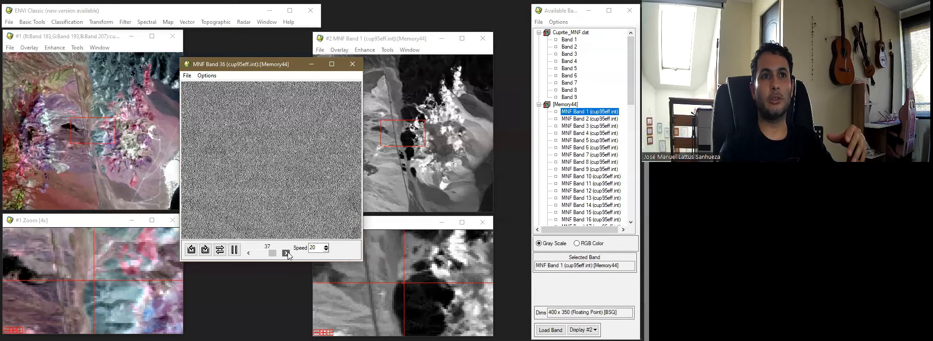
pyautogui.click(287, 253)
pyautogui.click(287, 253)
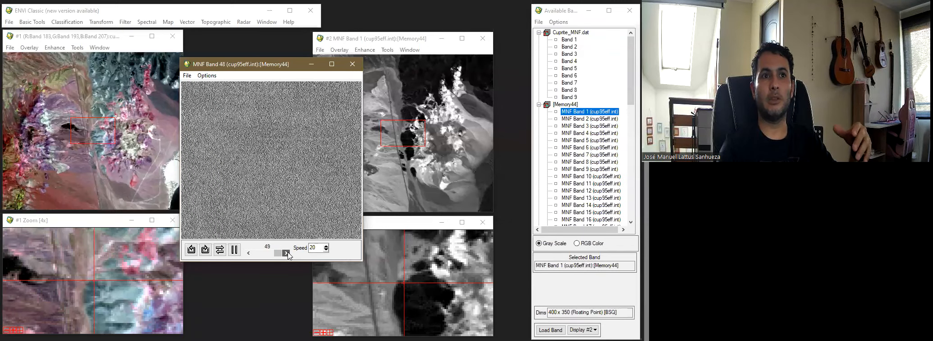
# - Close the MNF band animation and the display #2 showing MNF Band 1
pyautogui.click(352, 64)
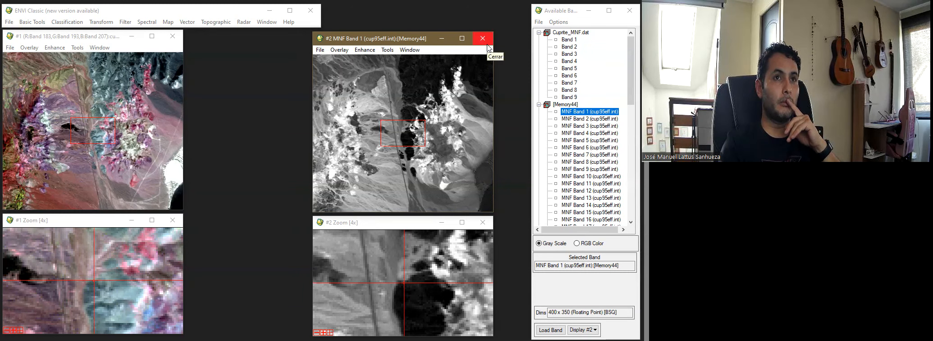
pyautogui.click(487, 45)
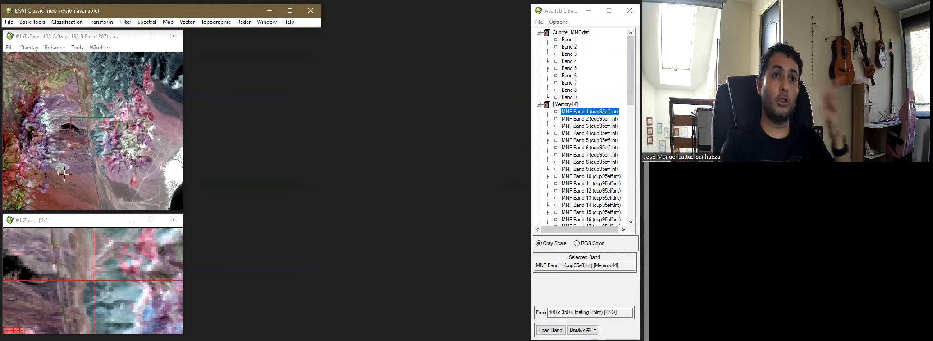
# - Create a 2D scatter plot for display #1 with cup95eff.int Band 172 on X and Band 209 on Y
pyautogui.click(77, 47)
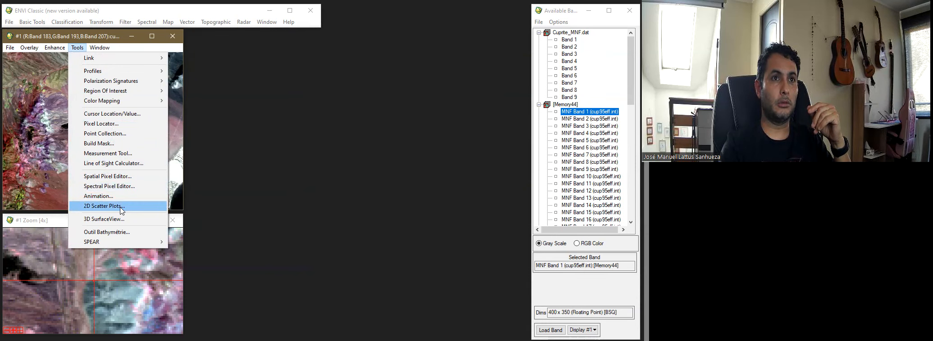
pyautogui.click(120, 206)
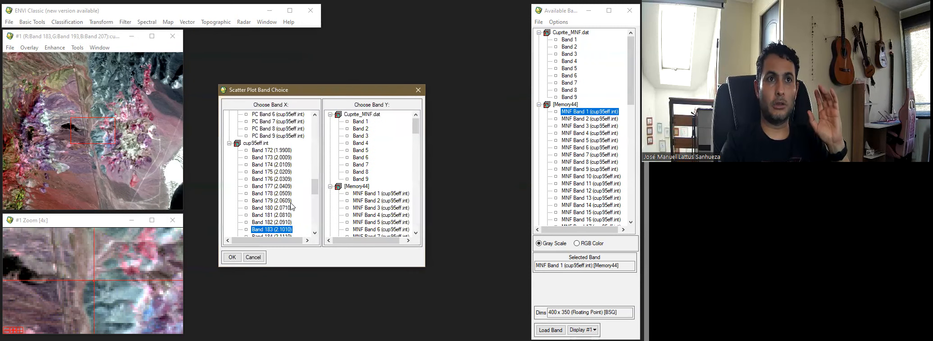
pyautogui.click(286, 151)
pyautogui.moveTo(418, 127); pyautogui.dragTo(415, 246)
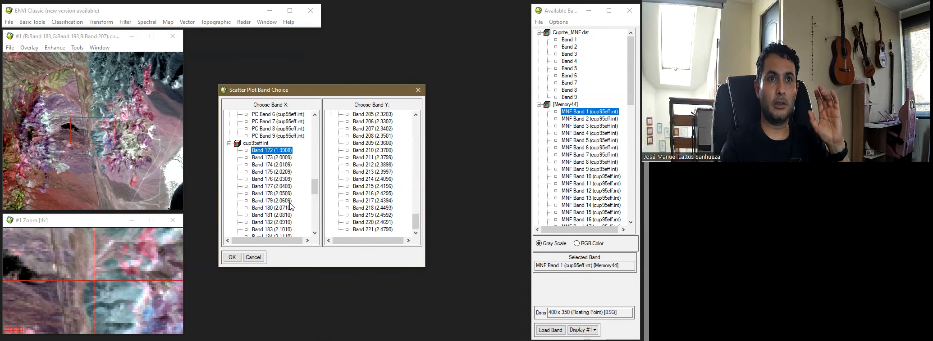
pyautogui.moveTo(316, 189); pyautogui.dragTo(316, 234)
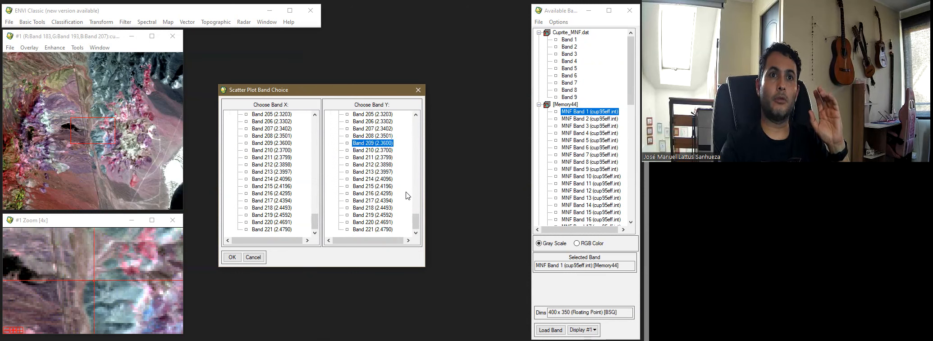
pyautogui.moveTo(415, 222); pyautogui.dragTo(422, 144)
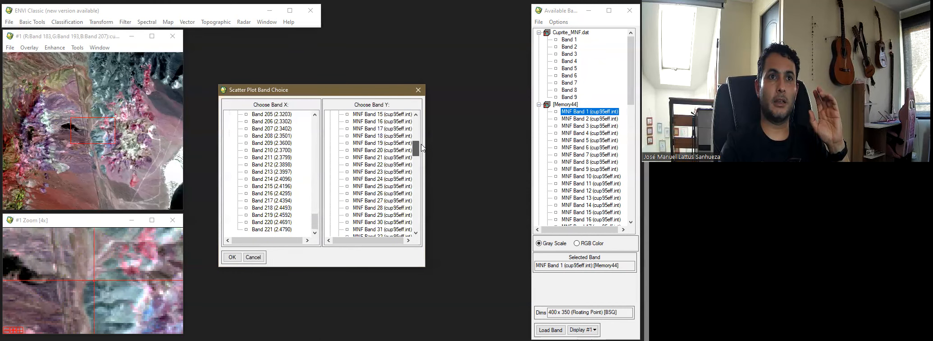
pyautogui.click(232, 257)
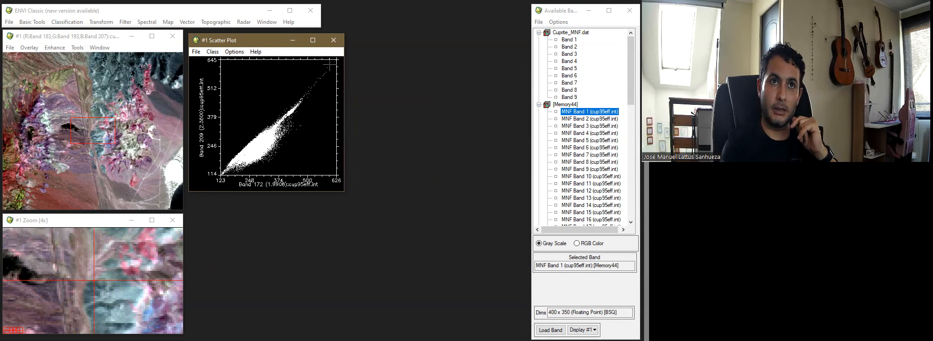
# - Outline the brightest extreme pixels at the upper end of the scatter plot's cloud, discard the outline and close the plot
pyautogui.moveTo(321, 68)
pyautogui.mouseDown()
pyautogui.moveTo(337, 71)
pyautogui.moveTo(324, 63)
pyautogui.mouseUp()
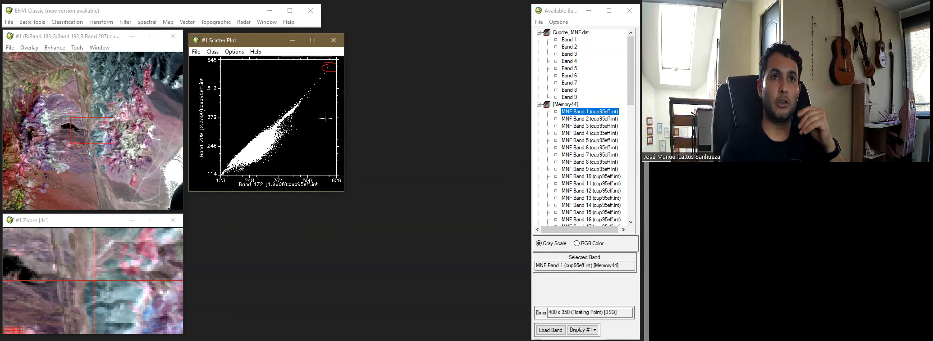
pyautogui.middleClick(324, 93)
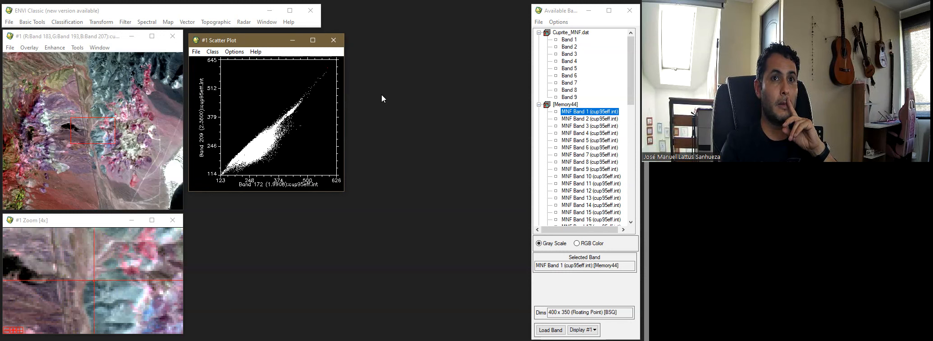
pyautogui.click(335, 44)
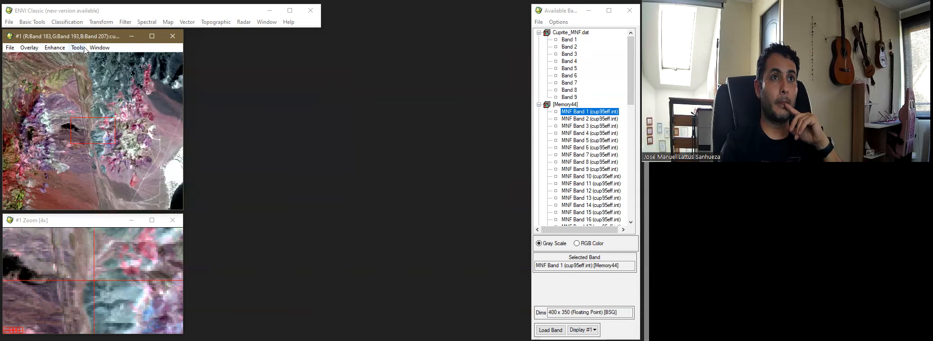
# - Start a Pixel Purity Index with a new output band, using the full scene and all nine bands of Cuprite_MNF.dat
pyautogui.click(146, 23)
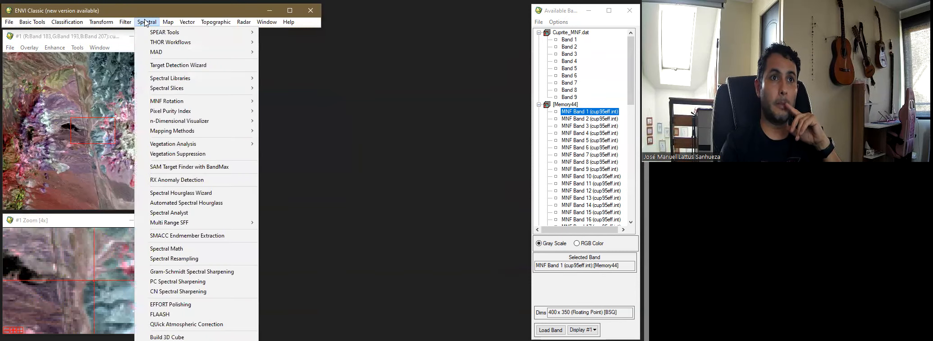
pyautogui.moveTo(171, 111)
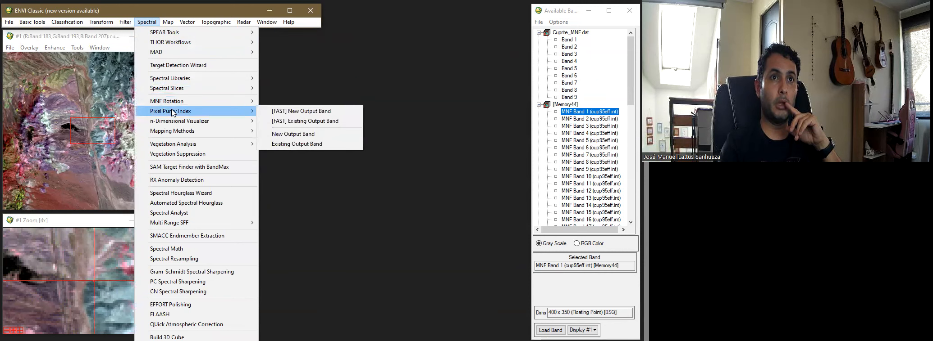
pyautogui.click(296, 137)
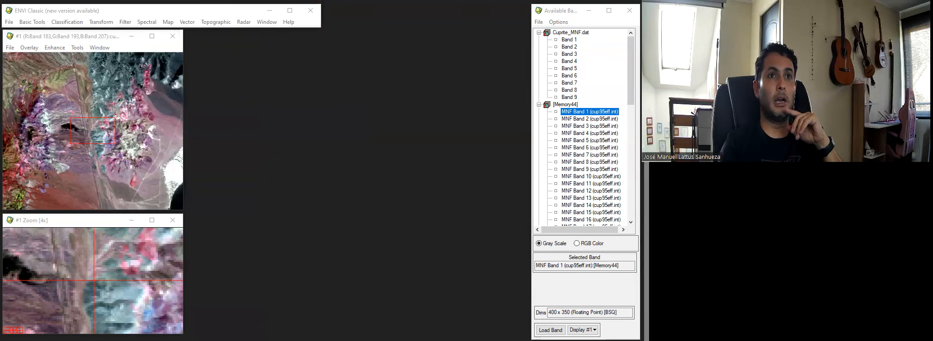
pyautogui.click(227, 103)
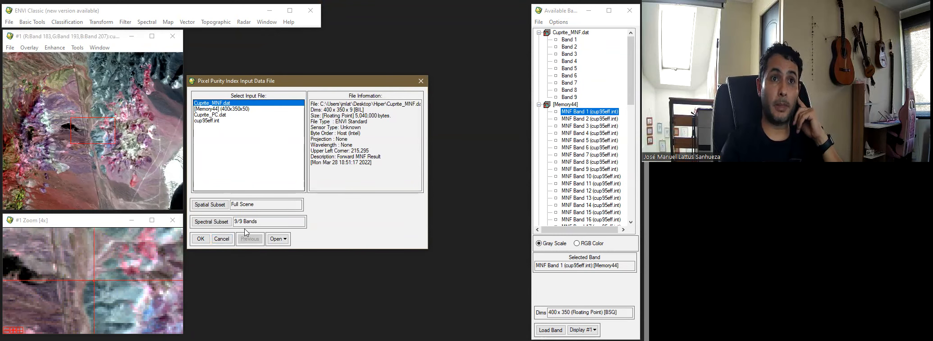
pyautogui.moveTo(266, 221); pyautogui.dragTo(213, 218)
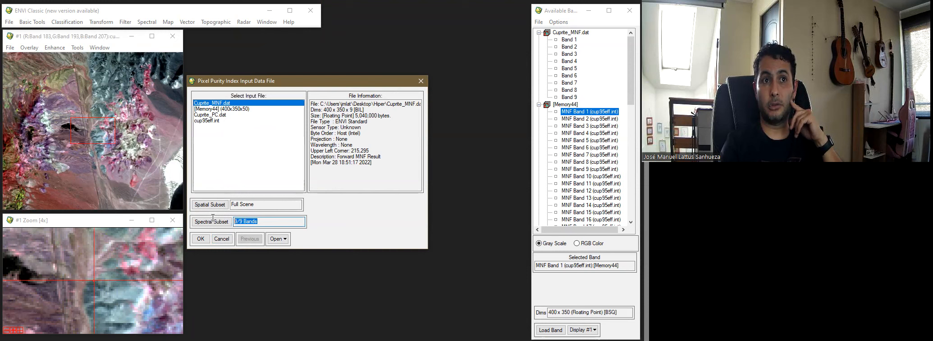
pyautogui.click(243, 104)
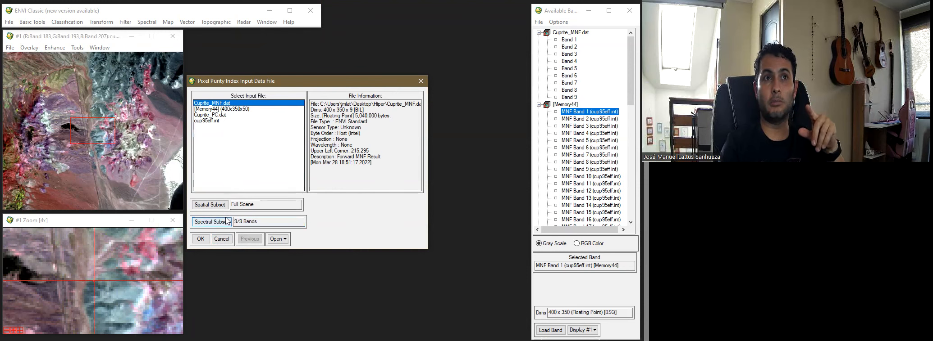
pyautogui.click(249, 109)
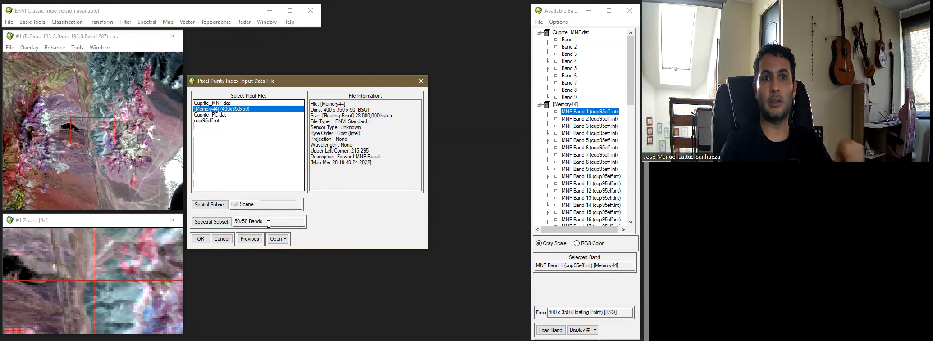
pyautogui.click(235, 104)
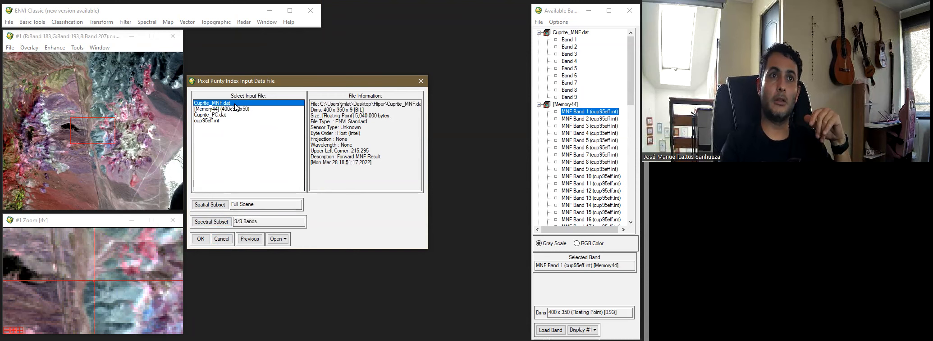
pyautogui.click(200, 240)
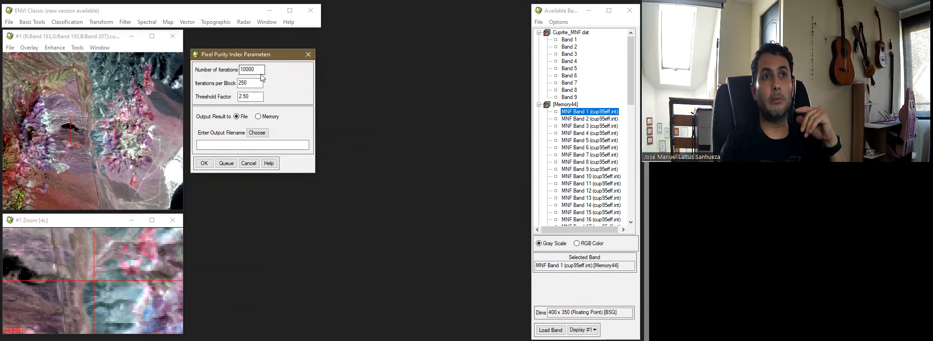
# - Name the output file Cuprite_PPI.dat in the Hiper folder and run the Pixel Purity Index with 10000 iterations, 250 per block and threshold factor 2.50
pyautogui.click(254, 83)
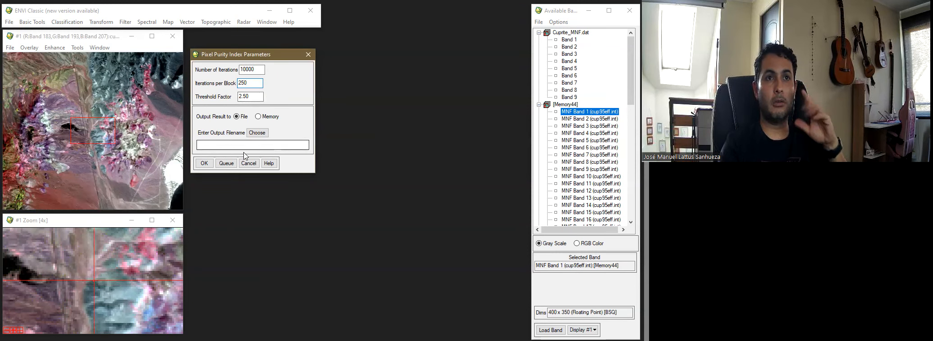
pyautogui.click(257, 133)
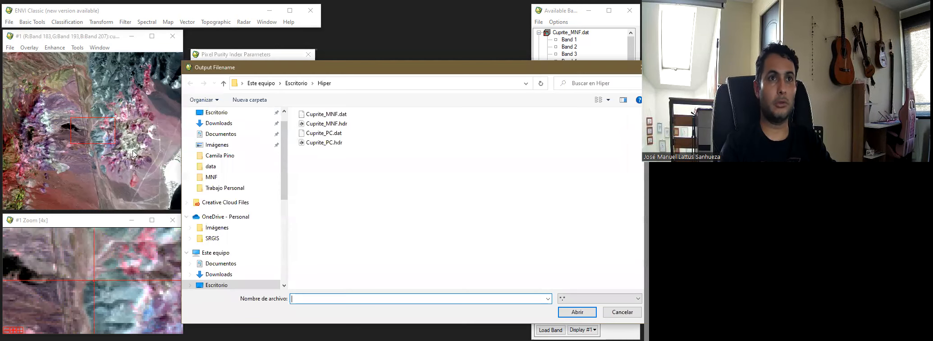
pyautogui.click(324, 133)
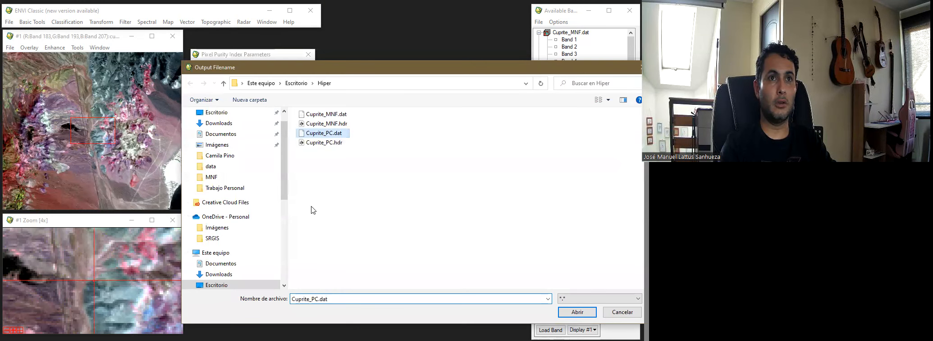
pyautogui.click(316, 299)
pyautogui.moveTo(315, 299); pyautogui.dragTo(424, 295)
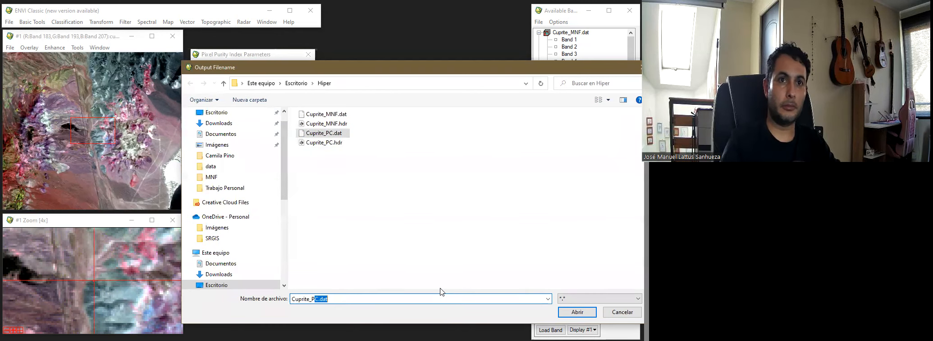
pyautogui.press('BackSpace')
pyautogui.write('P')
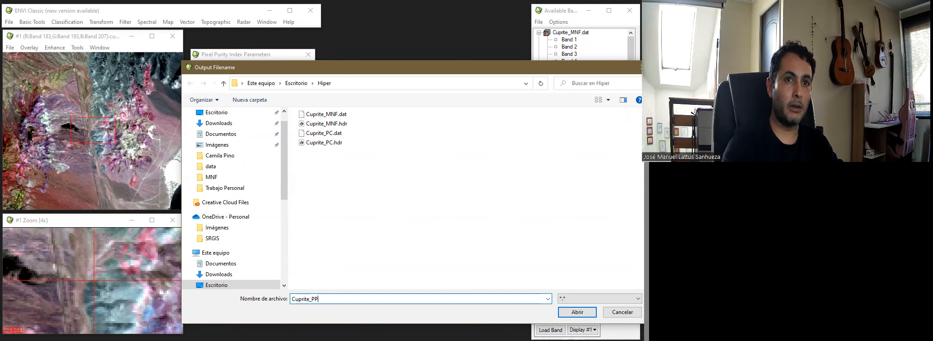
pyautogui.write('I.dat')
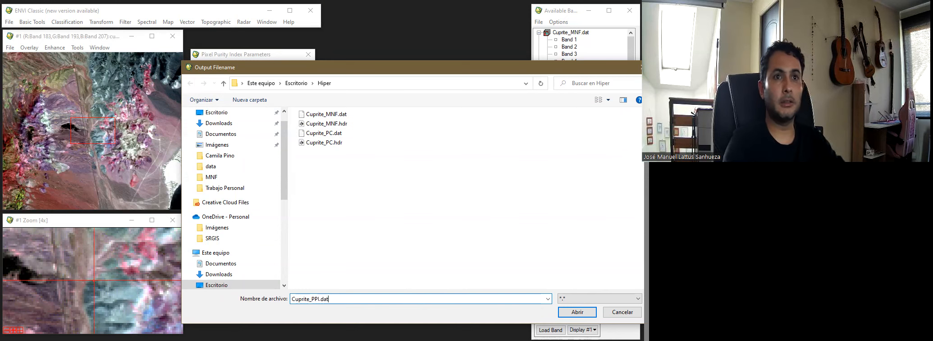
pyautogui.press('Return')
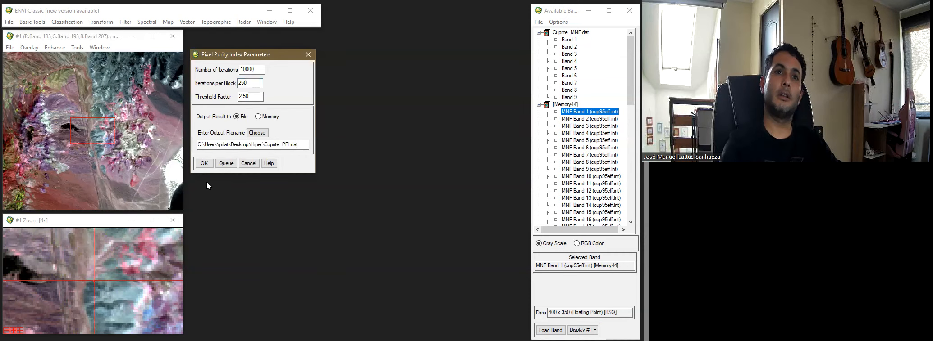
pyautogui.click(204, 165)
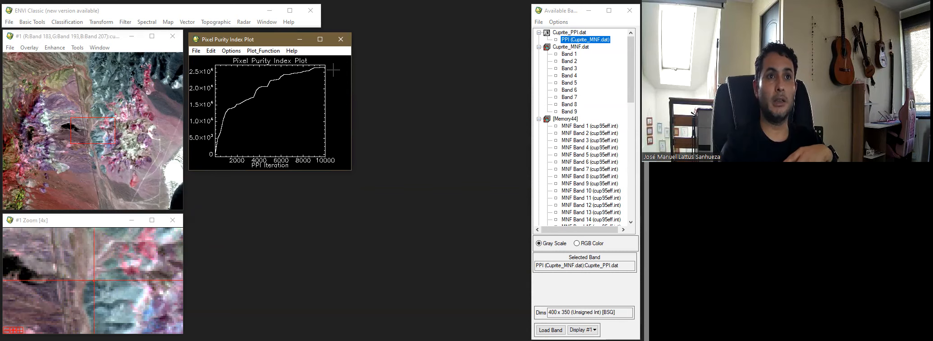
# - Close the Pixel Purity Index plot, load the PPI band of Cuprite_PPI.dat into a new display and bring that display fully into view
pyautogui.moveTo(216, 154); pyautogui.dragTo(324, 68)
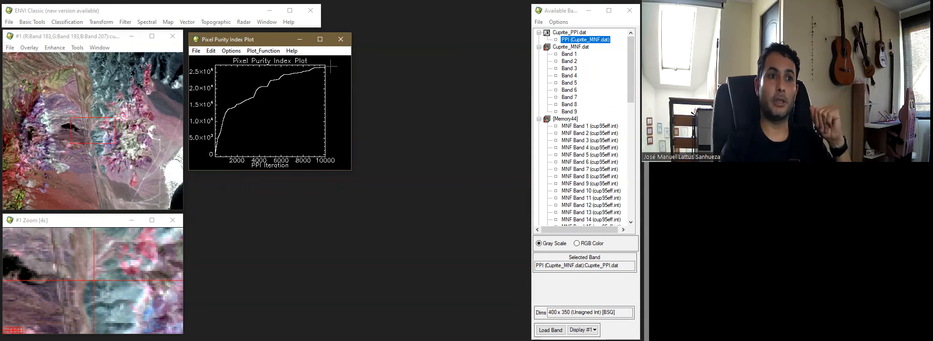
pyautogui.click(340, 40)
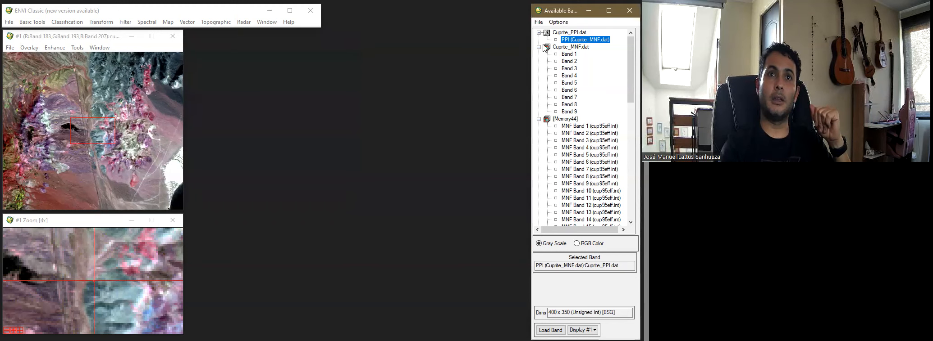
pyautogui.rightClick(567, 42)
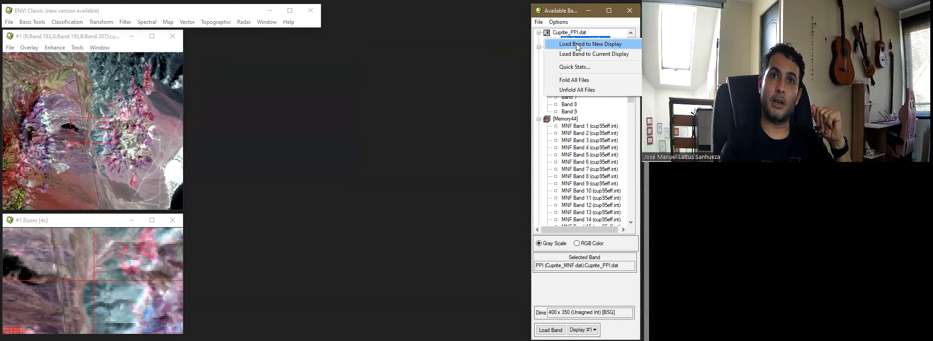
pyautogui.click(580, 49)
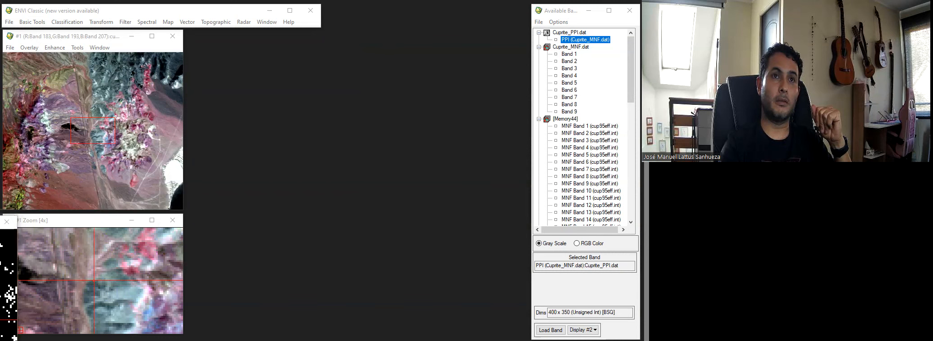
pyautogui.moveTo(0, 38); pyautogui.dragTo(420, 39)
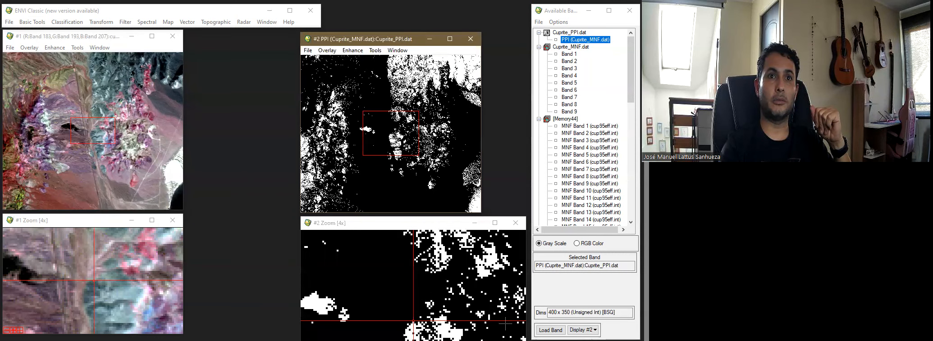
# - Link display #1 with display #2 holding the PPI band
pyautogui.rightClick(121, 159)
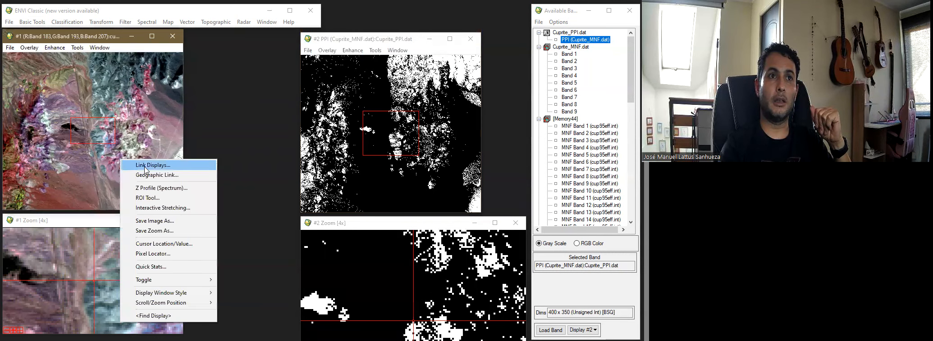
pyautogui.click(143, 167)
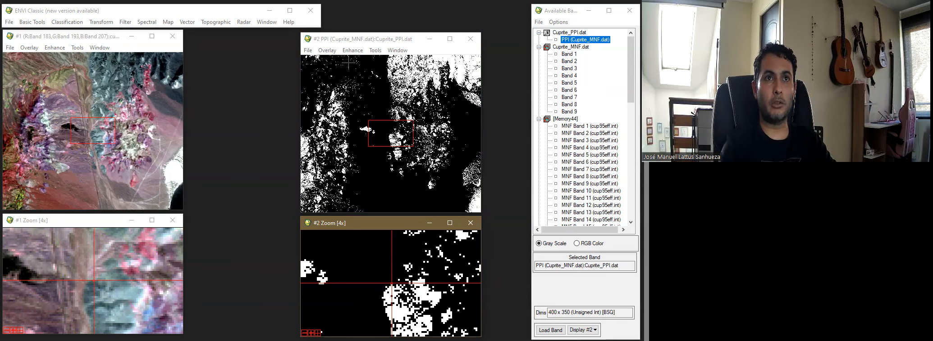
# - Try interactive stretching and the RAINBOW color table with a raised bottom stretch on the PPI display
pyautogui.click(352, 50)
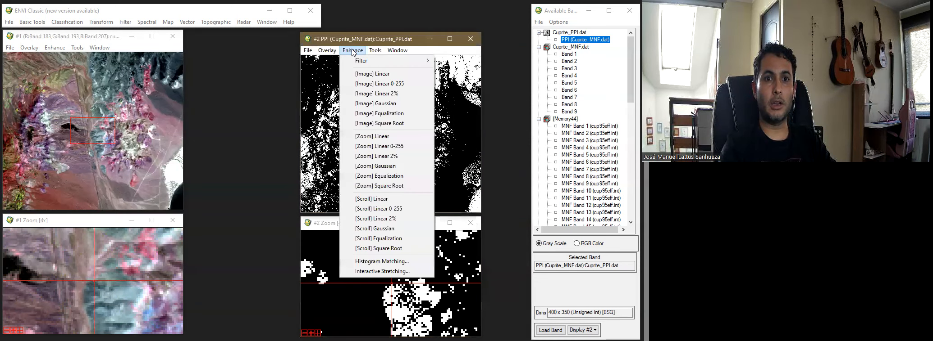
pyautogui.click(382, 271)
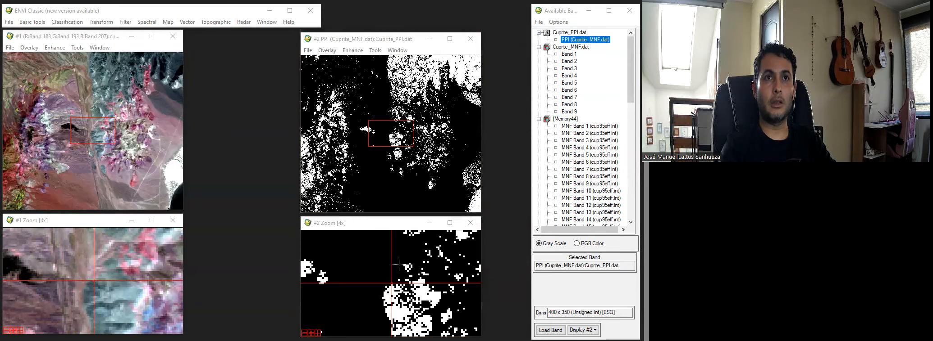
pyautogui.click(374, 50)
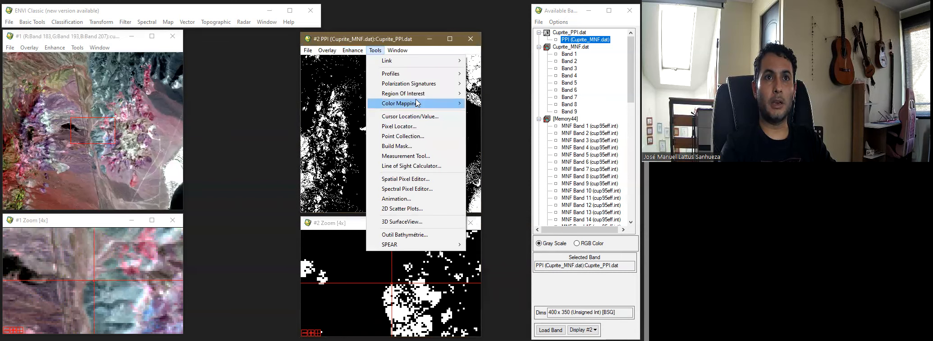
pyautogui.moveTo(433, 104)
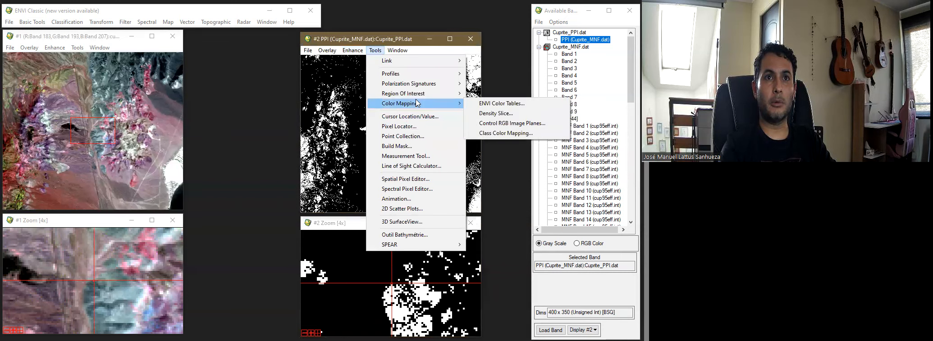
pyautogui.click(513, 105)
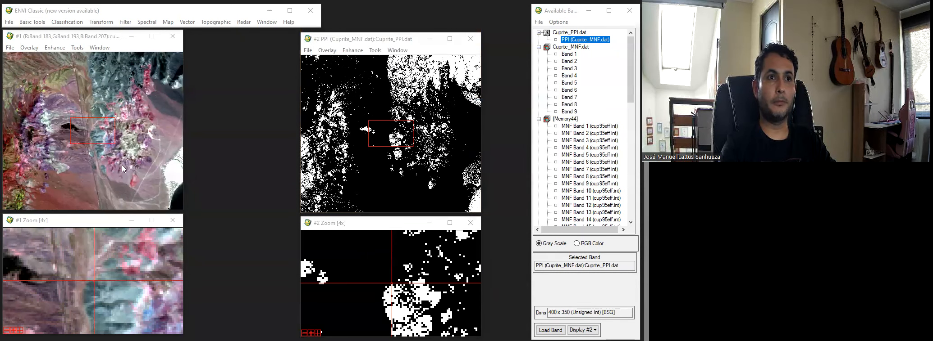
pyautogui.scroll(-3, 94, 293)
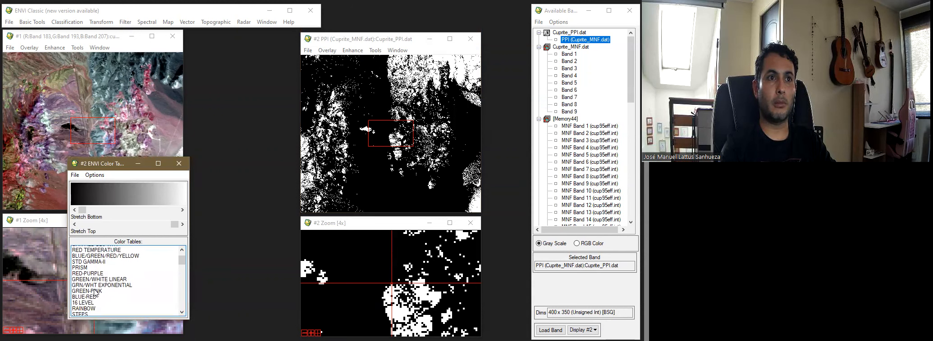
pyautogui.click(84, 307)
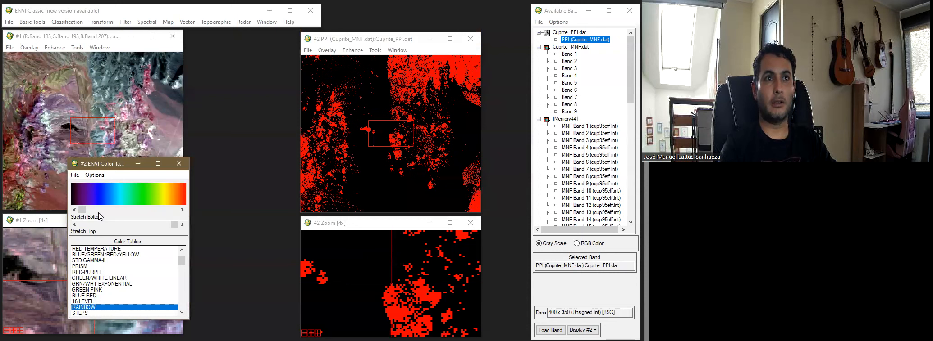
pyautogui.moveTo(85, 210); pyautogui.dragTo(151, 211)
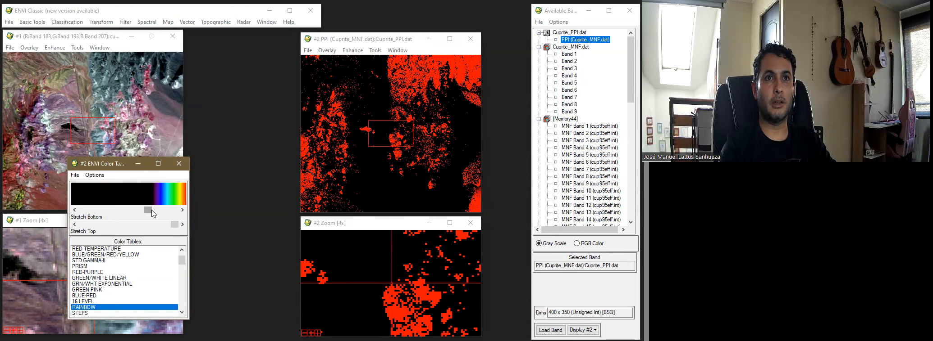
pyautogui.click(179, 164)
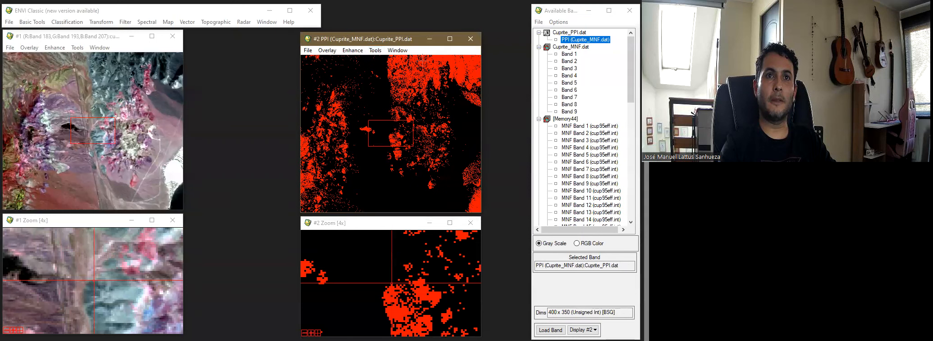
# - Restore the grayscale color table on the PPI display
pyautogui.click(375, 50)
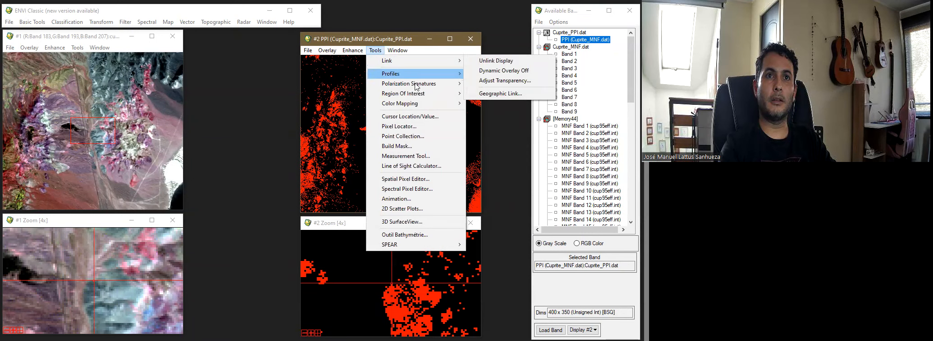
pyautogui.moveTo(419, 103)
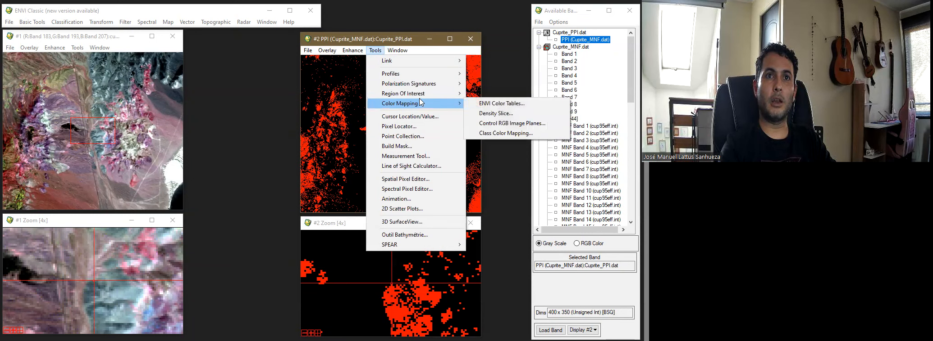
pyautogui.click(511, 104)
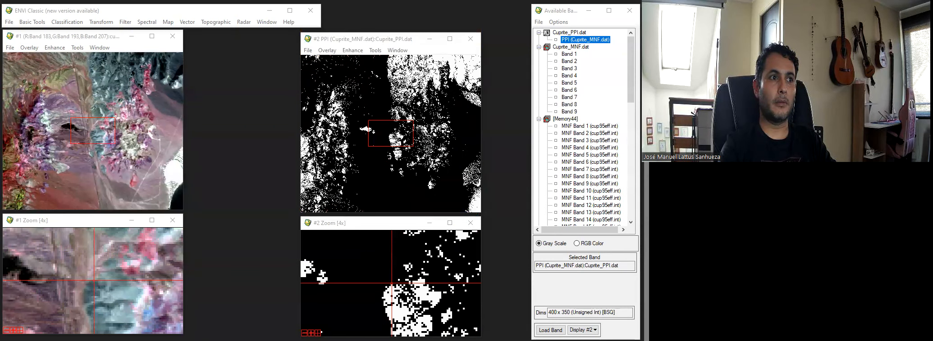
# - Apply a density slice with the default ranges to the PPI (Cuprite_MNF.dat) band in display #2
pyautogui.click(375, 51)
pyautogui.moveTo(419, 106)
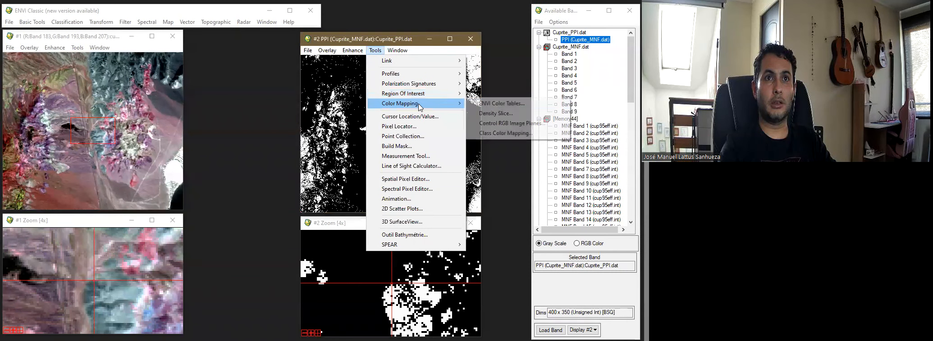
pyautogui.click(496, 113)
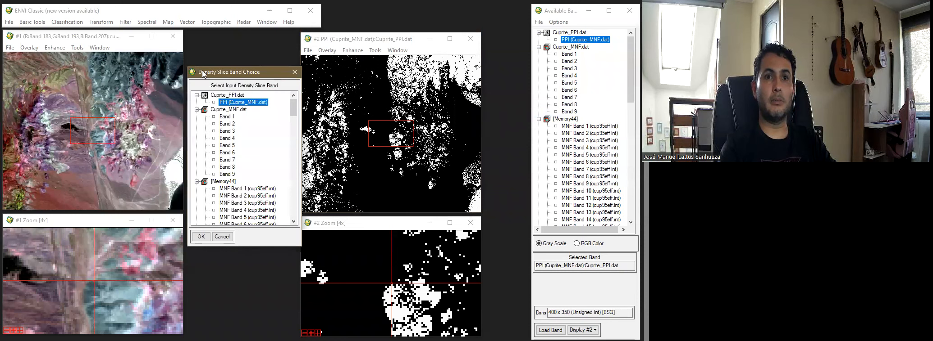
pyautogui.moveTo(202, 71); pyautogui.dragTo(222, 71)
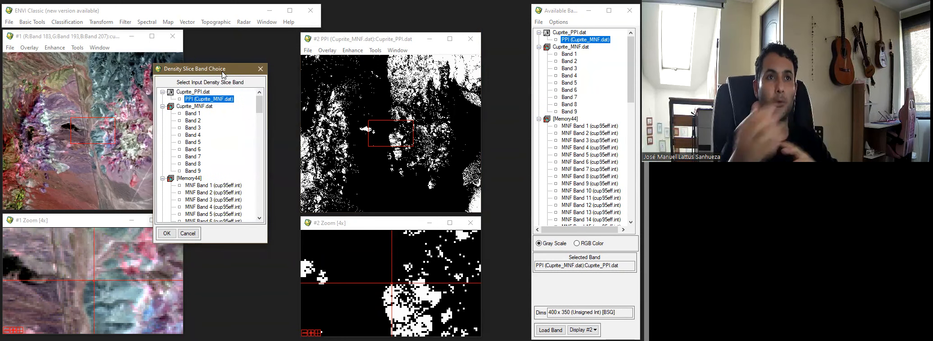
pyautogui.click(166, 235)
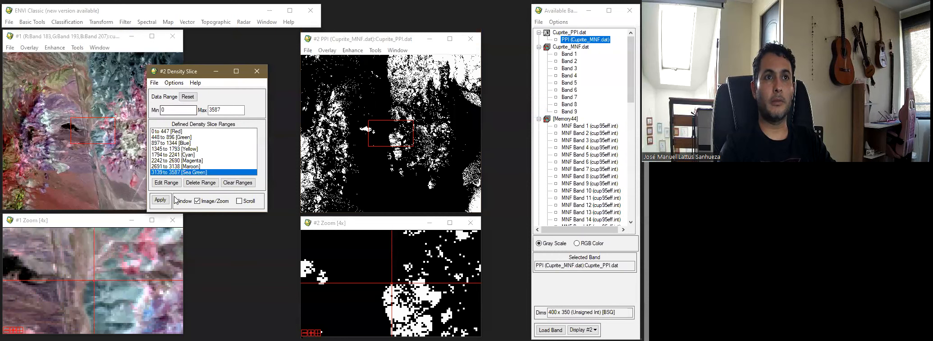
pyautogui.click(160, 201)
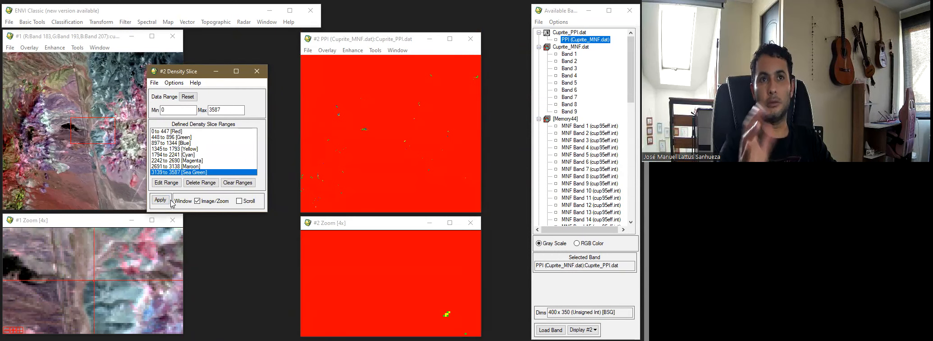
# - Set the maximum of the red density slice range to 25 and apply the slice
pyautogui.click(170, 132)
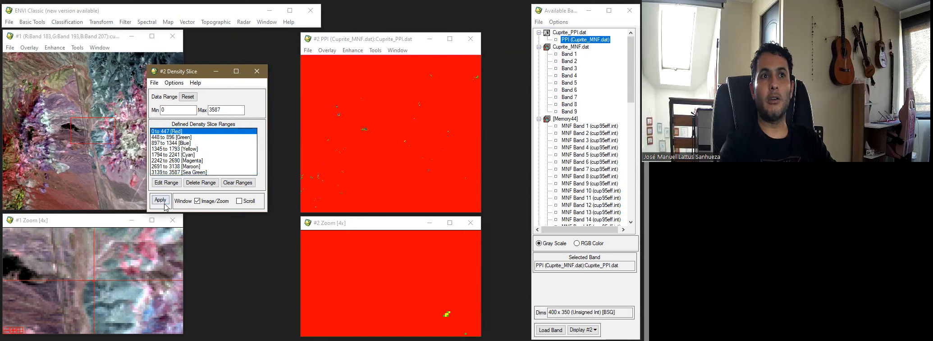
pyautogui.click(171, 185)
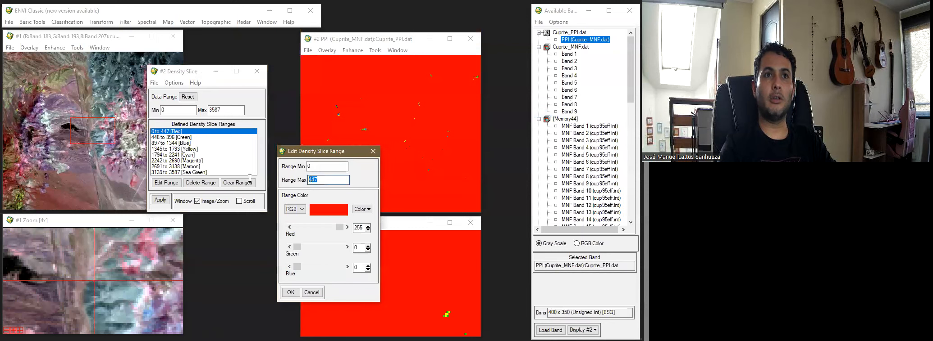
pyautogui.write('25')
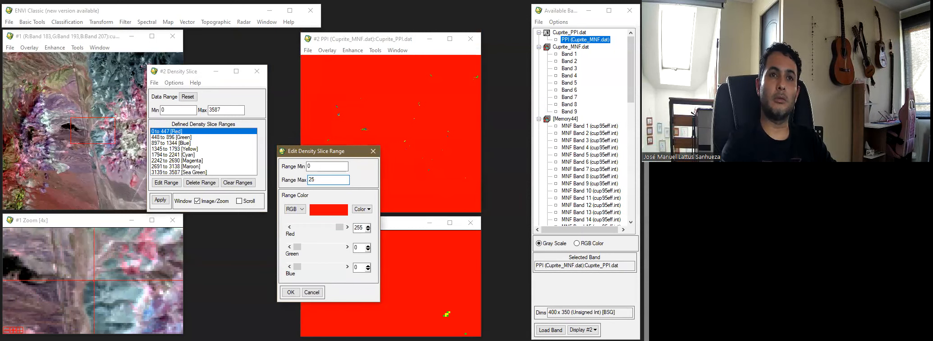
pyautogui.press('Return')
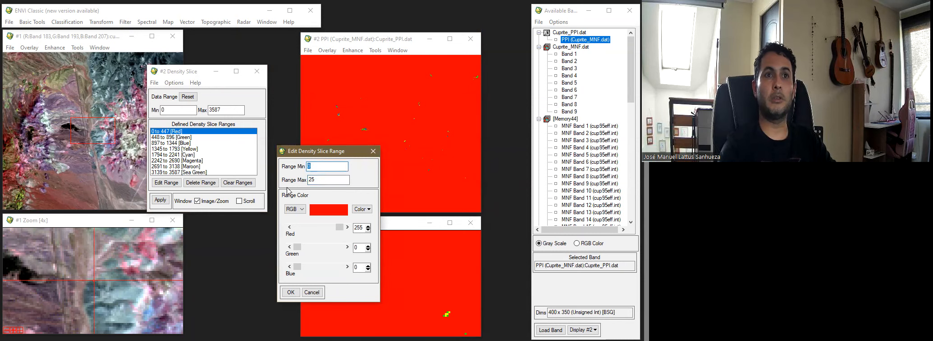
pyautogui.click(291, 293)
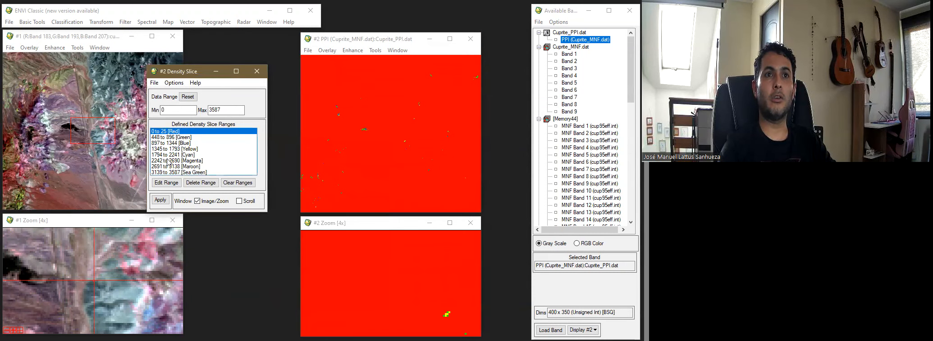
pyautogui.click(159, 201)
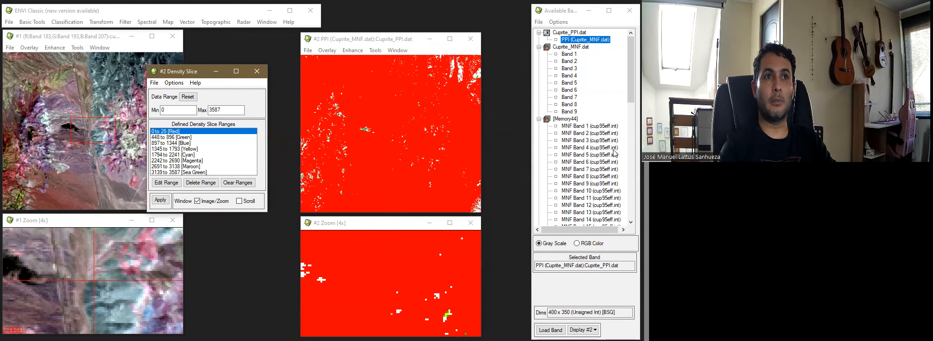
# - Set the maximum of the red density slice range to 5 and apply the slice
pyautogui.click(181, 137)
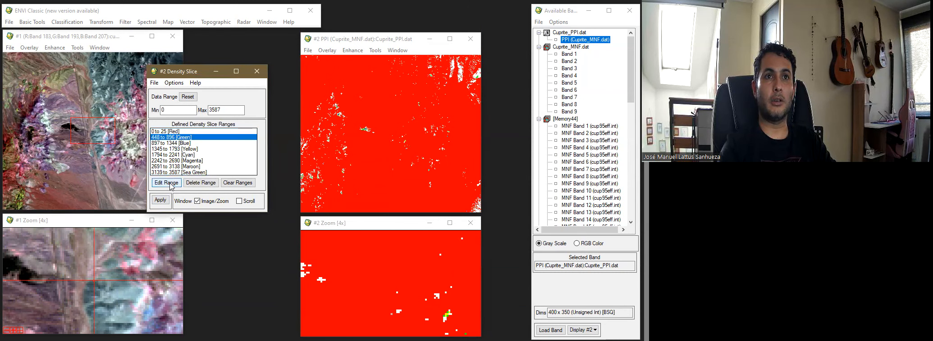
pyautogui.click(181, 131)
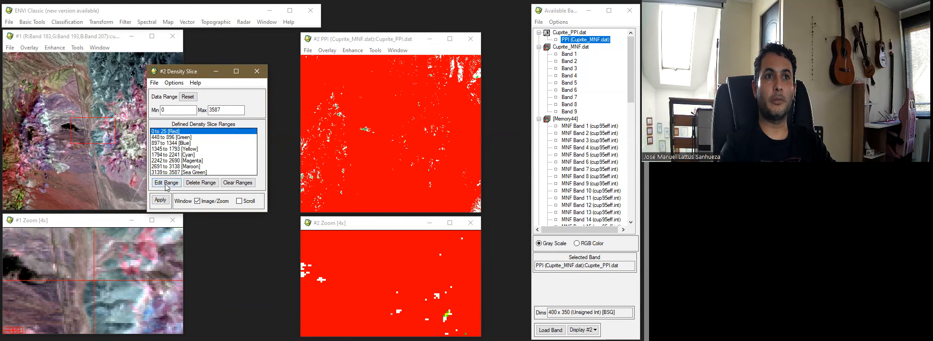
pyautogui.click(166, 184)
pyautogui.press('Tab')
pyautogui.write('5')
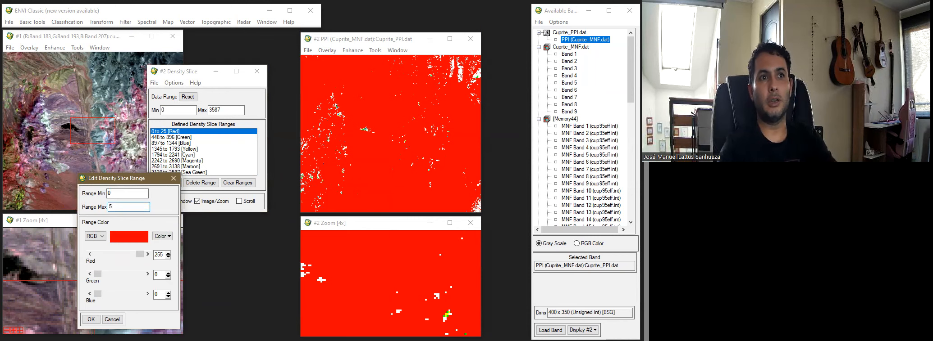
pyautogui.hotkey('shift', 'Tab')
pyautogui.click(90, 320)
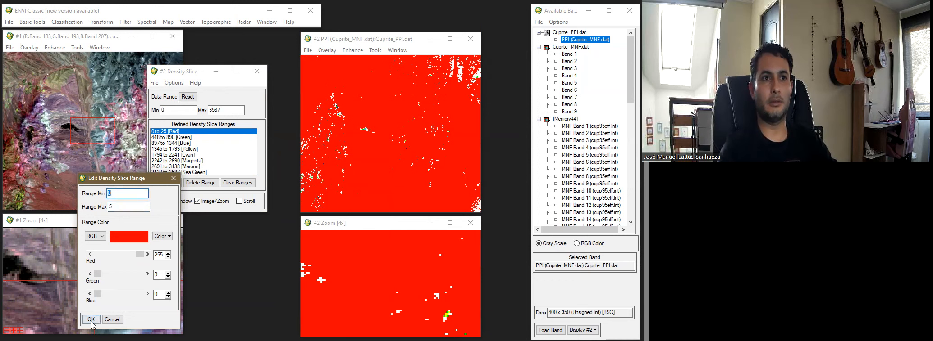
pyautogui.click(160, 200)
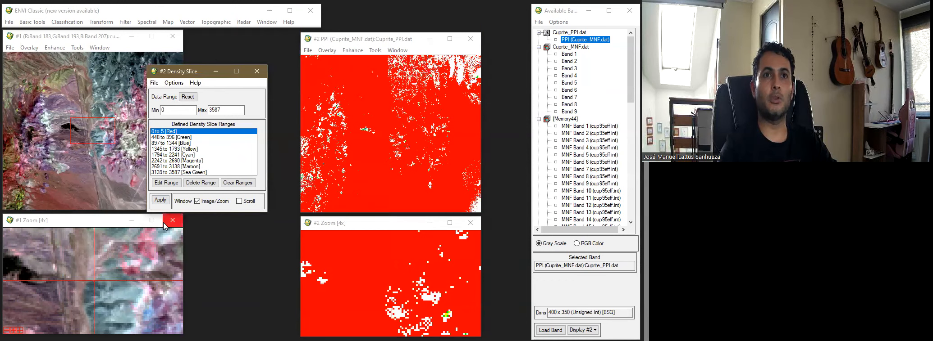
# - Set the green density slice range to 5 to 10
pyautogui.click(178, 136)
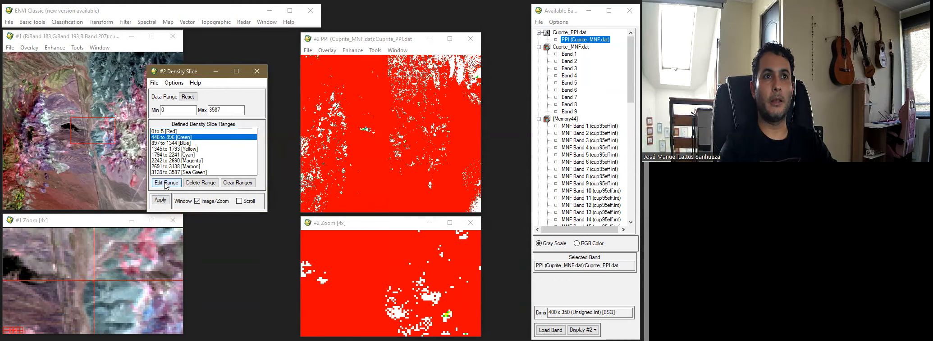
pyautogui.click(165, 183)
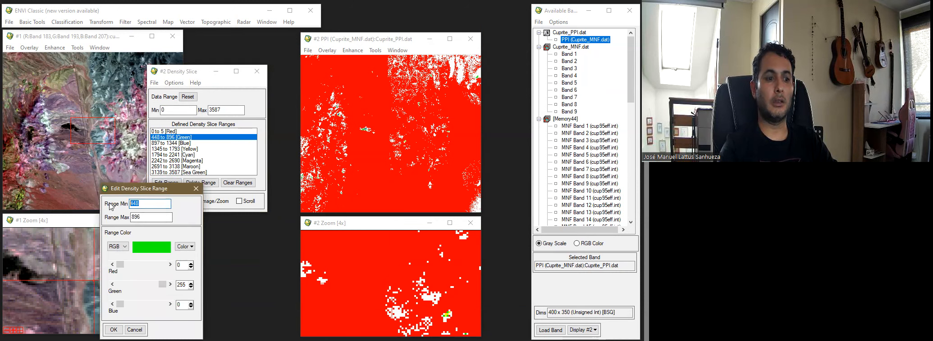
pyautogui.write('5')
pyautogui.press('Tab')
pyautogui.write('10')
pyautogui.click(114, 330)
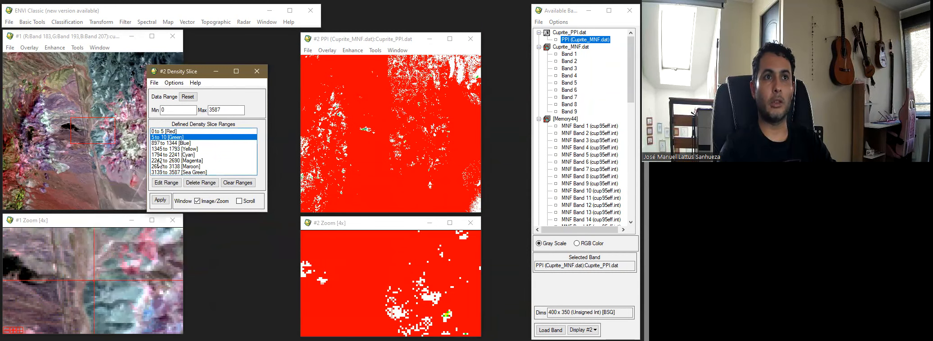
# - Set the blue density slice range to 10 to 50 and apply the slice to display #2
pyautogui.click(183, 143)
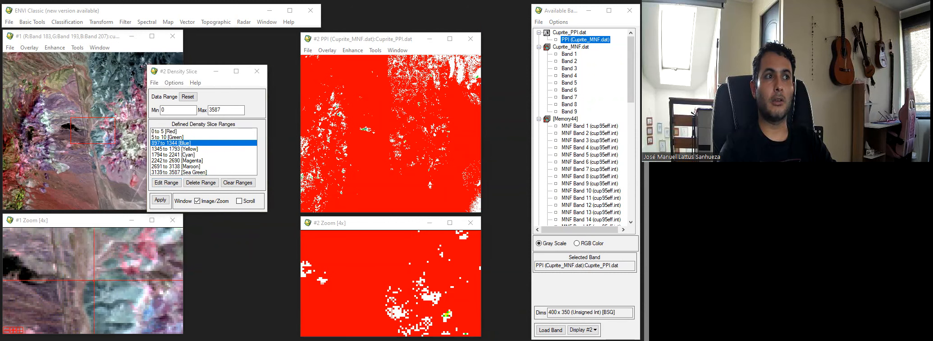
pyautogui.click(166, 183)
pyautogui.moveTo(112, 156); pyautogui.dragTo(62, 157)
pyautogui.write('10')
pyautogui.press('Tab')
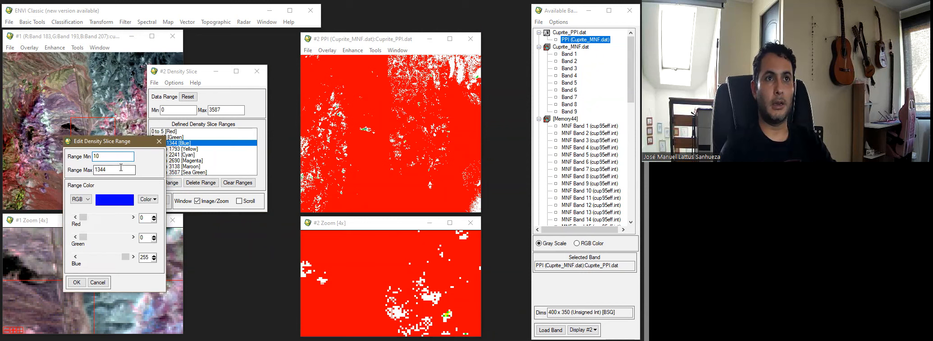
pyautogui.write('50')
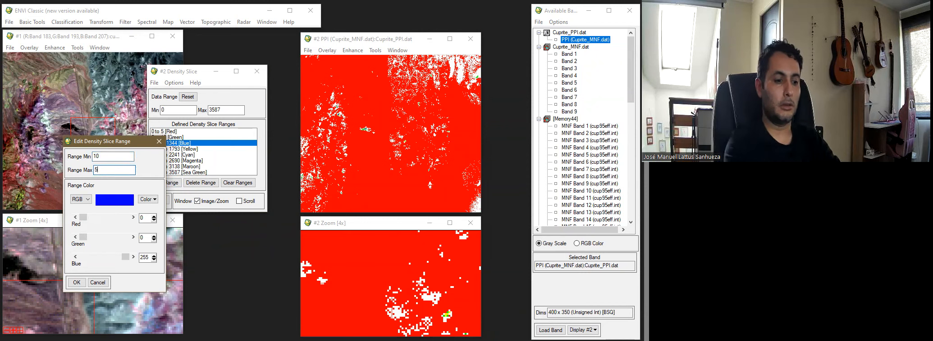
pyautogui.click(77, 282)
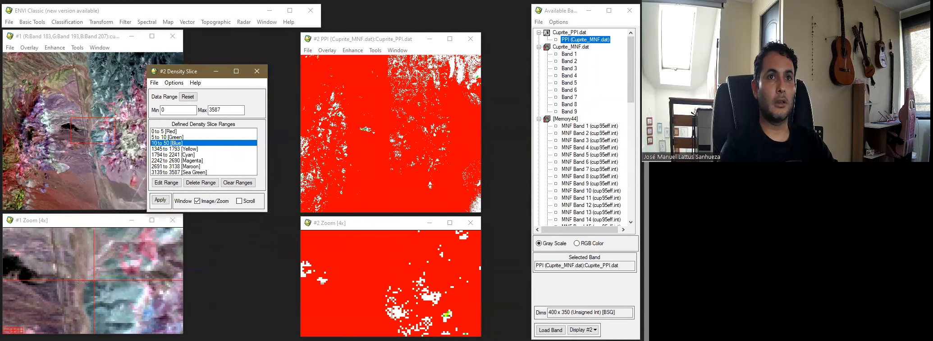
pyautogui.click(161, 201)
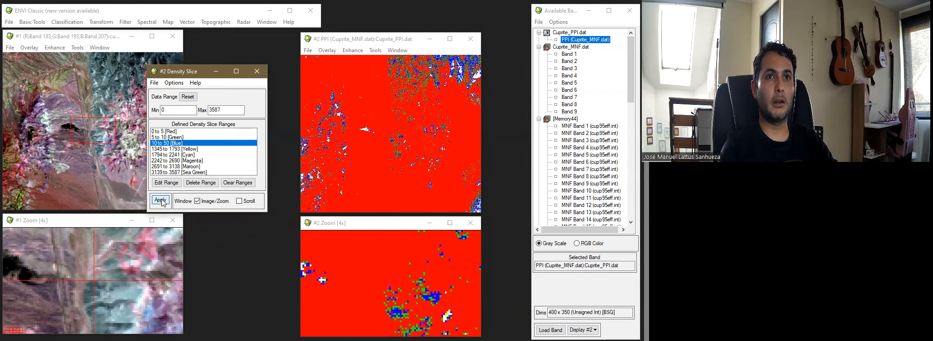
# - Set the yellow density slice range to 50 to 100
pyautogui.click(190, 150)
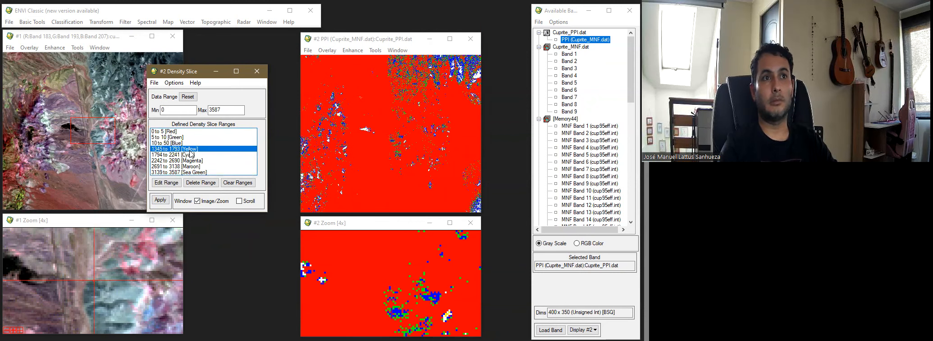
pyautogui.click(166, 183)
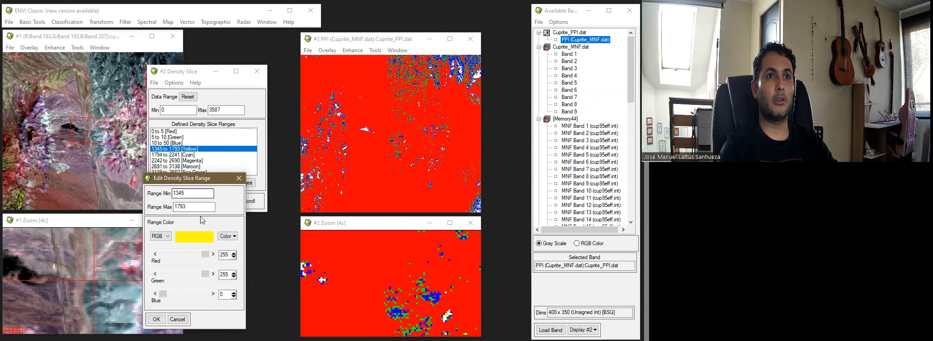
pyautogui.doubleClick(179, 194)
pyautogui.write('50')
pyautogui.press('Tab')
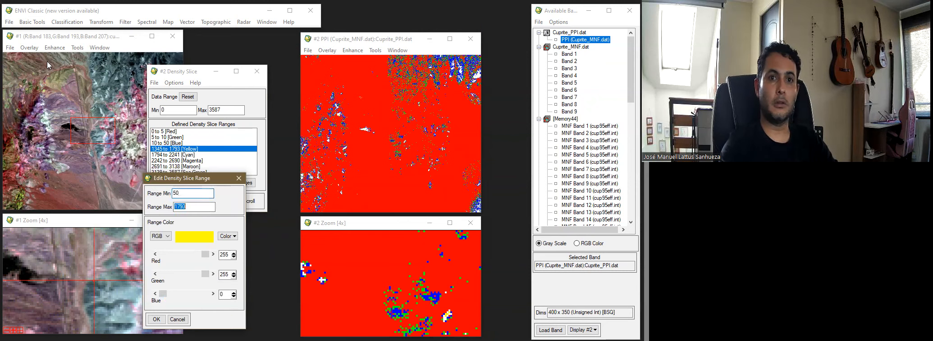
pyautogui.write('100')
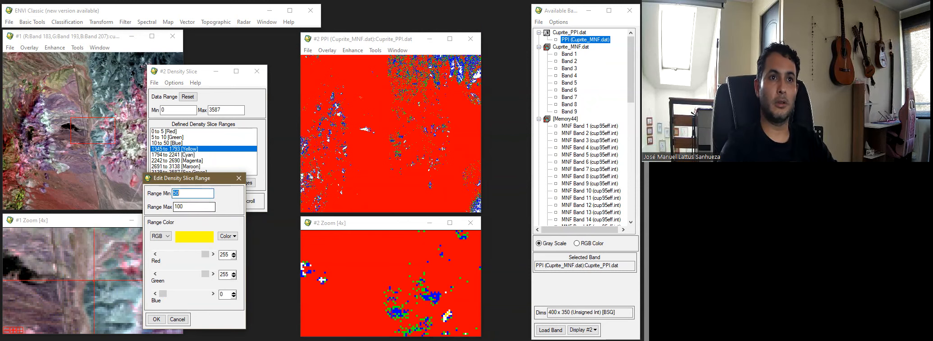
pyautogui.press('Return')
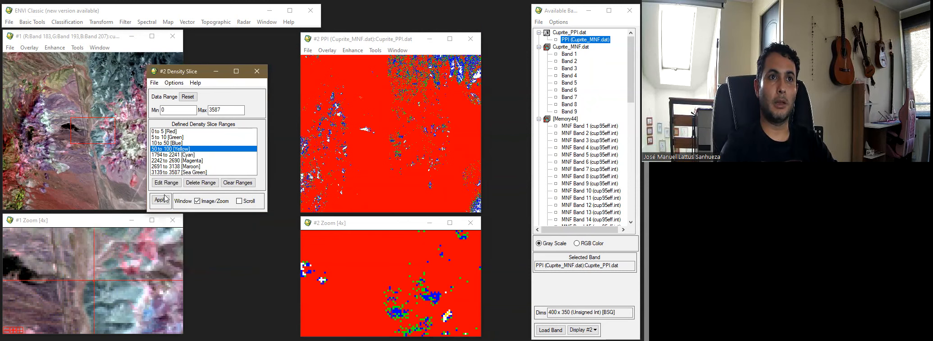
# - Set the cyan density slice range to 100 to 5000
pyautogui.click(190, 155)
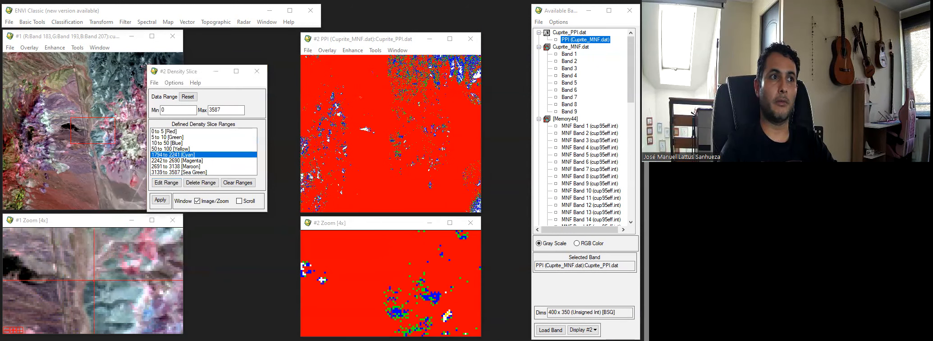
pyautogui.click(167, 183)
pyautogui.write('100')
pyautogui.doubleClick(189, 244)
pyautogui.write('5000')
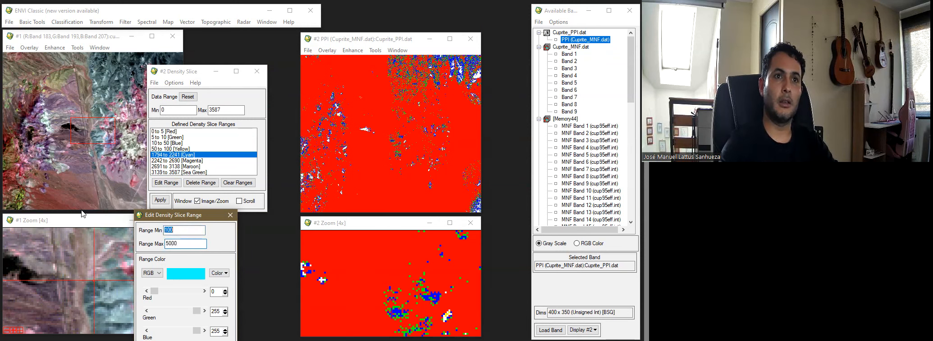
pyautogui.moveTo(158, 220); pyautogui.dragTo(147, 187)
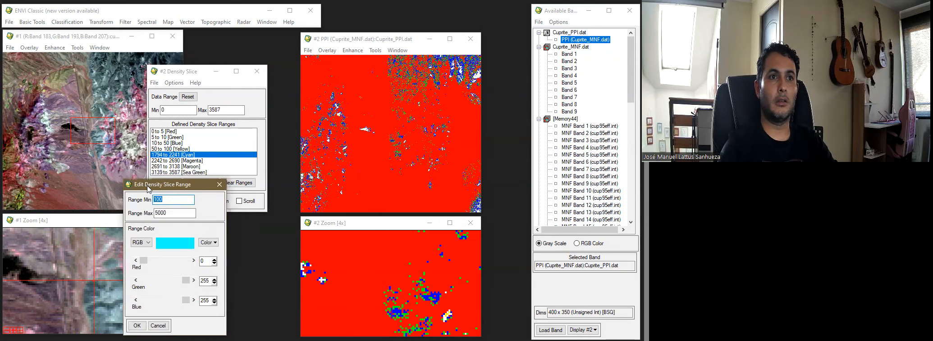
pyautogui.click(136, 326)
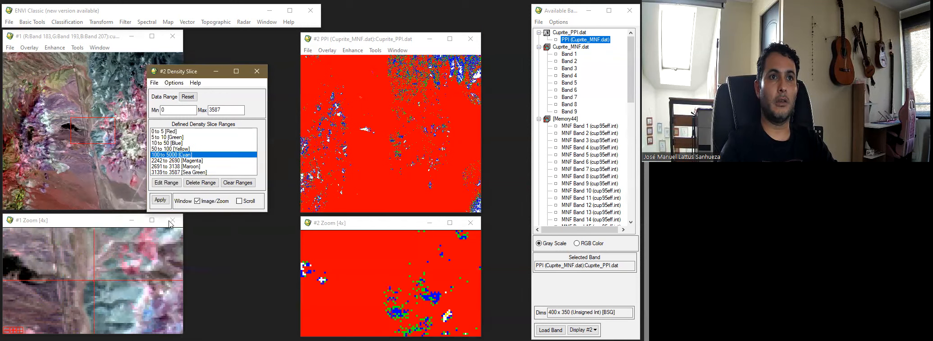
# - Delete the magenta, maroon and sea green ranges and apply the five-range density slice to the PPI band
pyautogui.click(197, 161)
pyautogui.click(197, 173)
pyautogui.click(197, 182)
pyautogui.click(197, 182)
pyautogui.click(197, 184)
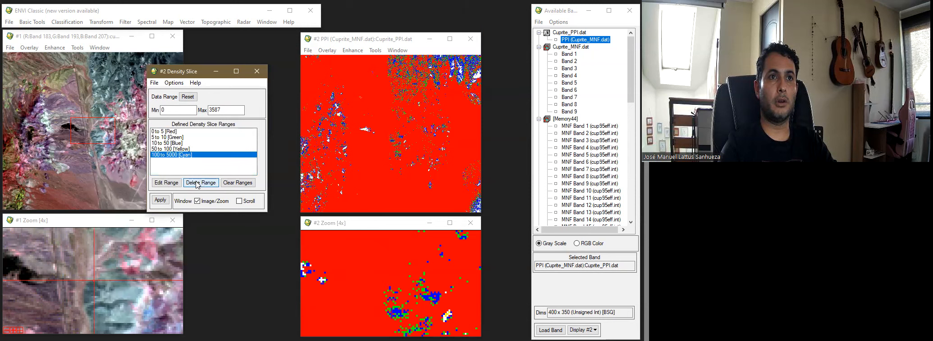
pyautogui.click(161, 200)
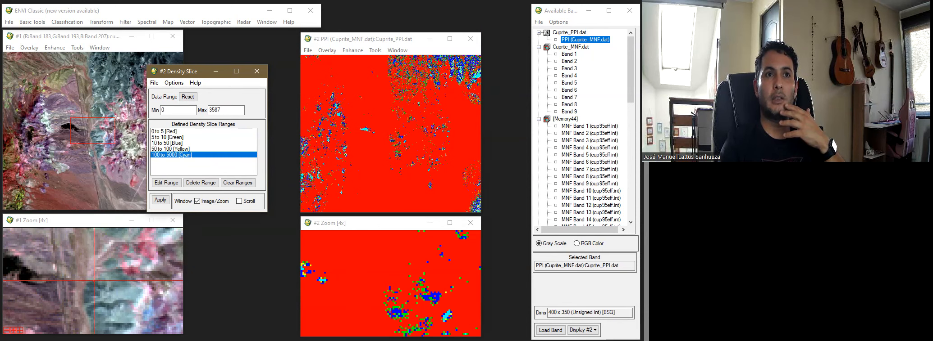
# - Close the density slice of display #2 and try to open interactive stretching for the PPI band
pyautogui.click(377, 158)
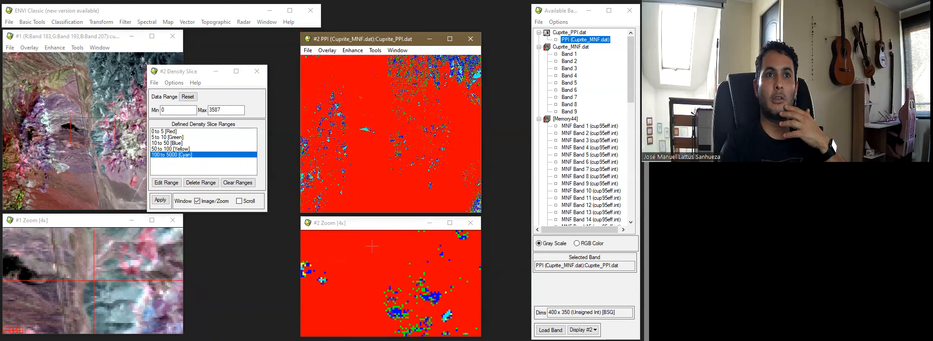
pyautogui.click(363, 308)
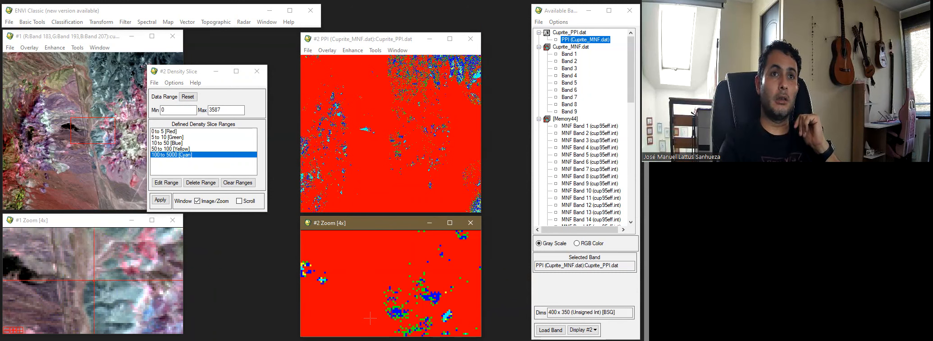
pyautogui.click(256, 71)
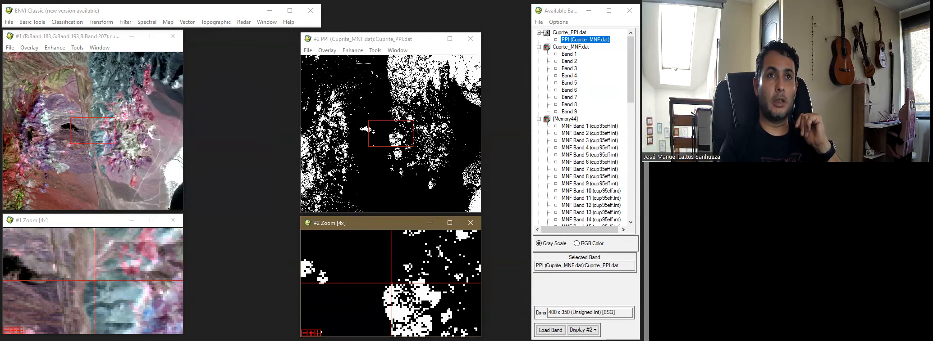
pyautogui.click(356, 51)
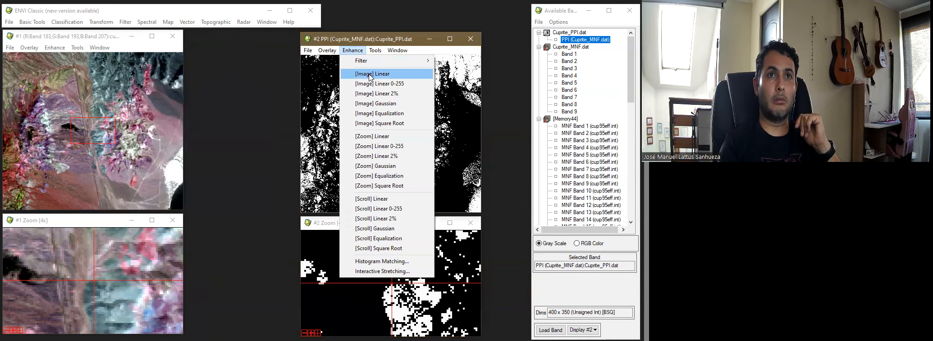
pyautogui.click(393, 272)
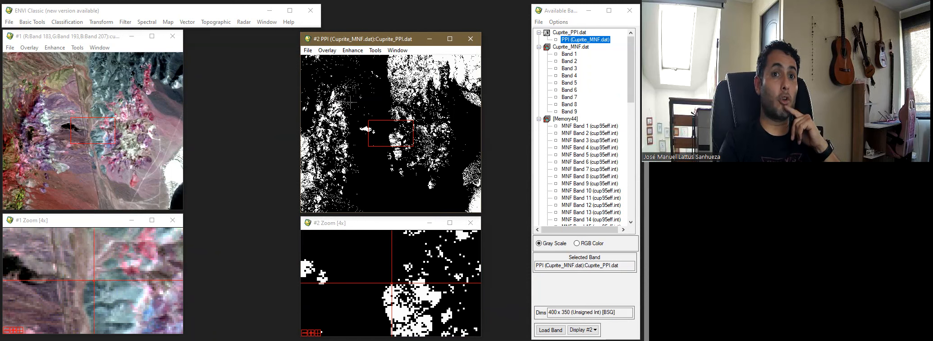
# - Open the ROI Tool for display #2 and delete the existing red region that covers the whole PPI image
pyautogui.click(326, 51)
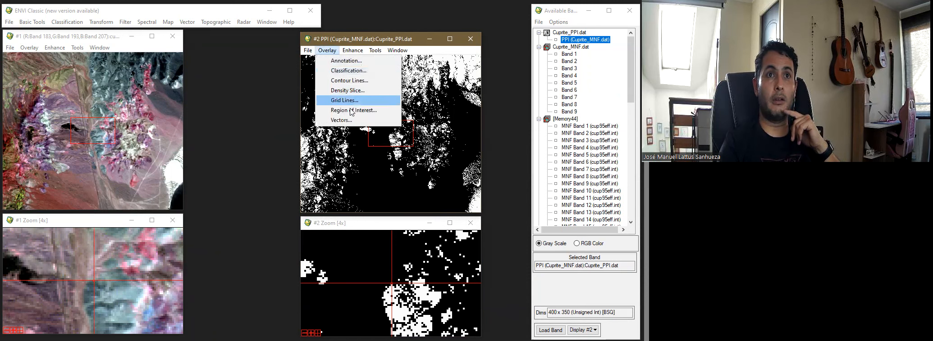
pyautogui.click(351, 110)
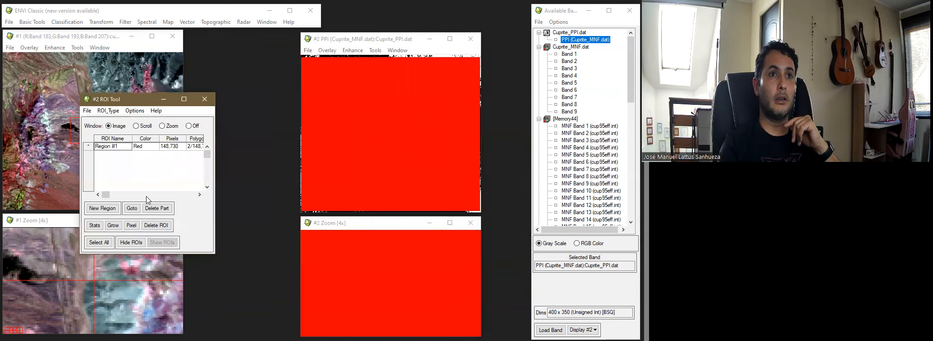
pyautogui.click(161, 226)
# - Create a red ROI named PPI from the PPI band using a band threshold with a minimum value of 500
pyautogui.click(136, 114)
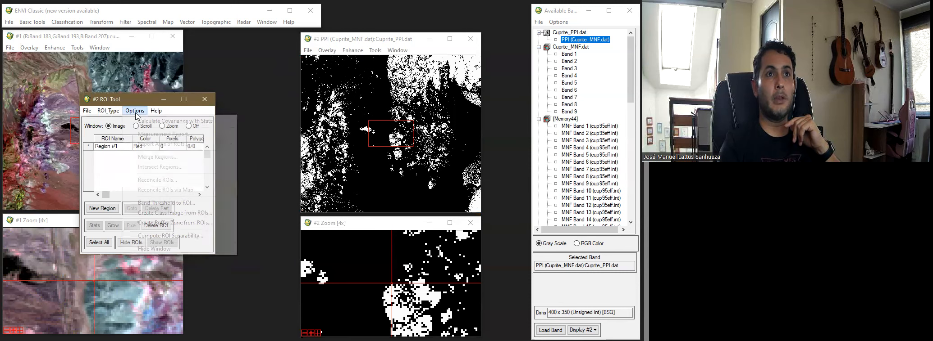
pyautogui.click(166, 206)
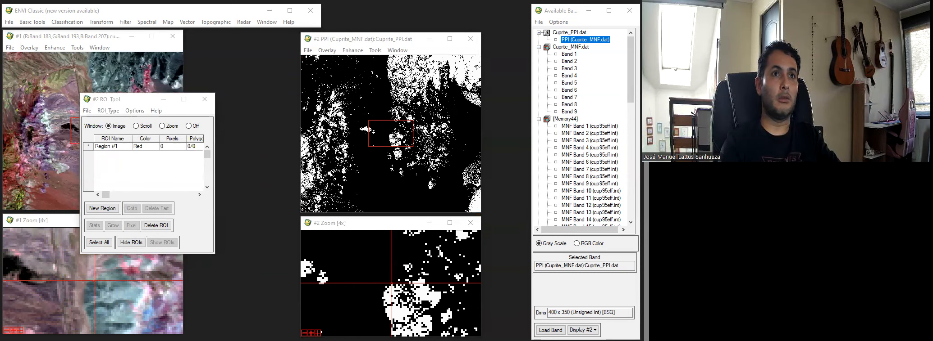
pyautogui.click(180, 144)
pyautogui.click(114, 272)
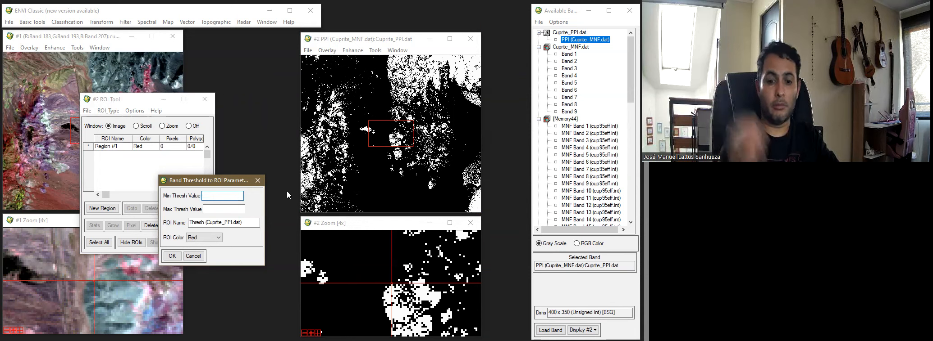
pyautogui.write('500')
pyautogui.press('Tab')
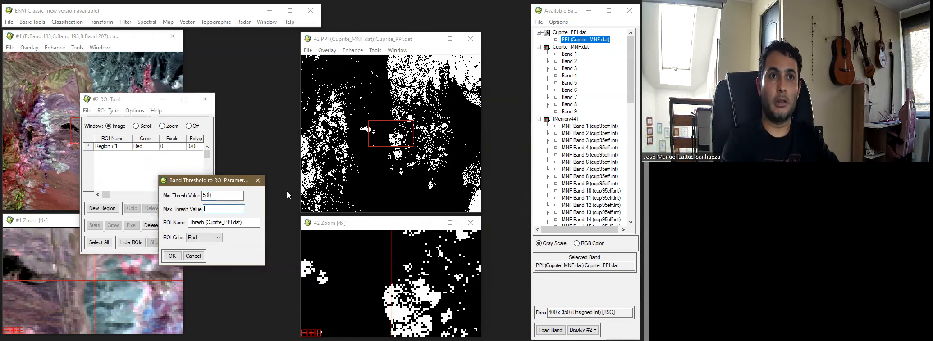
pyautogui.moveTo(243, 223); pyautogui.dragTo(127, 232)
pyautogui.write('PPI')
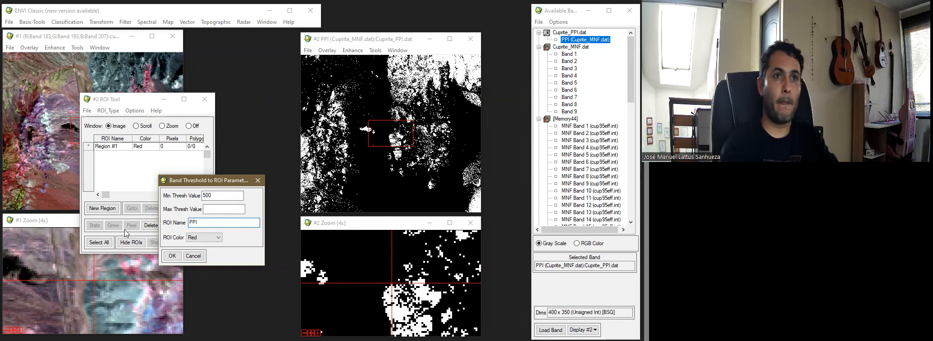
pyautogui.click(173, 256)
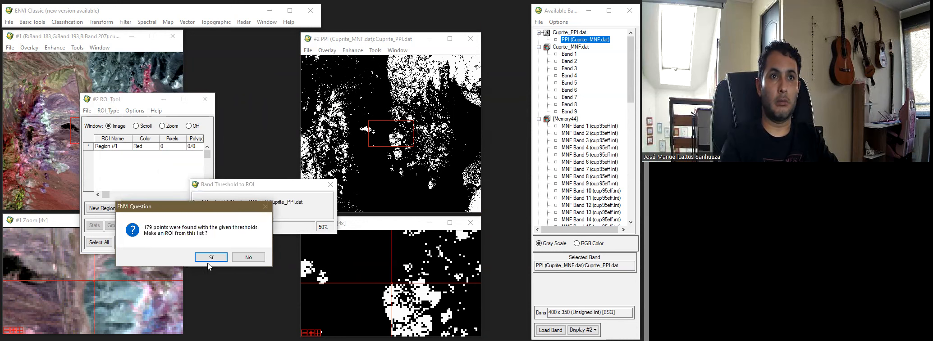
pyautogui.click(208, 258)
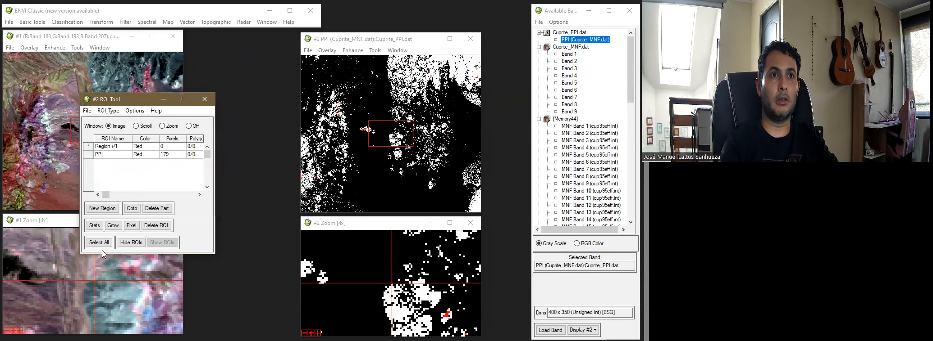
# - Delete the empty Region #1 and switch off ROI drawing in the display windows
pyautogui.click(88, 146)
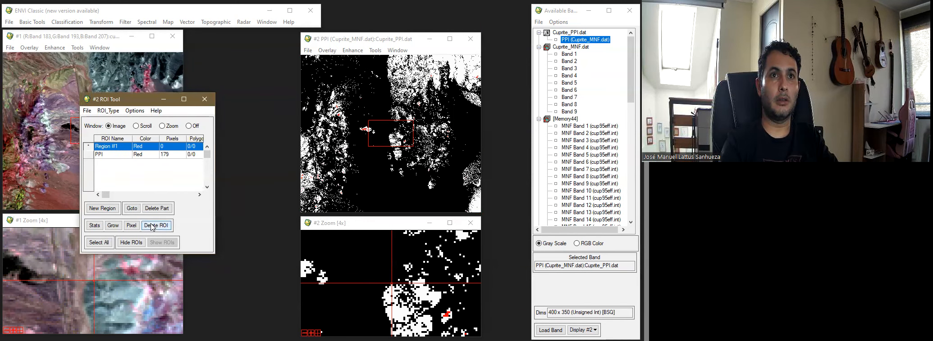
pyautogui.click(151, 226)
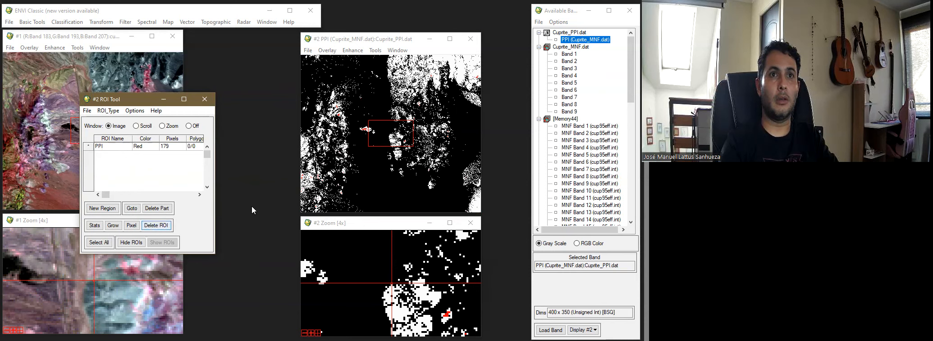
pyautogui.click(364, 130)
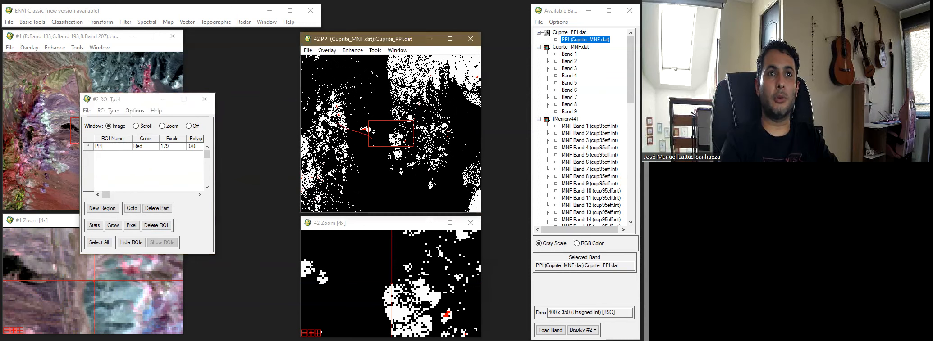
pyautogui.click(193, 128)
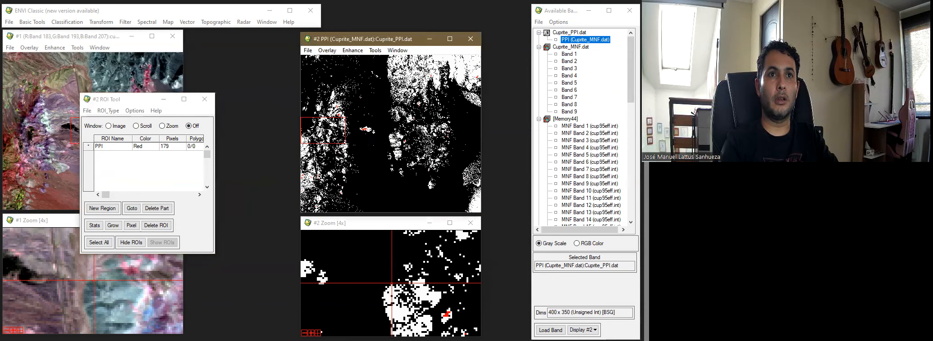
# - Examine the red PPI pixels at several places in display #2 with the zoom magnification raised to 14x
pyautogui.click(344, 134)
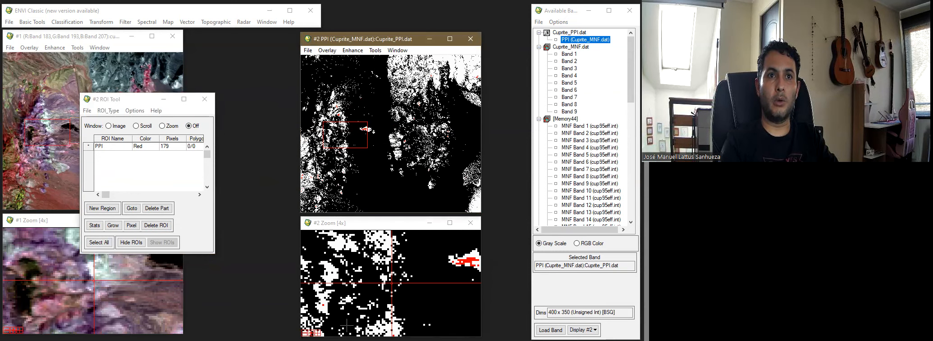
pyautogui.moveTo(357, 148); pyautogui.dragTo(315, 206)
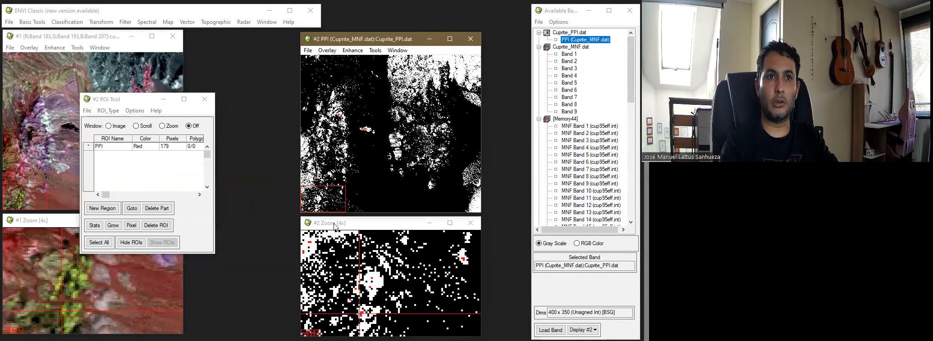
pyautogui.click(130, 209)
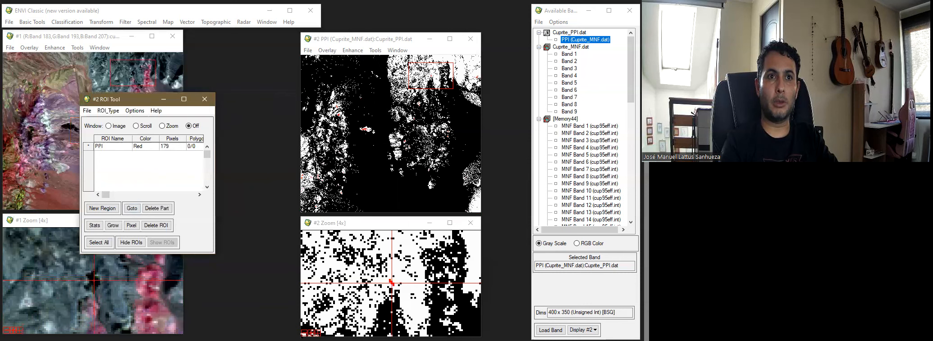
pyautogui.scroll(8, 391, 283)
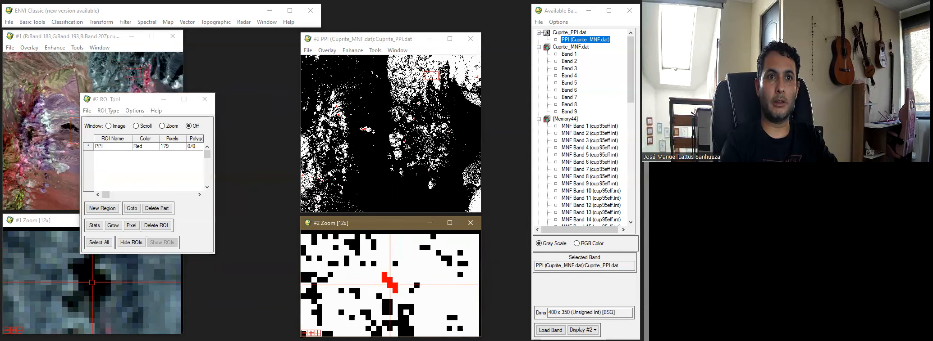
pyautogui.click(311, 334)
pyautogui.click(310, 334)
# - Go through the PPI region's pixels one after another and inspect the isolated white patch in the lower part of the image
pyautogui.click(134, 209)
pyautogui.click(134, 210)
pyautogui.click(134, 211)
pyautogui.click(134, 209)
pyautogui.click(133, 210)
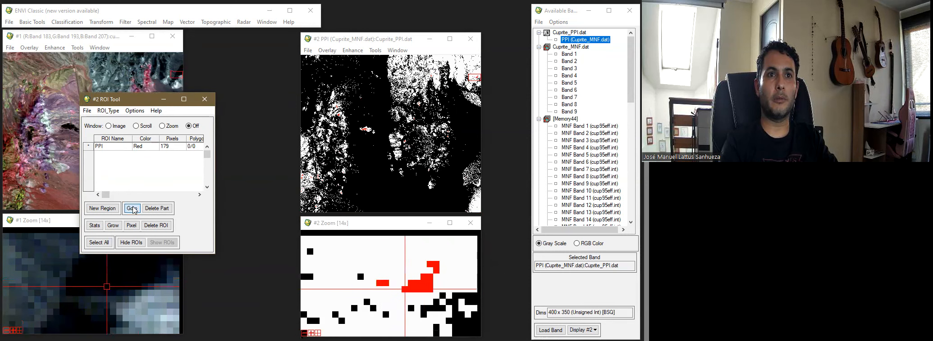
pyautogui.click(133, 210)
pyautogui.click(133, 209)
pyautogui.click(134, 210)
pyautogui.click(134, 210)
pyautogui.click(134, 210)
pyautogui.click(348, 116)
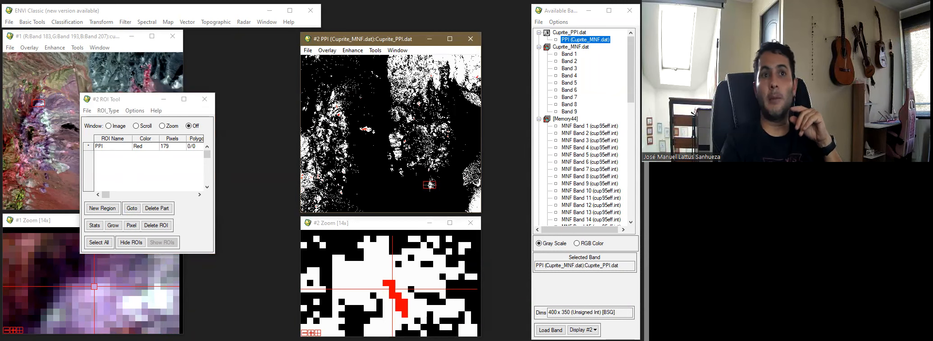
pyautogui.click(429, 185)
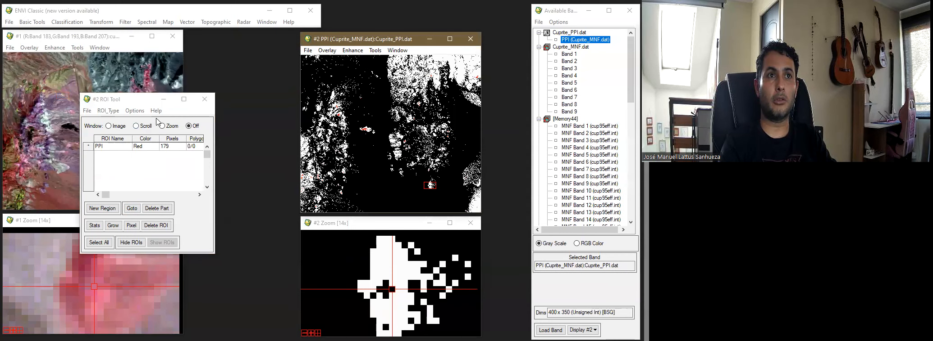
# - Create a yellow ROI named PPI > 100 from the PPI band using a band threshold with a minimum value of 100
pyautogui.click(134, 111)
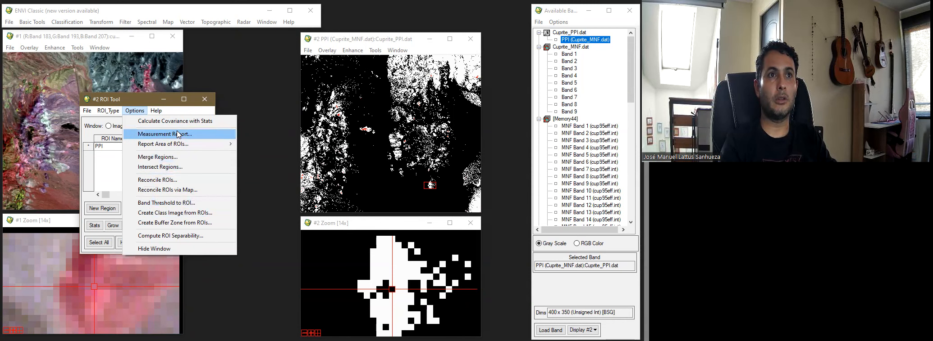
pyautogui.click(180, 204)
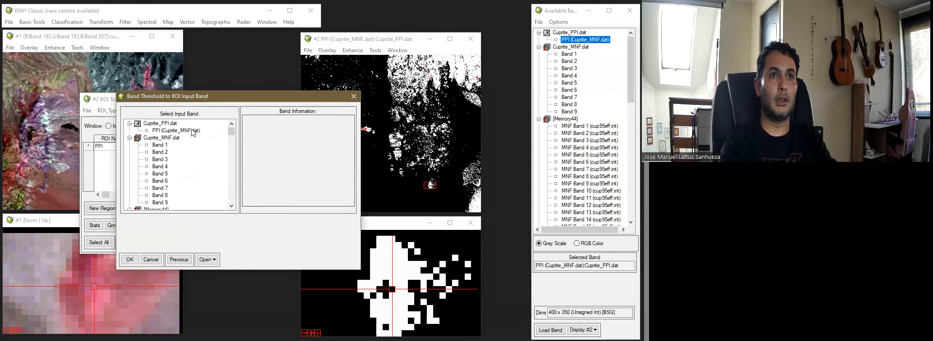
pyautogui.click(130, 260)
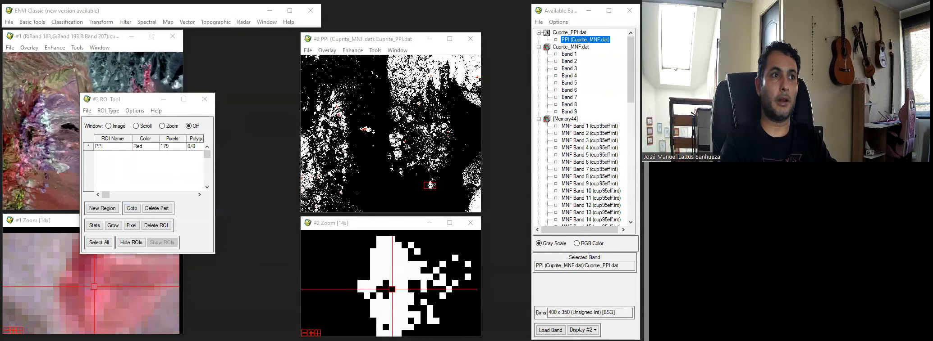
pyautogui.write('100')
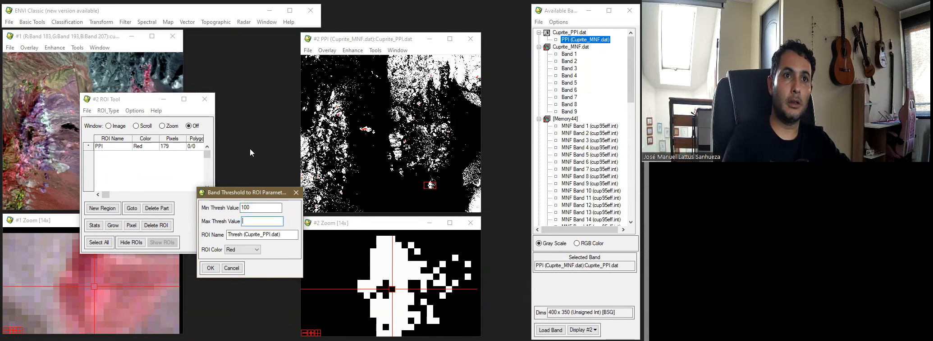
pyautogui.press('Tab')
pyautogui.press('Tab')
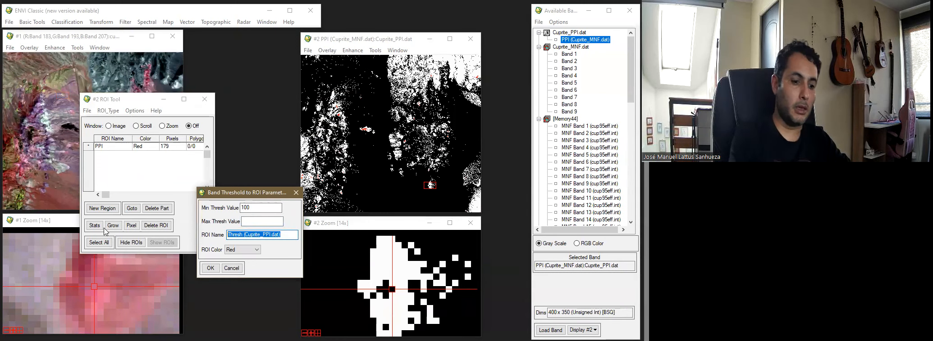
pyautogui.write('PPI > 100')
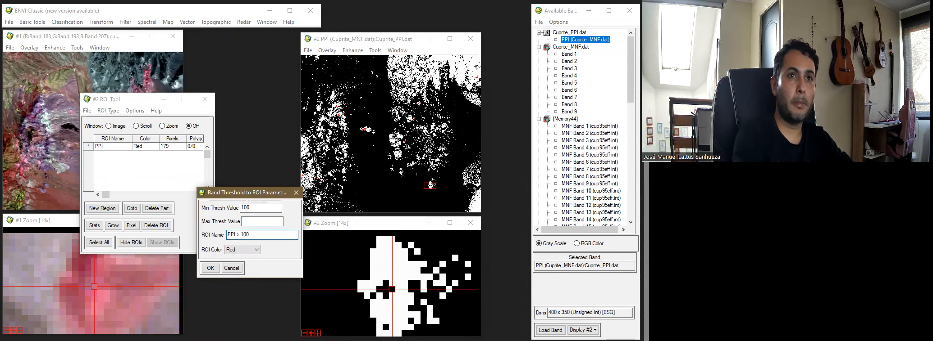
pyautogui.click(239, 252)
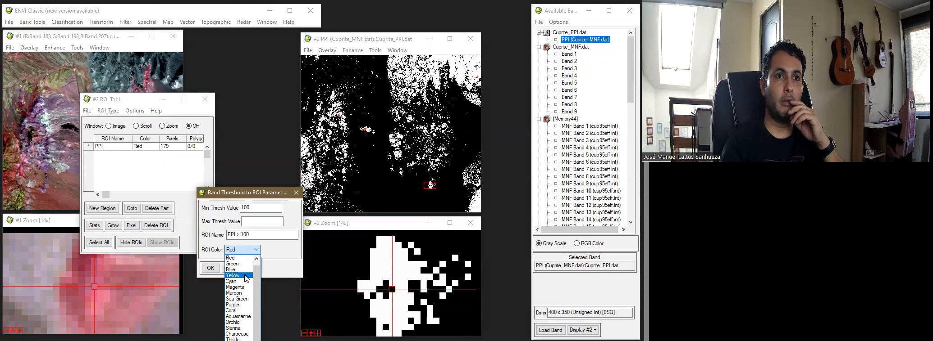
pyautogui.click(246, 276)
pyautogui.click(210, 269)
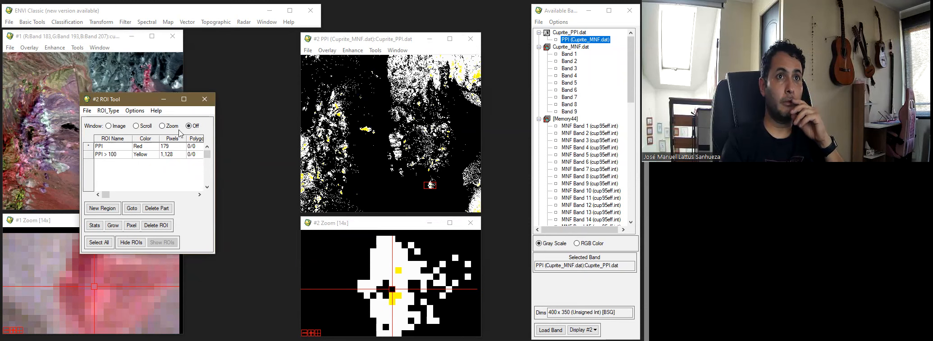
# - Close the ROI Tool, reopen it for display #2 and switch off ROI drawing
pyautogui.click(204, 99)
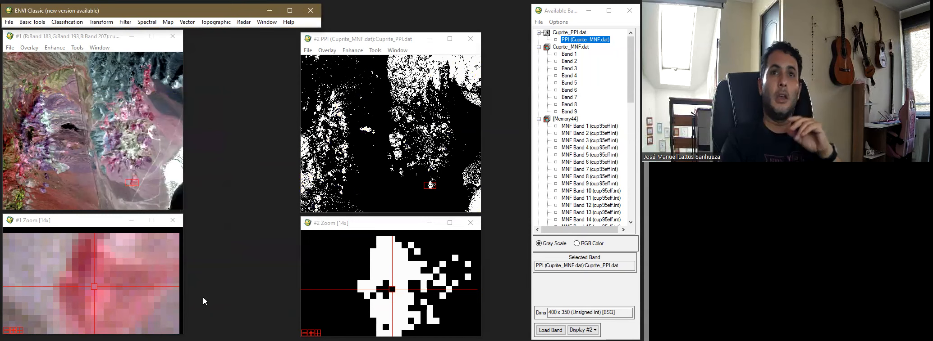
pyautogui.click(325, 51)
pyautogui.click(353, 110)
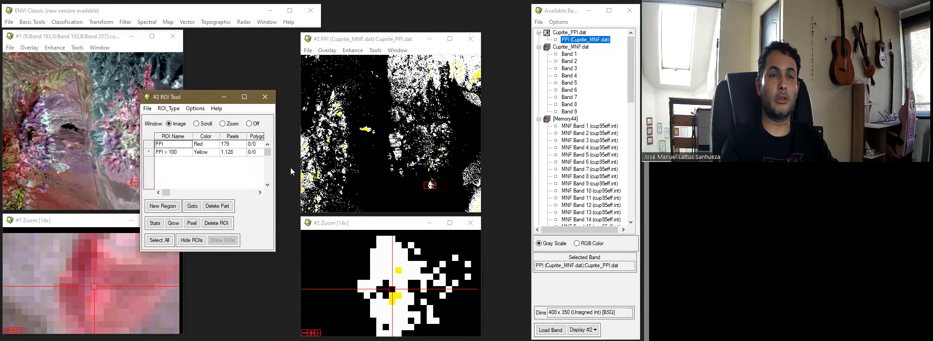
pyautogui.click(249, 124)
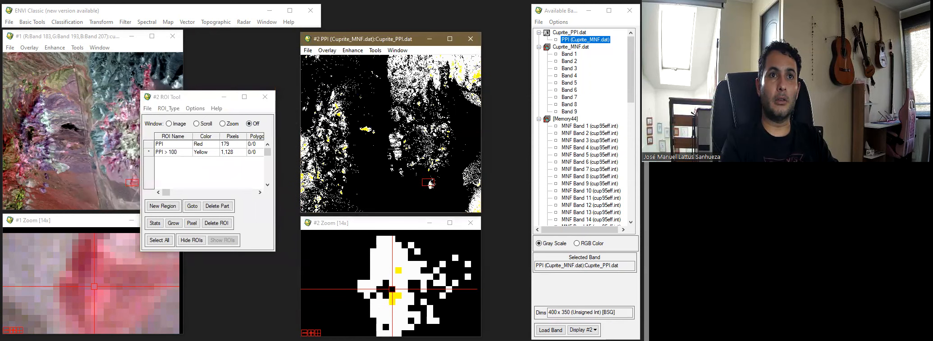
# - Examine the yellow PPI > 100 pixels over the dark central patch and the upper-right corner of the image at 8x zoom
pyautogui.click(362, 128)
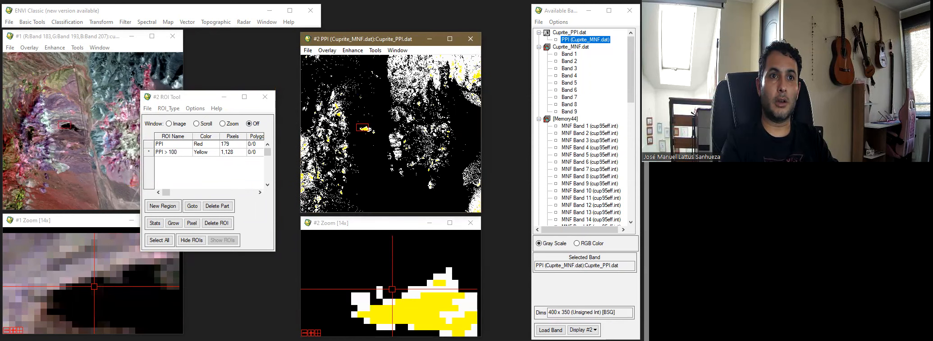
pyautogui.click(304, 334)
pyautogui.click(305, 333)
pyautogui.click(304, 334)
pyautogui.click(305, 334)
pyautogui.click(305, 333)
pyautogui.click(304, 334)
pyautogui.click(459, 109)
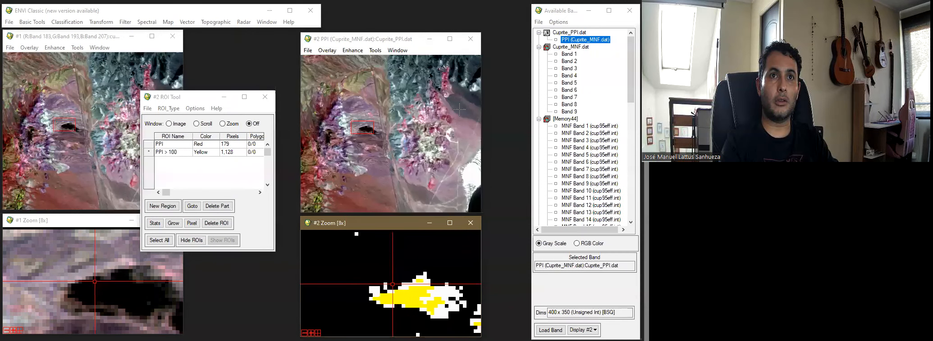
pyautogui.moveTo(367, 126); pyautogui.dragTo(483, 73)
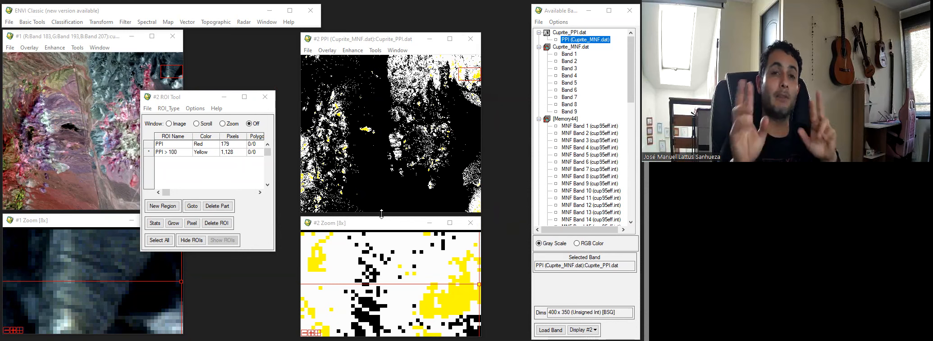
# - Move the ROI Tool aside, close display #2 and open the ROI Tool for display #1
pyautogui.click(148, 144)
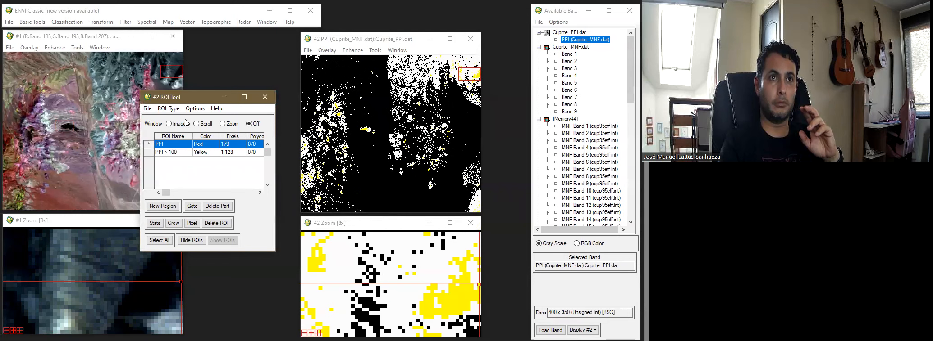
pyautogui.moveTo(206, 97); pyautogui.dragTo(272, 82)
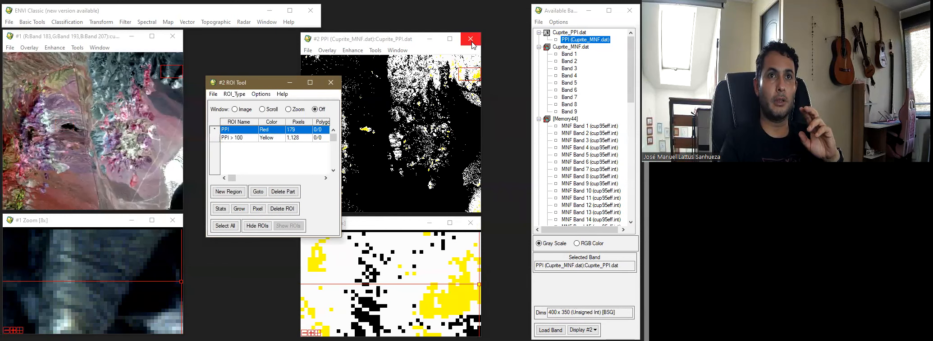
pyautogui.click(471, 42)
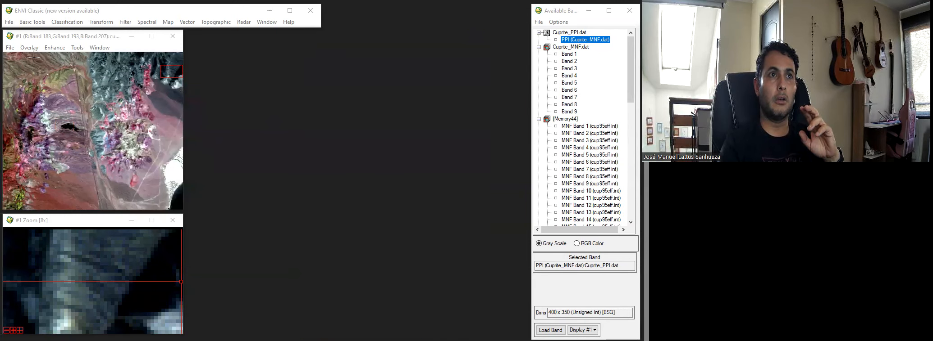
pyautogui.click(29, 48)
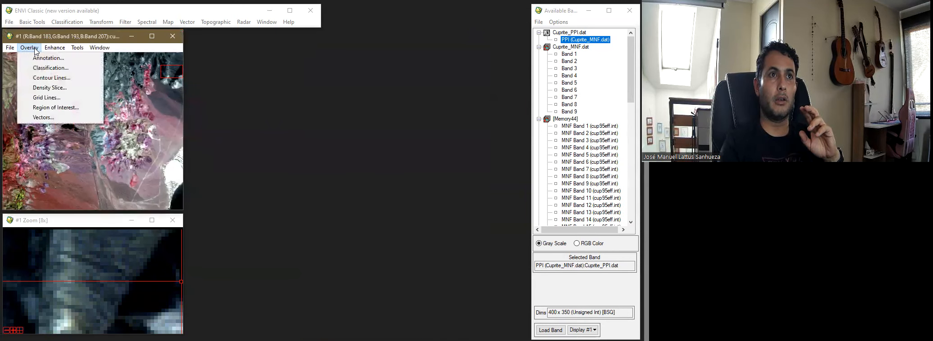
pyautogui.click(60, 108)
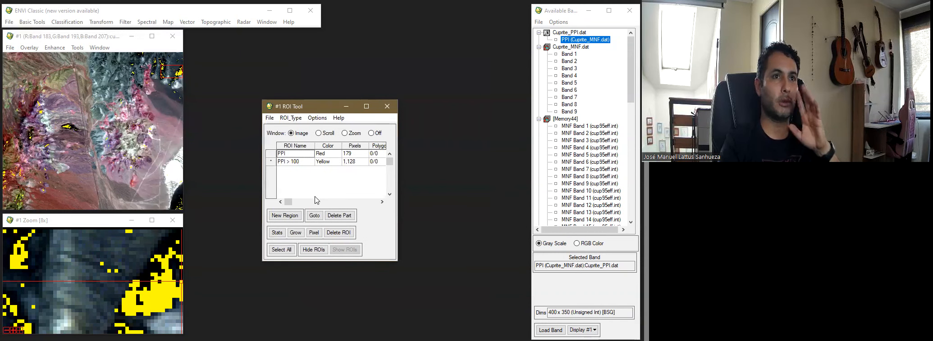
# - Draw a region covering the whole display #1 image into the red PPI ROI, and close the ROI Tool
pyautogui.click(270, 154)
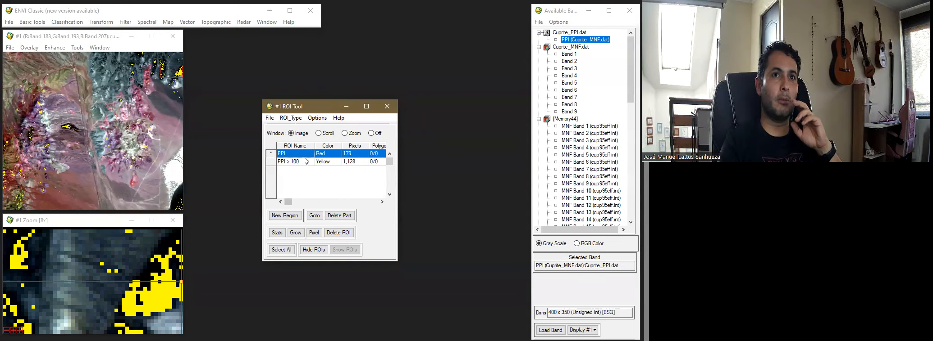
pyautogui.click(291, 118)
pyautogui.click(301, 157)
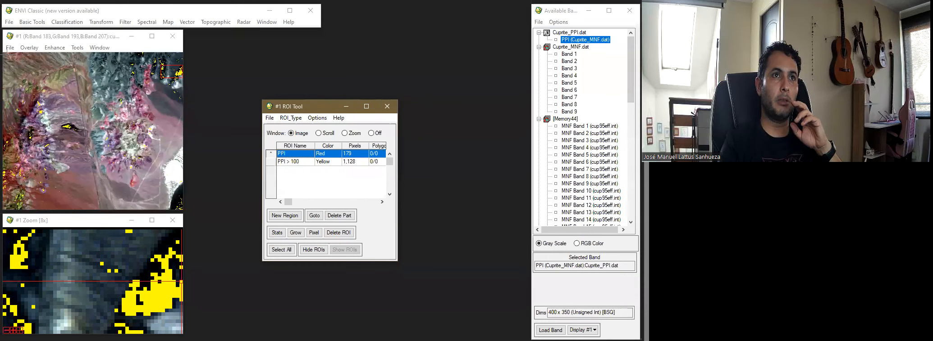
pyautogui.moveTo(7, 53); pyautogui.dragTo(183, 211)
pyautogui.rightClick(133, 157)
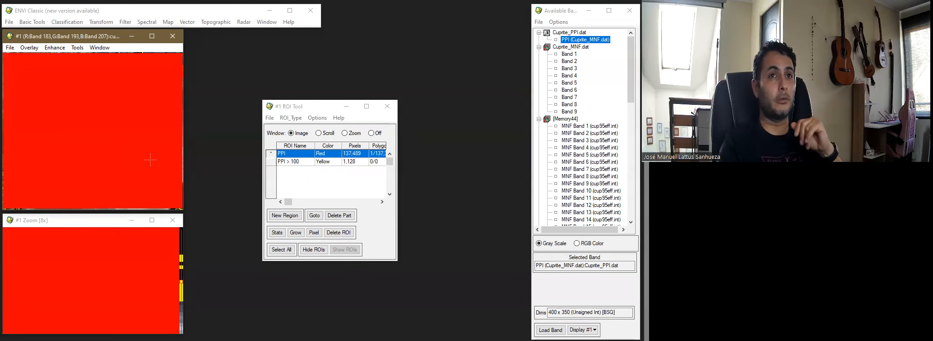
pyautogui.click(387, 106)
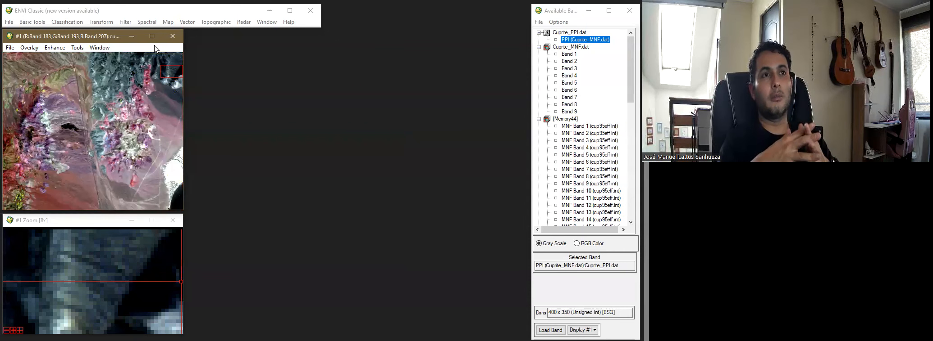
# - Start the n-D Visualizer with new data from Cuprite_MNF.dat, using all 9 bands and the red PPI ROI as input
pyautogui.click(148, 22)
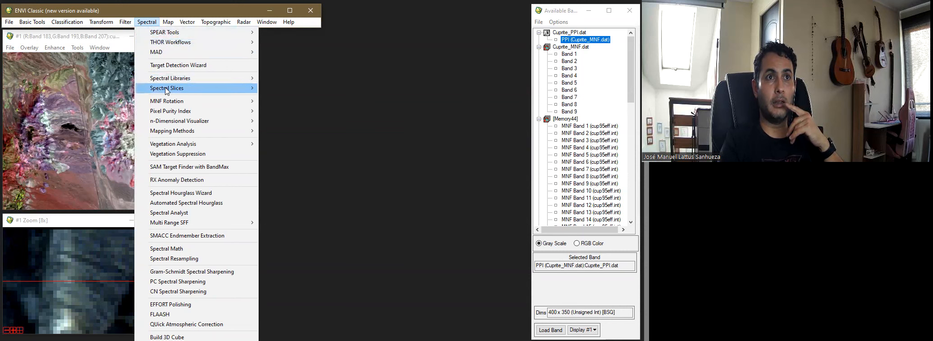
pyautogui.moveTo(175, 125)
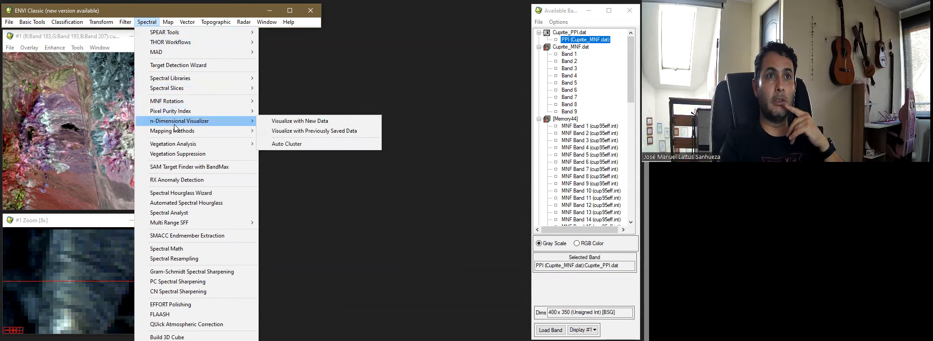
pyautogui.click(319, 120)
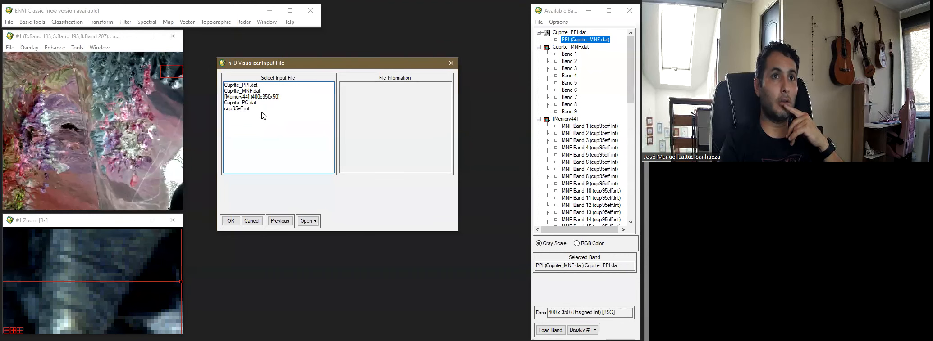
pyautogui.click(257, 91)
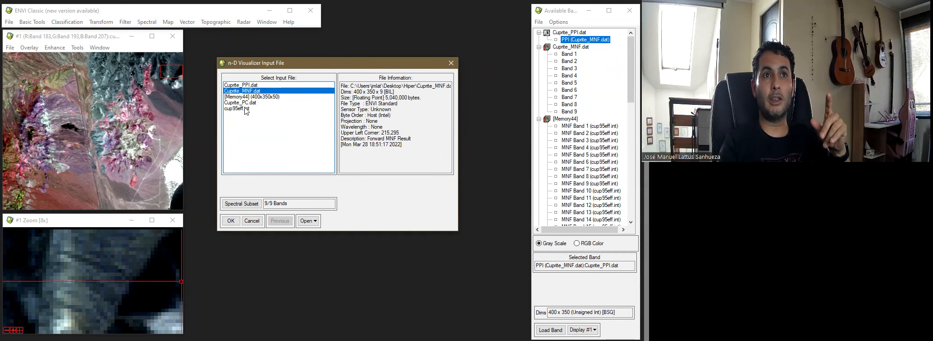
pyautogui.click(245, 109)
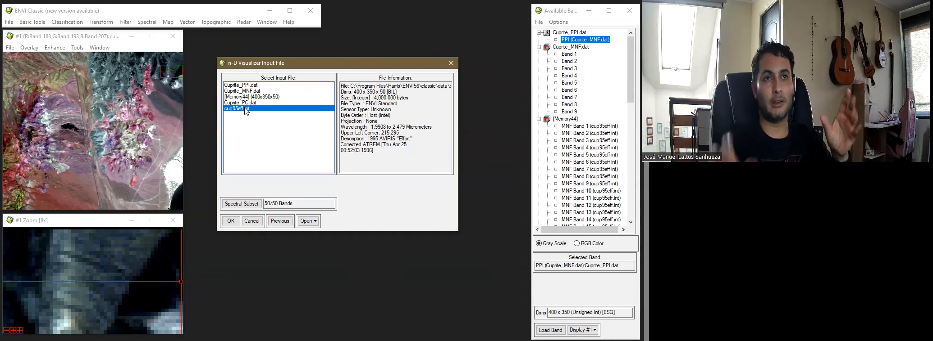
pyautogui.click(244, 92)
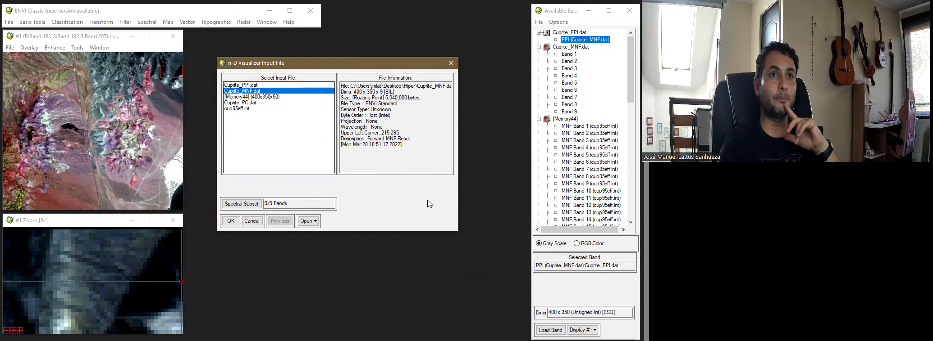
pyautogui.click(231, 221)
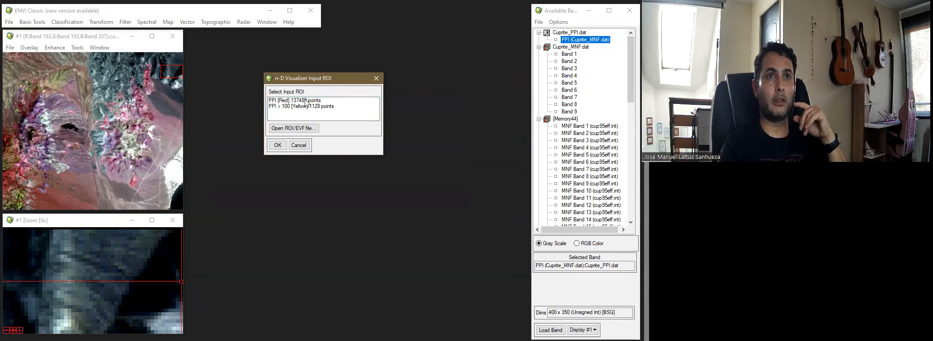
pyautogui.click(305, 101)
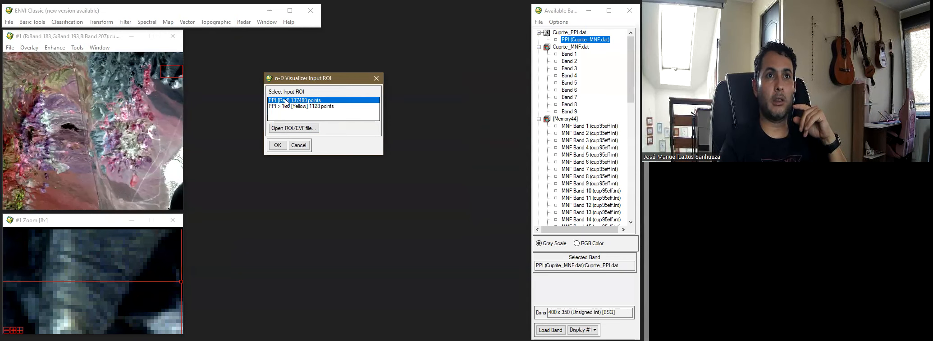
pyautogui.click(277, 146)
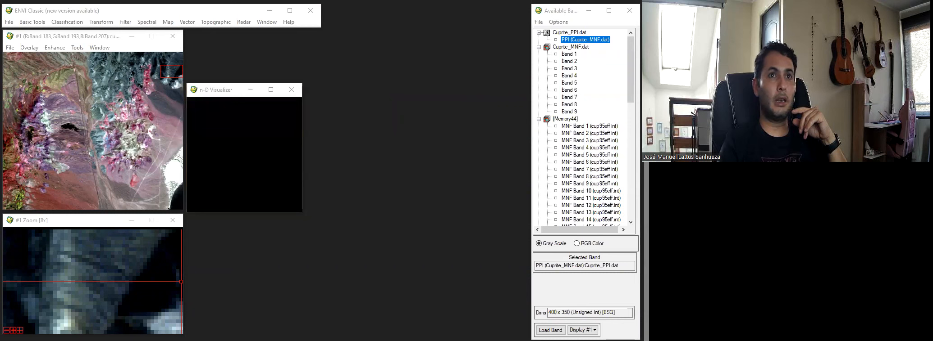
# - Enlarge the n-D Visualizer window beside the image display and place the n-D Controls window next to it
pyautogui.click(222, 91)
pyautogui.moveTo(226, 84); pyautogui.dragTo(226, 36)
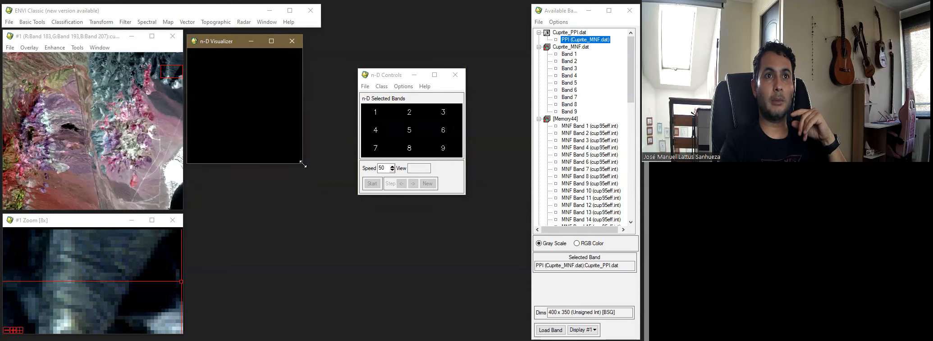
pyautogui.moveTo(302, 165); pyautogui.dragTo(371, 212)
pyautogui.click(399, 74)
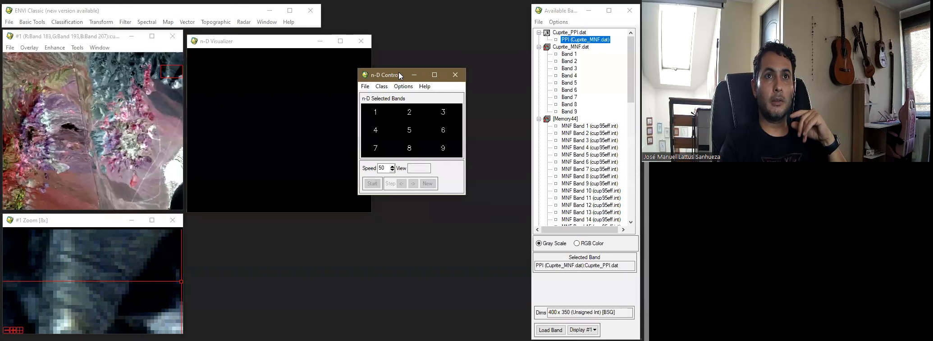
pyautogui.moveTo(399, 72); pyautogui.dragTo(417, 40)
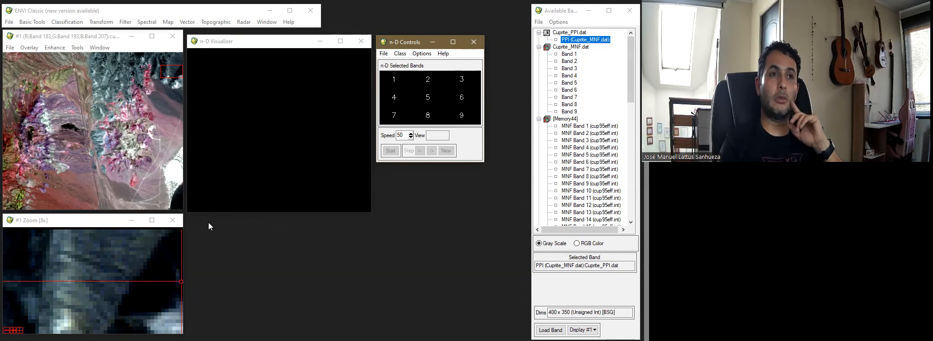
# - View the scatter plot of bands 1 and 2, and switch it to bands 3 and 5 for comparison
pyautogui.click(395, 79)
pyautogui.click(428, 80)
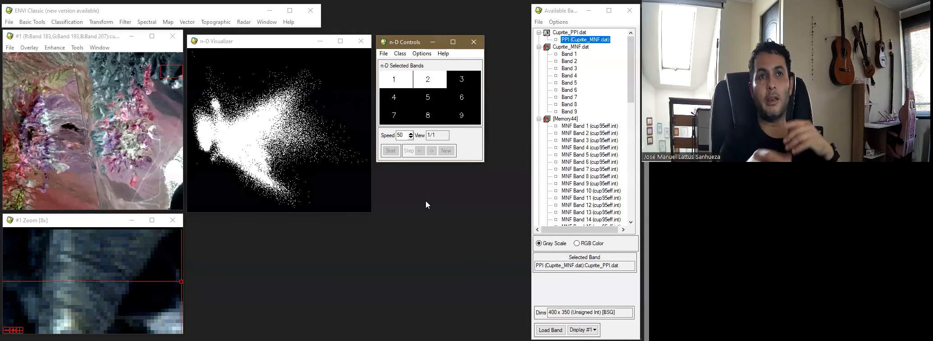
pyautogui.click(403, 81)
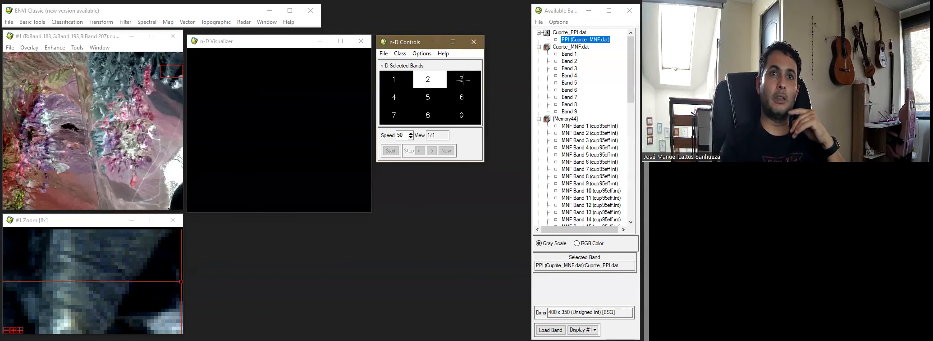
pyautogui.click(451, 81)
pyautogui.click(440, 80)
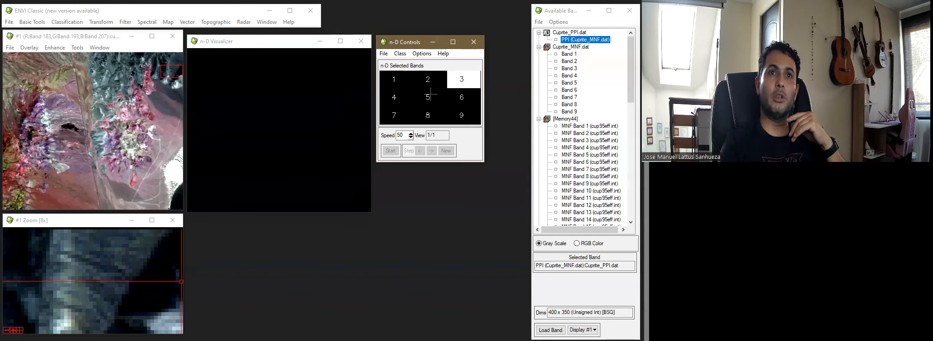
pyautogui.click(428, 97)
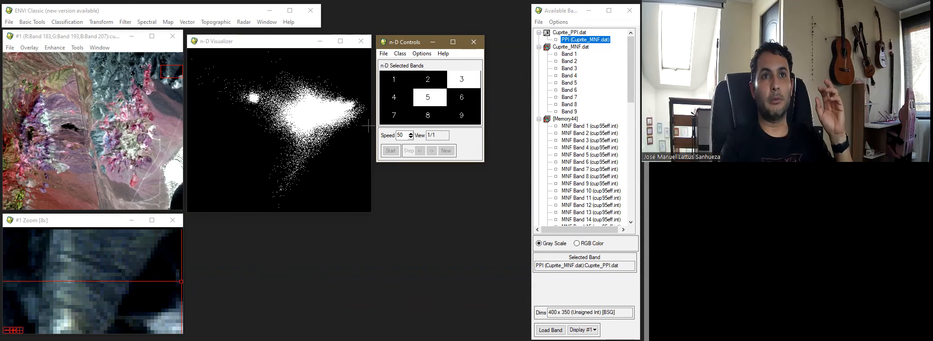
# - Try other band combinations in the scatter plot, ending with bands 2, 3, 5 and 9 selected
pyautogui.click(427, 95)
pyautogui.click(461, 80)
pyautogui.click(461, 115)
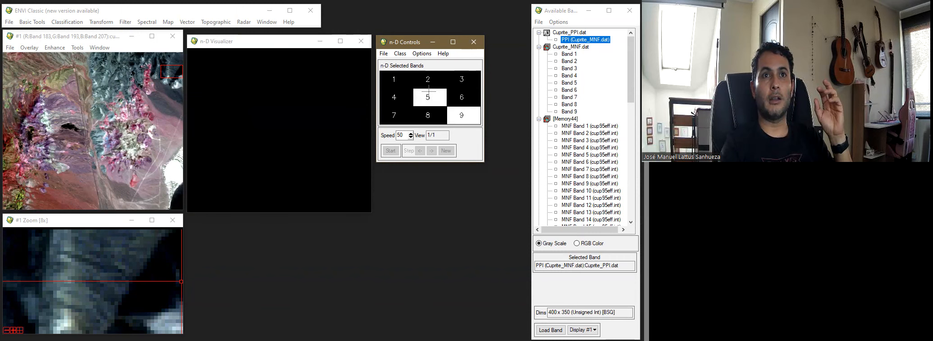
pyautogui.click(428, 97)
pyautogui.click(430, 97)
pyautogui.click(397, 99)
pyautogui.click(398, 100)
pyautogui.click(429, 97)
pyautogui.click(460, 81)
pyautogui.click(435, 82)
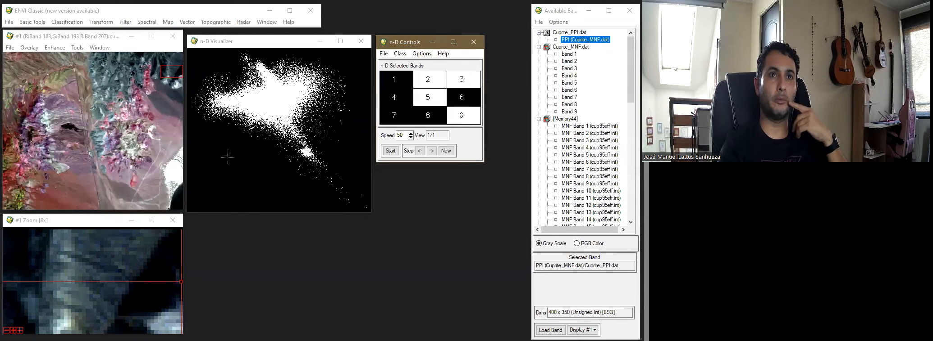
# - Show the plot axes and change the band selection to 1, 2 and 3
pyautogui.click(421, 54)
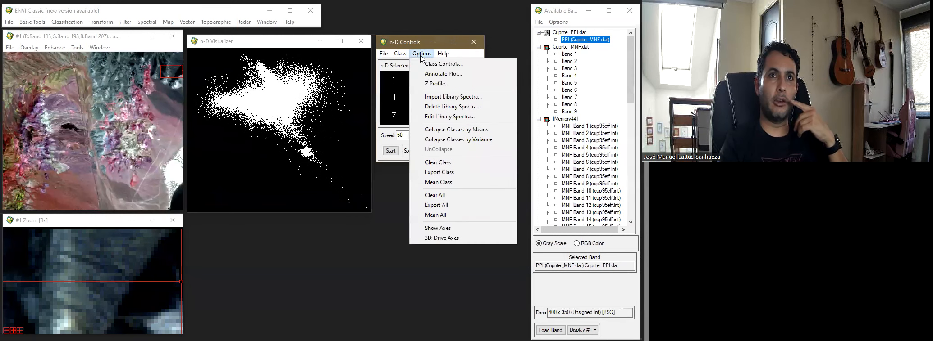
pyautogui.click(446, 230)
pyautogui.click(404, 82)
pyautogui.click(440, 101)
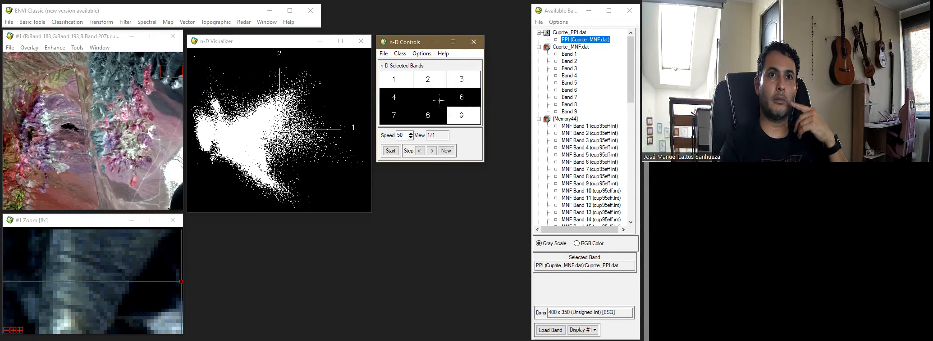
pyautogui.click(456, 116)
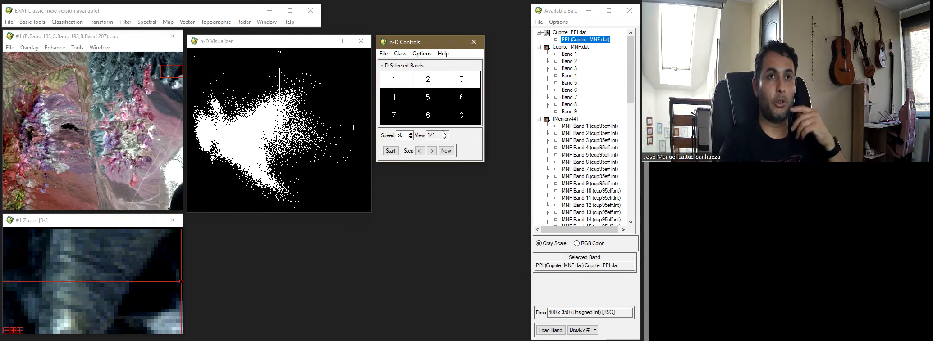
# - Use 3D: Drive Axes to rotate the scatter plot of bands 1, 2 and 3 by hand
pyautogui.click(427, 56)
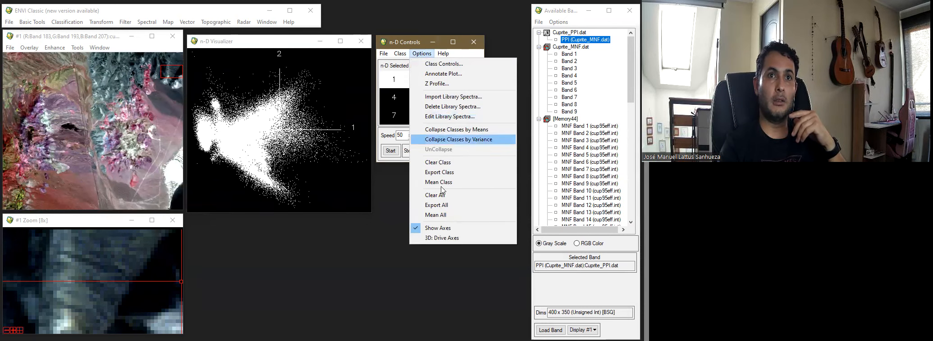
pyautogui.click(440, 239)
pyautogui.moveTo(295, 157)
pyautogui.mouseDown()
pyautogui.moveTo(323, 166)
pyautogui.moveTo(295, 138)
pyautogui.moveTo(277, 178)
pyautogui.moveTo(299, 178)
pyautogui.moveTo(284, 162)
pyautogui.mouseUp()
pyautogui.moveTo(340, 203); pyautogui.dragTo(371, 107)
# - Start the scatter plot's automatic rotation and add bands 4 through 9 to the selection so all nine bands are displayed
pyautogui.click(394, 97)
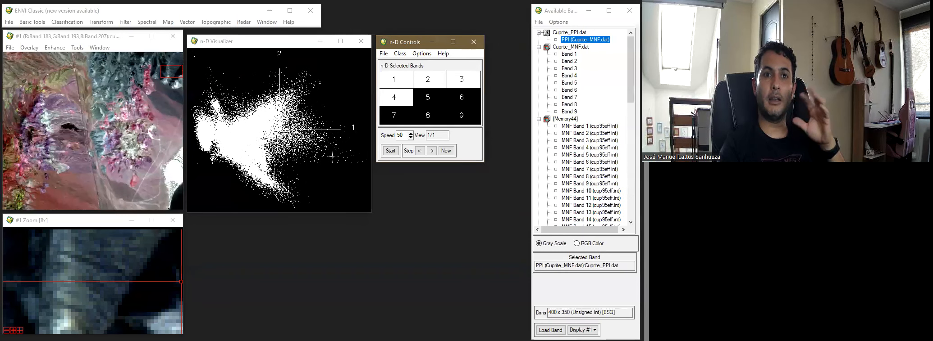
pyautogui.click(390, 152)
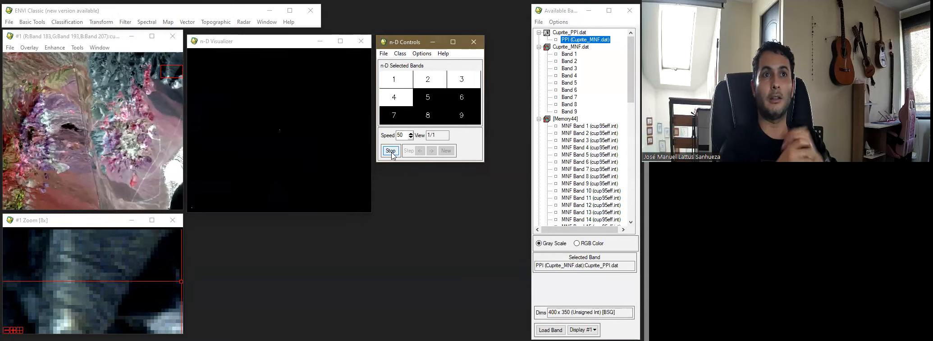
pyautogui.click(423, 97)
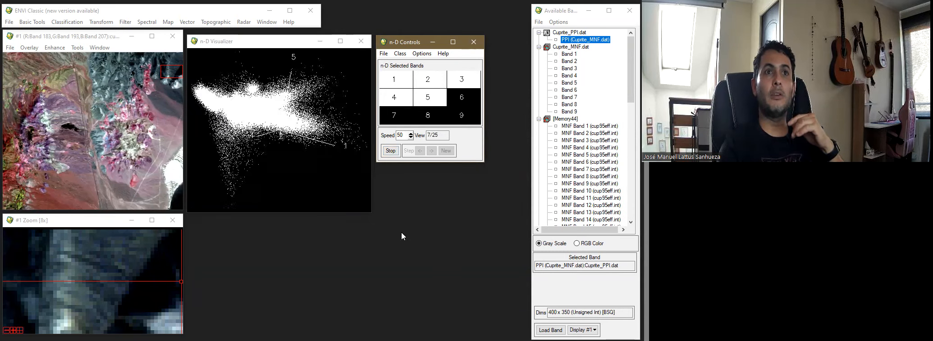
pyautogui.click(394, 116)
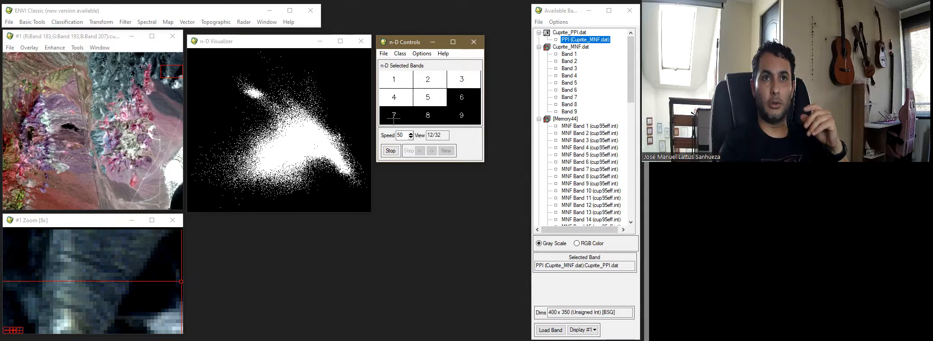
pyautogui.click(427, 116)
pyautogui.click(462, 115)
pyautogui.click(461, 97)
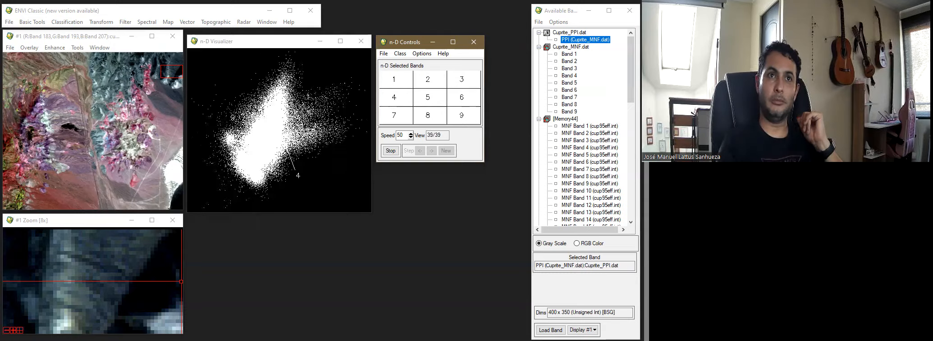
# - Close the current n-D Visualizer and open a new one with Cuprite_MNF.dat and the yellow PPI > 100 region of interest
pyautogui.click(361, 41)
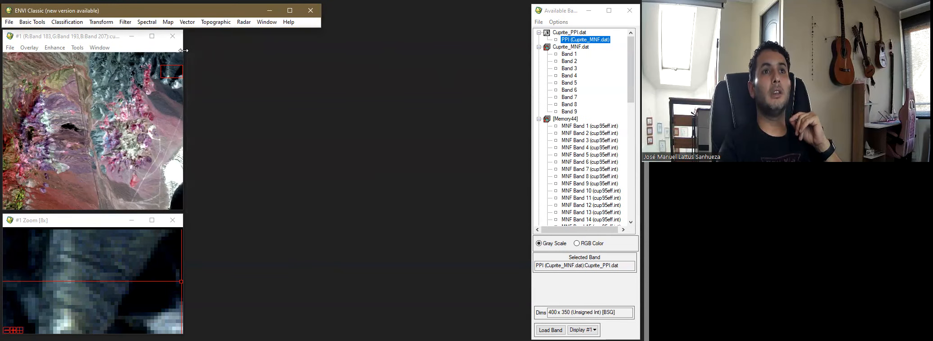
pyautogui.click(148, 22)
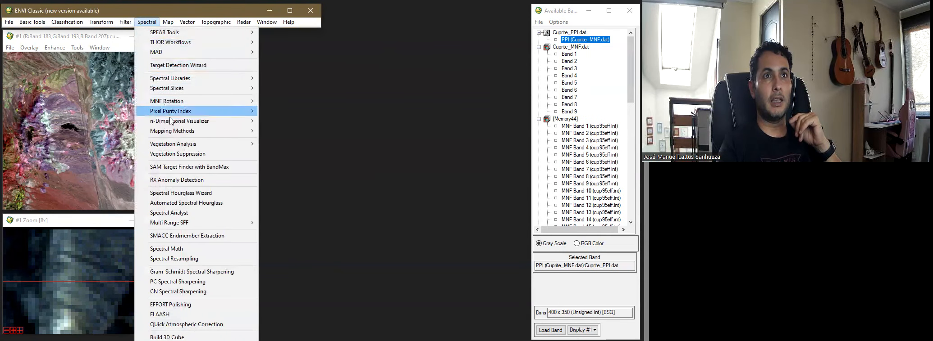
pyautogui.moveTo(174, 121)
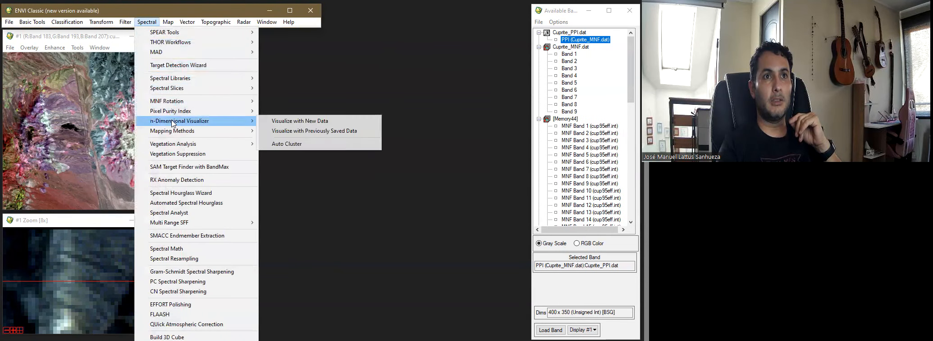
pyautogui.click(303, 122)
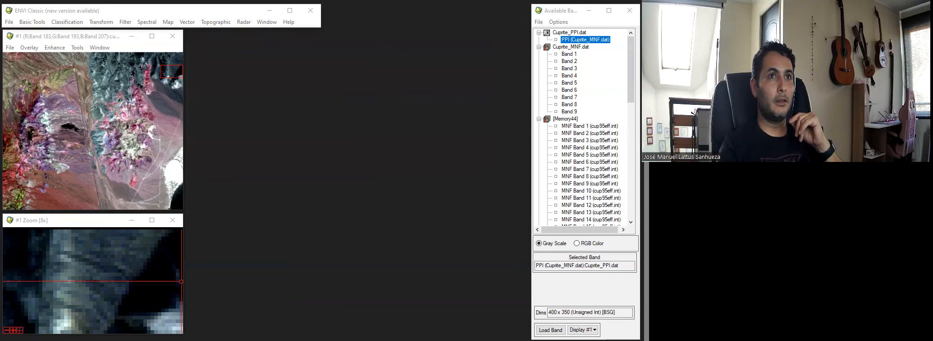
pyautogui.click(264, 117)
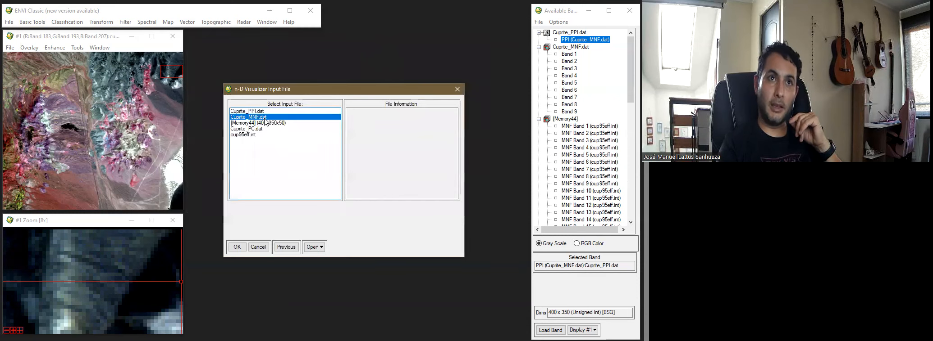
pyautogui.click(237, 247)
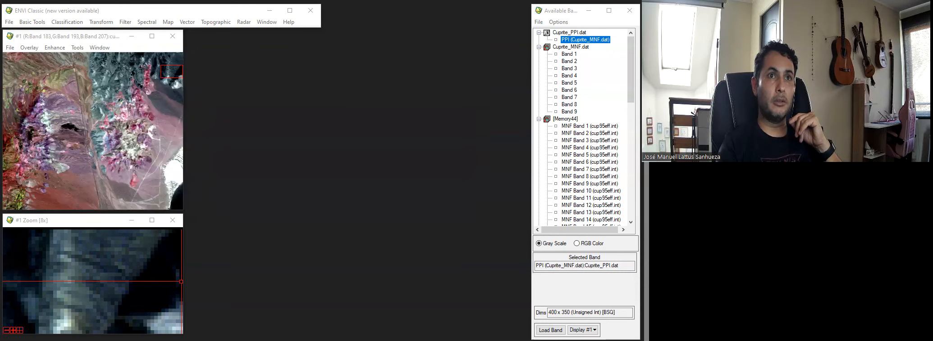
pyautogui.click(314, 117)
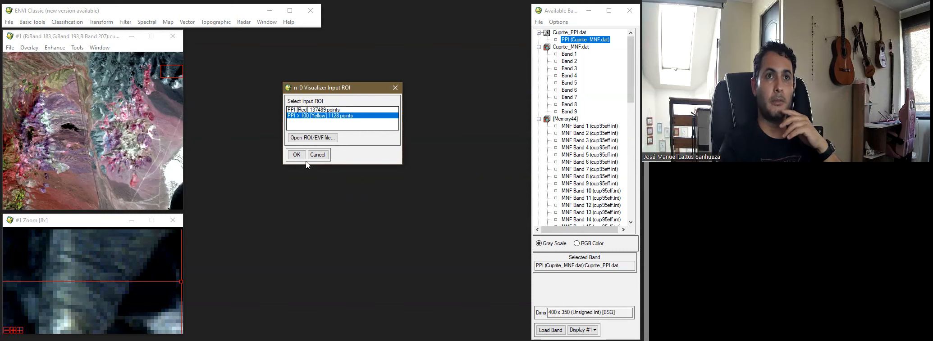
pyautogui.click(296, 154)
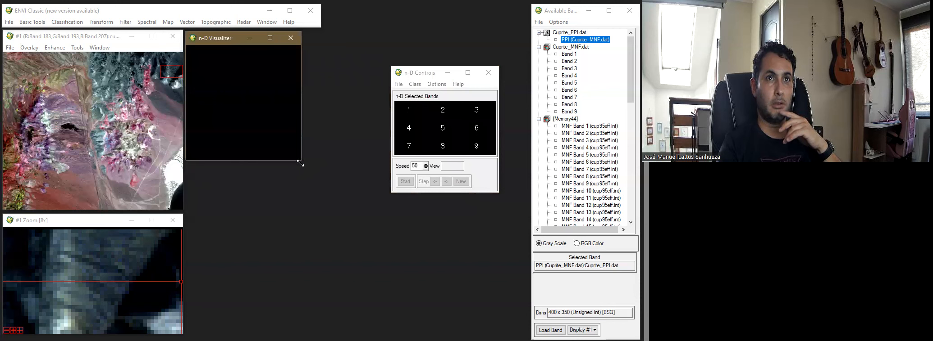
# - Enlarge the n-D Visualizer window and place the n-D Controls window right beside it
pyautogui.moveTo(300, 163); pyautogui.dragTo(369, 212)
pyautogui.click(419, 74)
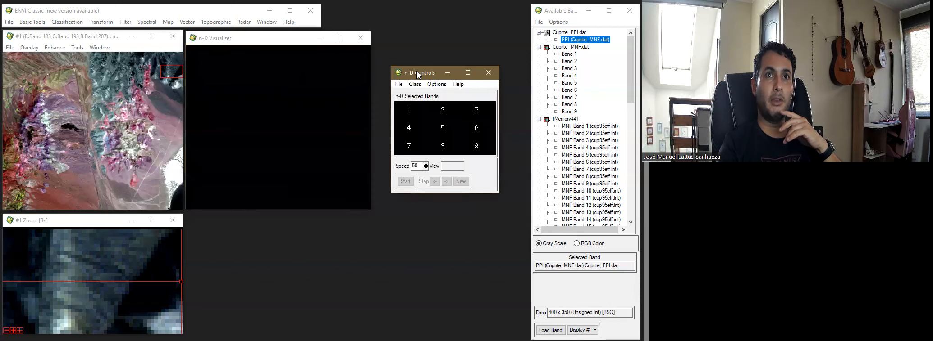
pyautogui.moveTo(416, 71); pyautogui.dragTo(400, 35)
# - Select all nine MNF bands for the scatter plot of the PPI > 100 pixels
pyautogui.click(392, 74)
pyautogui.click(426, 74)
pyautogui.click(450, 80)
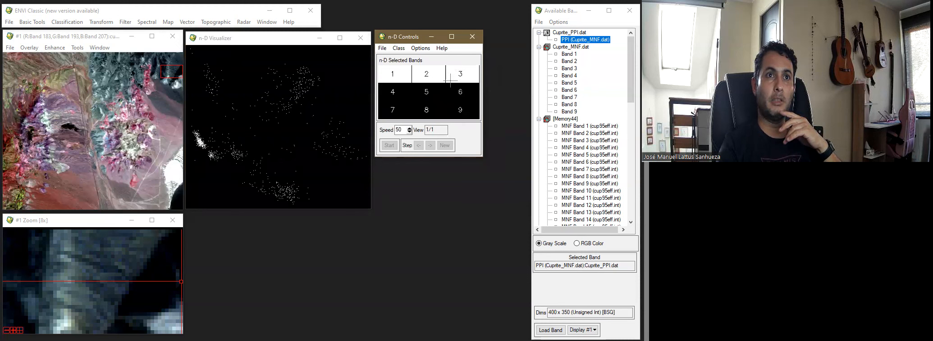
pyautogui.click(393, 92)
pyautogui.click(426, 92)
pyautogui.click(455, 92)
pyautogui.click(453, 110)
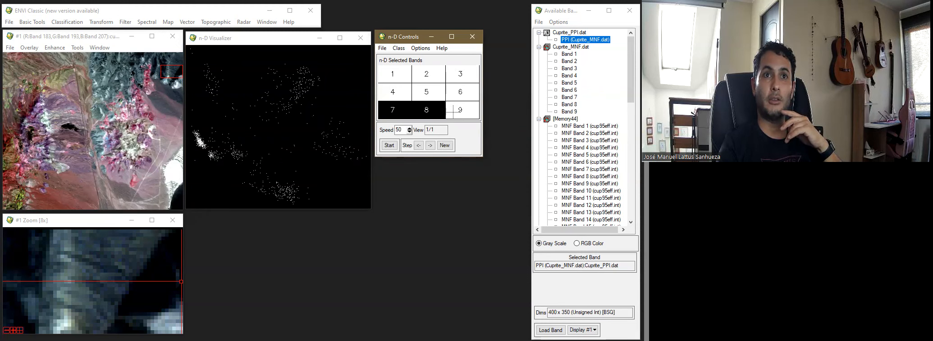
pyautogui.click(428, 111)
pyautogui.click(395, 111)
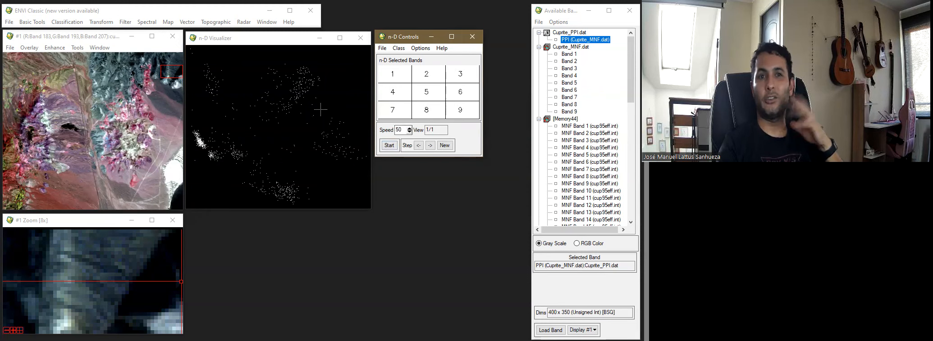
# - Start the automatic rotation of the nine-band scatter plot and show its axes
pyautogui.click(388, 145)
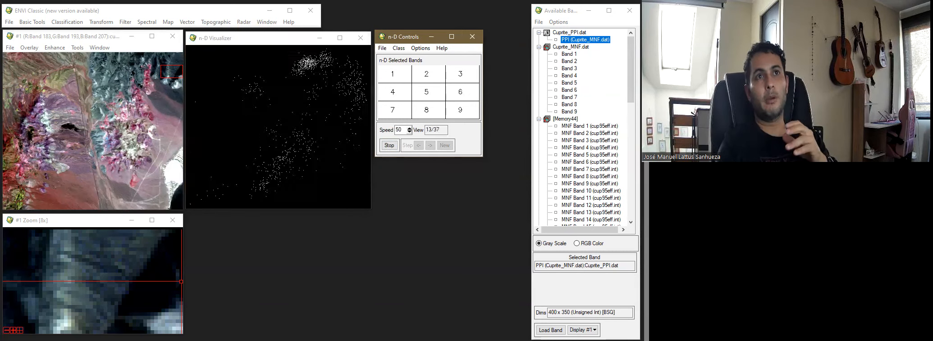
pyautogui.click(419, 47)
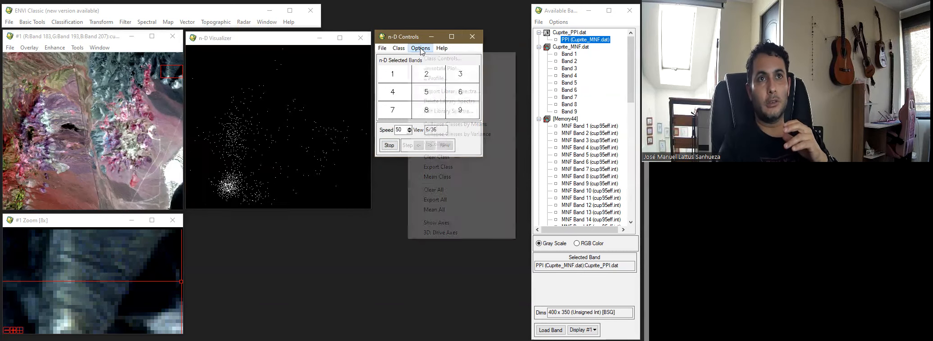
pyautogui.click(447, 224)
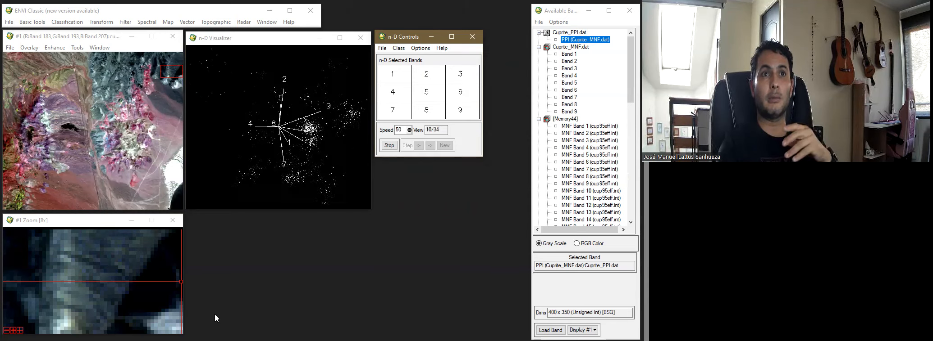
# - Try rotation speeds of 20 and 50, and settle on a speed of 40
pyautogui.moveTo(403, 133); pyautogui.dragTo(365, 125)
pyautogui.write('20')
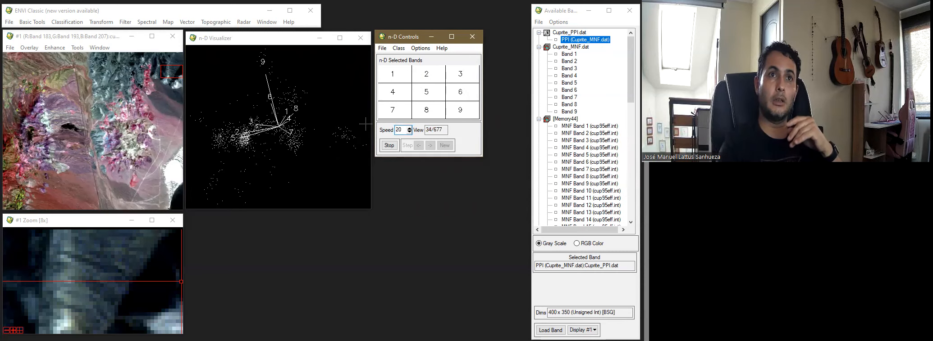
pyautogui.click(409, 128)
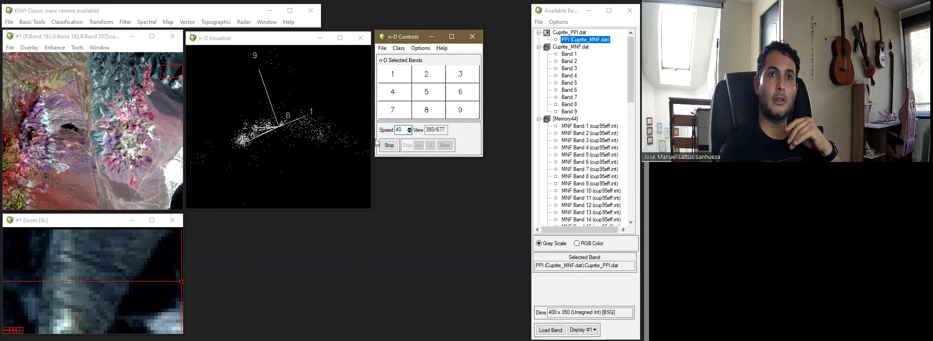
pyautogui.click(410, 128)
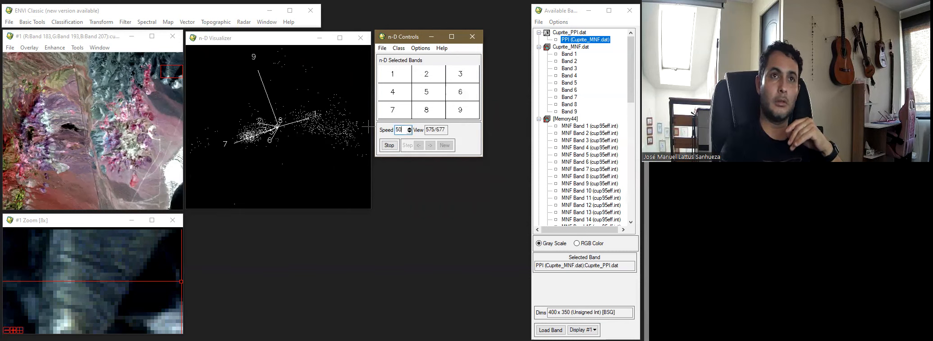
pyautogui.press('Return')
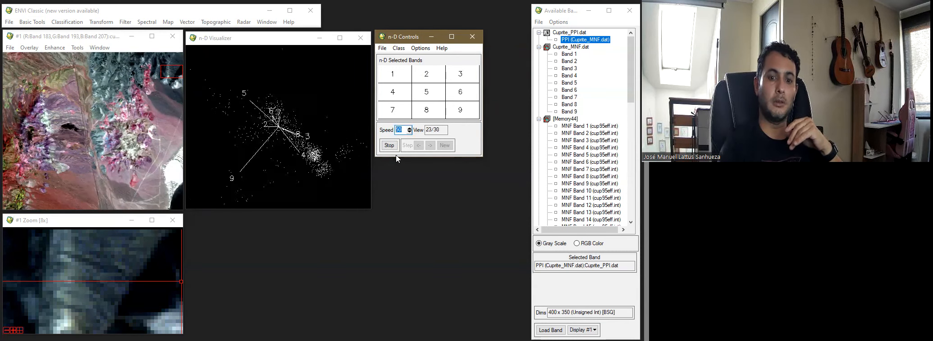
pyautogui.press('Down')
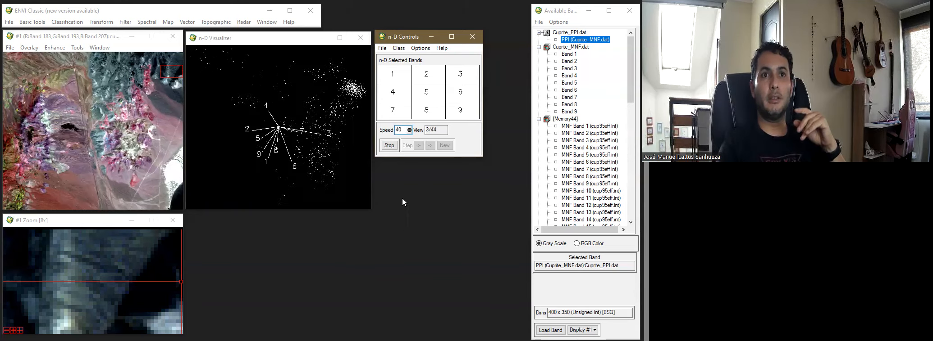
# - Deselect bands 4 through 9, keeping only 1, 2 and 3, and stop the rotation at a view with separated clusters
pyautogui.click(463, 91)
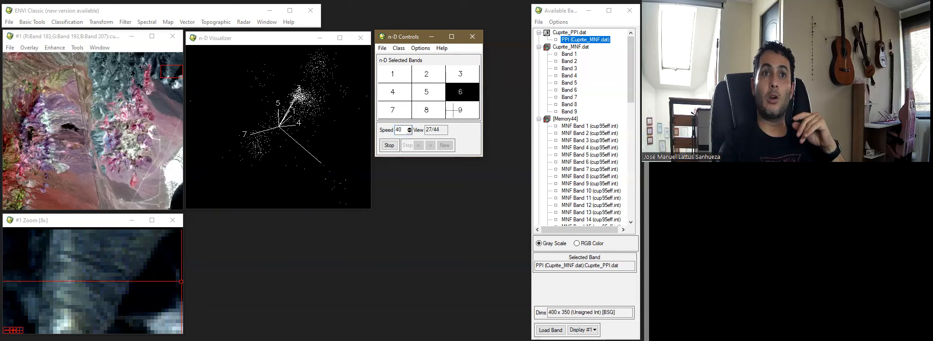
pyautogui.click(460, 110)
pyautogui.click(426, 110)
pyautogui.click(427, 92)
pyautogui.click(392, 92)
pyautogui.click(398, 107)
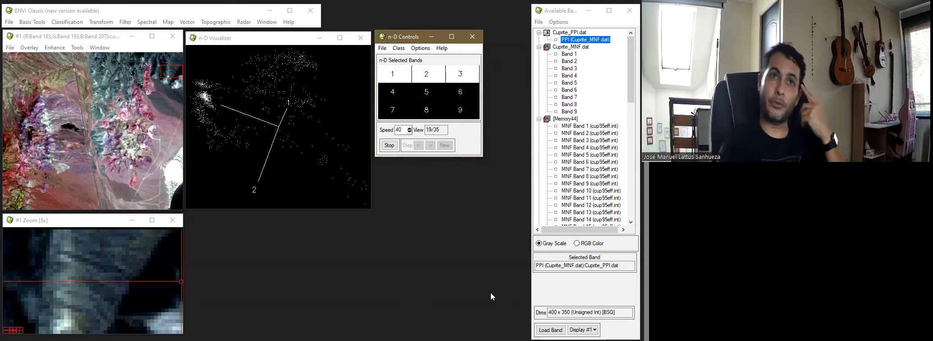
pyautogui.click(386, 146)
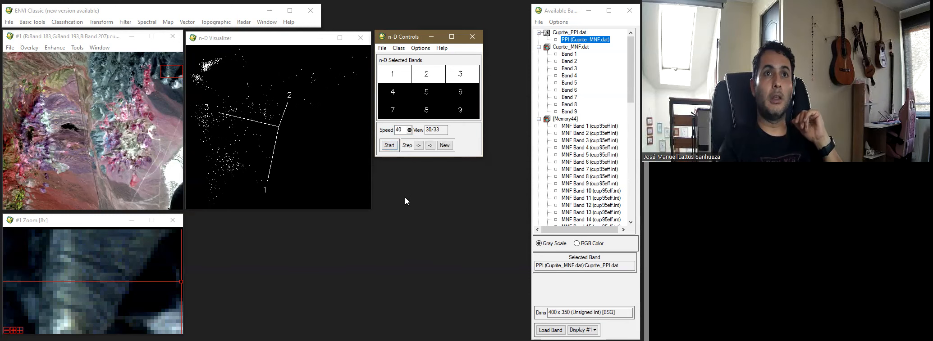
# - Choose the Red class and outline the dense pixel cluster at the scatter plot's upper-left corner
pyautogui.click(398, 48)
pyautogui.moveTo(419, 72)
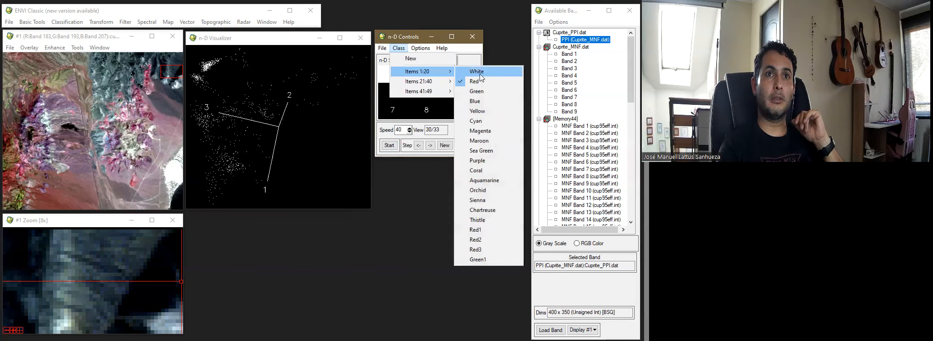
pyautogui.click(483, 82)
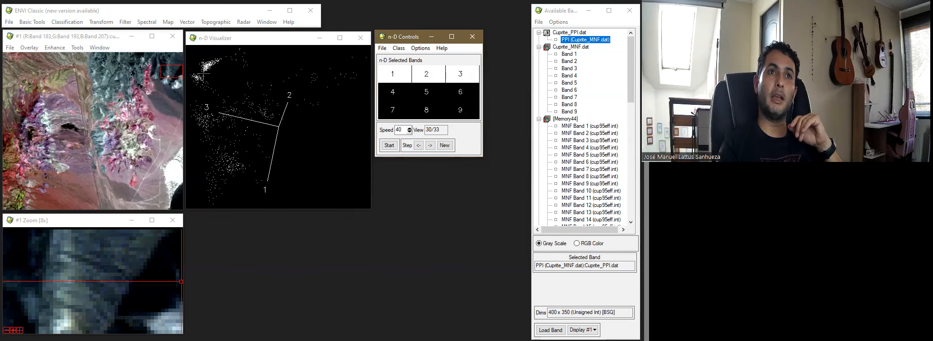
pyautogui.click(207, 60)
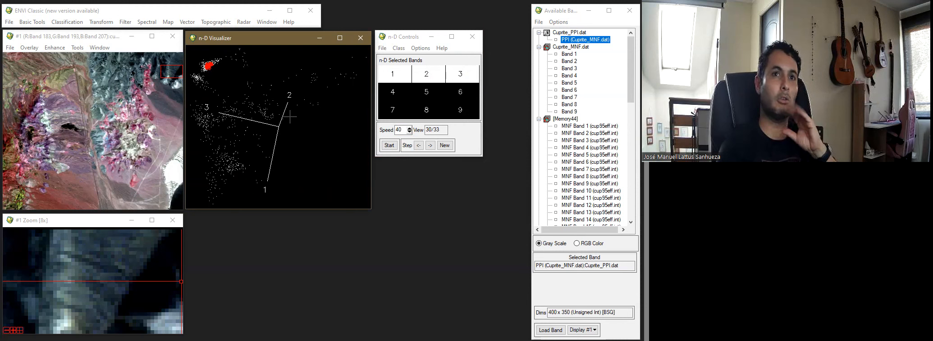
# - Create a new class and outline the small pixel cluster just below the red one
pyautogui.click(399, 48)
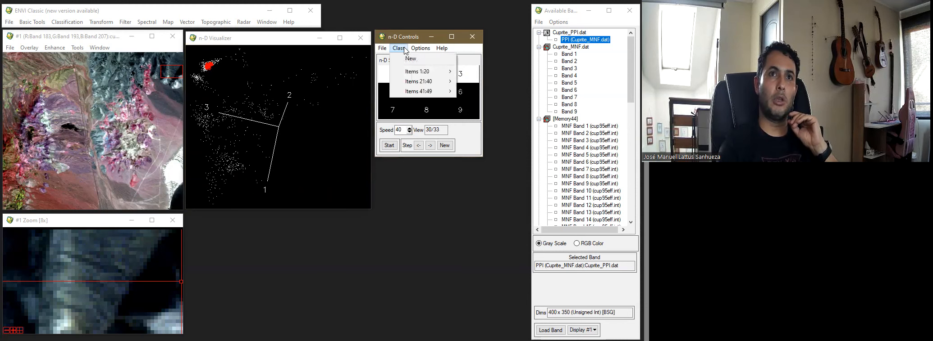
pyautogui.click(409, 62)
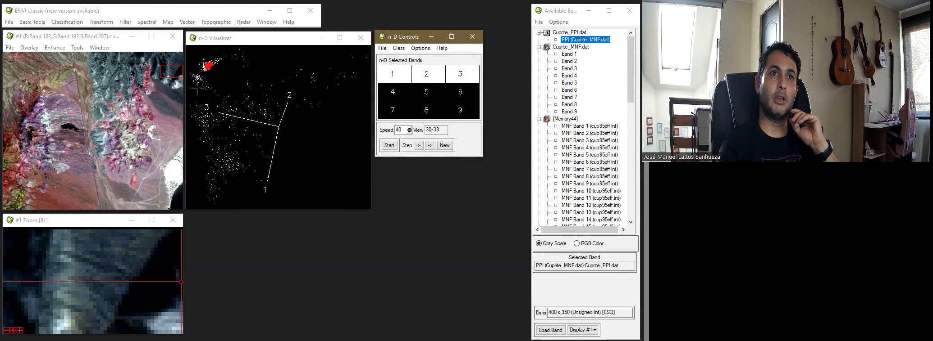
pyautogui.click(201, 81)
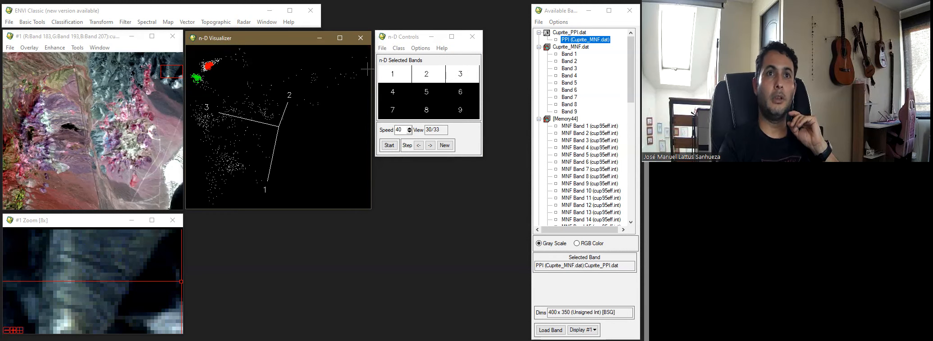
# - Create a new class and outline the sparse pixel cluster at the scatter plot's upper right
pyautogui.click(399, 48)
pyautogui.click(407, 62)
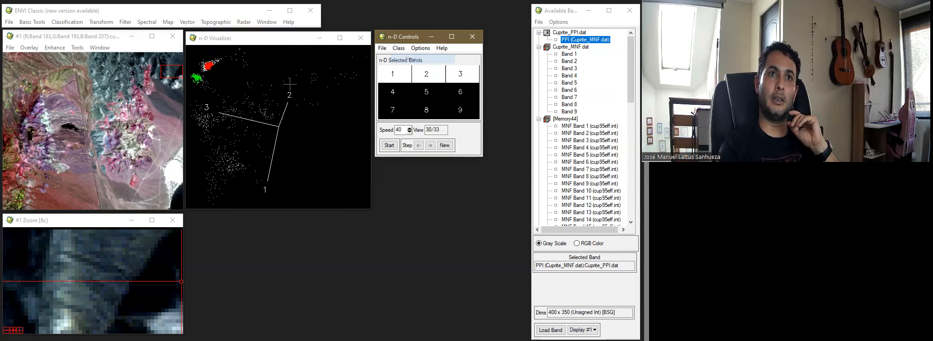
pyautogui.click(316, 71)
pyautogui.moveTo(303, 76); pyautogui.dragTo(316, 85)
pyautogui.rightClick(334, 104)
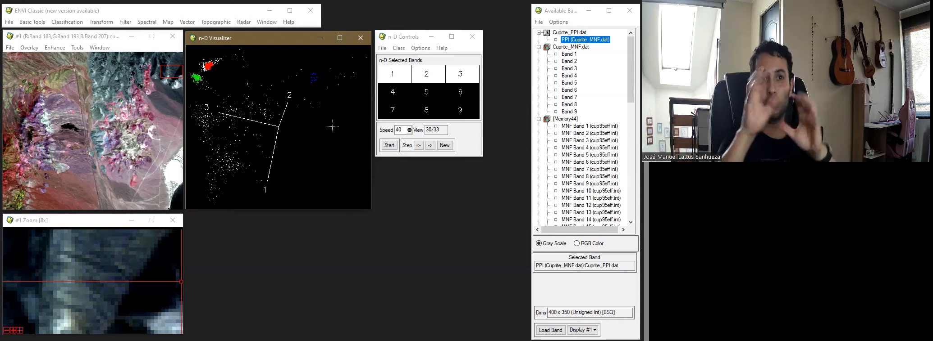
# - Resume the rotation and add band 4 to the plotted bands
pyautogui.click(389, 147)
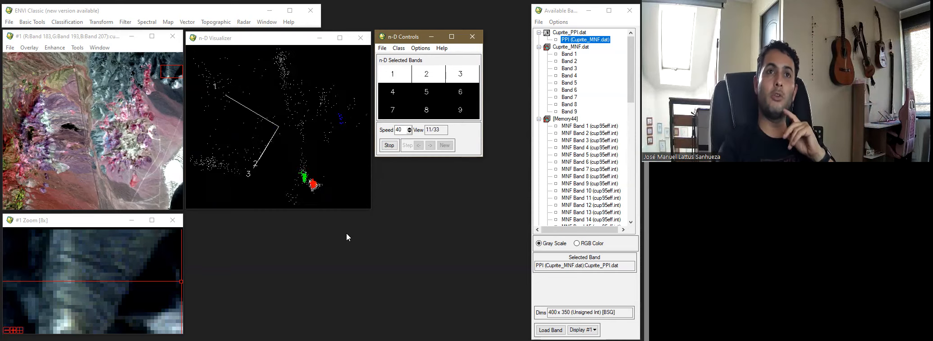
pyautogui.click(398, 48)
pyautogui.moveTo(422, 72)
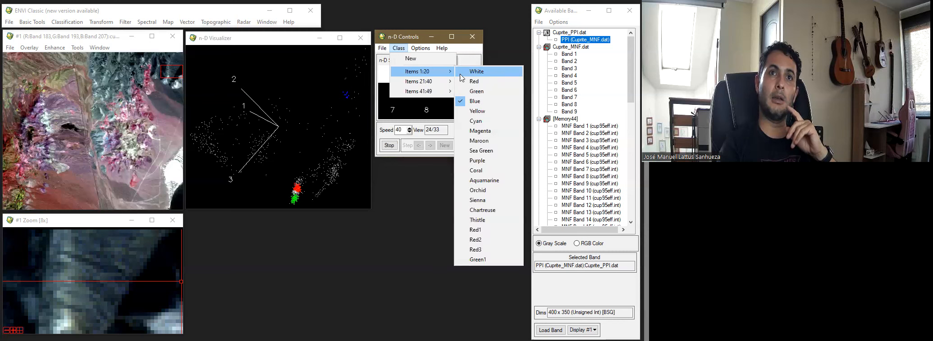
pyautogui.click(465, 72)
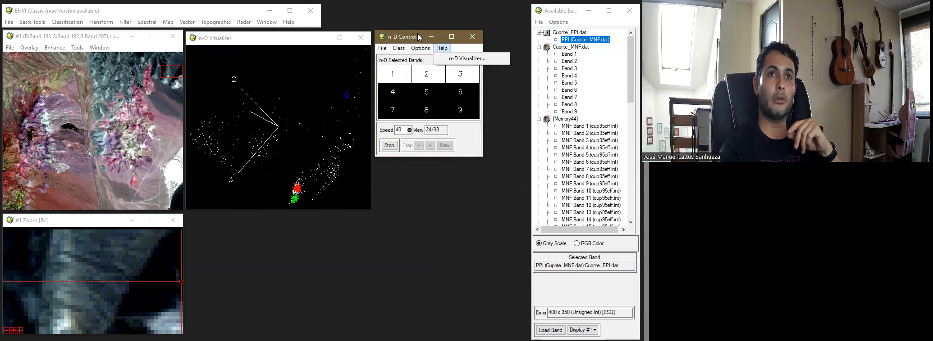
pyautogui.click(393, 92)
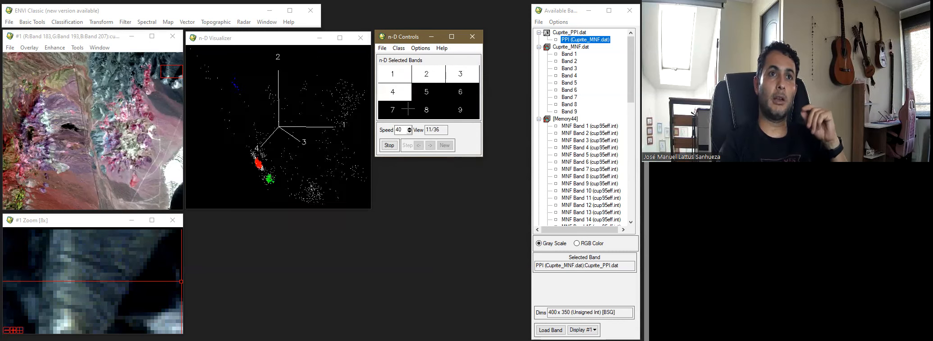
# - Set the rotation speed to 30 and restart the rotation with the four bands
pyautogui.click(389, 145)
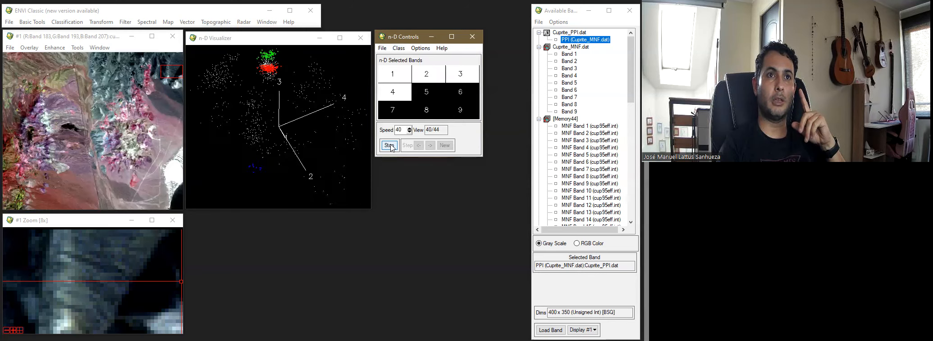
pyautogui.click(410, 146)
pyautogui.doubleClick(400, 129)
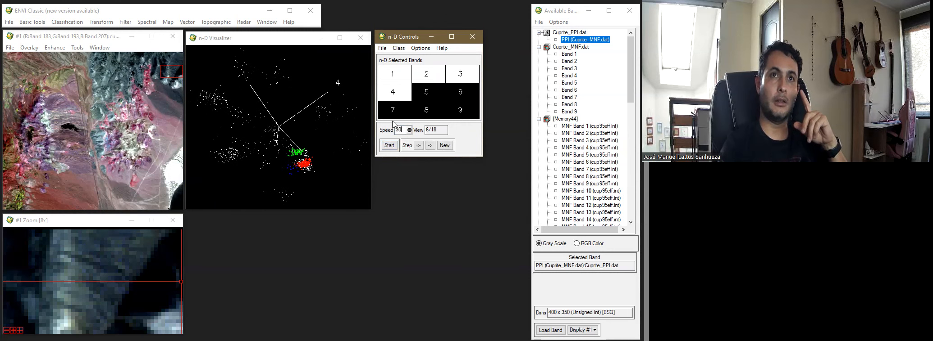
pyautogui.write('30')
pyautogui.click(389, 146)
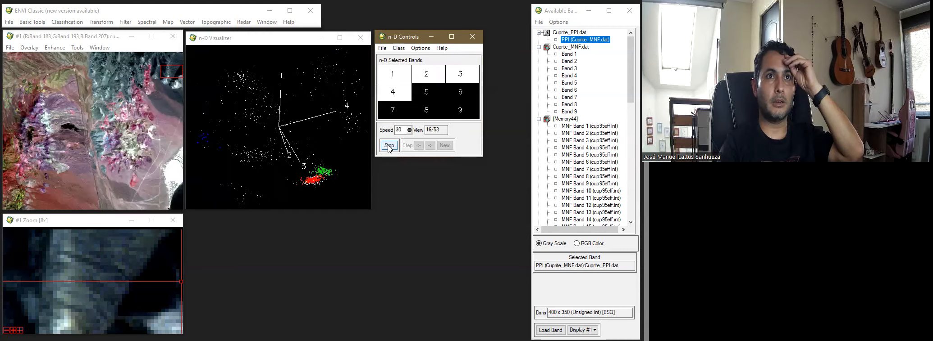
# - Stop the rotation and go back through the previous projections to a view with well-separated clusters
pyautogui.click(389, 145)
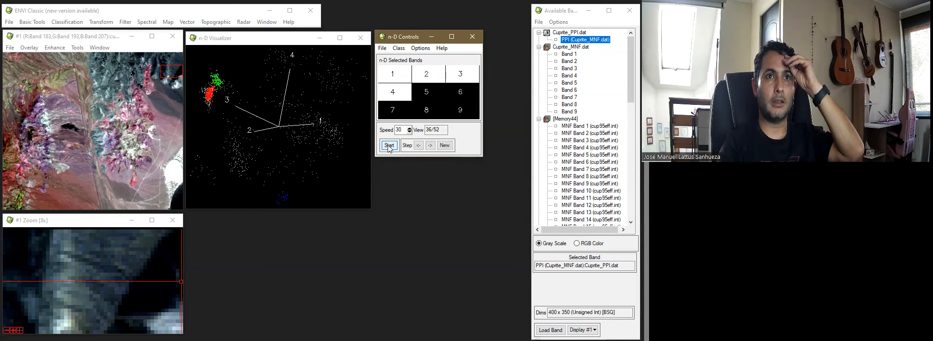
pyautogui.click(419, 146)
pyautogui.click(419, 147)
pyautogui.click(419, 146)
pyautogui.click(419, 146)
pyautogui.click(419, 146)
pyautogui.click(419, 146)
pyautogui.click(419, 146)
pyautogui.click(419, 146)
pyautogui.click(419, 147)
pyautogui.click(419, 146)
pyautogui.click(419, 147)
pyautogui.click(419, 147)
pyautogui.click(419, 147)
pyautogui.click(419, 147)
# - Create a new class and outline the pixel cluster at the bottom centre of the scatter plot
pyautogui.click(399, 49)
pyautogui.click(402, 58)
pyautogui.moveTo(281, 184)
pyautogui.mouseDown()
pyautogui.moveTo(270, 190)
pyautogui.moveTo(282, 189)
pyautogui.mouseUp()
pyautogui.rightClick(278, 189)
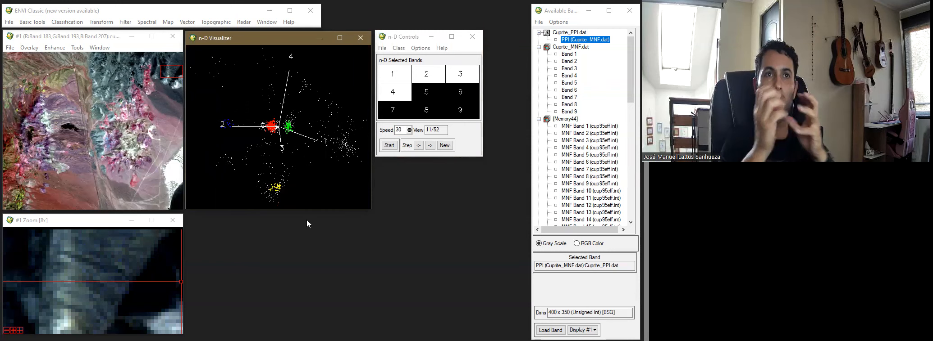
# - Create a new class and outline the dense part of the cluster on the scatter plot's right side
pyautogui.click(398, 48)
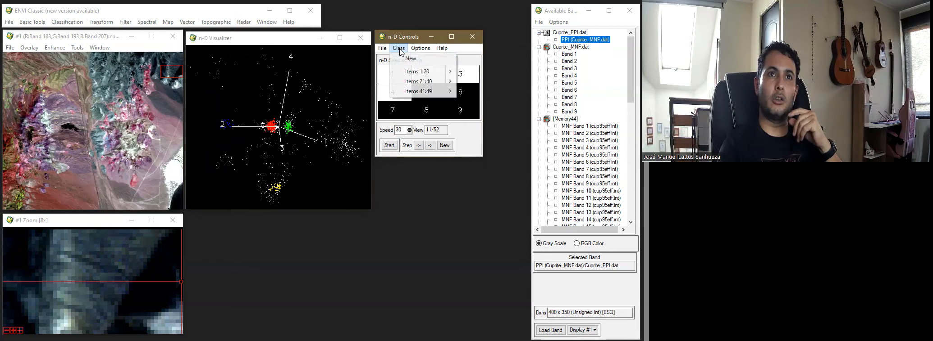
pyautogui.click(410, 58)
pyautogui.moveTo(347, 140)
pyautogui.mouseDown()
pyautogui.moveTo(340, 145)
pyautogui.moveTo(349, 142)
pyautogui.mouseUp()
# - Create another class and outline the small cluster at the lower left, below axis 2
pyautogui.click(398, 48)
pyautogui.click(411, 59)
pyautogui.moveTo(231, 154)
pyautogui.mouseDown()
pyautogui.moveTo(212, 161)
pyautogui.moveTo(235, 154)
pyautogui.mouseUp()
pyautogui.rightClick(236, 154)
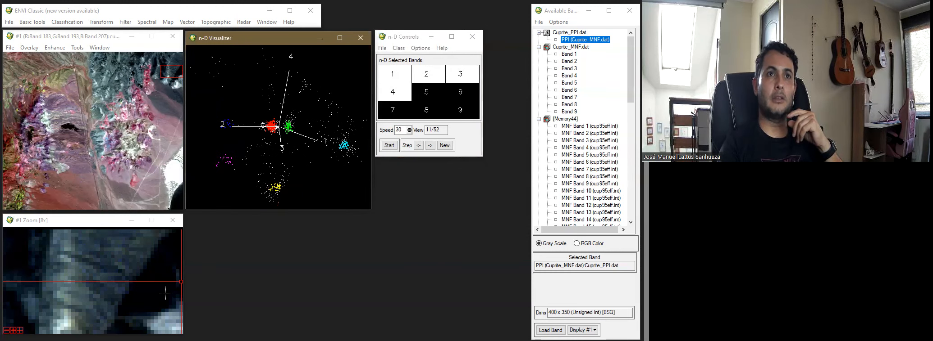
# - Create a new class and outline the loose cluster to the right of axis 4 in the upper scatter plot
pyautogui.click(401, 48)
pyautogui.click(408, 59)
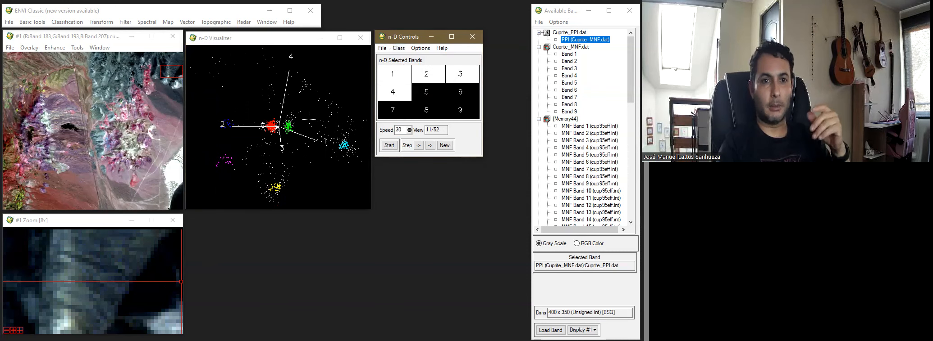
pyautogui.moveTo(306, 75); pyautogui.dragTo(298, 83)
pyautogui.rightClick(313, 73)
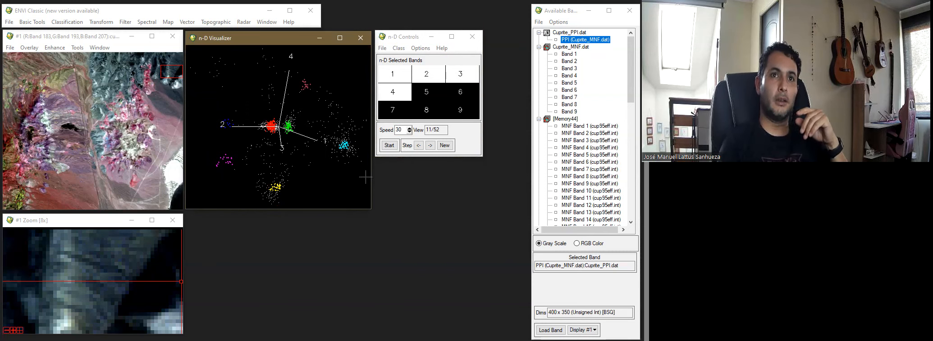
# - Resume the rotation and add bands 5 through 9 so that all nine bands are plotted
pyautogui.click(389, 145)
pyautogui.click(436, 96)
pyautogui.click(456, 95)
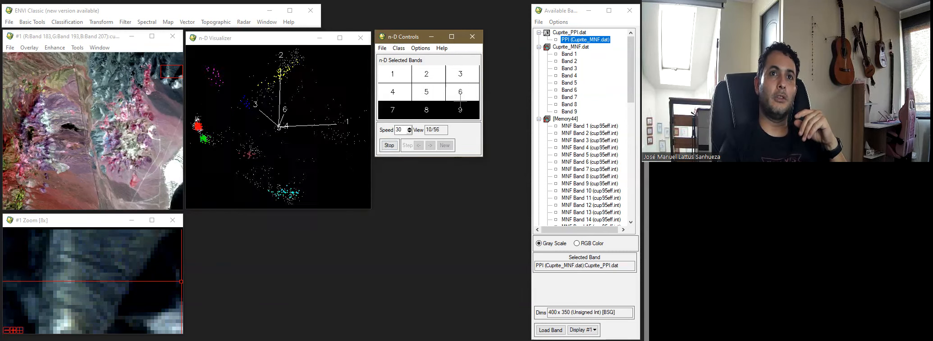
pyautogui.click(457, 108)
pyautogui.click(430, 111)
pyautogui.click(400, 110)
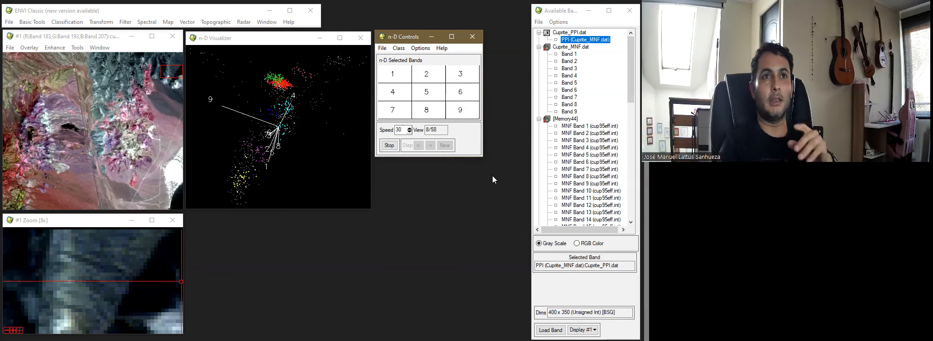
# - Stop the rotation, create a new class and outline the unmarked cluster at the scatter plot's far left
pyautogui.click(388, 145)
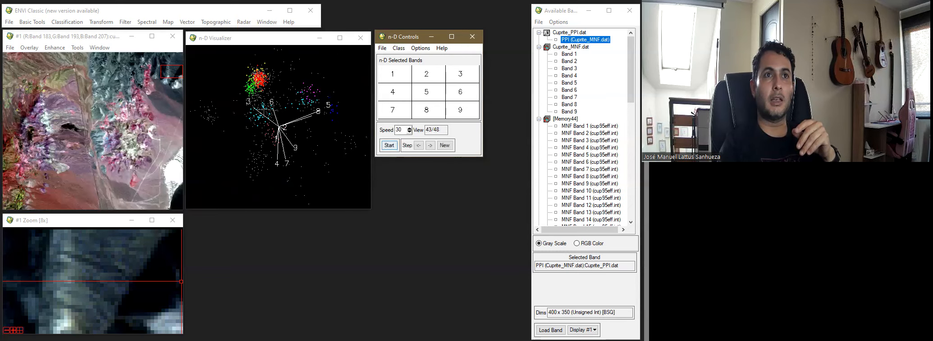
pyautogui.click(398, 48)
pyautogui.click(409, 59)
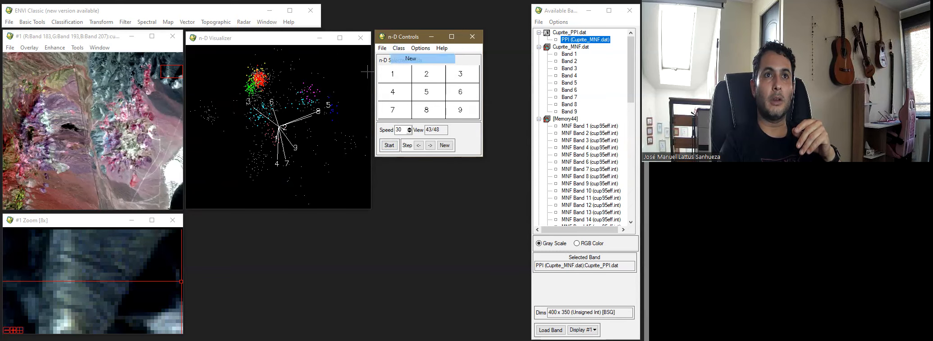
pyautogui.moveTo(209, 122); pyautogui.dragTo(209, 107)
pyautogui.rightClick(206, 122)
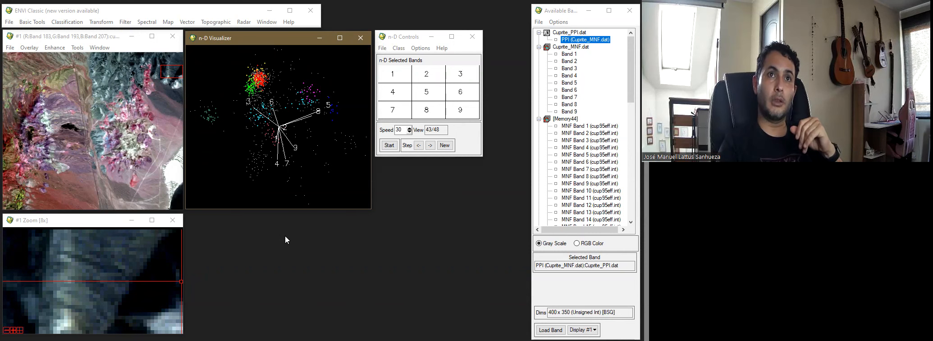
# - Export all n-D Visualizer classes as regions of interest
pyautogui.click(420, 48)
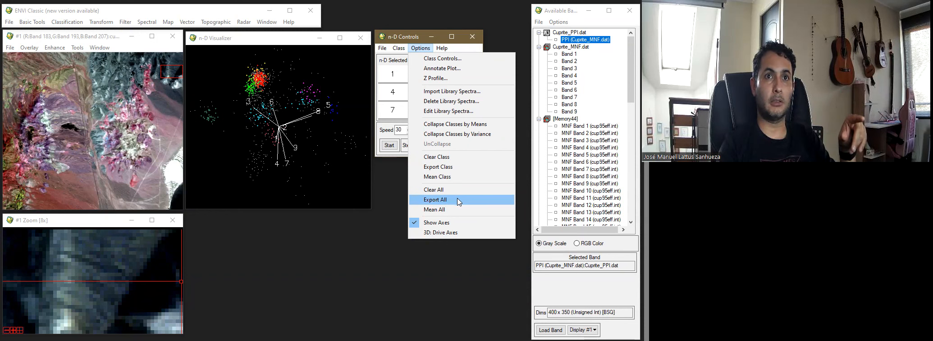
pyautogui.click(441, 198)
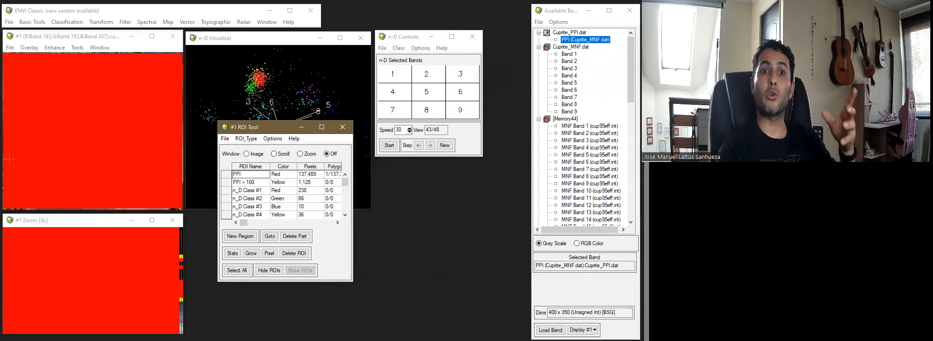
# - Delete the PPI and PPI > 100 regions of interest and move the ROI Tool window clear of the scatter plot
pyautogui.click(227, 174)
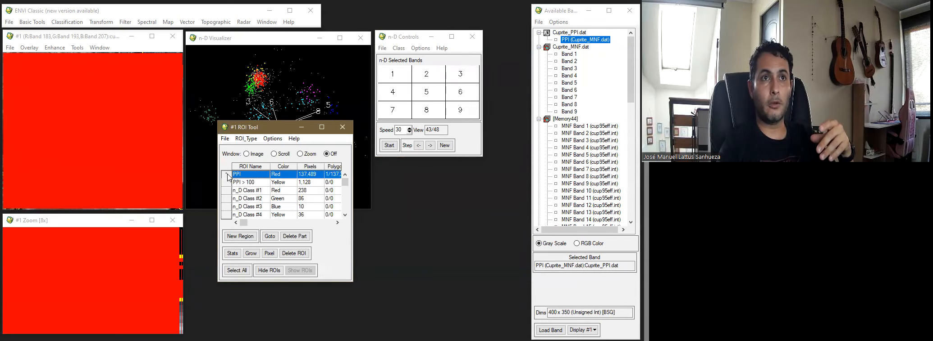
pyautogui.click(293, 255)
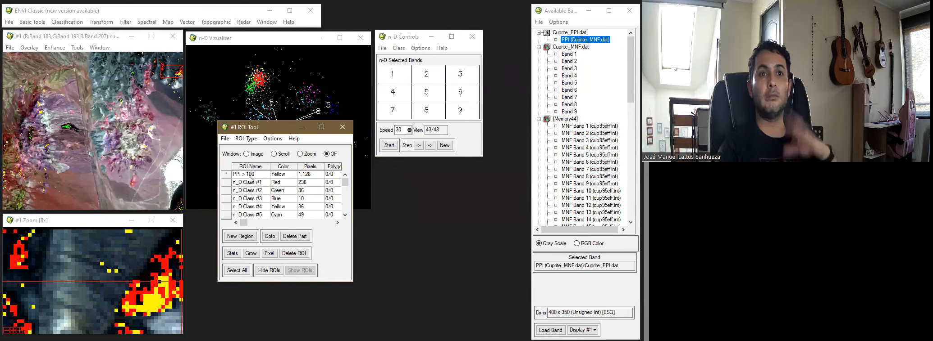
pyautogui.click(226, 177)
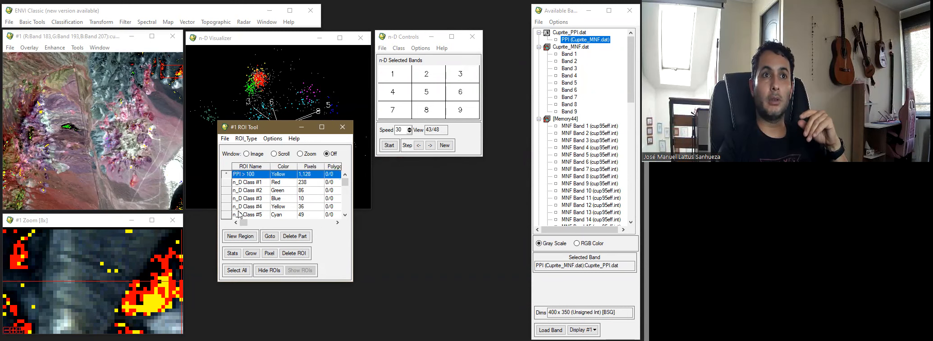
pyautogui.click(270, 271)
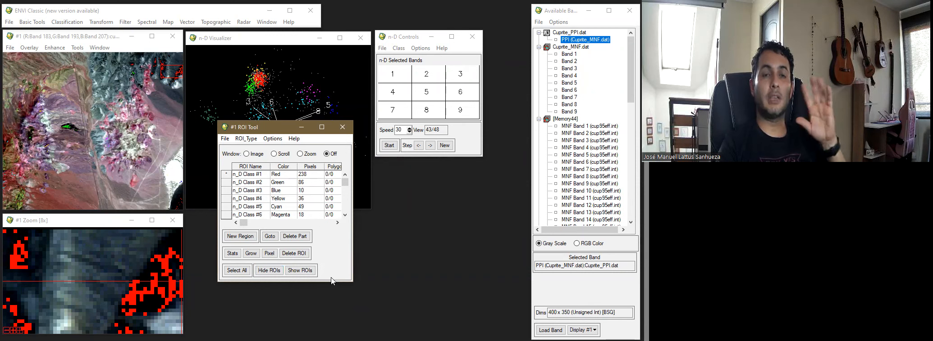
pyautogui.moveTo(346, 185)
pyautogui.mouseDown()
pyautogui.moveTo(348, 224)
pyautogui.moveTo(340, 179)
pyautogui.mouseUp()
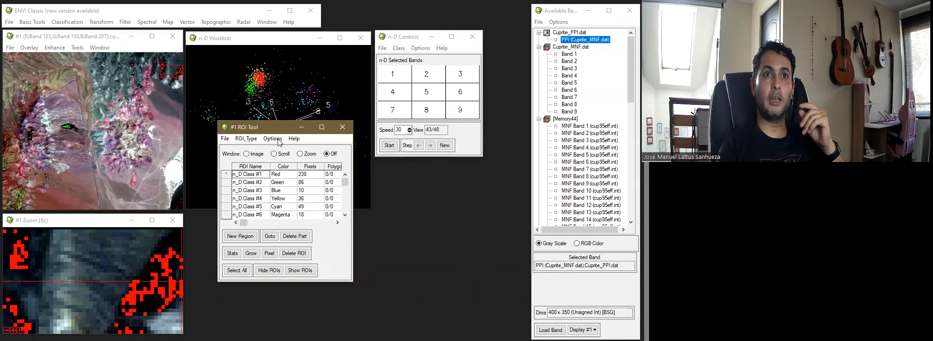
pyautogui.moveTo(280, 129); pyautogui.dragTo(438, 172)
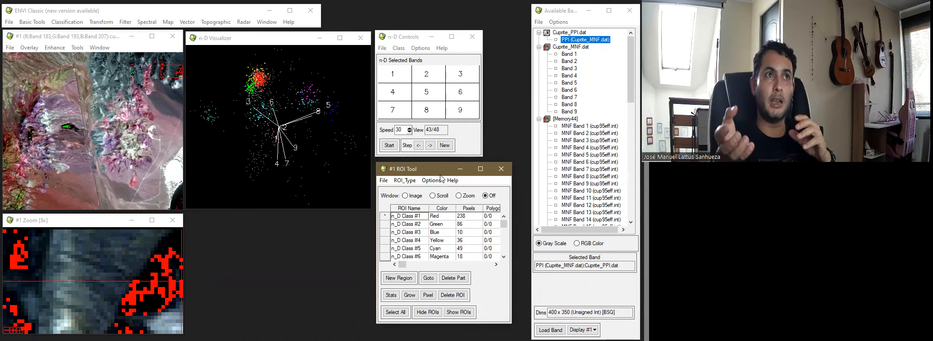
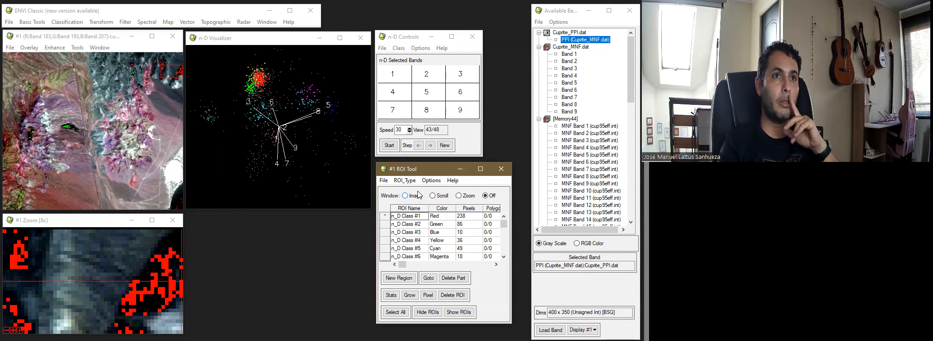
# - Go through the pixels of n_D Class #1 one after another to examine their locations in the image
pyautogui.click(386, 217)
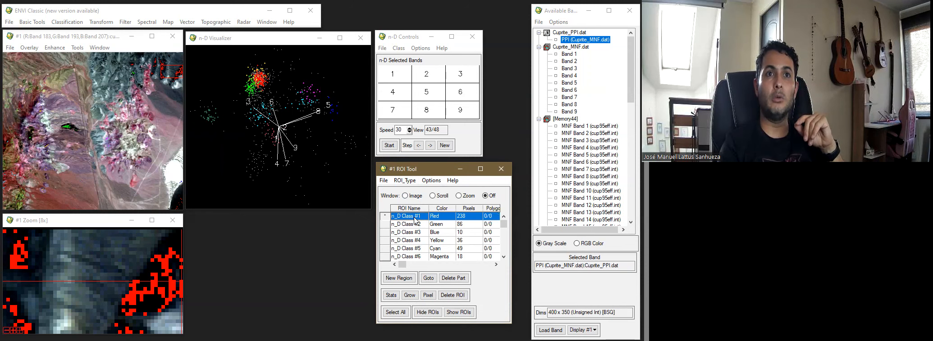
pyautogui.click(427, 280)
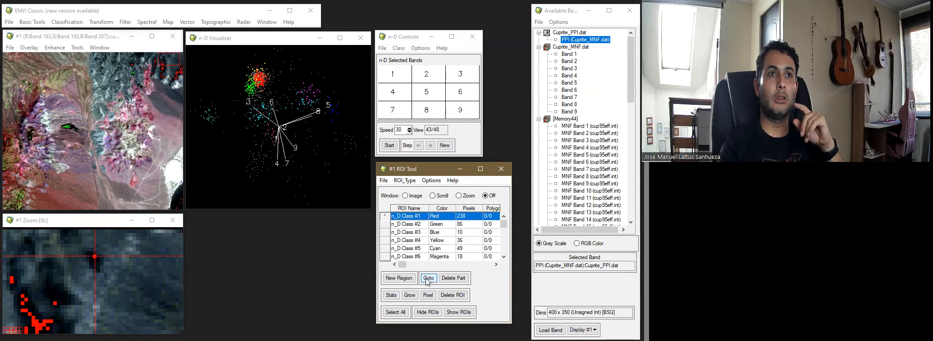
pyautogui.click(427, 279)
pyautogui.click(427, 280)
pyautogui.click(427, 280)
pyautogui.click(427, 281)
pyautogui.click(427, 280)
pyautogui.click(427, 280)
pyautogui.click(427, 280)
pyautogui.click(427, 280)
pyautogui.click(427, 280)
pyautogui.click(428, 280)
pyautogui.click(427, 280)
pyautogui.click(427, 280)
pyautogui.click(427, 281)
pyautogui.click(427, 280)
pyautogui.click(427, 280)
pyautogui.click(427, 280)
pyautogui.click(427, 280)
pyautogui.click(427, 280)
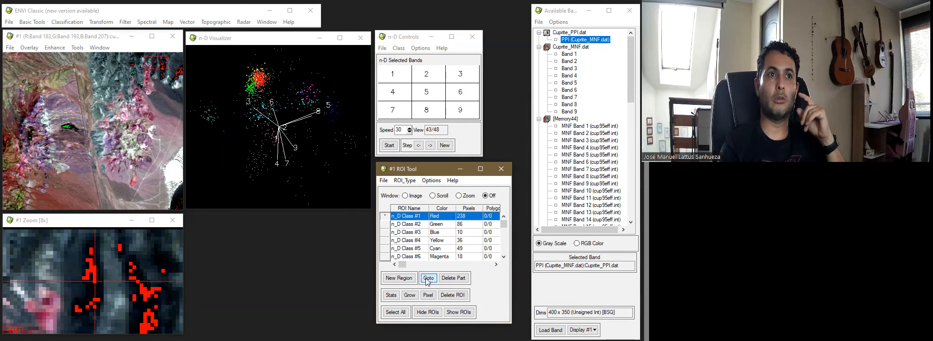
# - Select n_D Class #2 and go to its pixels to examine their location in the image
pyautogui.click(384, 225)
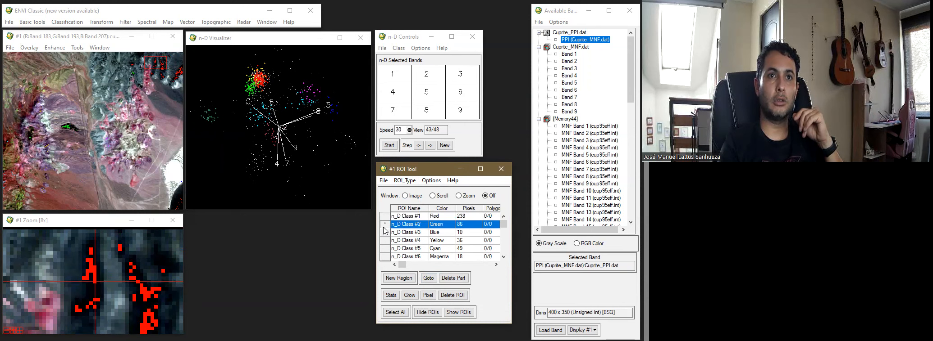
pyautogui.click(428, 280)
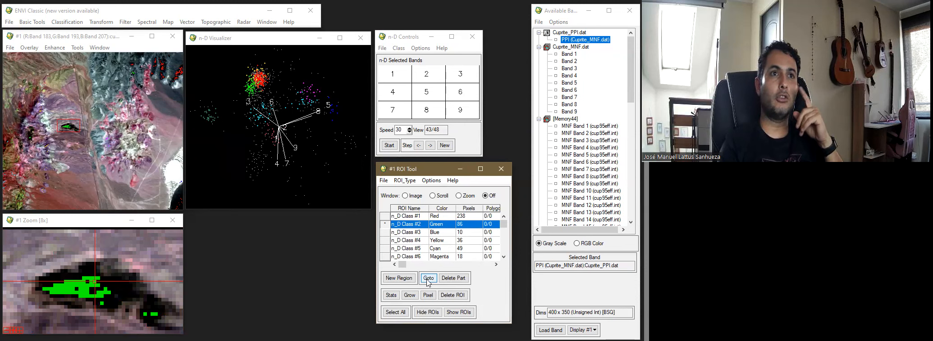
pyautogui.click(427, 280)
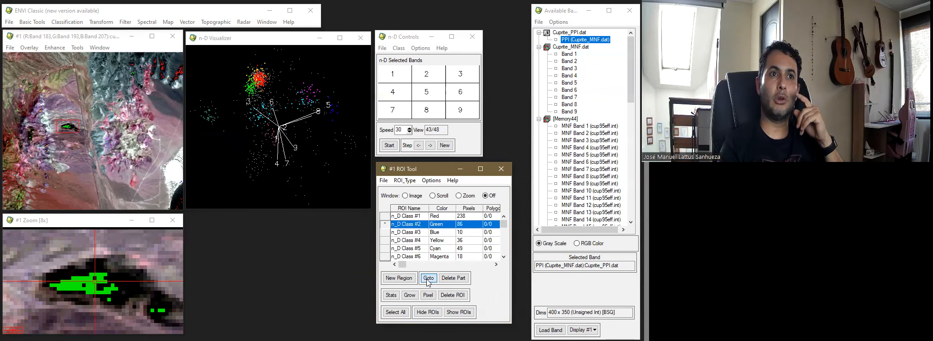
# - Visit another n_D Class #2 pixel and go through the n_D Class #3 pixels to examine their locations in the image
pyautogui.click(427, 280)
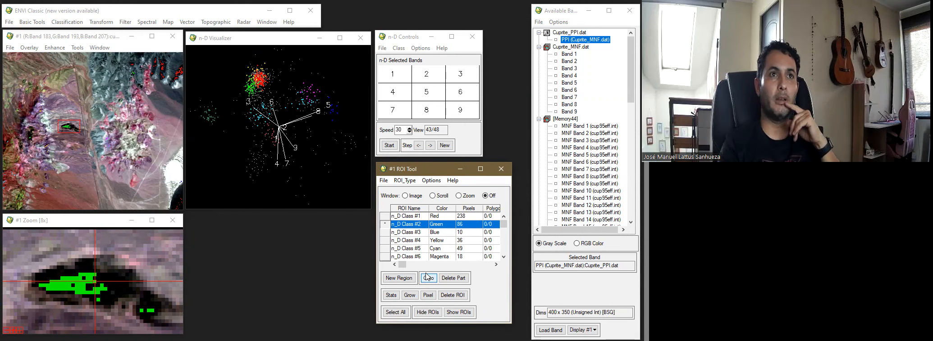
pyautogui.click(386, 234)
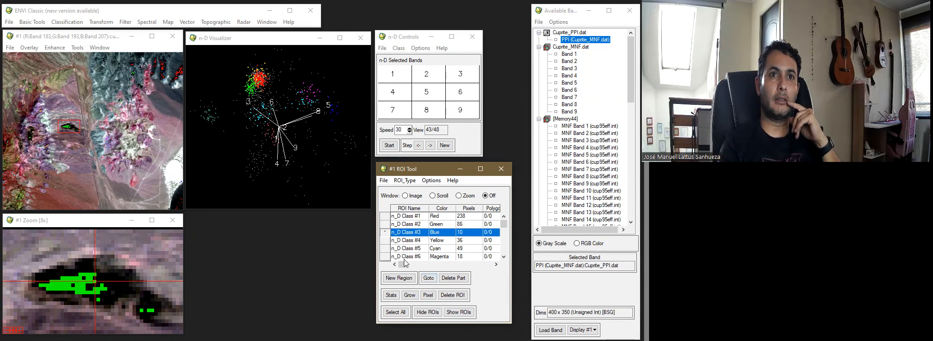
pyautogui.click(427, 279)
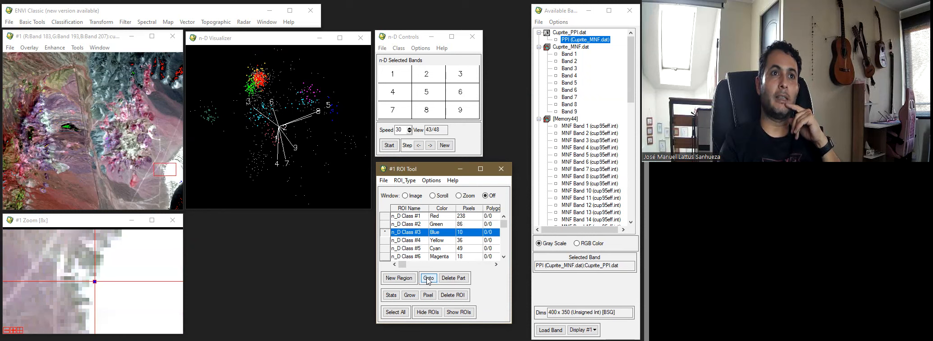
pyautogui.click(427, 279)
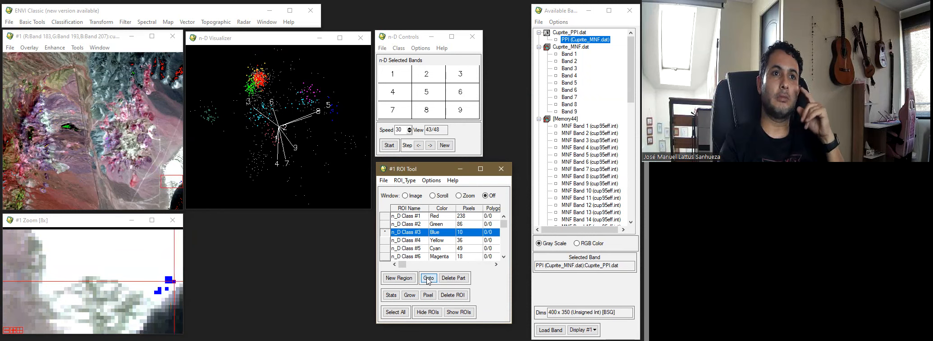
pyautogui.click(427, 279)
pyautogui.click(427, 279)
pyautogui.click(427, 279)
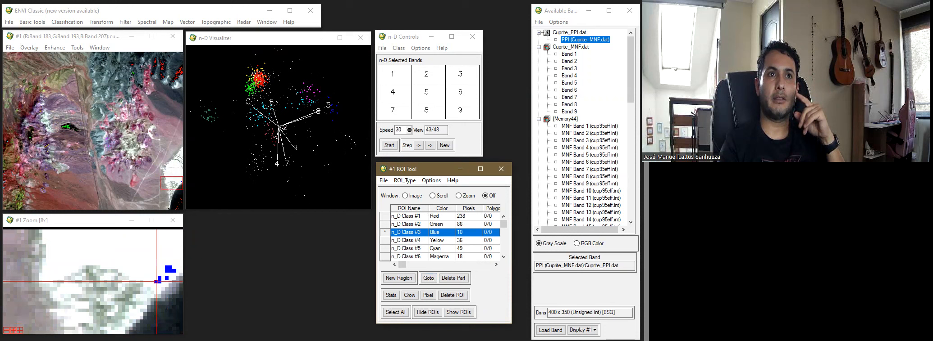
# - Go through the pixels of n_D Class #4 one after another to examine where they lie in the image
pyautogui.click(384, 240)
pyautogui.click(428, 278)
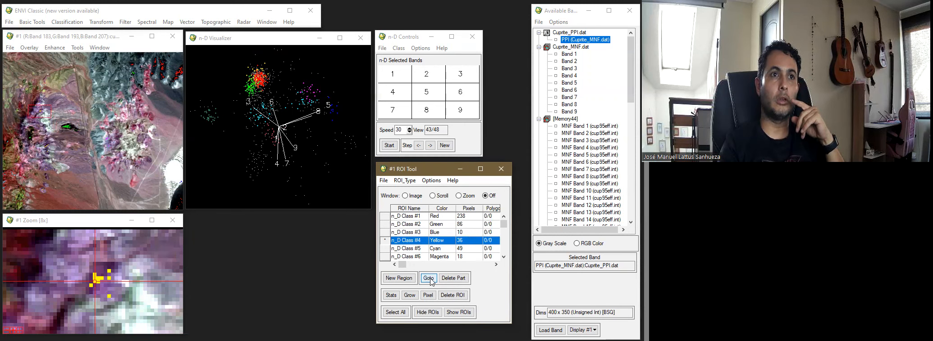
pyautogui.click(428, 278)
pyautogui.click(428, 279)
pyautogui.click(428, 278)
pyautogui.click(427, 278)
pyautogui.click(428, 279)
pyautogui.click(428, 279)
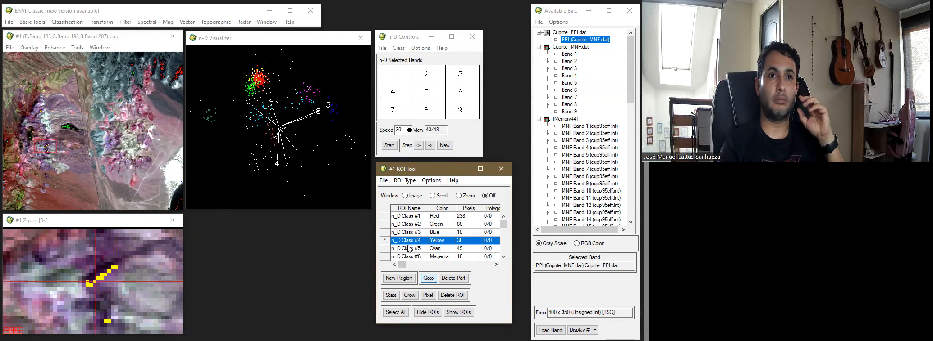
# - Visit a pixel of each of n_D Class #5, #6, #7 and #8 to examine their locations in the image
pyautogui.click(384, 248)
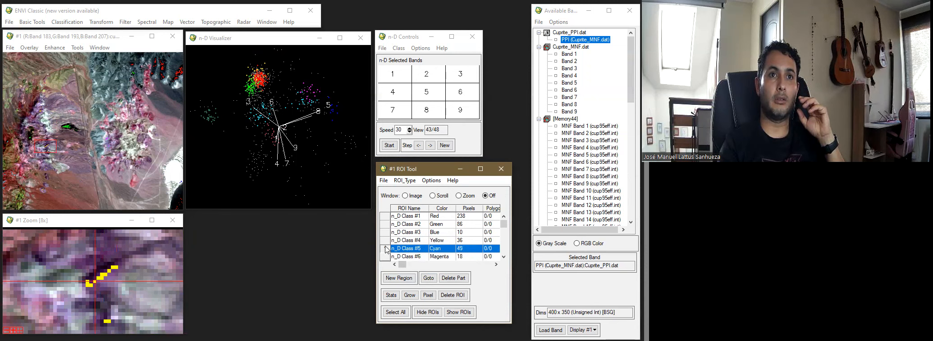
pyautogui.click(428, 278)
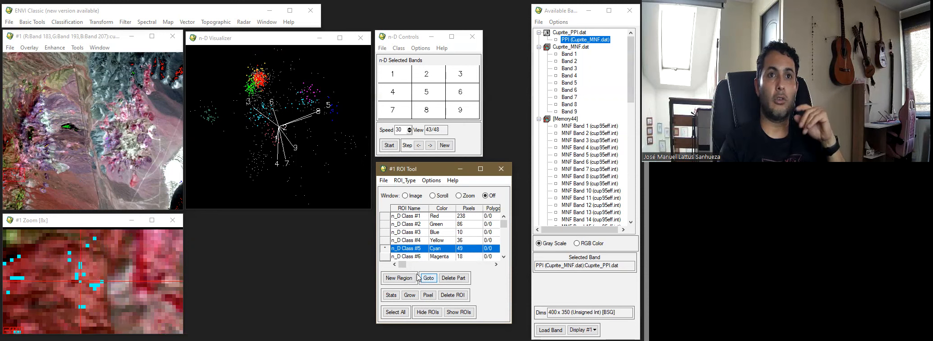
pyautogui.click(384, 257)
pyautogui.click(428, 279)
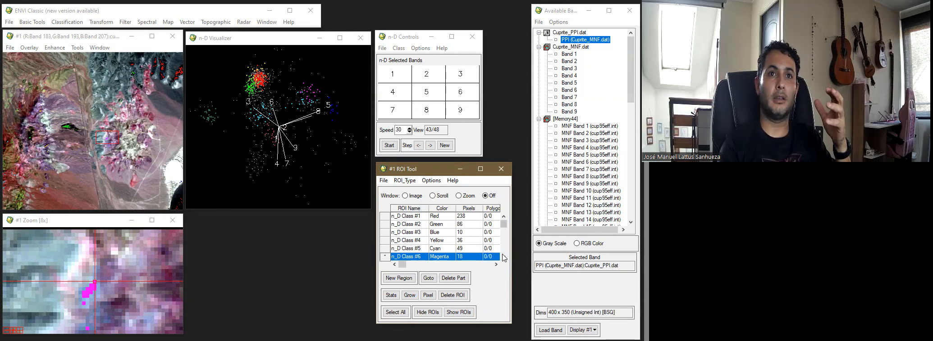
pyautogui.scroll(-3, 504, 258)
pyautogui.click(384, 241)
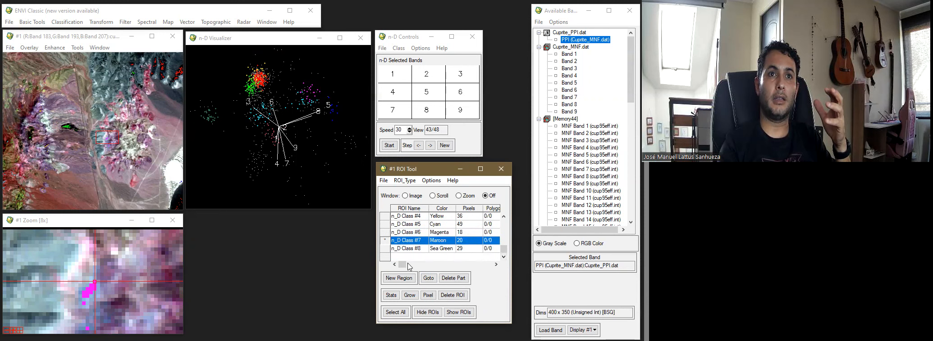
pyautogui.click(431, 277)
pyautogui.click(385, 248)
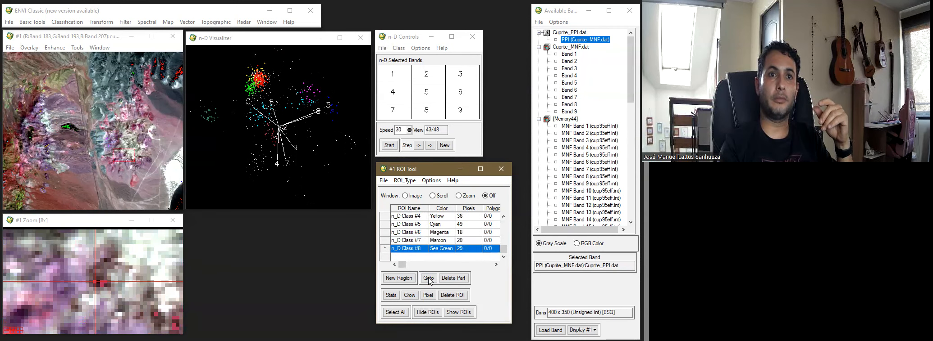
pyautogui.click(429, 279)
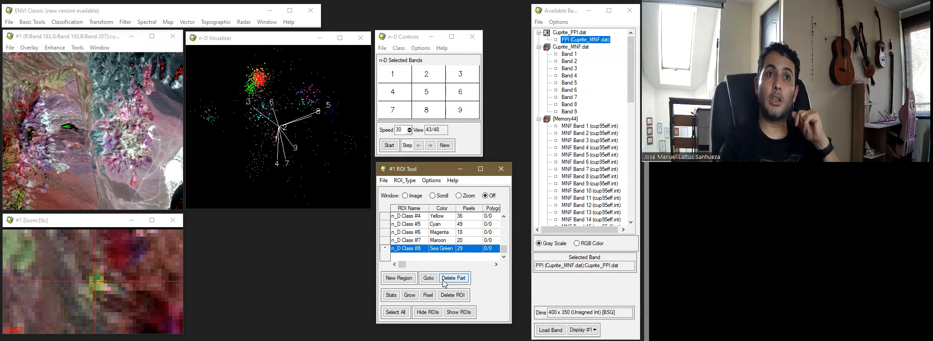
# - Close the n-D Visualizer, place the ROI Tool window beside the image and enlarge it to list more classes
pyautogui.click(367, 38)
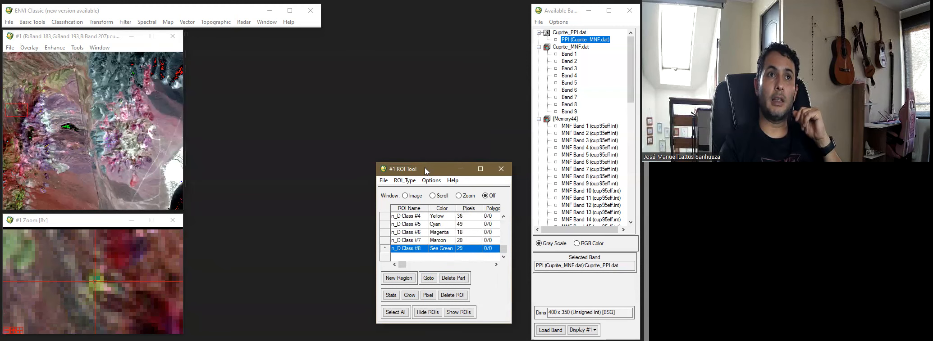
pyautogui.moveTo(424, 168); pyautogui.dragTo(234, 36)
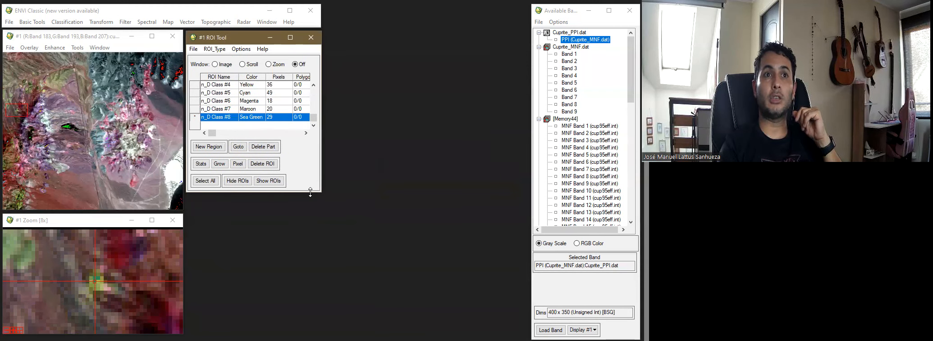
pyautogui.moveTo(301, 206); pyautogui.dragTo(301, 206)
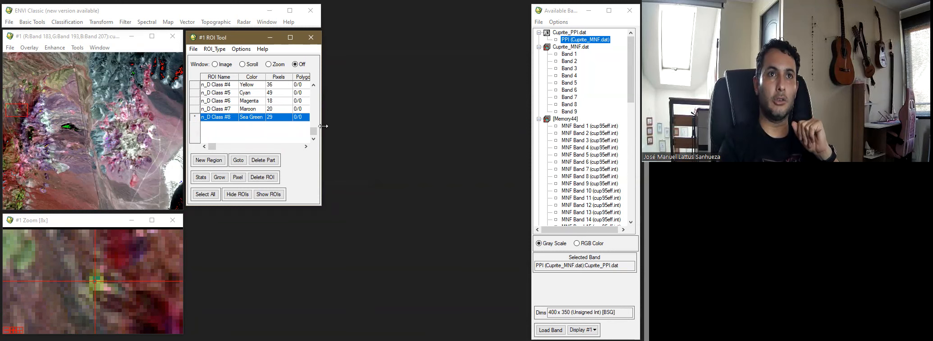
pyautogui.scroll(1, 315, 100)
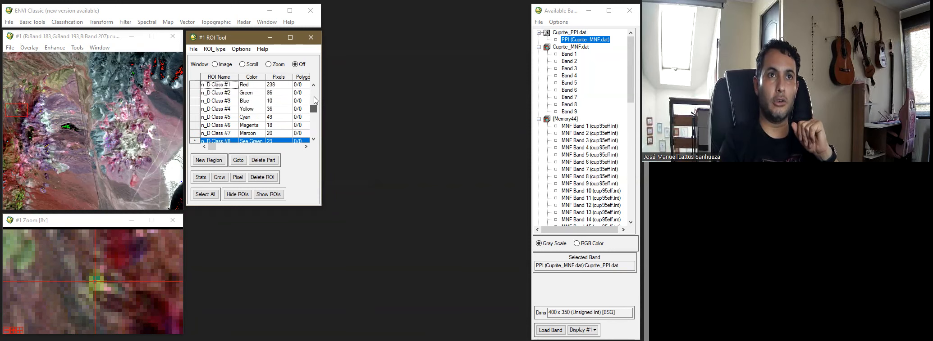
# - Select all n_D classes and compute their ROI statistics on the cup95eff.int image
pyautogui.click(208, 194)
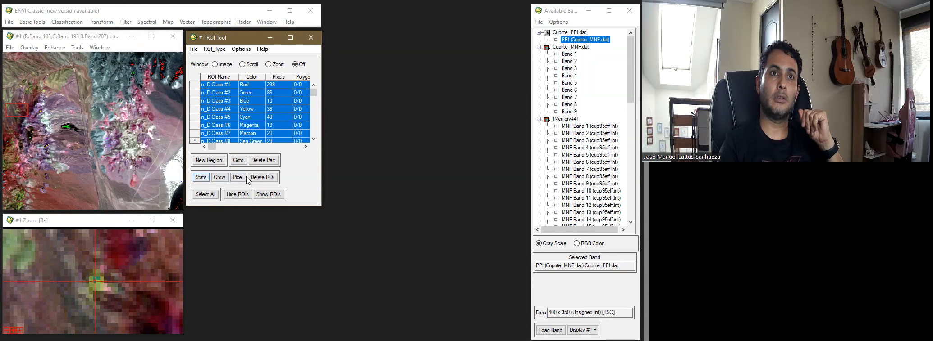
pyautogui.click(201, 177)
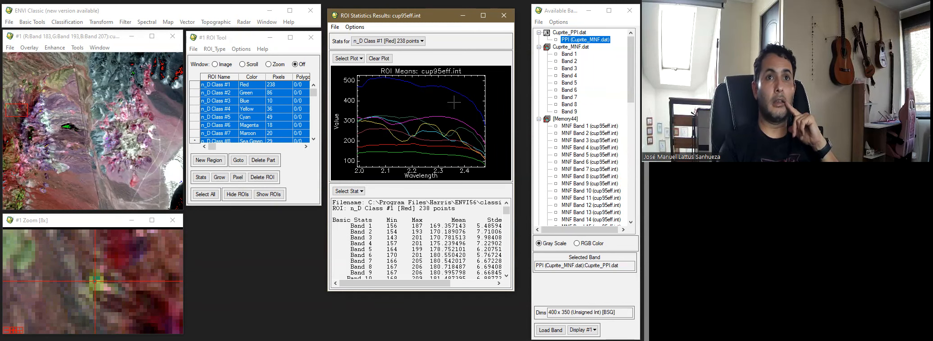
pyautogui.moveTo(427, 17)
pyautogui.mouseDown()
pyautogui.moveTo(448, 28)
pyautogui.moveTo(423, 15)
pyautogui.mouseUp()
# - Copy the ROI mean spectra into a separate plot window, close the statistics results and enlarge the new plot
pyautogui.rightClick(435, 92)
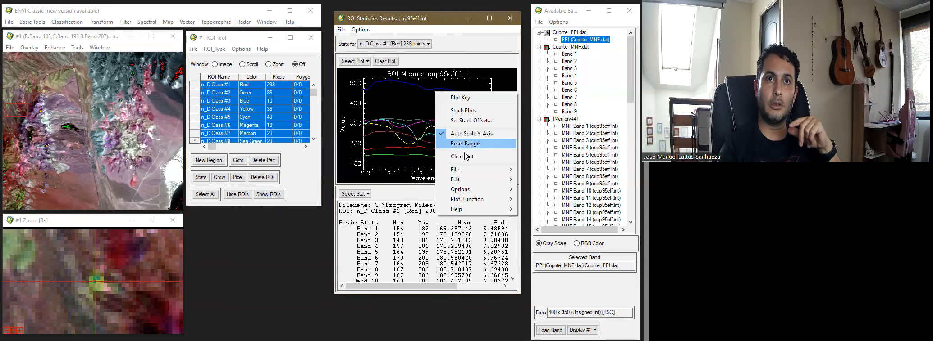
pyautogui.moveTo(476, 192)
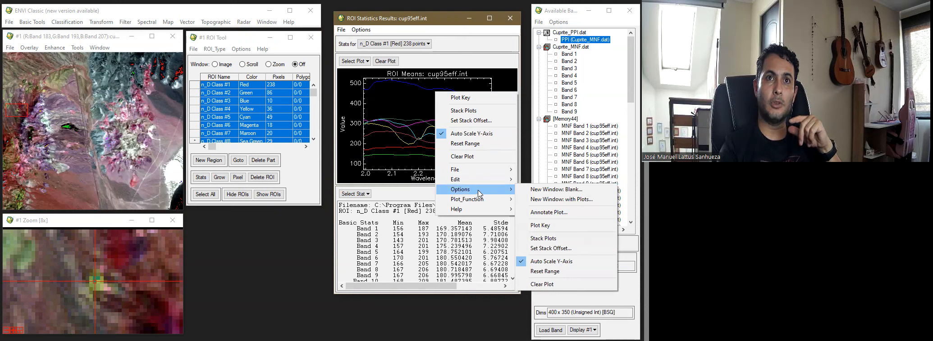
pyautogui.click(561, 199)
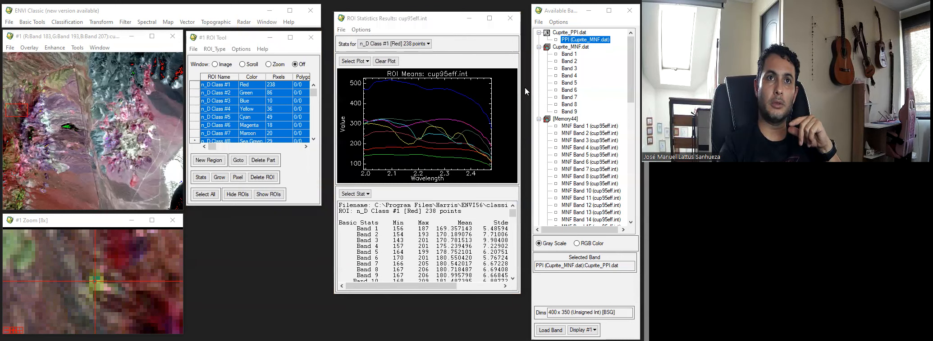
pyautogui.click(511, 20)
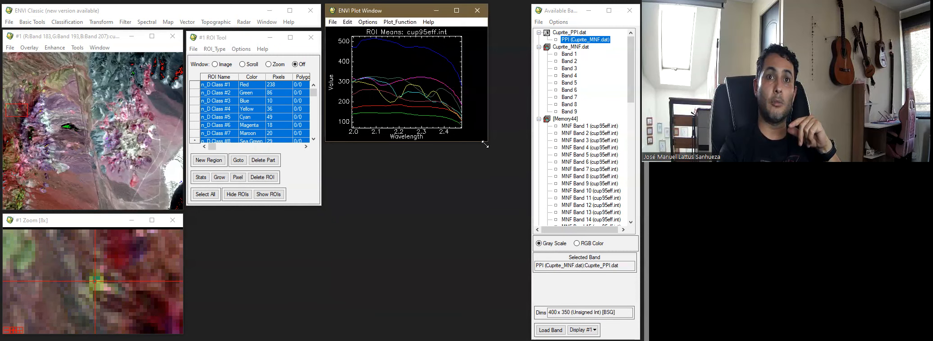
pyautogui.moveTo(484, 144); pyautogui.dragTo(527, 329)
# - Show the plot key and stack the class mean spectra with an offset to compare their absorption features
pyautogui.rightClick(427, 184)
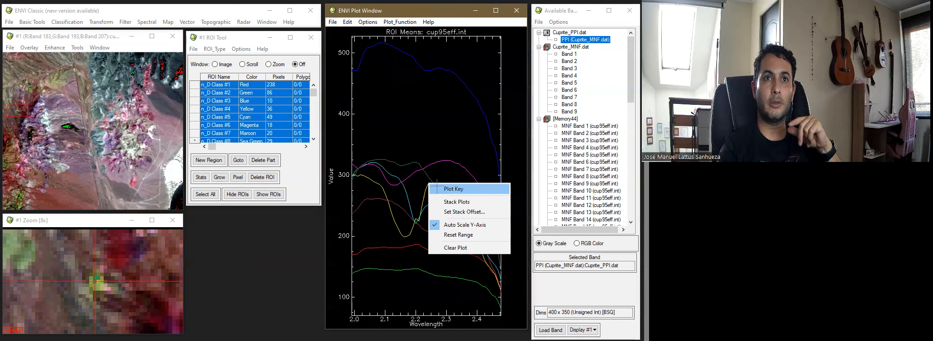
pyautogui.click(446, 189)
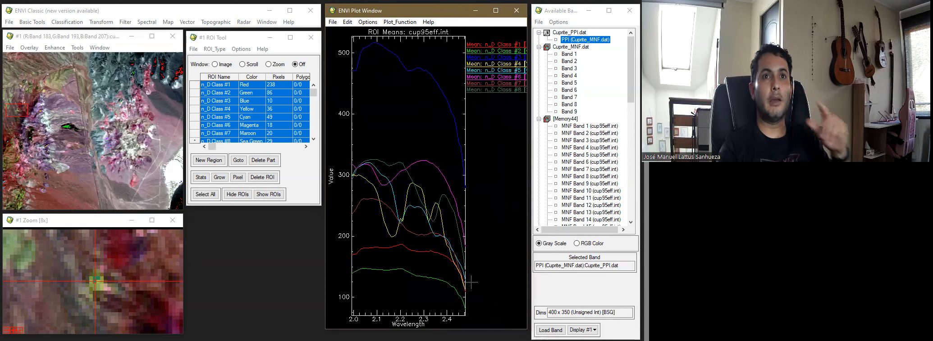
pyautogui.rightClick(399, 229)
pyautogui.click(423, 247)
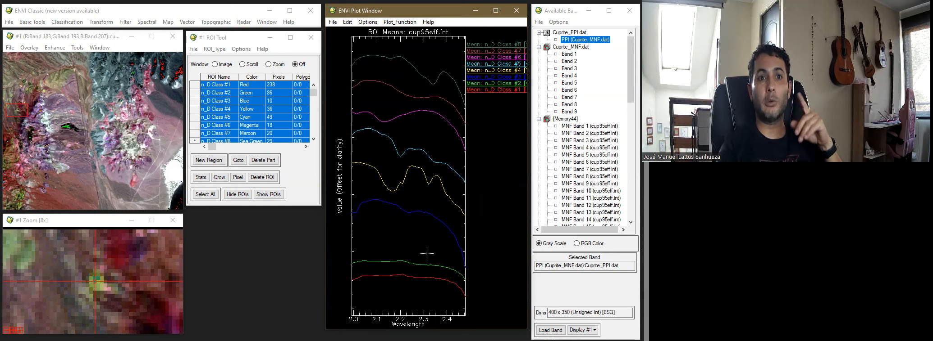
pyautogui.moveTo(356, 199); pyautogui.dragTo(406, 219)
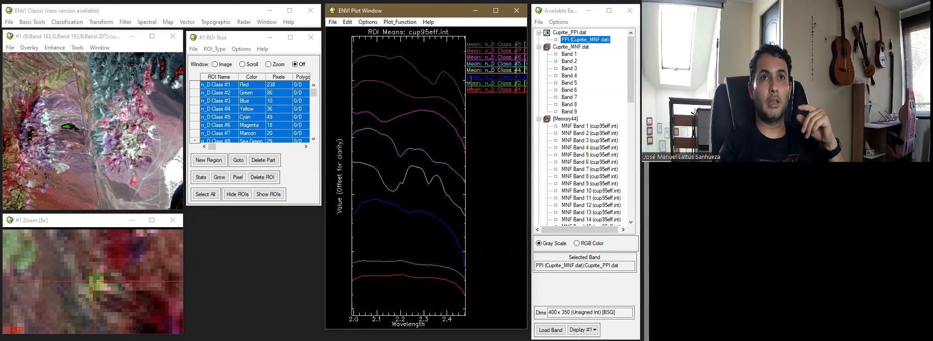
pyautogui.moveTo(365, 115)
pyautogui.mouseDown()
pyautogui.moveTo(388, 121)
pyautogui.moveTo(370, 118)
pyautogui.mouseUp()
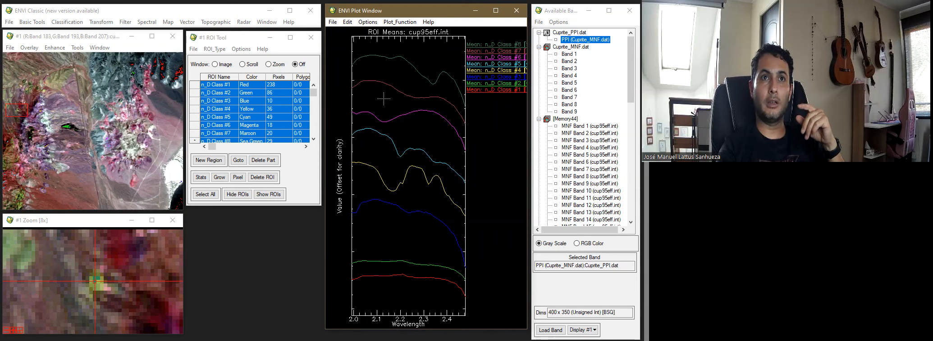
pyautogui.moveTo(368, 84); pyautogui.dragTo(427, 99)
pyautogui.moveTo(392, 63); pyautogui.dragTo(418, 116)
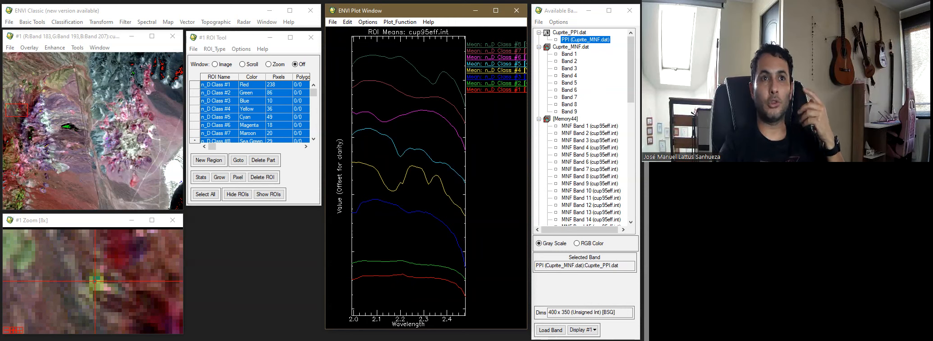
# - Shrink the plot window and hide the plot key so the stacked spectra fill the plot
pyautogui.moveTo(526, 329); pyautogui.dragTo(511, 216)
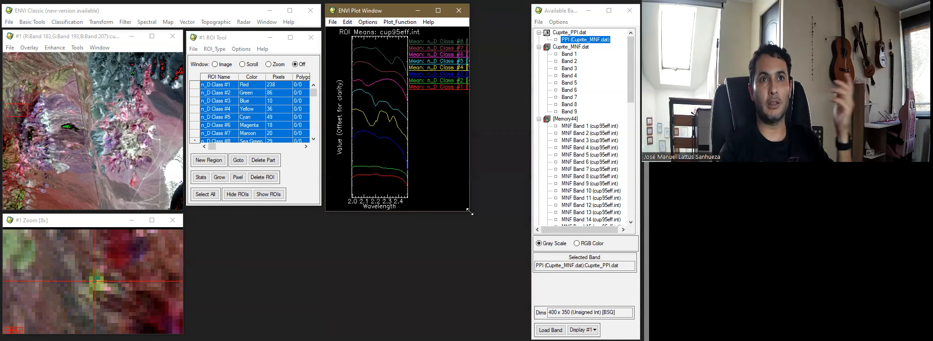
pyautogui.rightClick(408, 142)
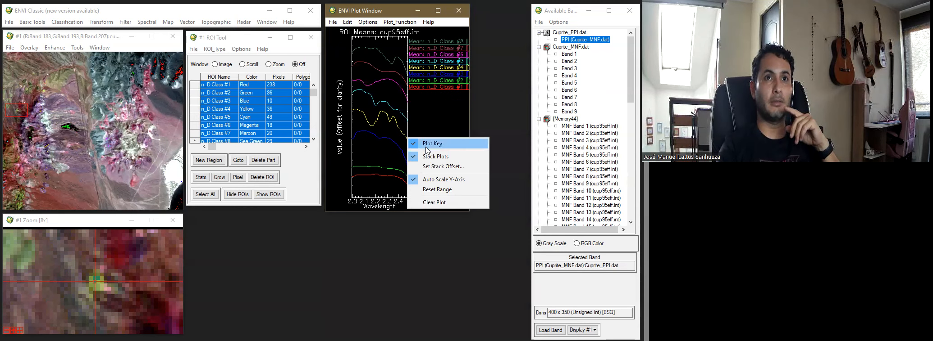
pyautogui.click(425, 145)
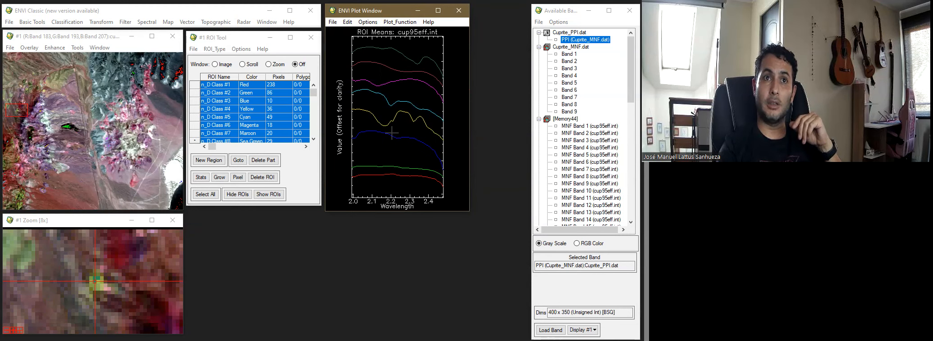
pyautogui.click(387, 84)
pyautogui.moveTo(401, 68); pyautogui.dragTo(393, 71)
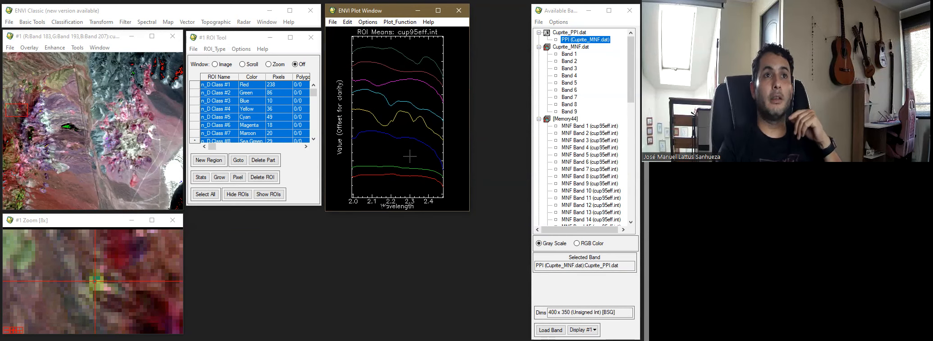
# - Close the ROI Tool and move the stacked spectra plot window beside the image display
pyautogui.click(311, 37)
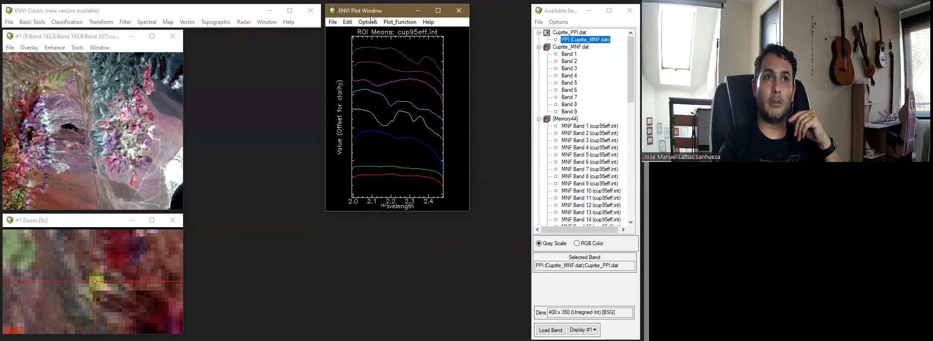
pyautogui.moveTo(371, 15); pyautogui.dragTo(239, 41)
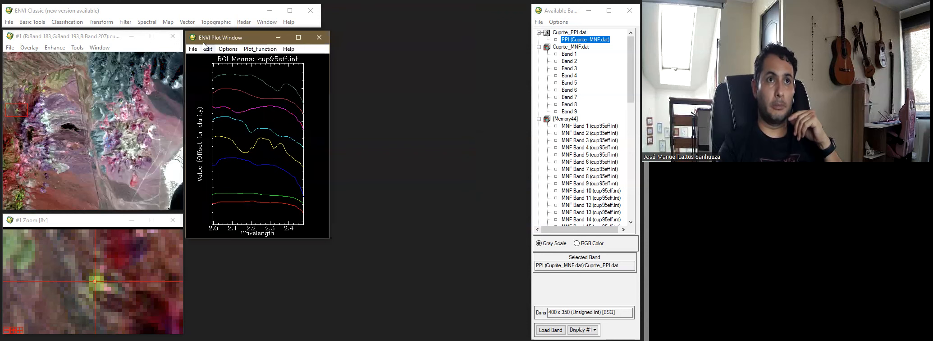
# - Start the Spectral Analyst with the USGS mineral spectral library usgs_min.sli from the usgs_min folder as its input library
pyautogui.click(151, 22)
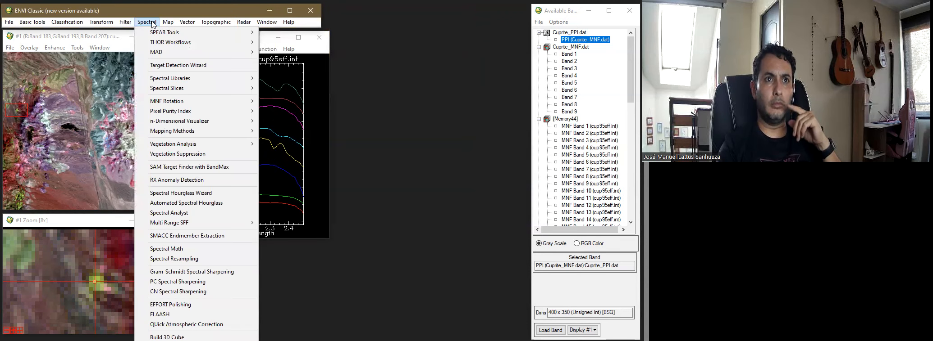
pyautogui.moveTo(158, 143)
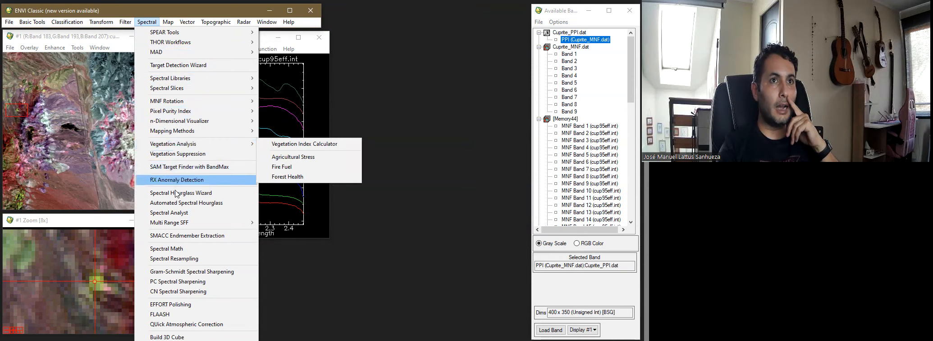
pyautogui.click(186, 215)
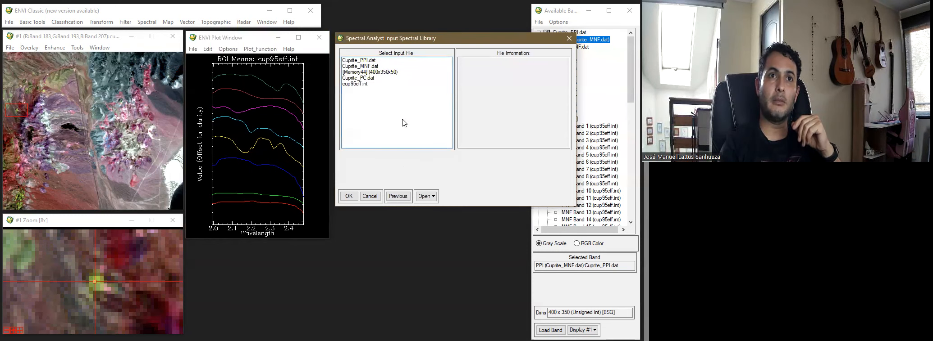
pyautogui.click(426, 197)
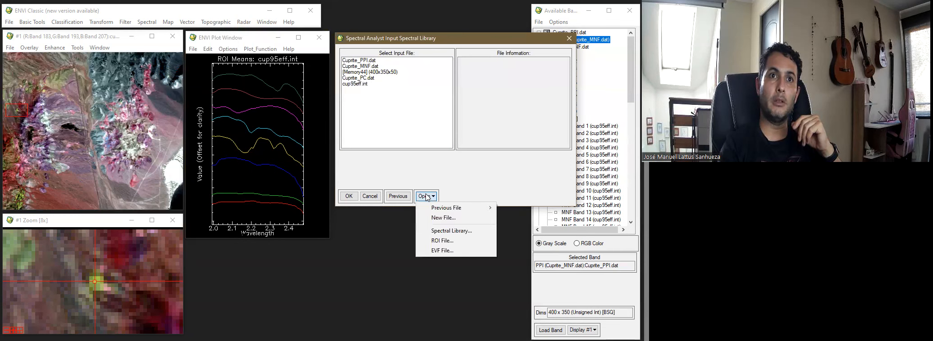
pyautogui.click(452, 232)
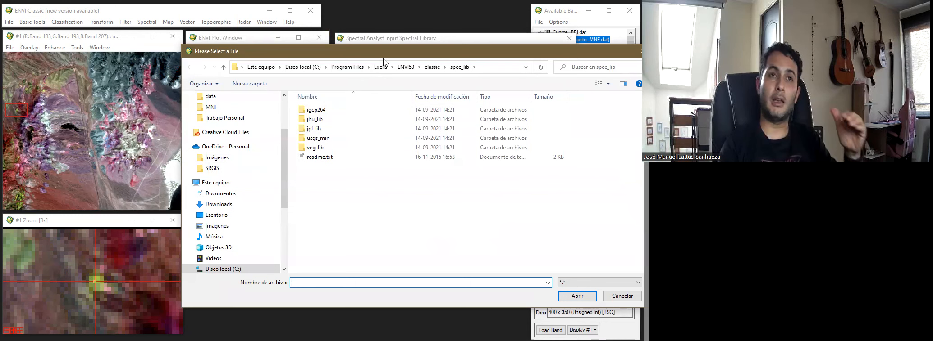
pyautogui.doubleClick(318, 140)
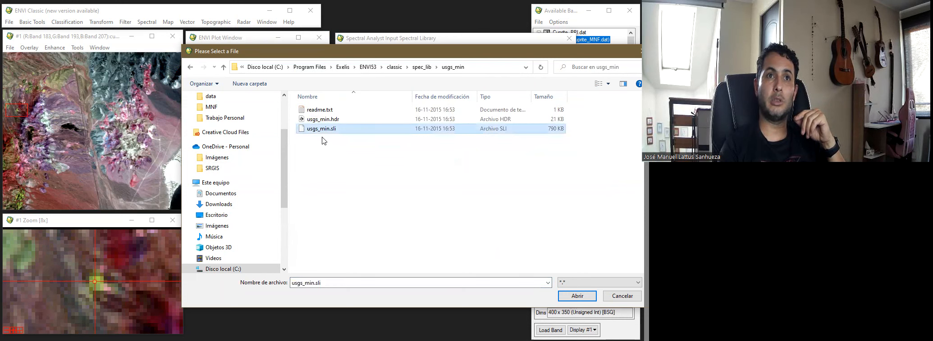
pyautogui.click(578, 296)
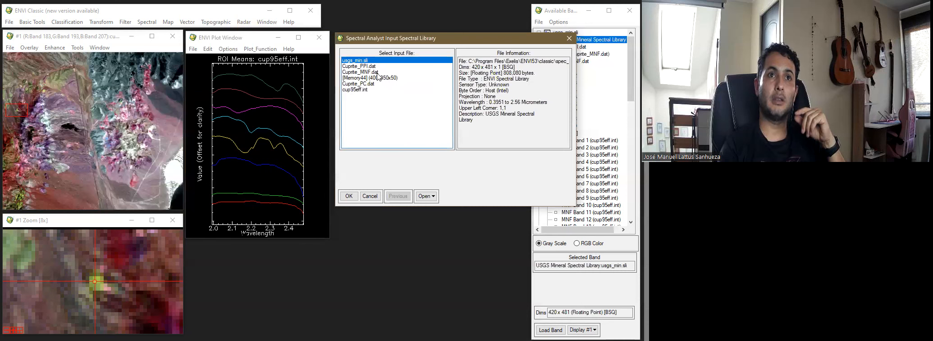
pyautogui.click(348, 196)
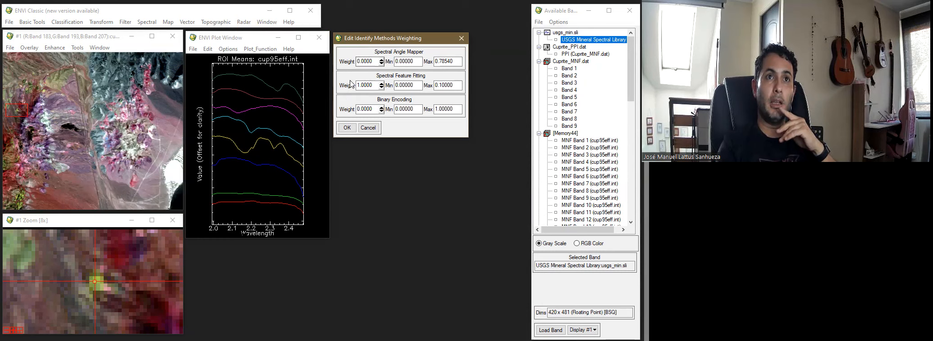
# - Weight Spectral Angle Mapper and Spectral Feature Fitting at 1.0000 each and accept the identification method weighting
pyautogui.moveTo(370, 89); pyautogui.dragTo(336, 86)
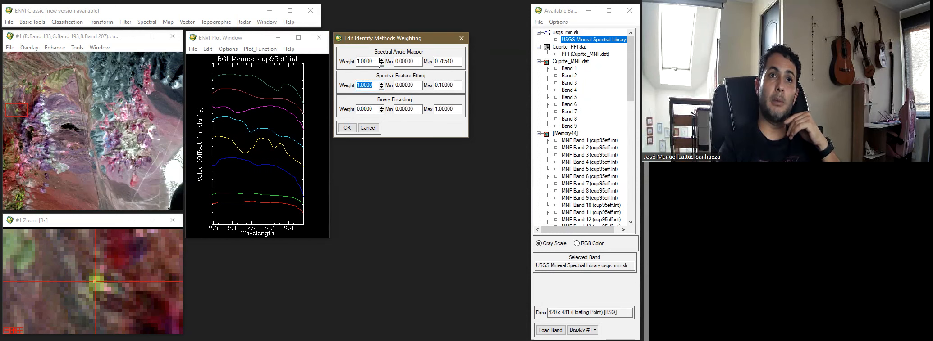
pyautogui.click(374, 85)
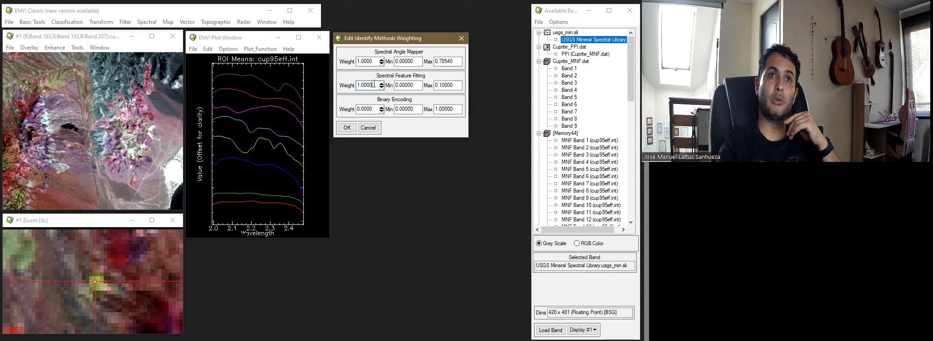
pyautogui.moveTo(360, 112); pyautogui.dragTo(356, 111)
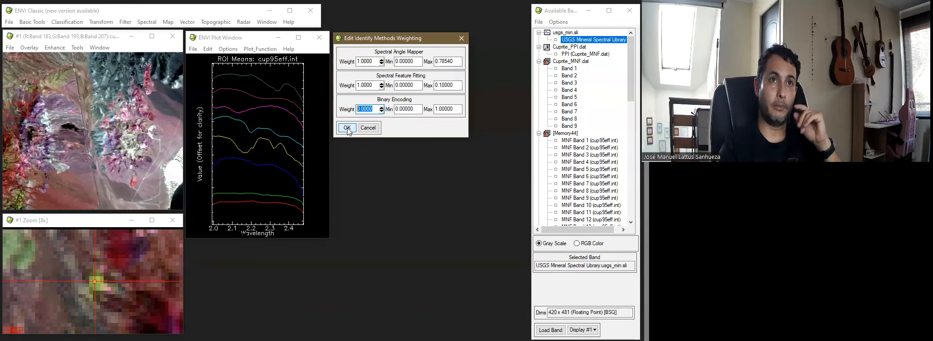
pyautogui.click(347, 128)
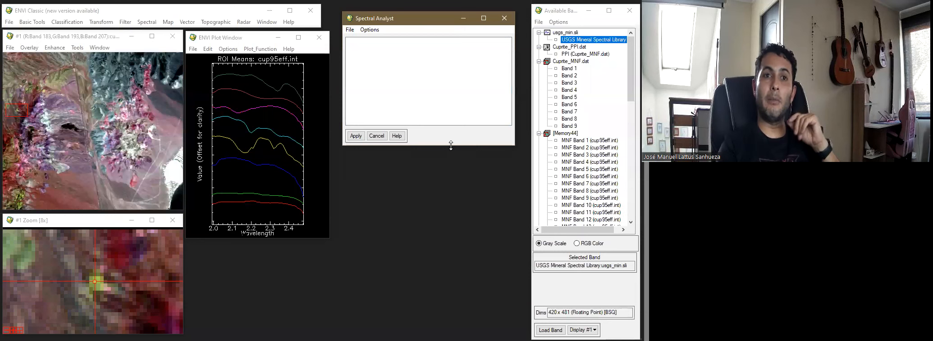
# - Show the plot key beside the stacked ROI mean spectra to relate each curve to its class
pyautogui.click(250, 43)
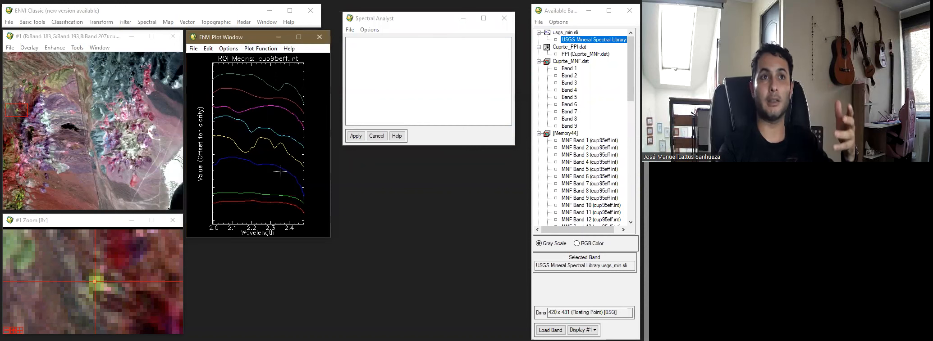
pyautogui.rightClick(263, 133)
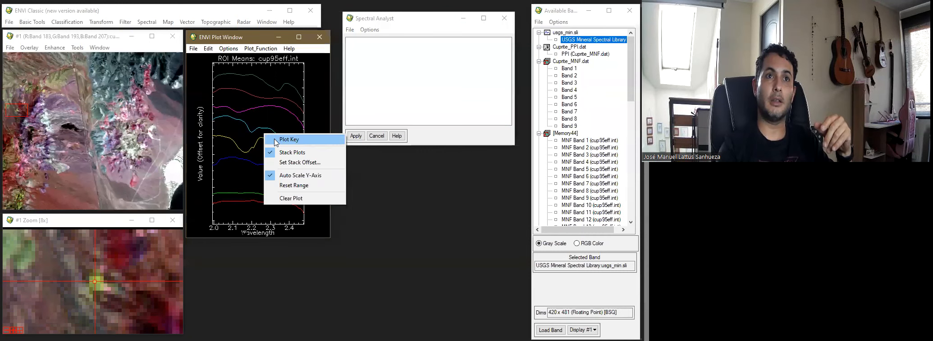
pyautogui.click(272, 134)
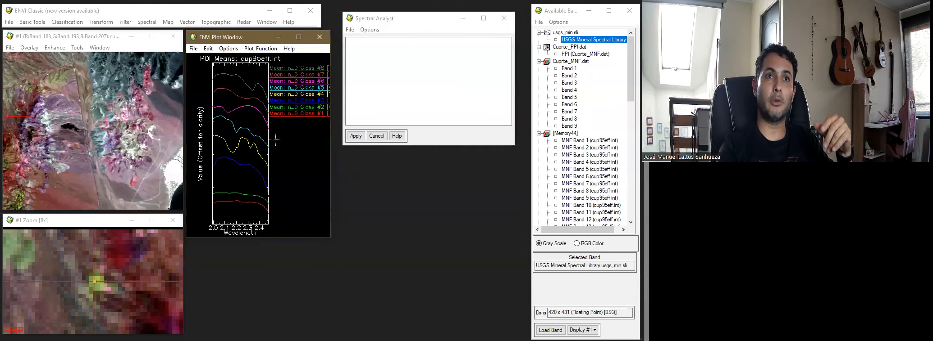
# - Run the Spectral Analyst on the n_D Class #4 yellow mean spectrum and lengthen the results window
pyautogui.click(356, 136)
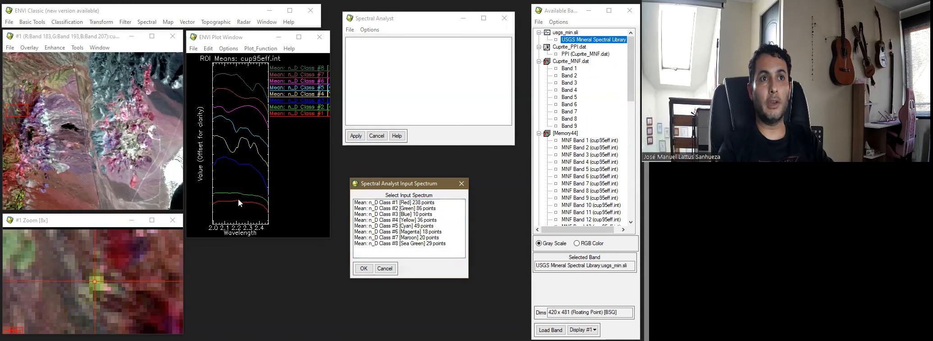
pyautogui.click(411, 220)
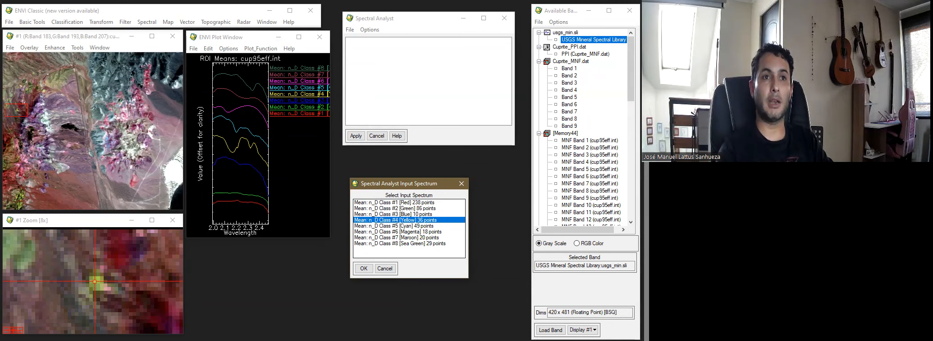
pyautogui.click(363, 269)
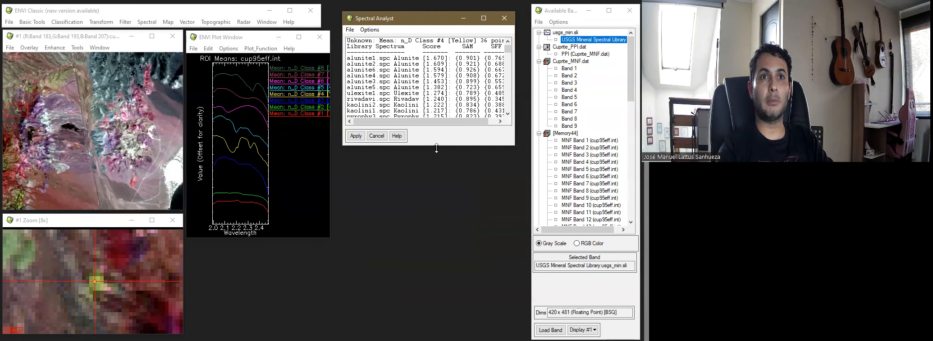
pyautogui.moveTo(437, 148); pyautogui.dragTo(440, 276)
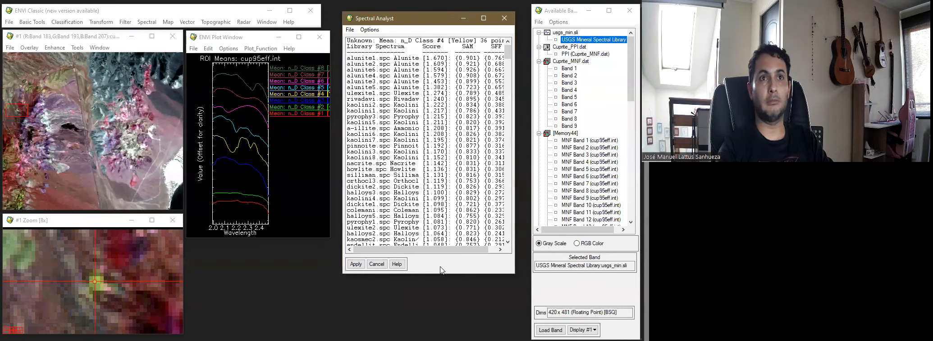
# - Review the ranked library matches for Class #4 and plot alunite1.spc against the class mean spectrum
pyautogui.click(363, 63)
pyautogui.click(363, 58)
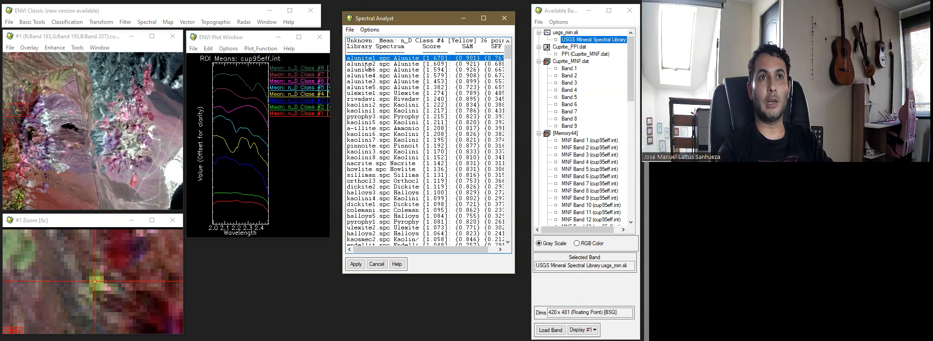
pyautogui.click(368, 64)
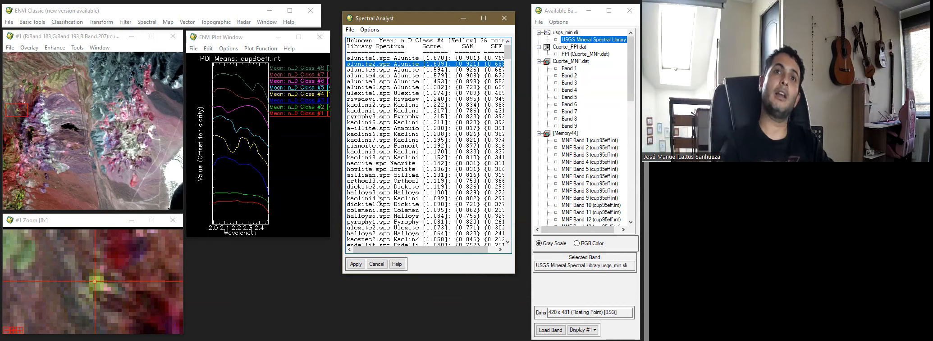
pyautogui.moveTo(508, 52)
pyautogui.mouseDown()
pyautogui.moveTo(506, 172)
pyautogui.moveTo(493, 236)
pyautogui.moveTo(506, 49)
pyautogui.mouseUp()
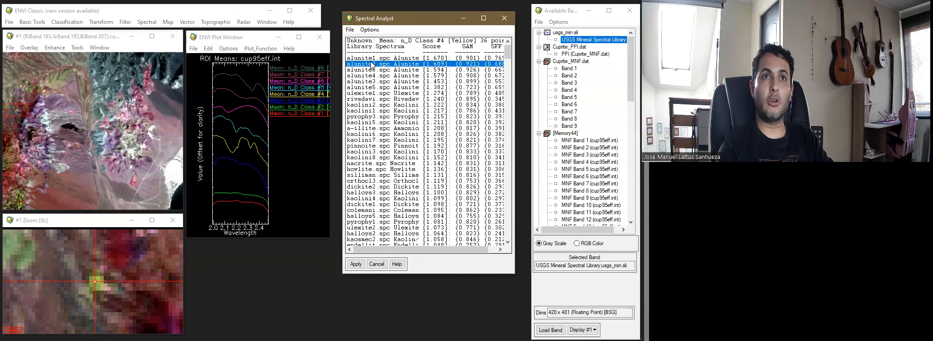
pyautogui.click(381, 58)
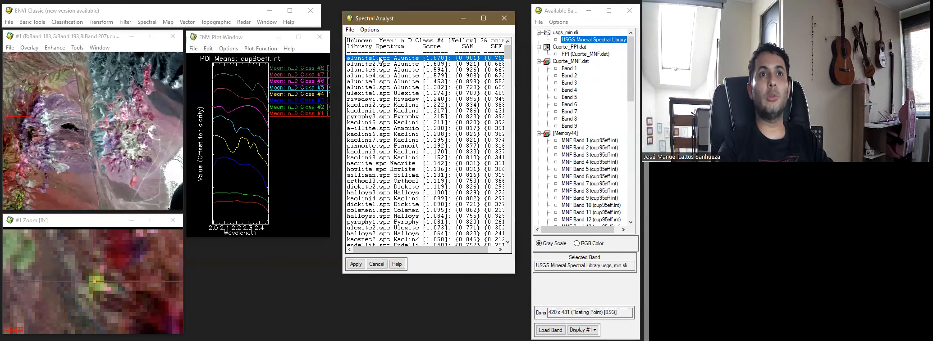
pyautogui.click(363, 93)
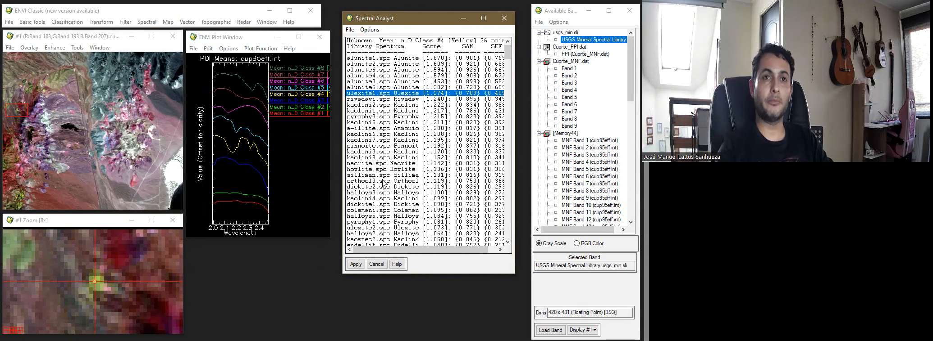
pyautogui.click(370, 64)
pyautogui.click(370, 58)
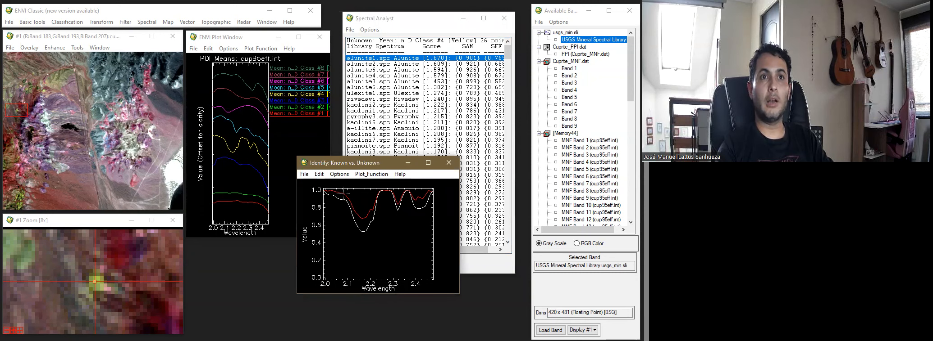
# - Show and hide the plot key of the comparison plot to check which curve is alunite, and compare the absorption features
pyautogui.rightClick(386, 215)
pyautogui.click(405, 220)
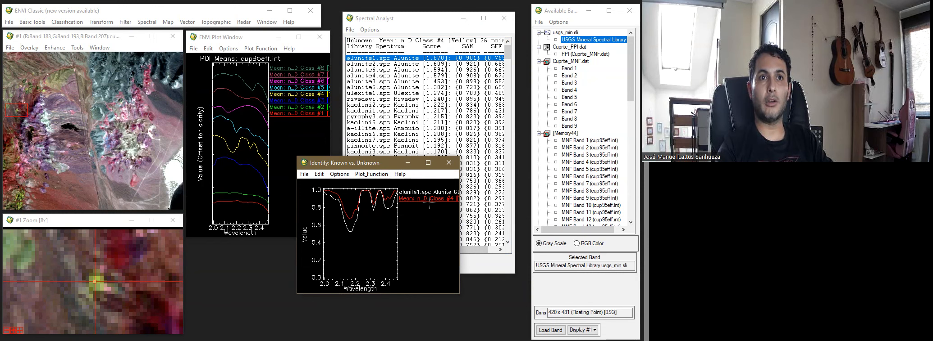
pyautogui.rightClick(384, 228)
pyautogui.click(391, 232)
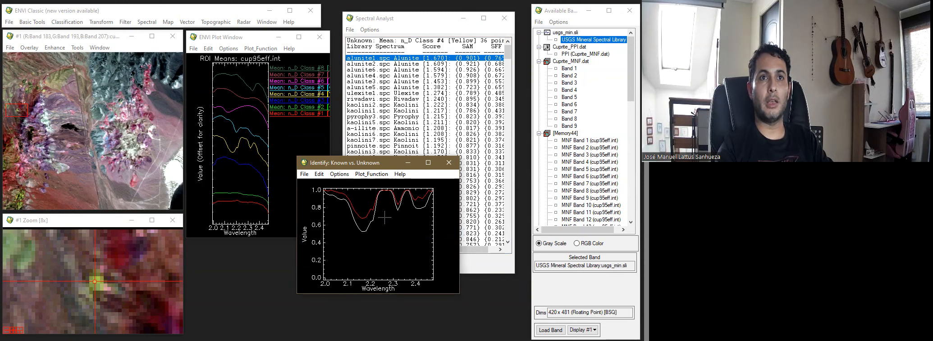
pyautogui.moveTo(335, 205); pyautogui.dragTo(424, 209)
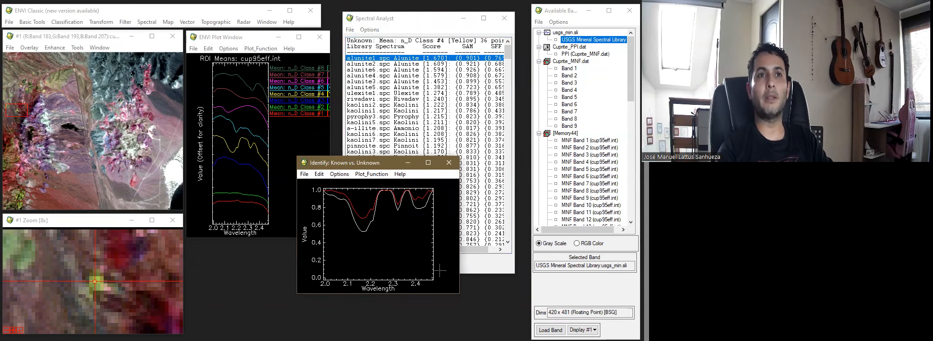
# - View the alunite comparison with the Normal plot function, restore Continuum Removed and close the comparison plot
pyautogui.click(370, 175)
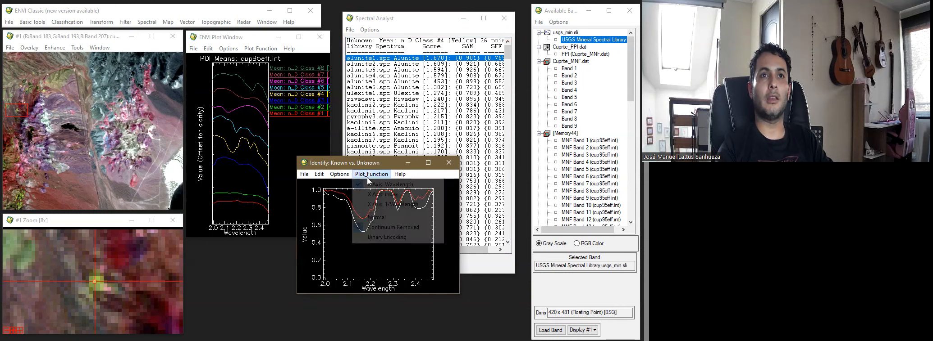
pyautogui.click(376, 218)
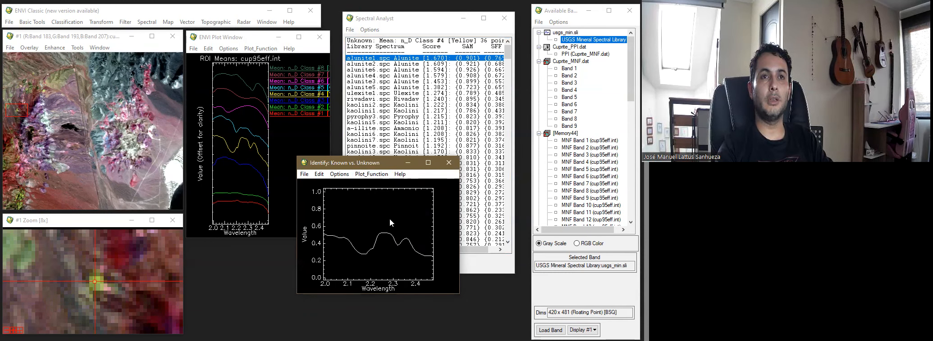
pyautogui.rightClick(389, 220)
pyautogui.click(370, 175)
pyautogui.click(388, 228)
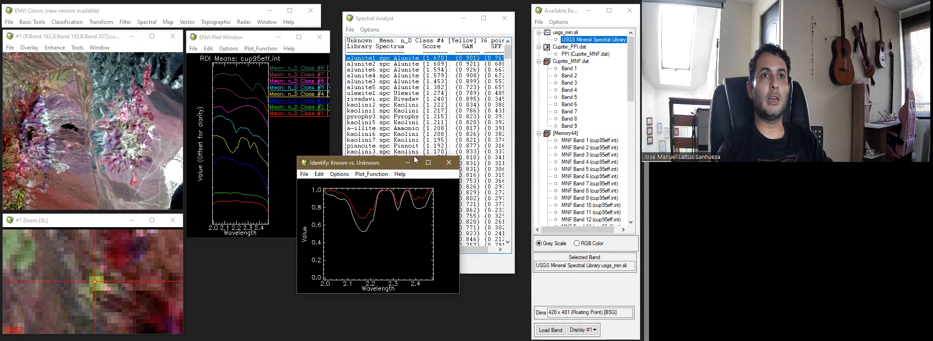
pyautogui.click(448, 163)
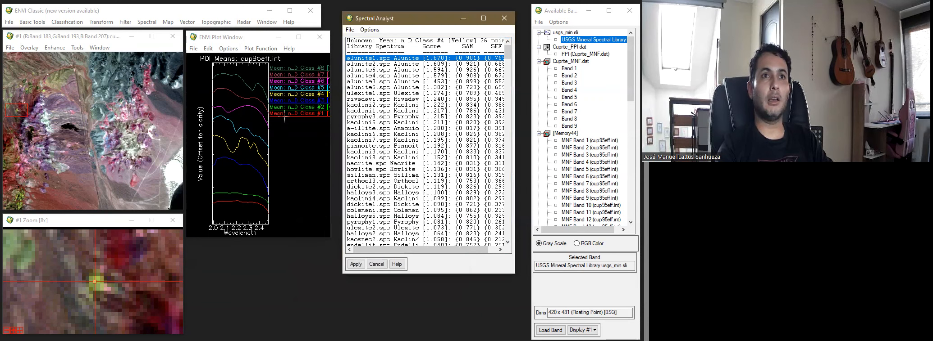
# - Run the Spectral Analyst on the n_D Class #5 cyan mean spectrum and plot it against muscovi9.spc
pyautogui.click(355, 265)
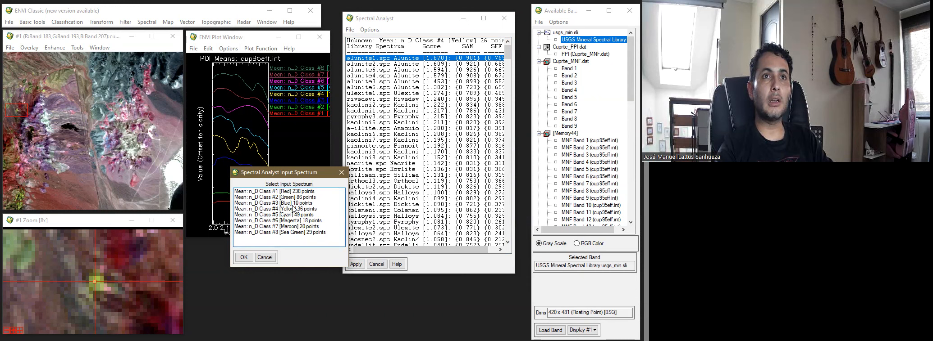
pyautogui.click(285, 216)
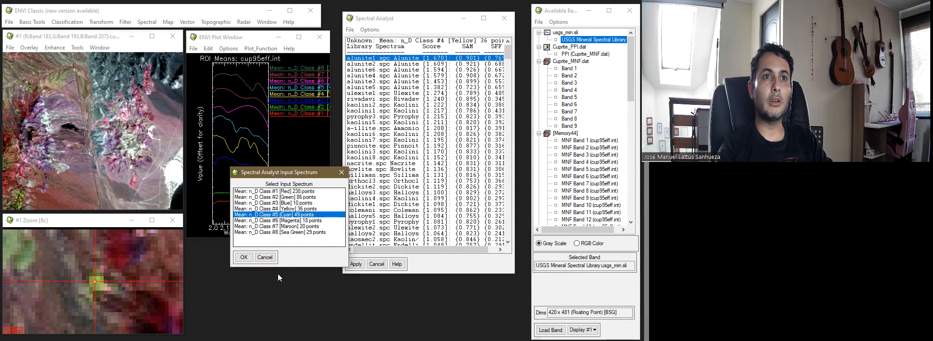
pyautogui.click(244, 259)
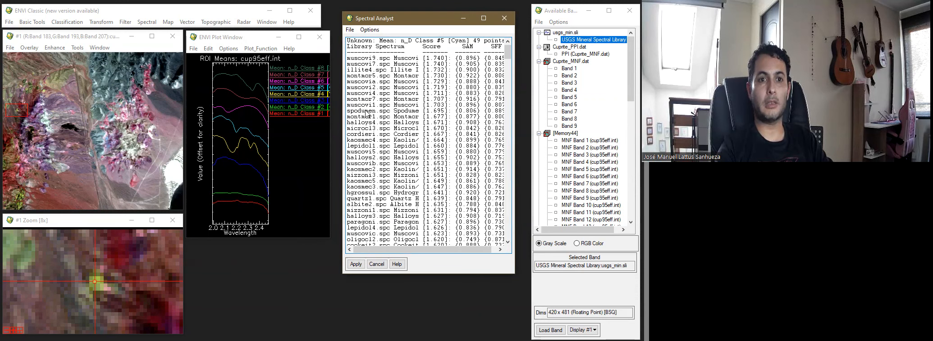
pyautogui.doubleClick(367, 59)
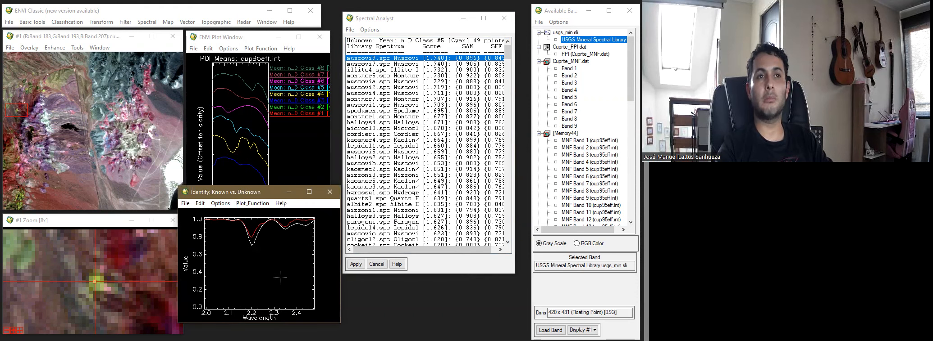
# - Close the muscovite comparison plot and run the Spectral Analyst on the mean spectrum of n_D Class #6 [Magenta]
pyautogui.click(329, 192)
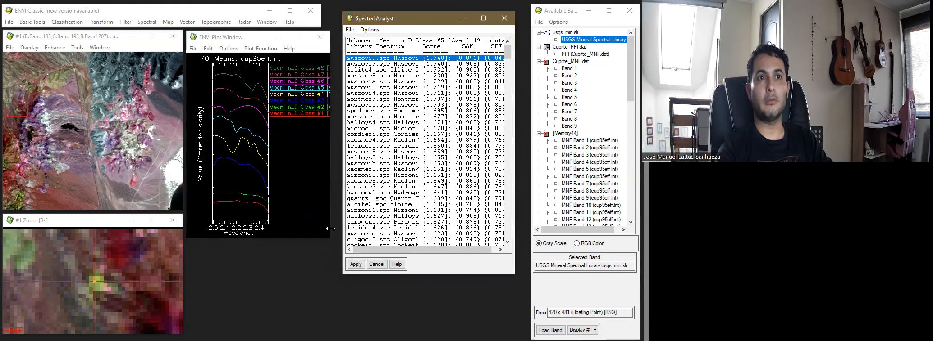
pyautogui.click(355, 267)
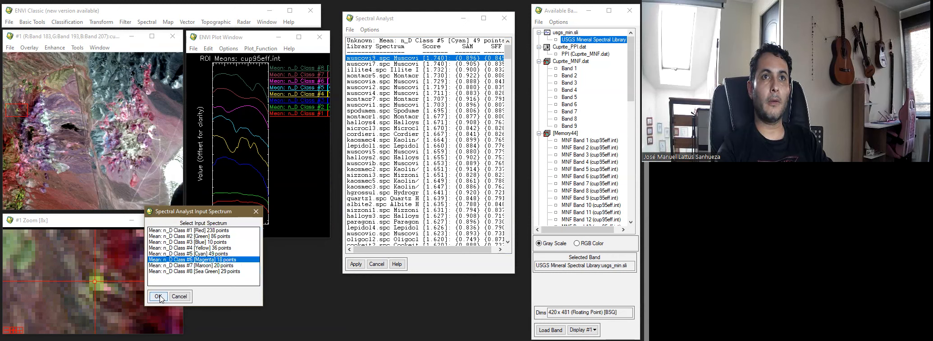
pyautogui.click(157, 297)
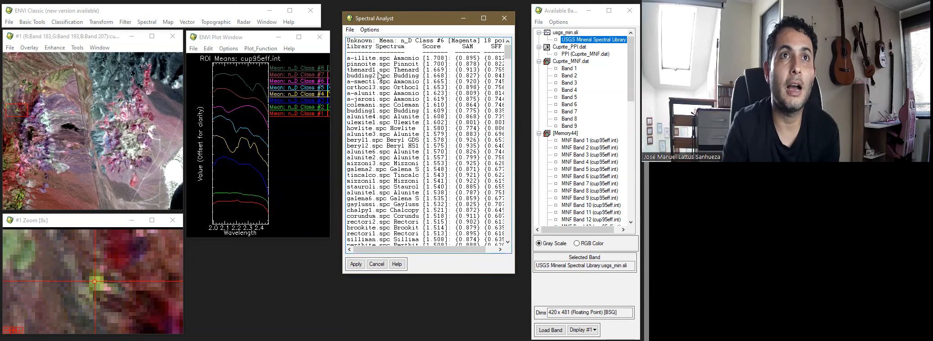
# - Compare the Class #6 mean with the library spectra a-illite, pinnoite, thenard1 and budding2, and close the comparison plot
pyautogui.click(382, 58)
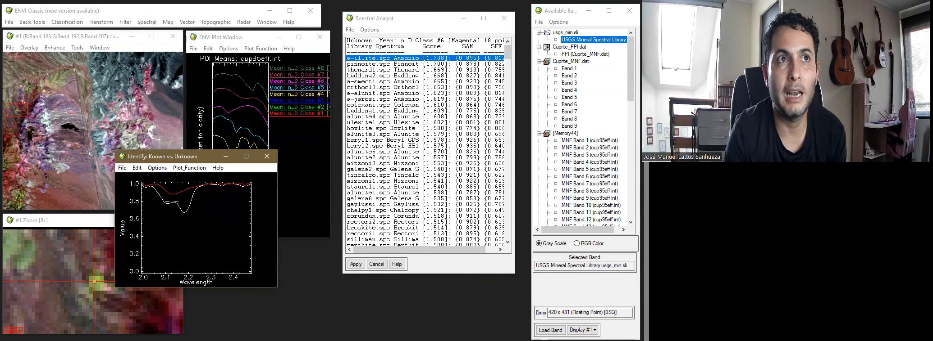
pyautogui.click(164, 188)
pyautogui.moveTo(166, 187); pyautogui.dragTo(188, 191)
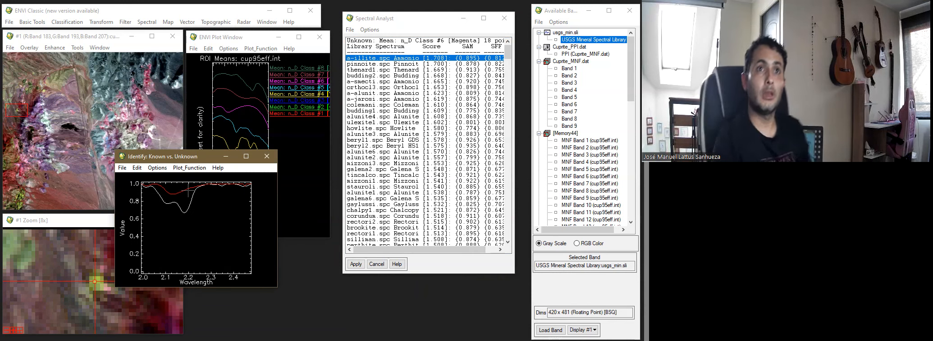
pyautogui.click(355, 64)
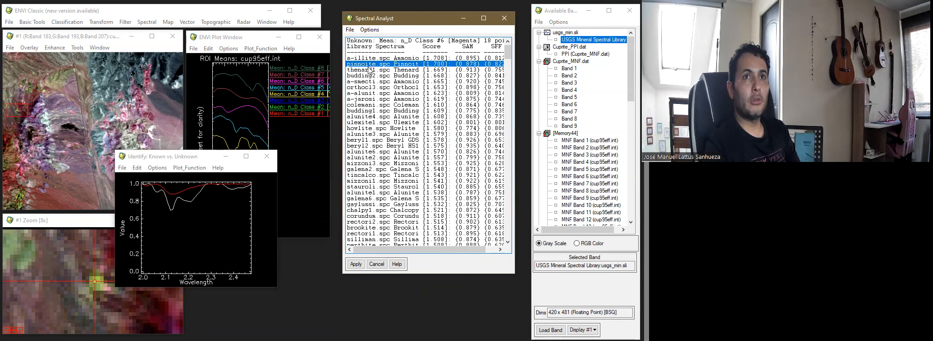
pyautogui.click(370, 70)
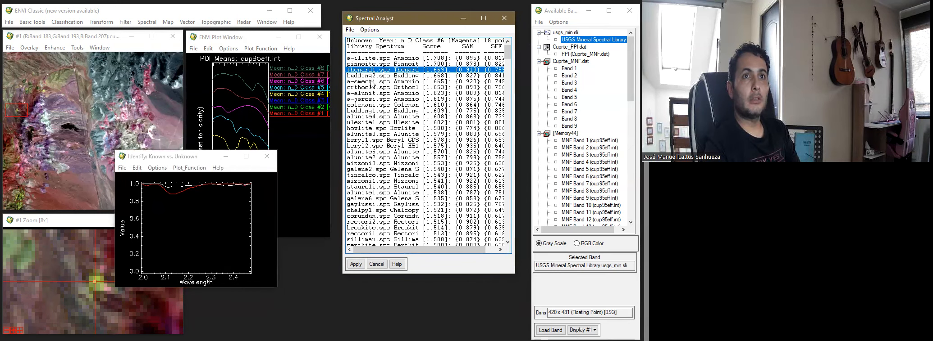
pyautogui.click(369, 76)
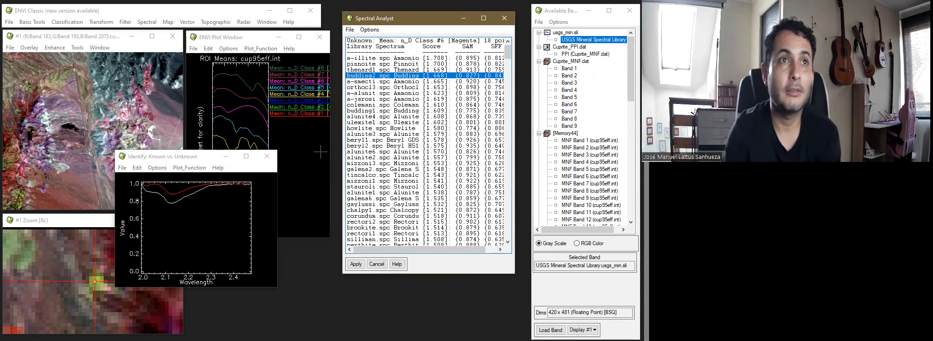
pyautogui.click(214, 185)
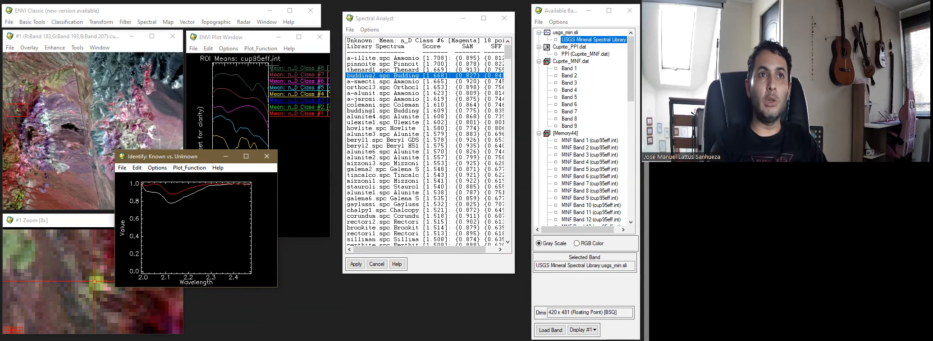
pyautogui.click(268, 156)
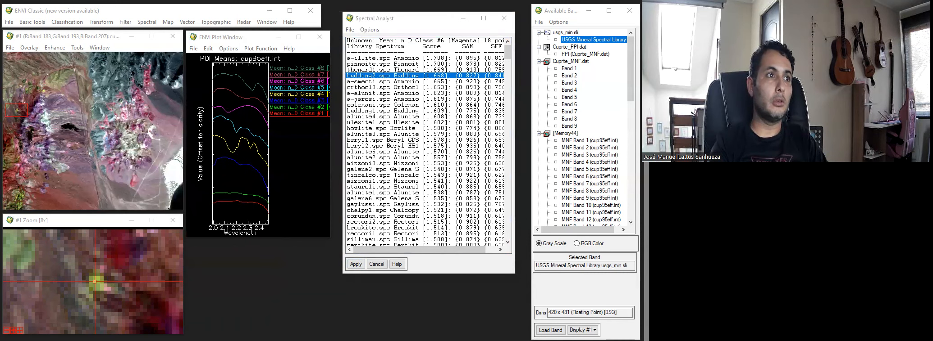
# - Analyse the n_D Class #8 [Sea Green] mean, compare it with the calcite1 library spectrum, and close the comparison plot
pyautogui.click(365, 59)
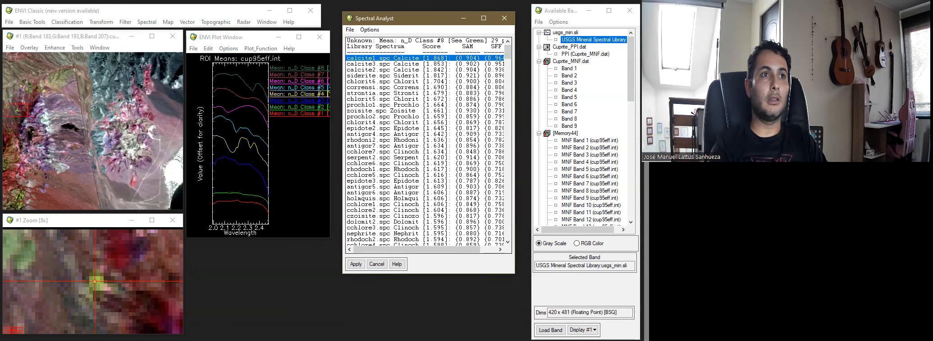
pyautogui.doubleClick(375, 59)
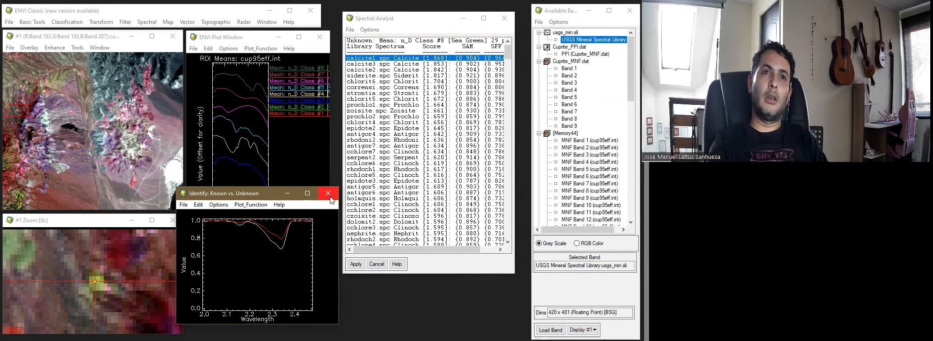
pyautogui.click(330, 197)
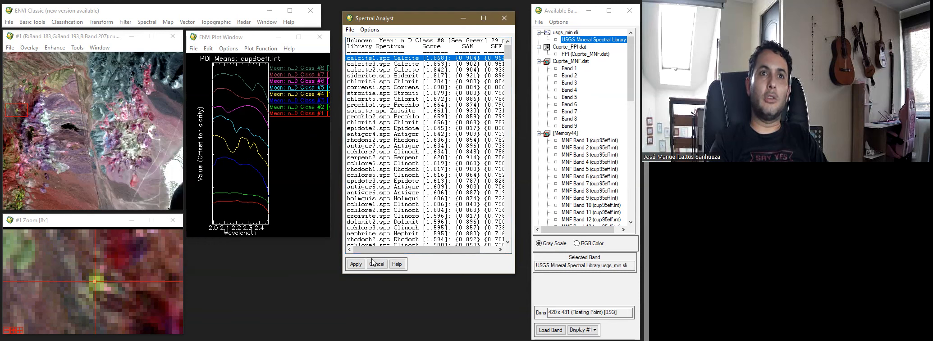
# - Run the Spectral Analyst on the mean spectrum of n_D Class #7 [Maroon]
pyautogui.click(356, 265)
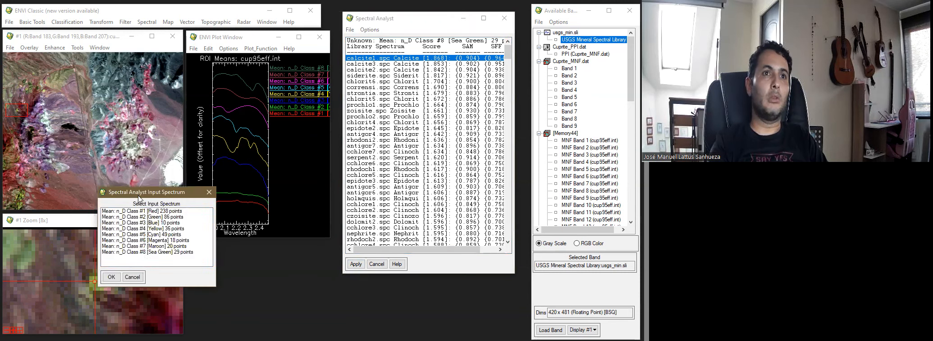
pyautogui.click(151, 247)
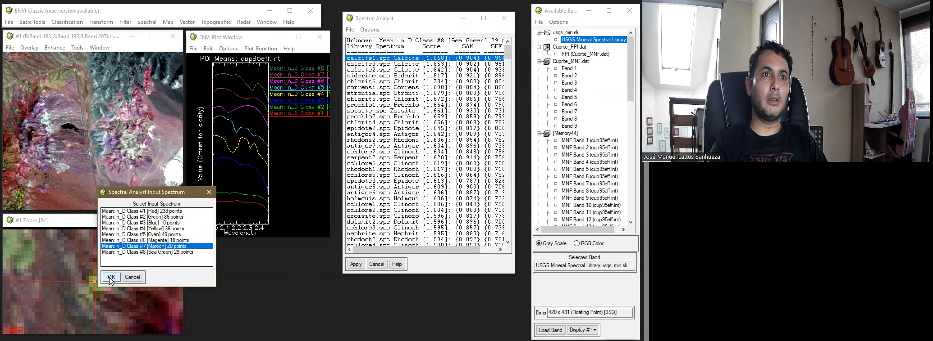
pyautogui.click(110, 278)
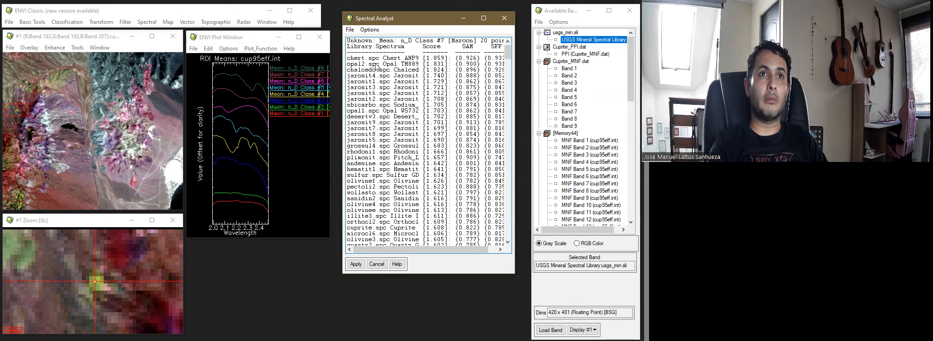
# - Compare the Class #7 mean with the opal2 and chert library spectra, and close the comparison plots
pyautogui.click(363, 66)
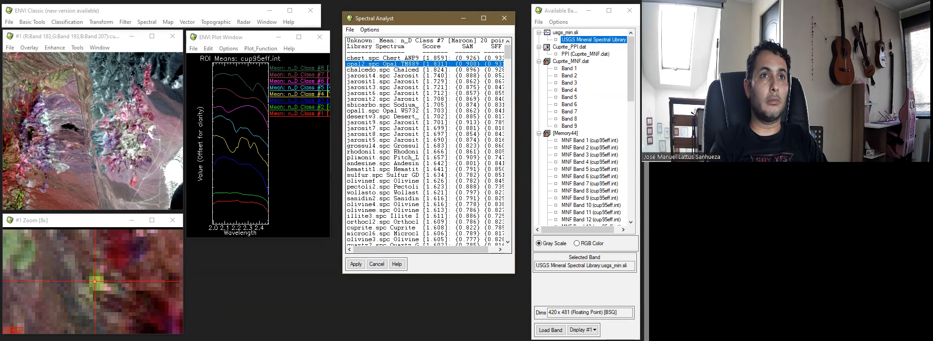
pyautogui.doubleClick(360, 64)
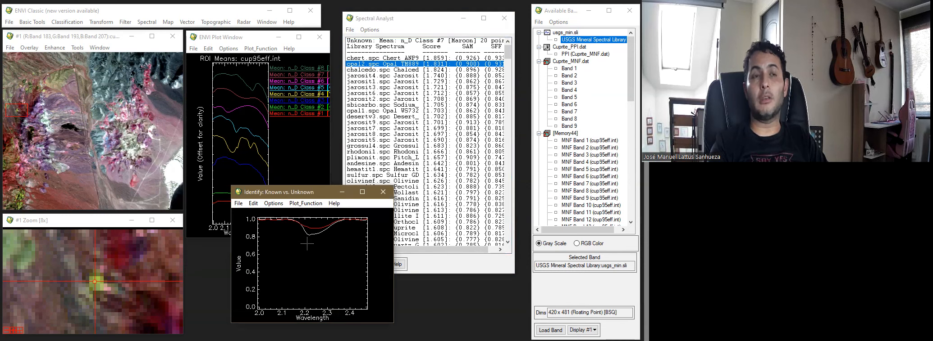
pyautogui.doubleClick(370, 58)
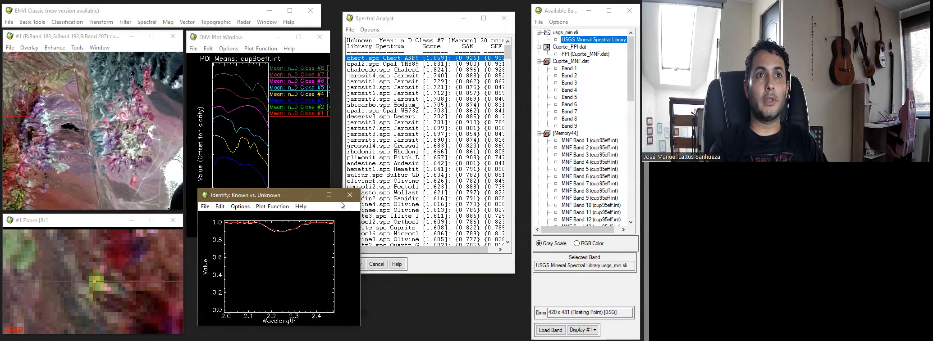
pyautogui.click(383, 192)
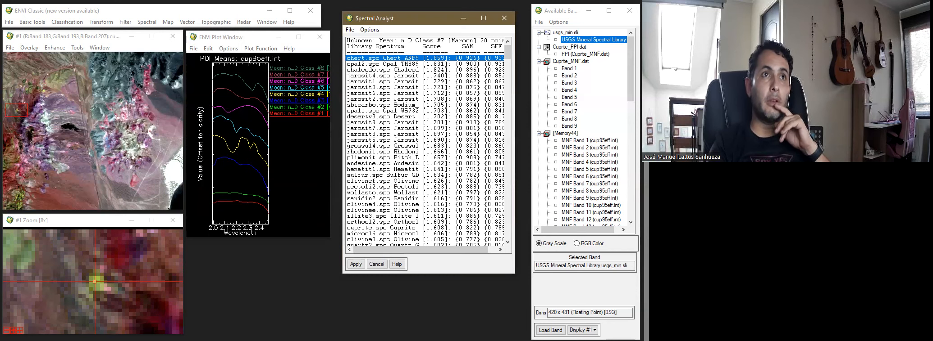
# - Open the ROI Tool for the image and step through the locations of the n_D Class #7 [Maroon] pixels
pyautogui.click(29, 47)
pyautogui.click(56, 107)
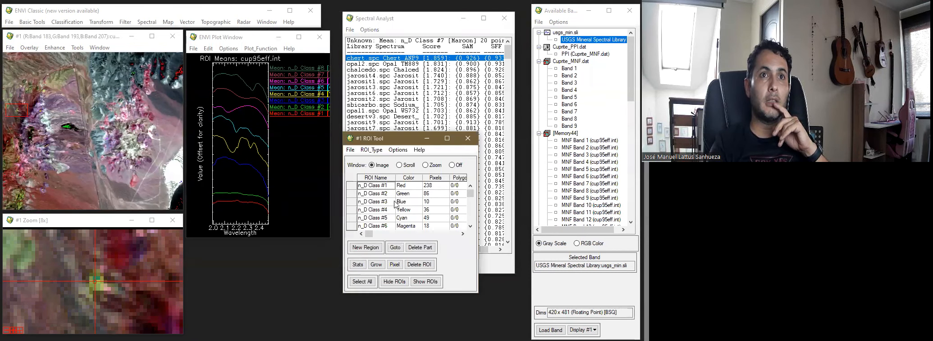
pyautogui.click(352, 218)
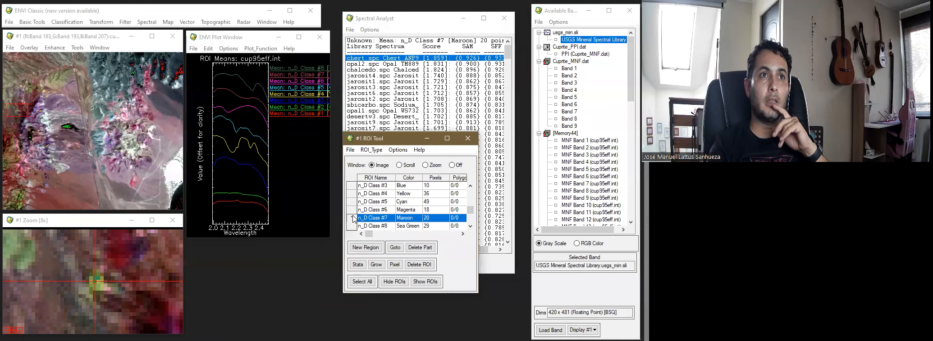
pyautogui.click(395, 248)
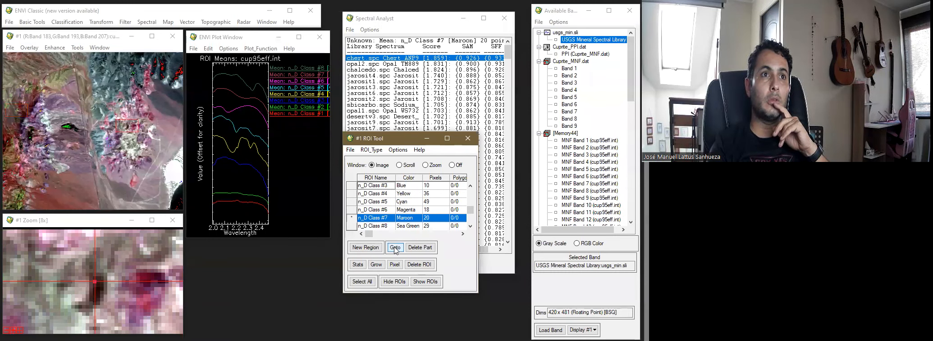
pyautogui.click(394, 247)
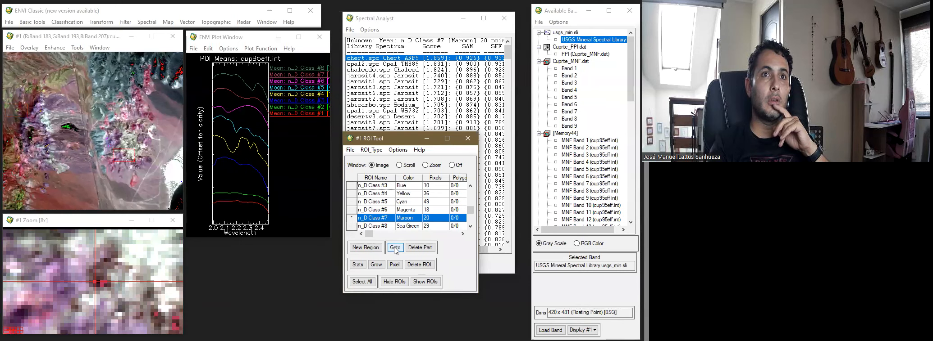
pyautogui.click(395, 248)
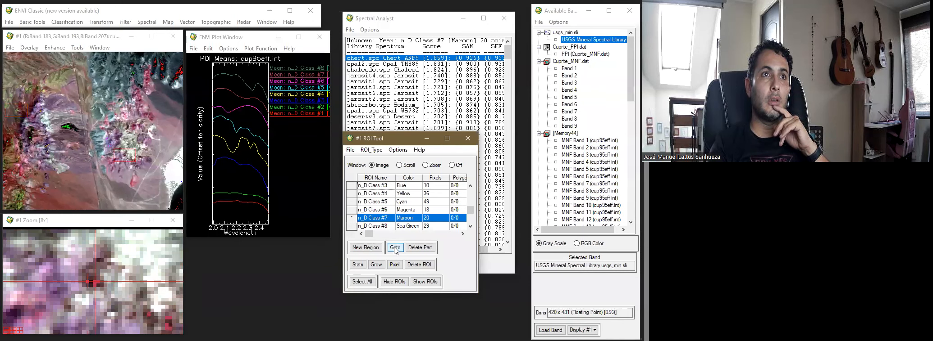
pyautogui.click(395, 247)
pyautogui.click(395, 248)
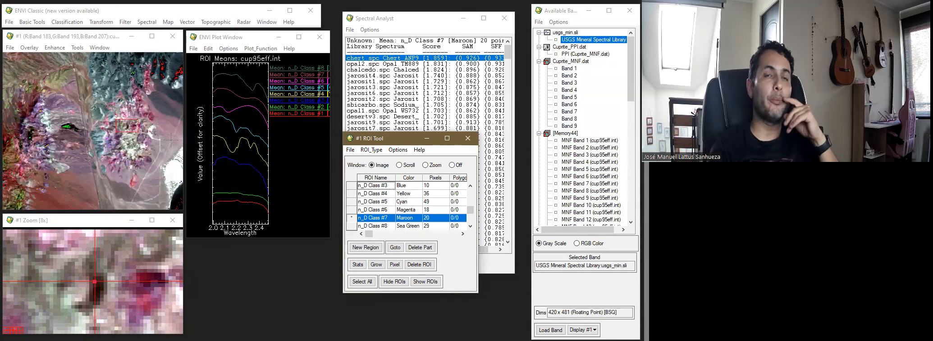
# - Close the ROI Tool and the Spectral Analyst, keeping the ROI means plot open
pyautogui.click(468, 138)
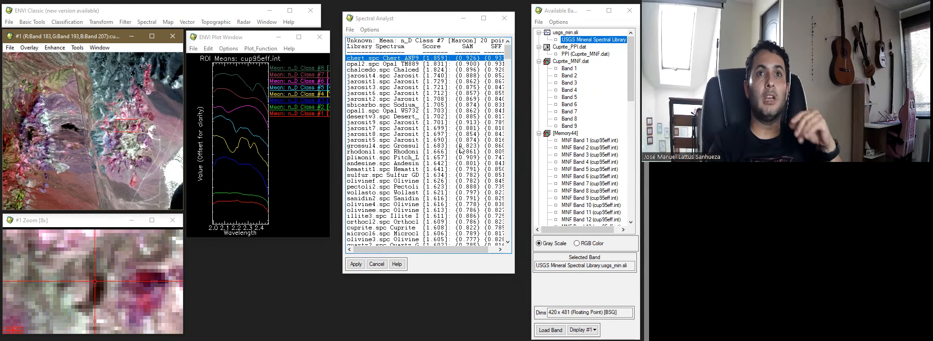
pyautogui.click(504, 18)
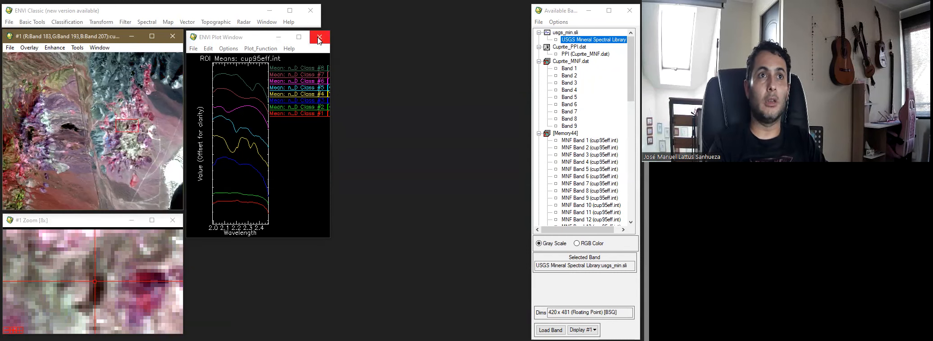
pyautogui.click(246, 165)
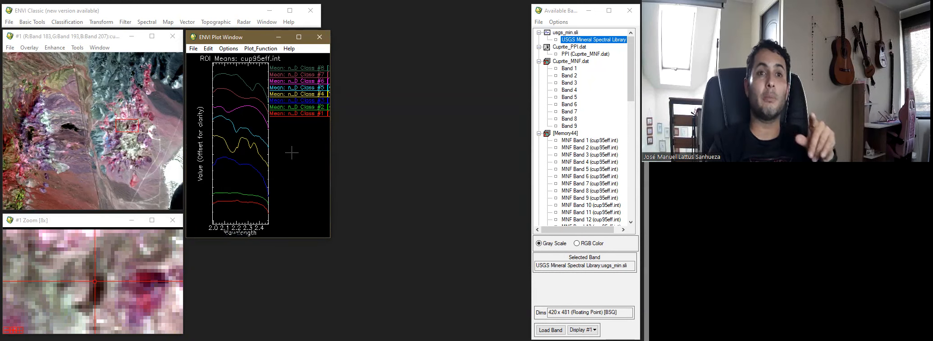
# - Start Spectral Feature Fitting on cup95eff.int, using the full scene and all 50 bands without a mask
pyautogui.click(152, 23)
pyautogui.moveTo(171, 131)
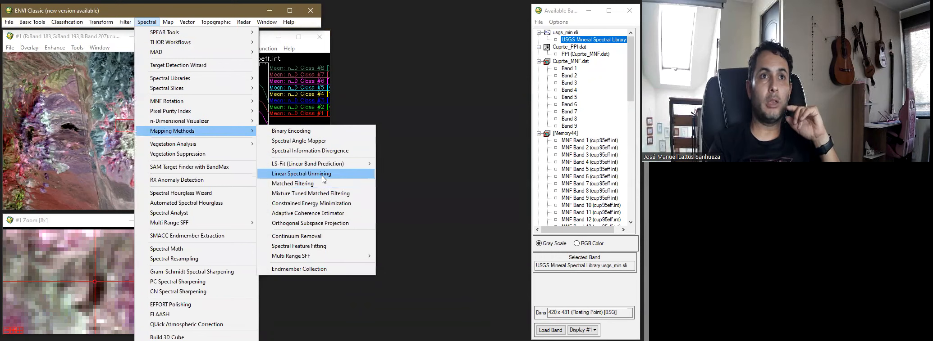
pyautogui.click(312, 247)
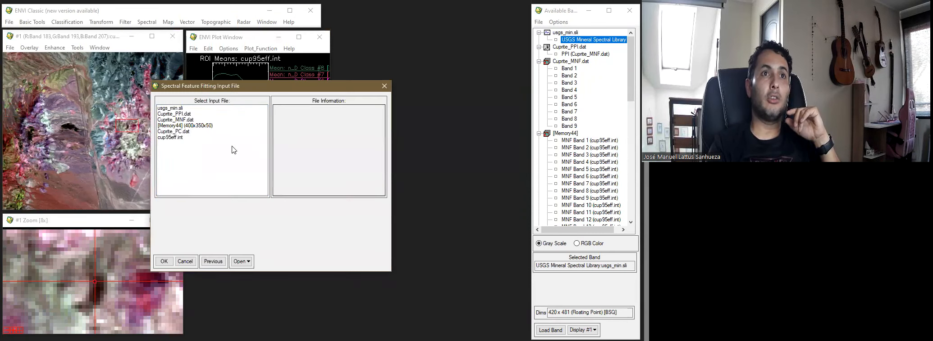
pyautogui.click(176, 137)
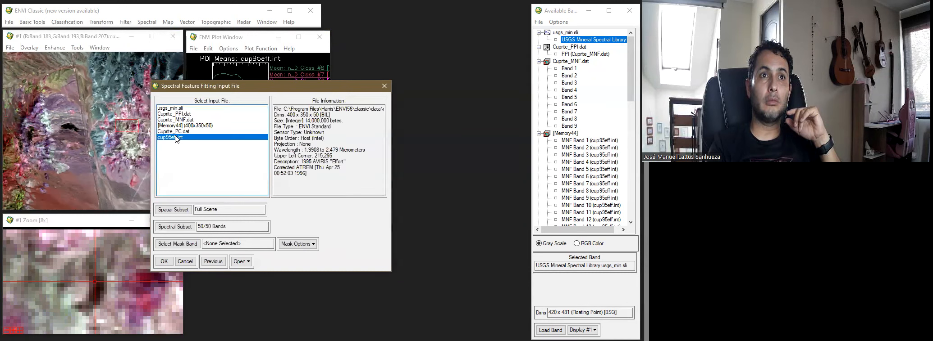
pyautogui.click(164, 262)
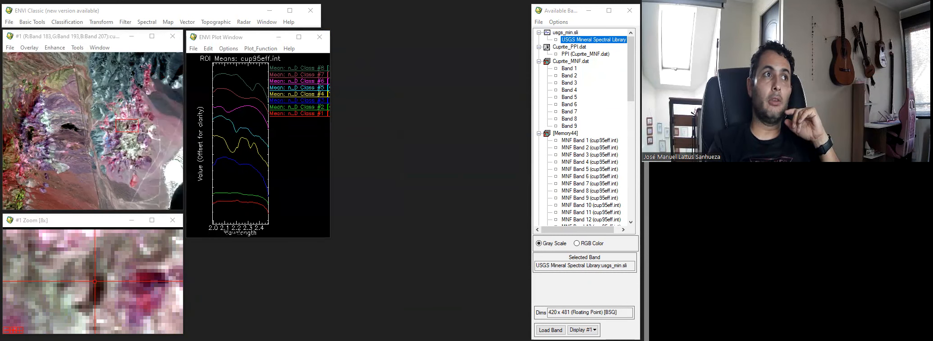
# - Import the eight n_D Class regions, #1 [Red] to #8 [Sea Green], from the input file's ROIs as endmembers and select them all
pyautogui.click(395, 44)
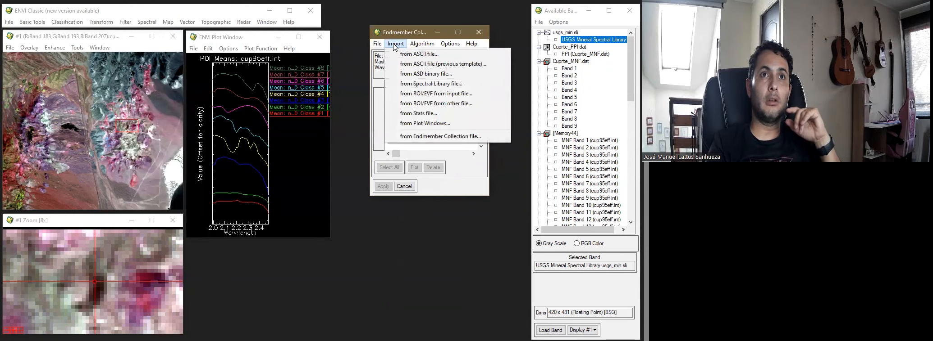
pyautogui.click(440, 95)
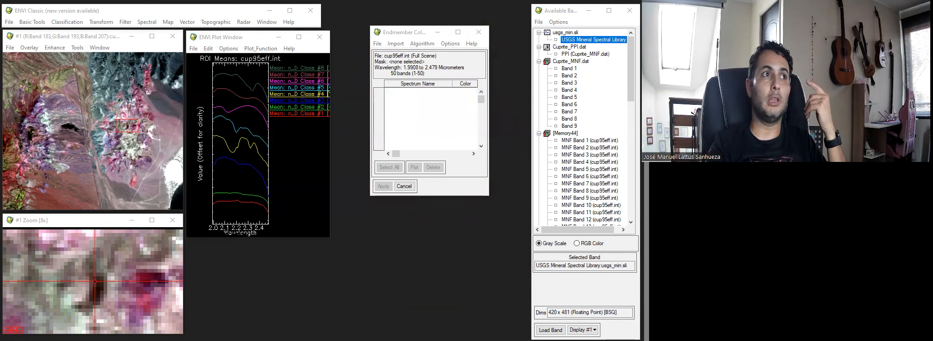
pyautogui.moveTo(233, 177); pyautogui.dragTo(234, 219)
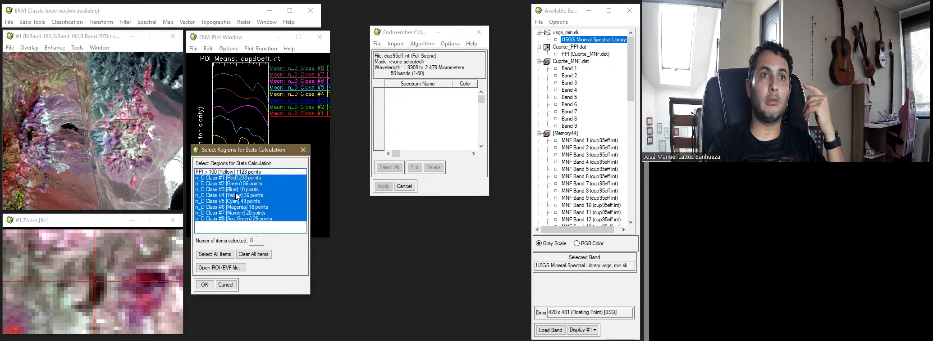
pyautogui.click(247, 190)
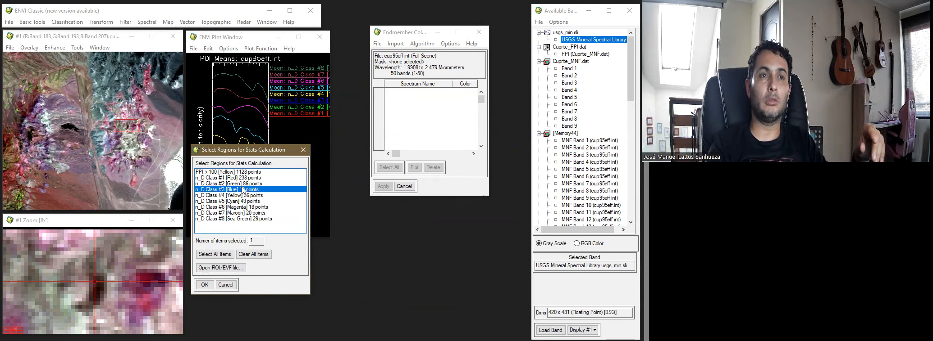
pyautogui.click(247, 178)
pyautogui.moveTo(247, 179); pyautogui.dragTo(253, 219)
pyautogui.click(205, 285)
pyautogui.click(376, 192)
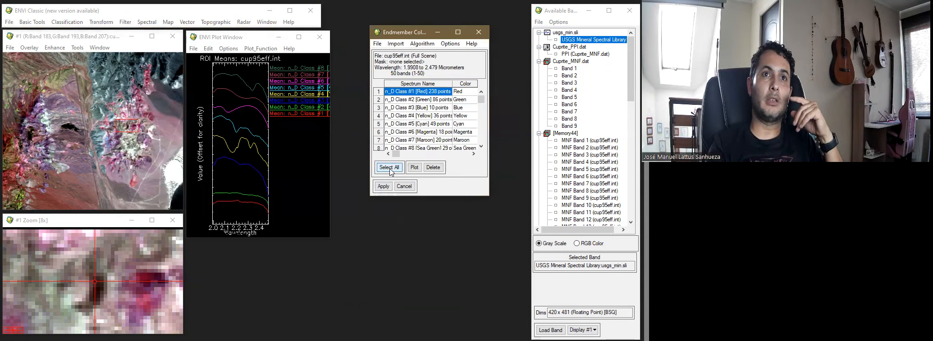
# - Run Spectral Feature Fitting on the endmembers with on-the-fly continuum removal, outputting separate Scale and RMS images to memory
pyautogui.click(377, 190)
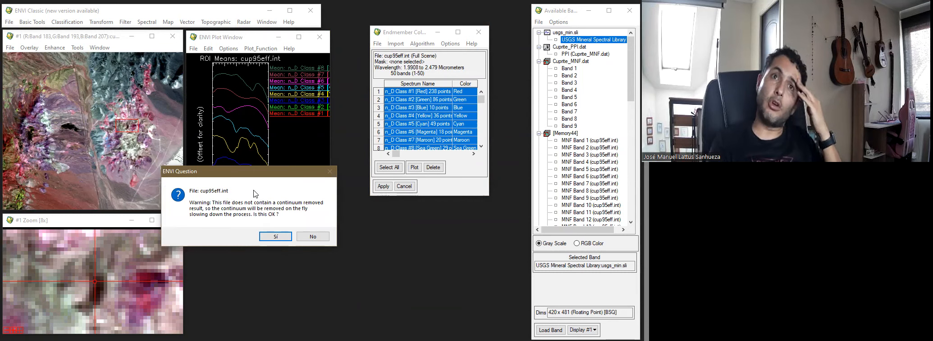
pyautogui.click(275, 236)
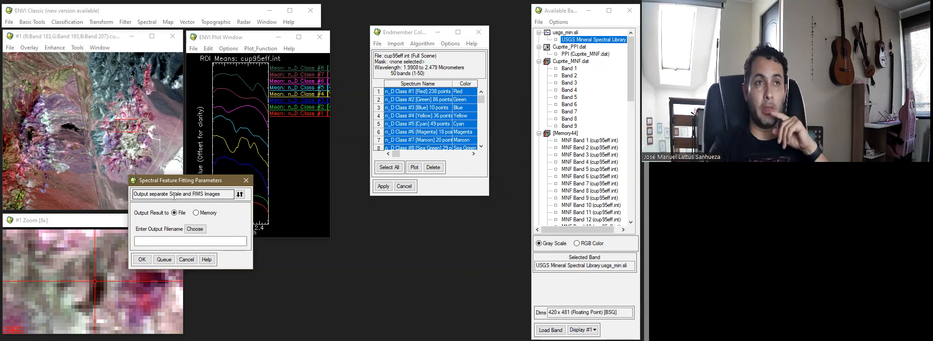
pyautogui.click(239, 194)
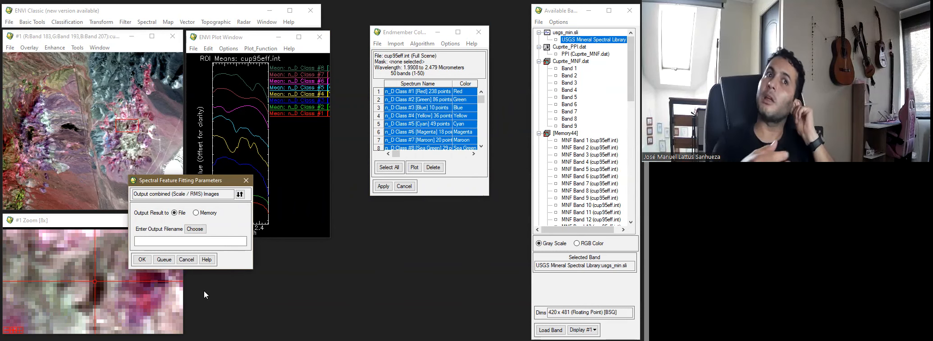
pyautogui.click(241, 195)
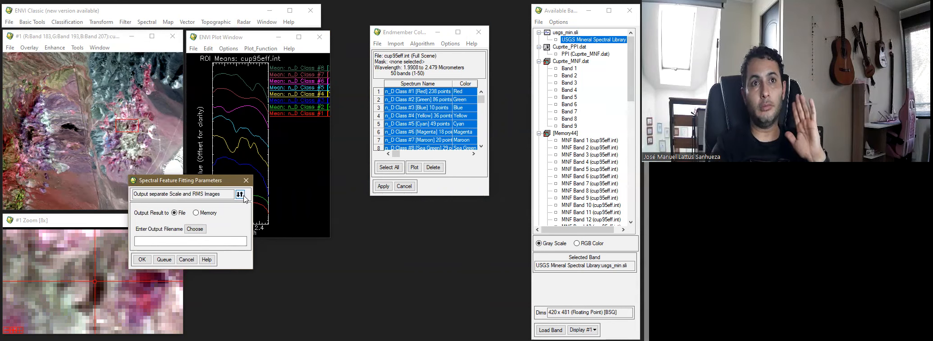
pyautogui.click(196, 213)
pyautogui.click(142, 261)
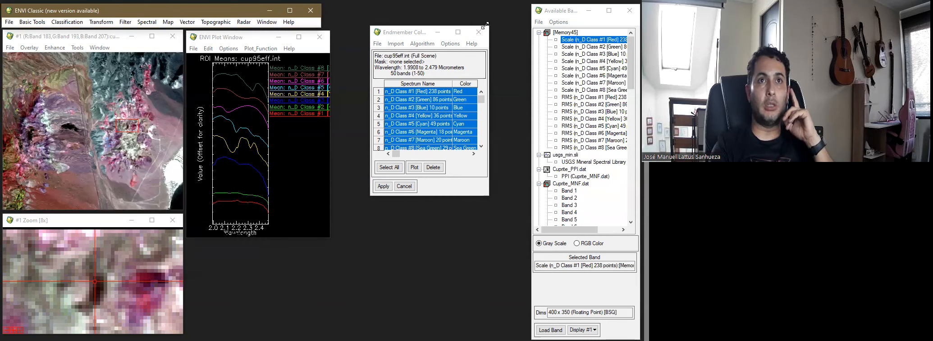
# - Close the endmember and ROI means windows, and load the Scale image of n_D Class #4 [Yellow] in a new display linked to display #1
pyautogui.click(478, 32)
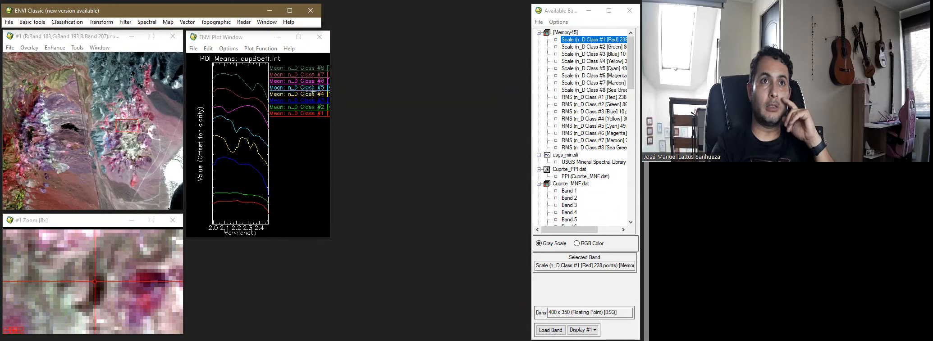
pyautogui.click(319, 37)
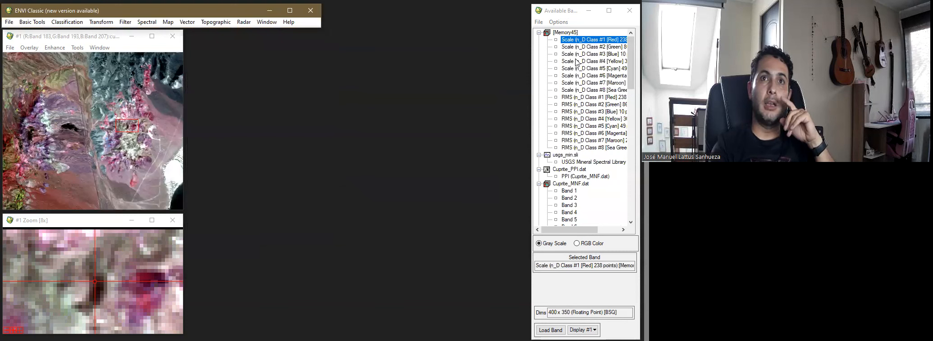
pyautogui.click(594, 63)
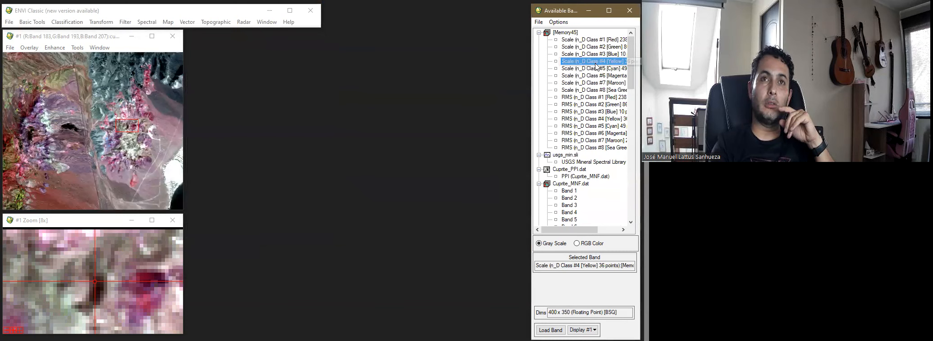
pyautogui.rightClick(595, 63)
pyautogui.click(591, 69)
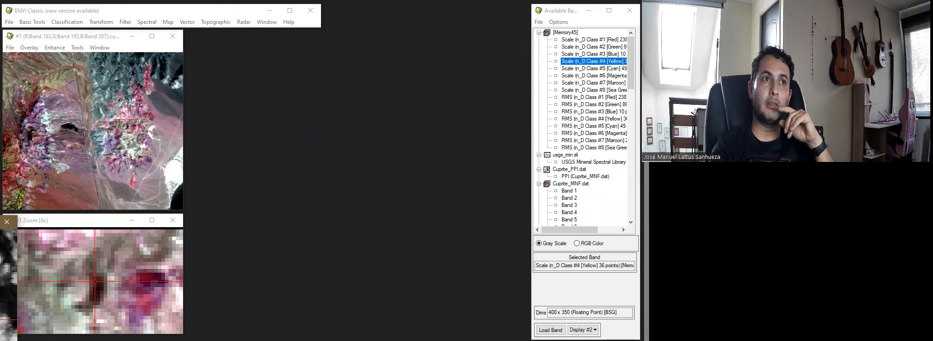
pyautogui.rightClick(25, 133)
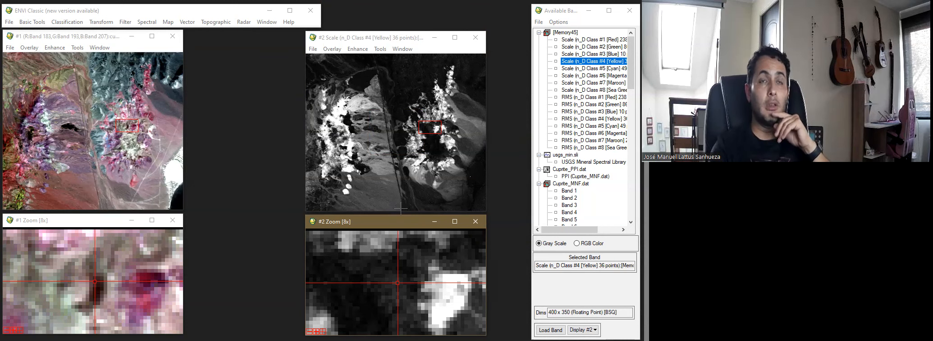
# - Create a 2D scatter plot with the n_D Class #4 Scale band as X and RMS band as Y, and arrange the windows side by side
pyautogui.click(377, 49)
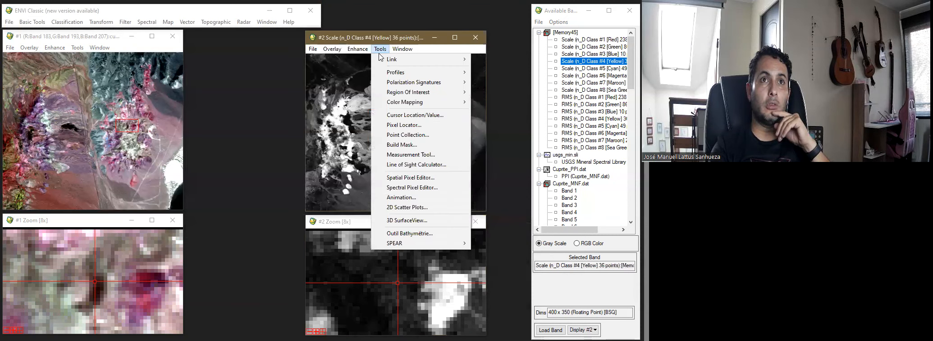
pyautogui.click(422, 208)
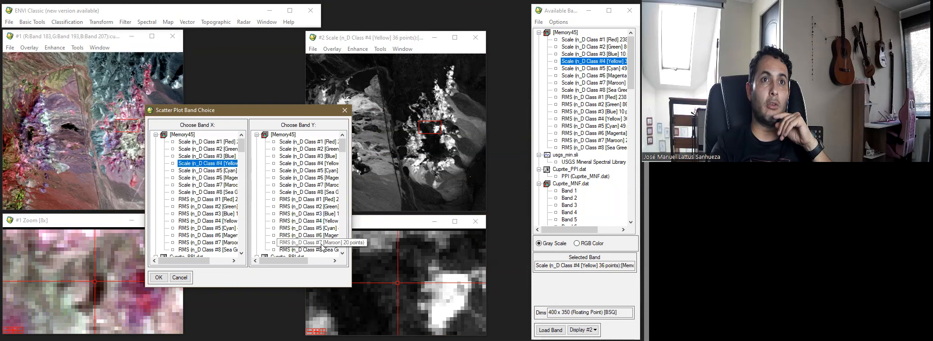
pyautogui.click(318, 221)
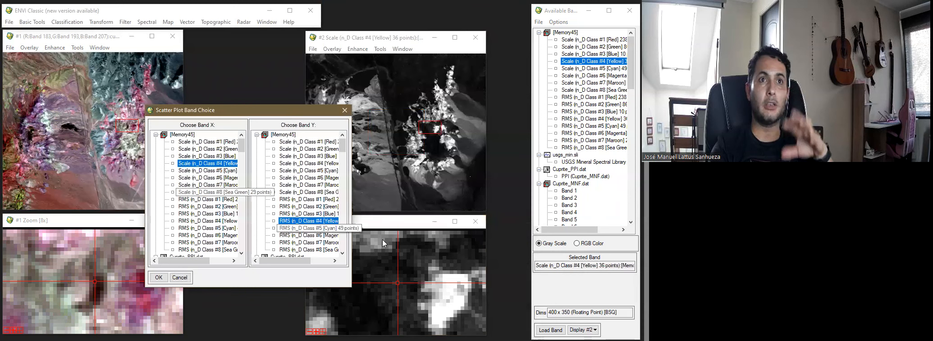
pyautogui.click(159, 278)
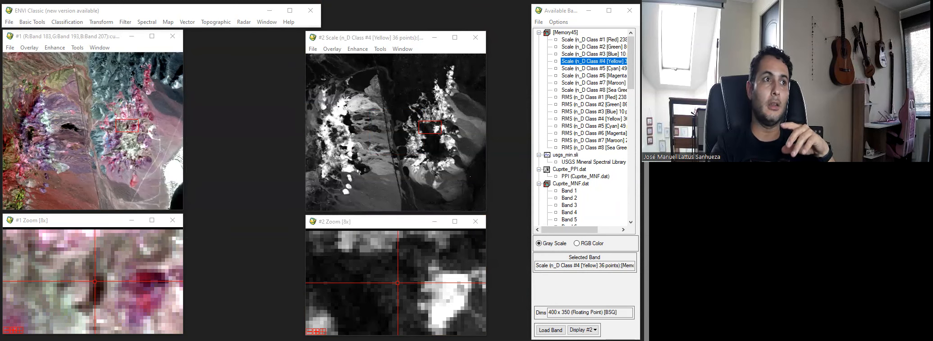
pyautogui.moveTo(386, 36); pyautogui.dragTo(446, 39)
pyautogui.moveTo(273, 87); pyautogui.dragTo(266, 71)
pyautogui.moveTo(393, 37); pyautogui.dragTo(390, 37)
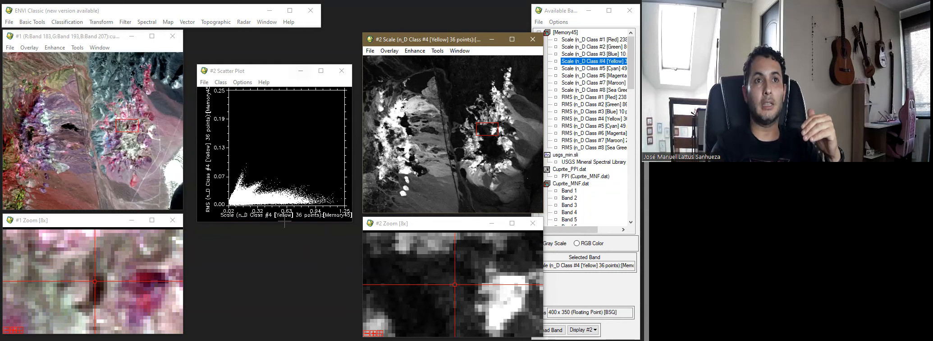
# - Highlight the high-Scale, low-RMS pixels in red with a region on the scatter plot, and close the Scale image display
pyautogui.click(321, 193)
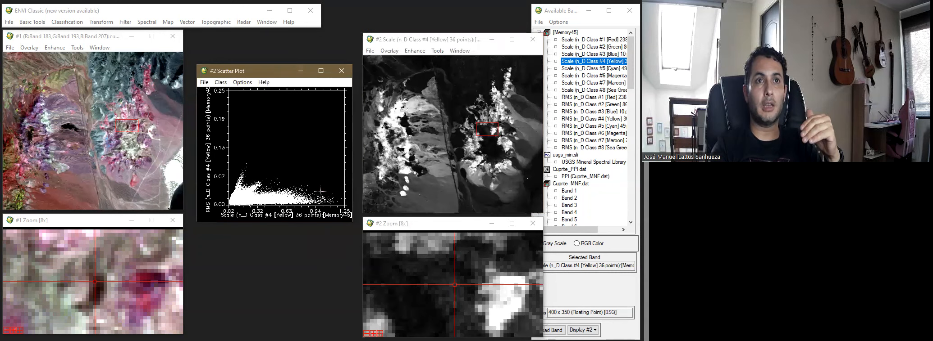
pyautogui.moveTo(288, 208)
pyautogui.mouseDown()
pyautogui.moveTo(342, 197)
pyautogui.moveTo(337, 183)
pyautogui.moveTo(323, 195)
pyautogui.mouseUp()
pyautogui.rightClick(323, 194)
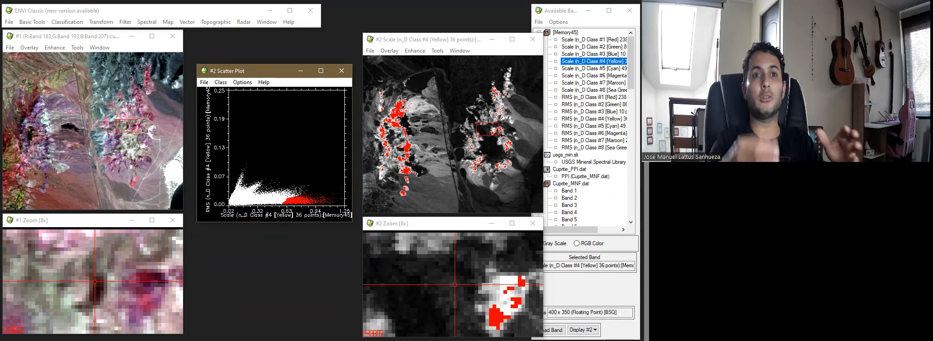
pyautogui.click(533, 40)
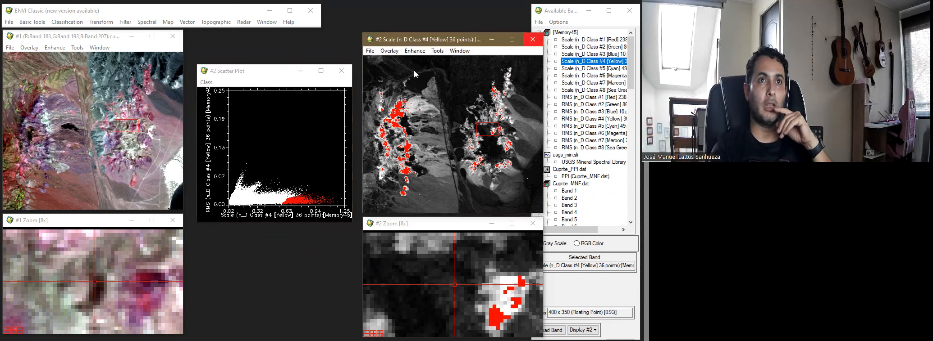
# - Start Spectral Angle Mapper on cup95eff.int, using the full scene and all 50 bands without a mask
pyautogui.click(144, 22)
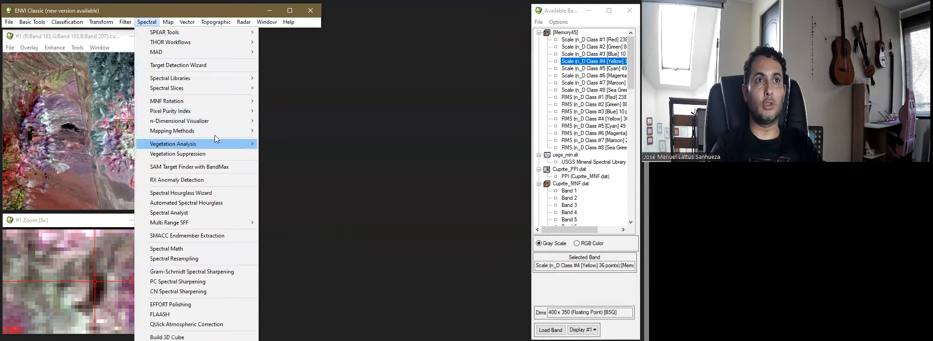
pyautogui.moveTo(214, 132)
pyautogui.click(325, 141)
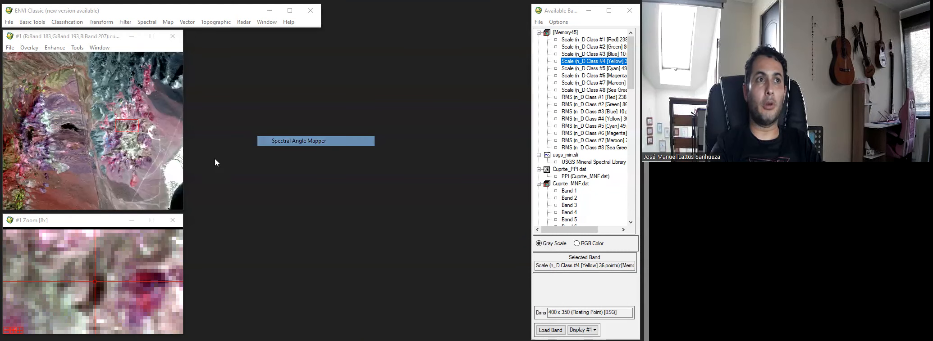
pyautogui.click(118, 140)
pyautogui.click(100, 256)
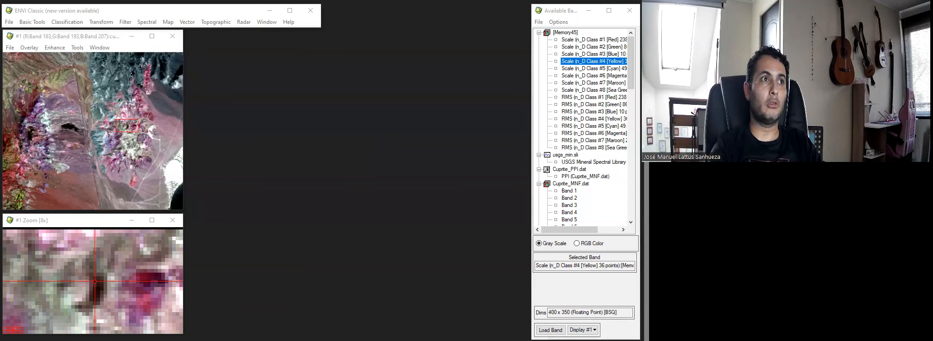
# - Import the eight n_D Class ROIs from the input file as endmembers, and run the SAM classification with rule images in memory
pyautogui.click(252, 71)
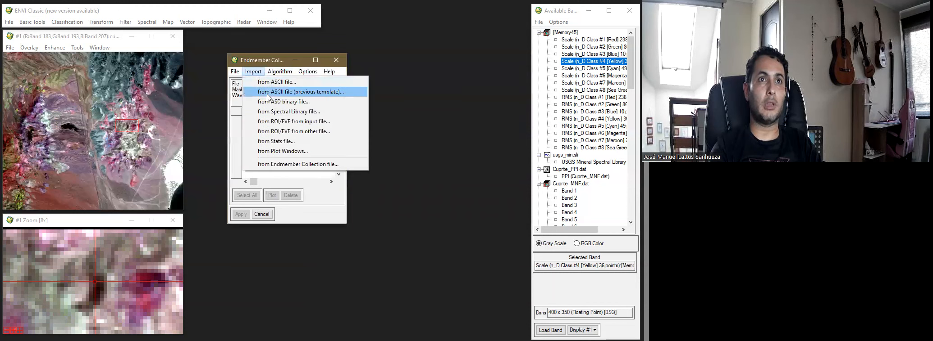
pyautogui.click(275, 121)
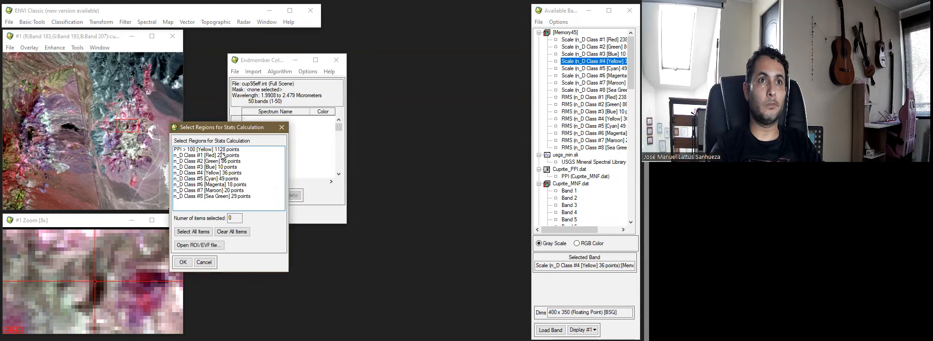
pyautogui.moveTo(223, 152); pyautogui.dragTo(227, 220)
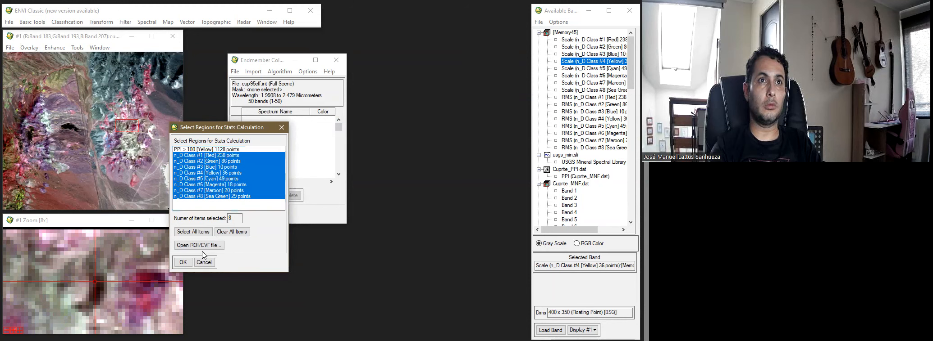
pyautogui.click(188, 262)
pyautogui.click(246, 195)
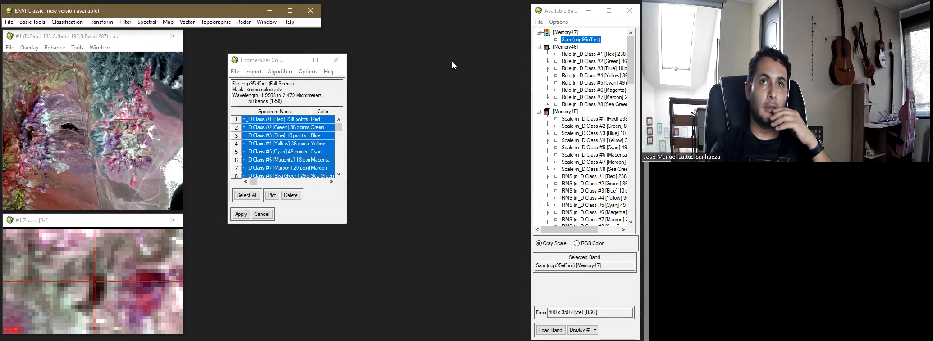
# - View the SAM classification in a new display linked to the RGB image, and close it together with the endmember collection window
pyautogui.rightClick(569, 39)
pyautogui.click(575, 52)
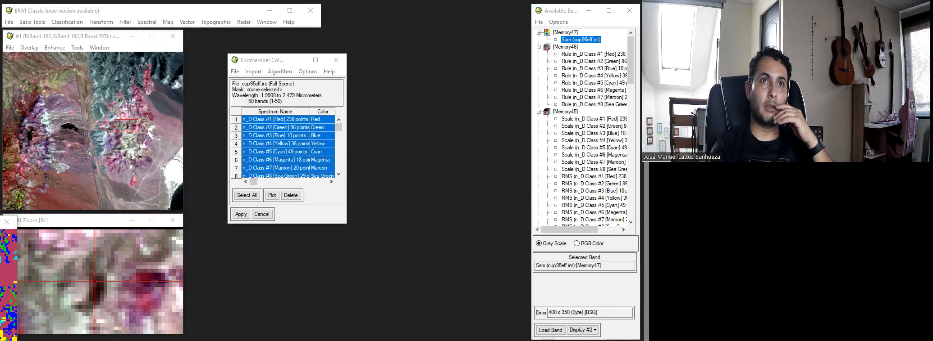
pyautogui.moveTo(0, 38); pyautogui.dragTo(419, 42)
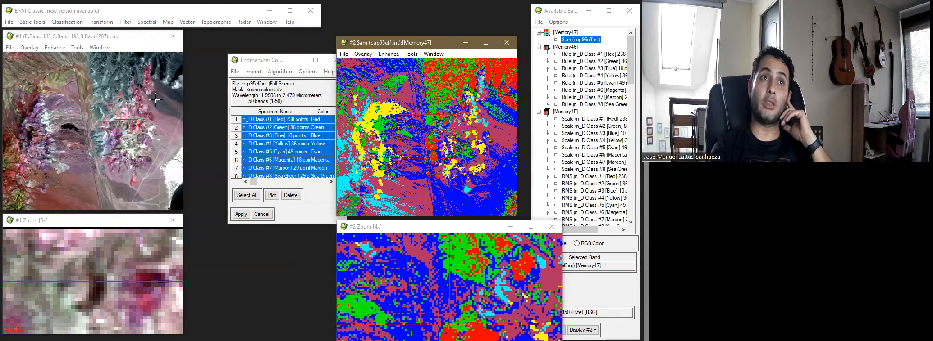
pyautogui.rightClick(167, 97)
pyautogui.click(190, 107)
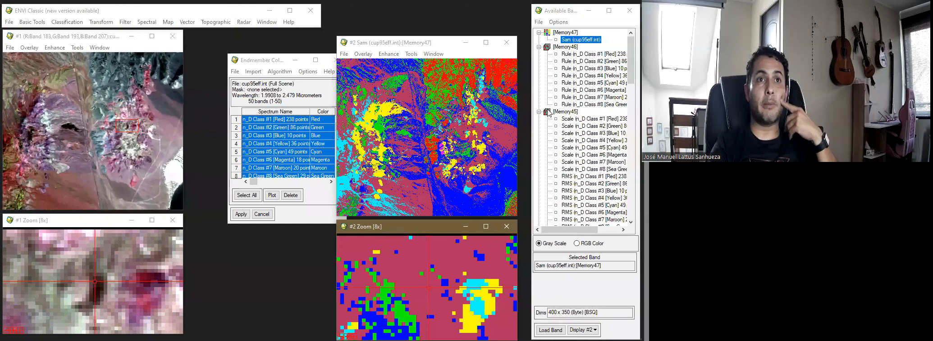
pyautogui.click(507, 42)
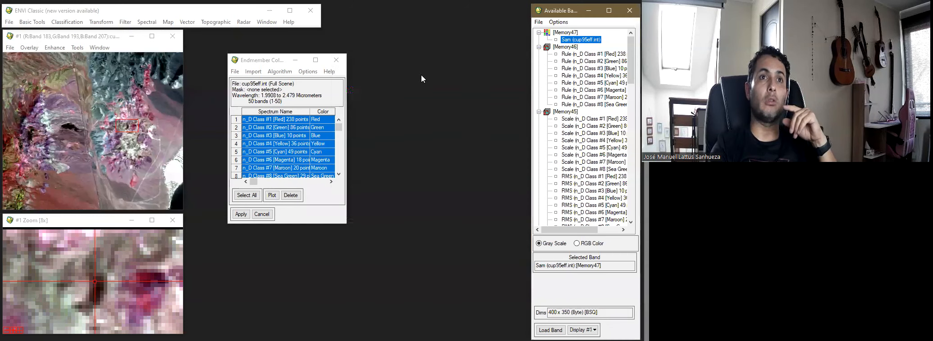
pyautogui.click(337, 60)
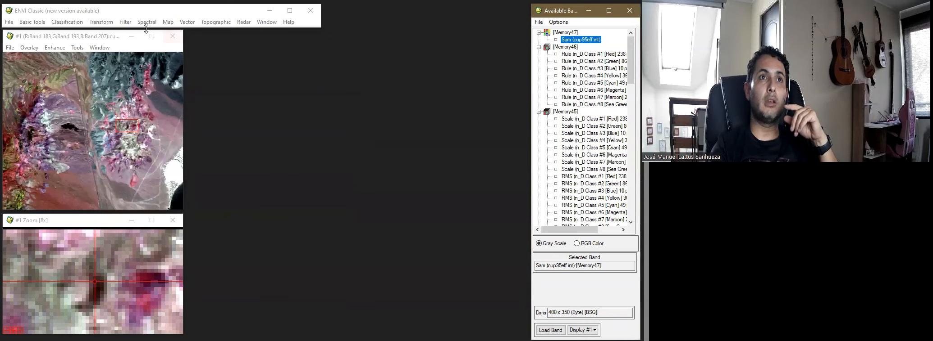
# - Start the Rule Classifier on the Spectral Angle Mapper rule images in Memory46, using the full scene
pyautogui.click(63, 24)
pyautogui.moveTo(111, 85)
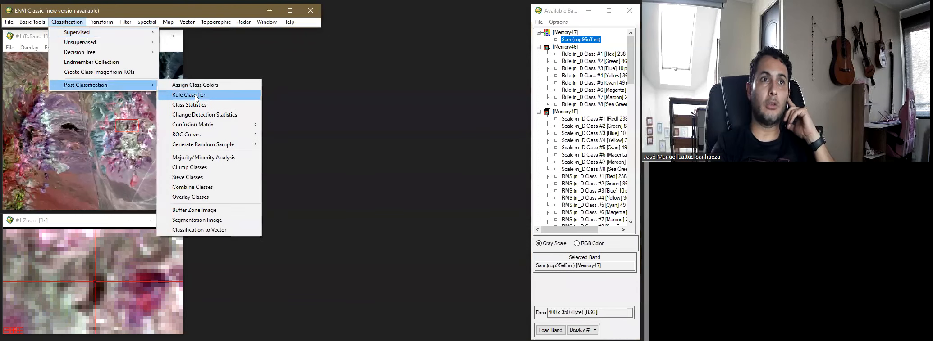
pyautogui.click(196, 96)
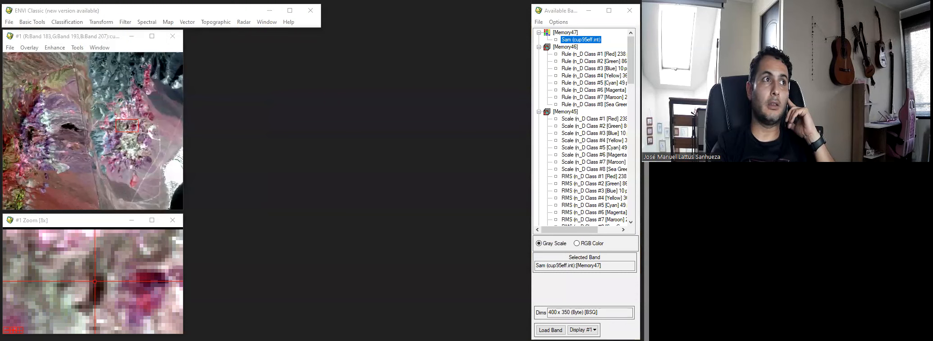
pyautogui.click(225, 92)
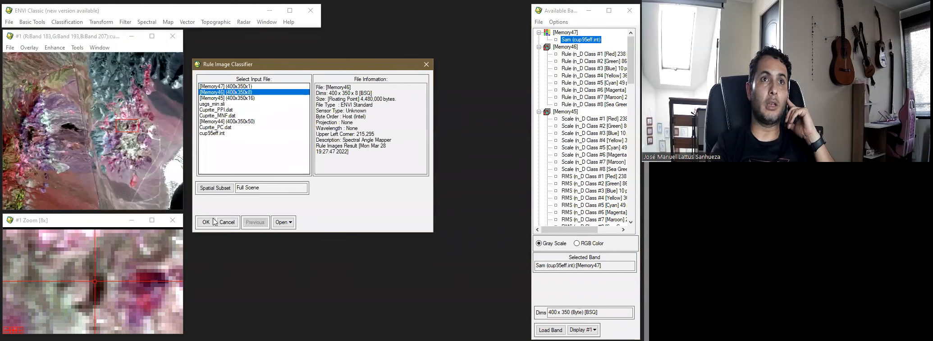
pyautogui.click(206, 222)
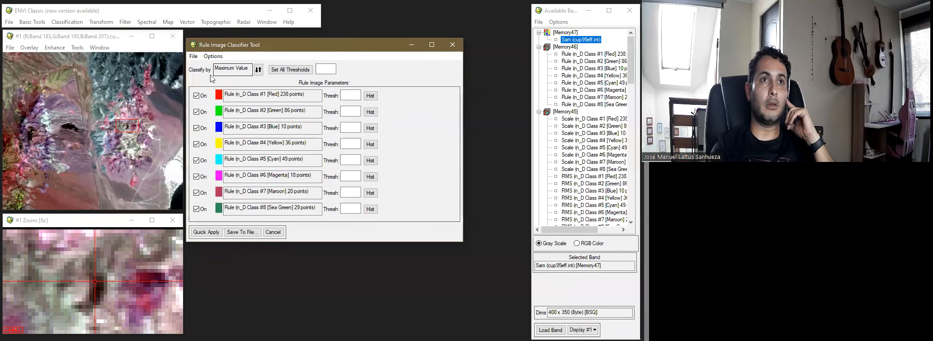
# - Classify the rule images by Minimum Value and preview the result in a new display linked to the RGB image
pyautogui.click(258, 69)
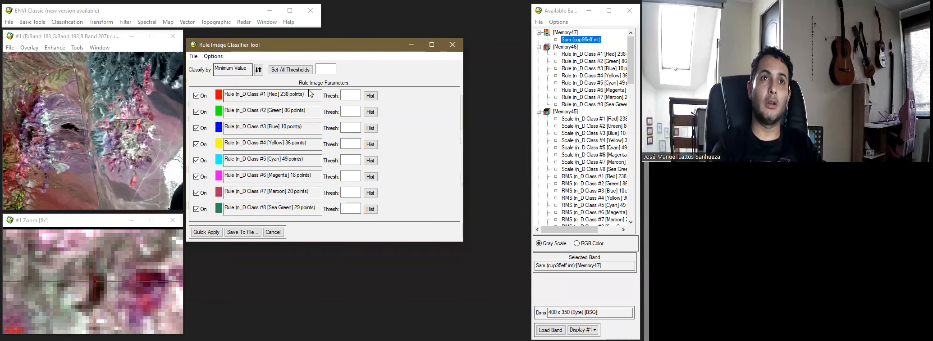
pyautogui.click(198, 235)
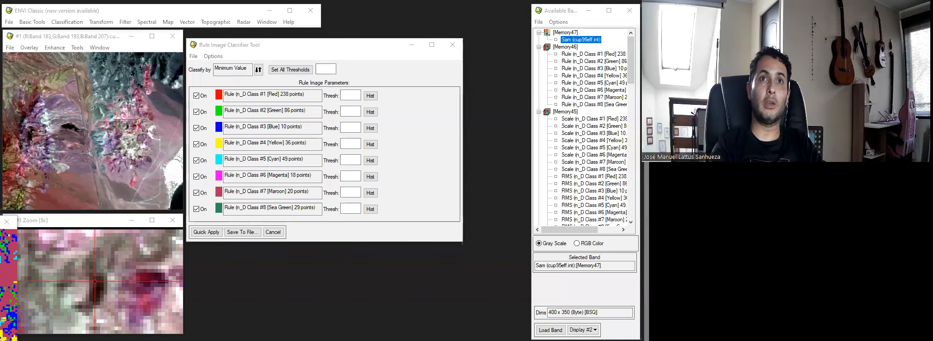
pyautogui.rightClick(114, 100)
pyautogui.click(137, 106)
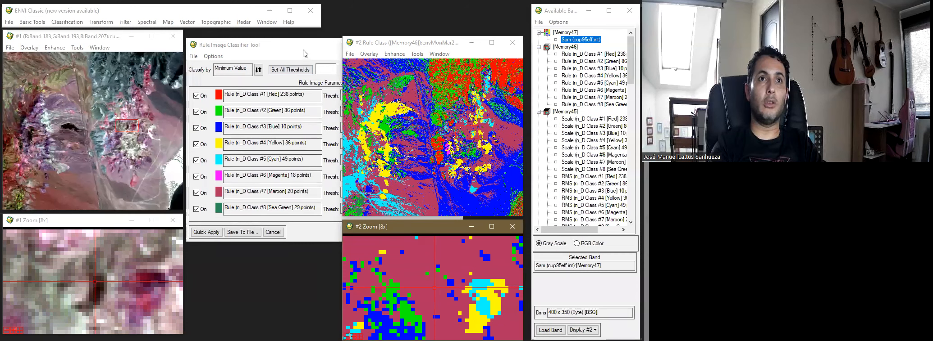
# - Set the thresholds of all eight rule images to 5% and apply them to the preview classification
pyautogui.click(323, 68)
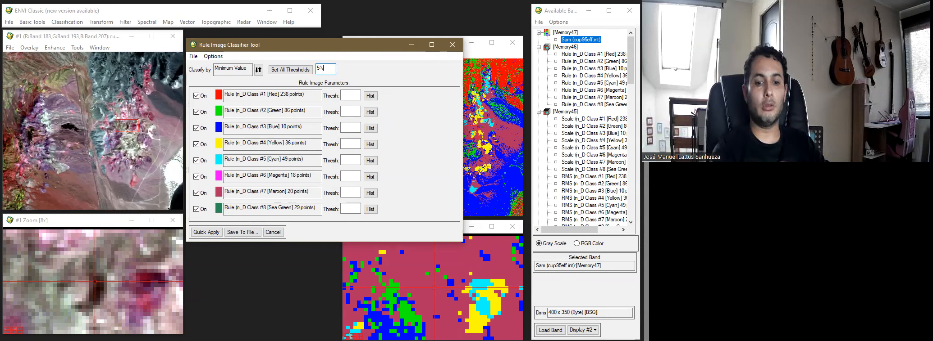
pyautogui.press('Return')
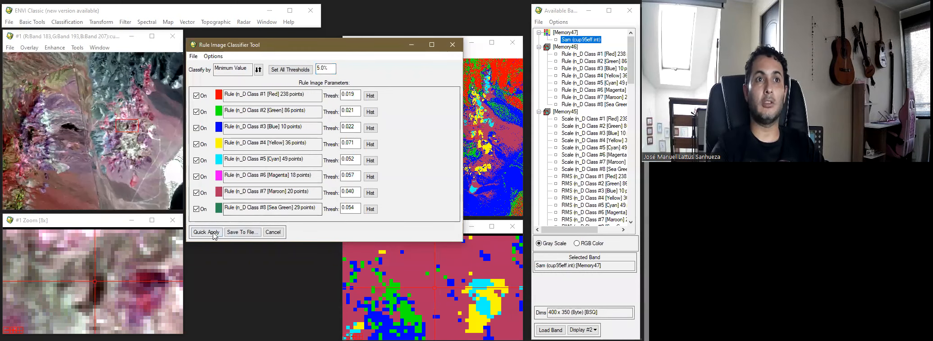
pyautogui.click(206, 233)
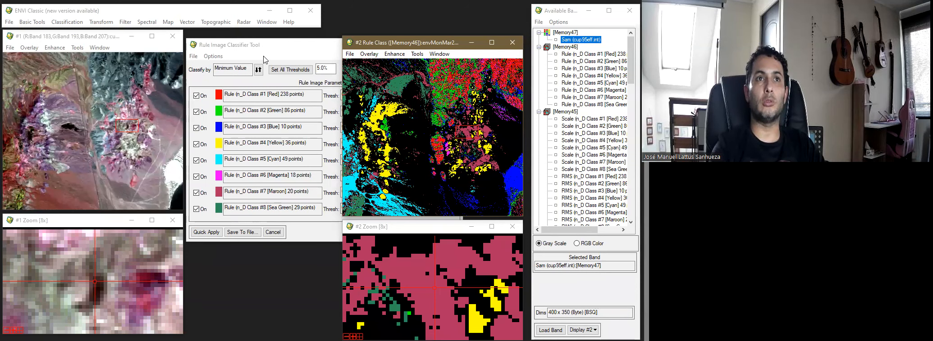
pyautogui.click(281, 50)
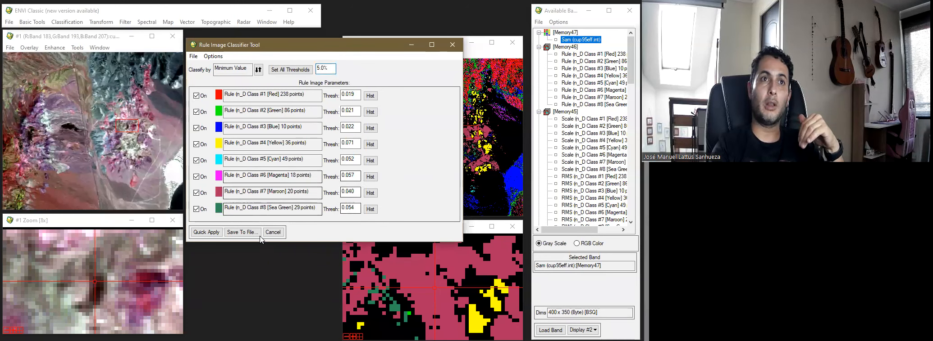
# - Save the thresholded rule classification to memory and load it in a new display
pyautogui.click(243, 232)
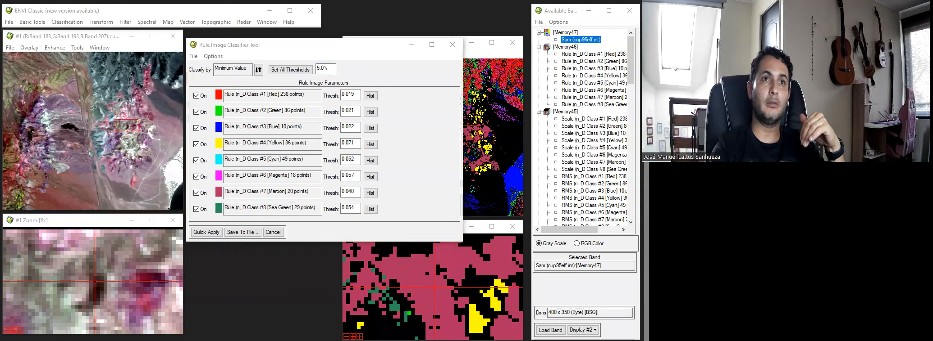
pyautogui.click(258, 221)
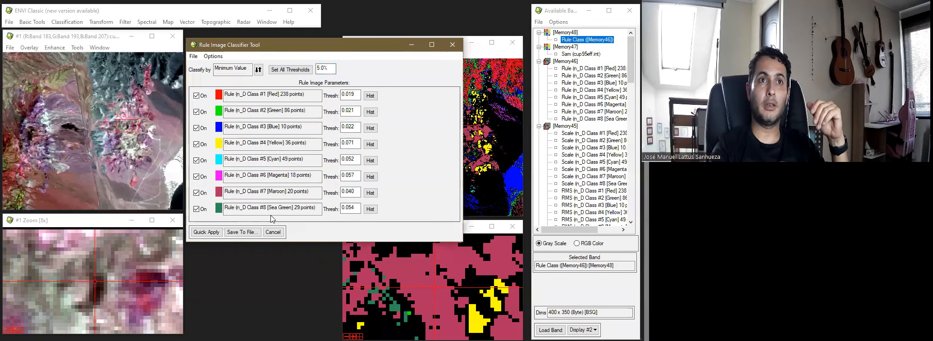
pyautogui.rightClick(575, 41)
pyautogui.click(587, 46)
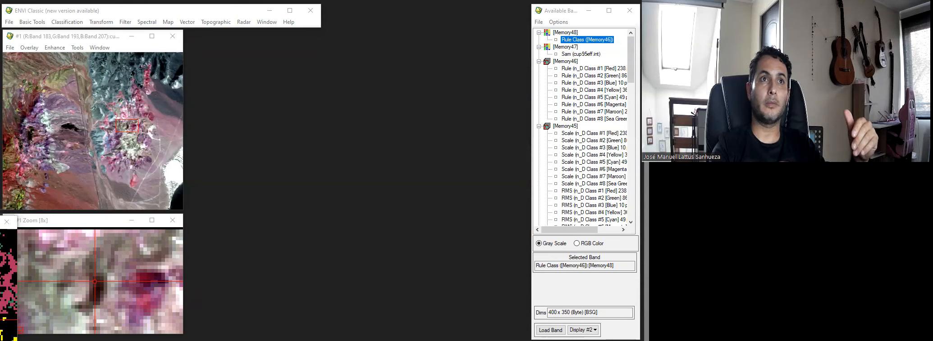
# - Link the saved rule classification display with the RGB image display
pyautogui.rightClick(343, 86)
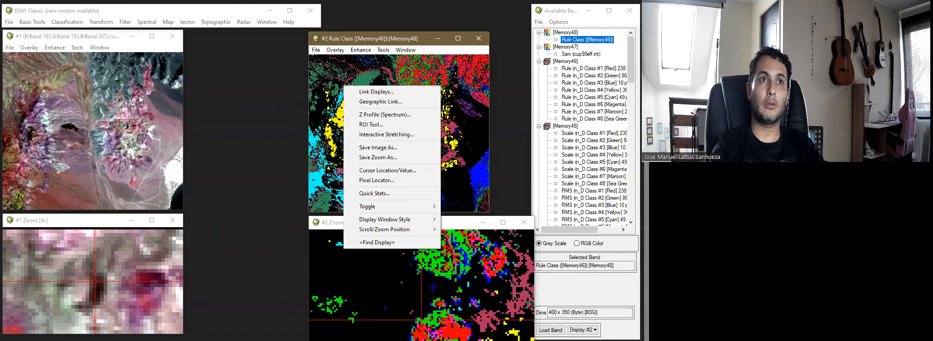
pyautogui.rightClick(140, 94)
pyautogui.click(159, 101)
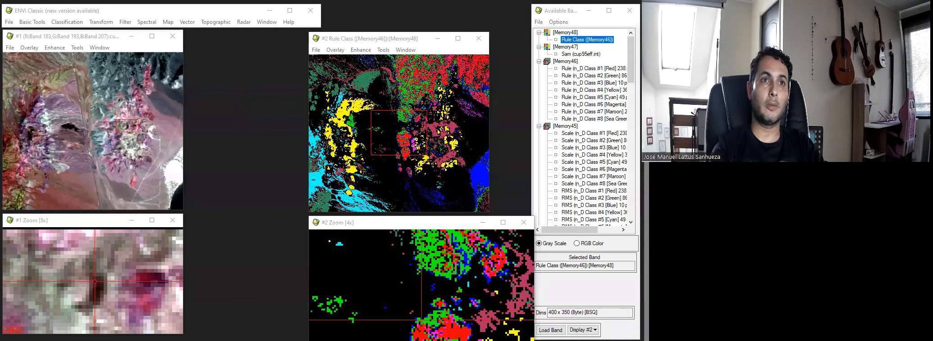
pyautogui.click(89, 140)
pyautogui.click(106, 139)
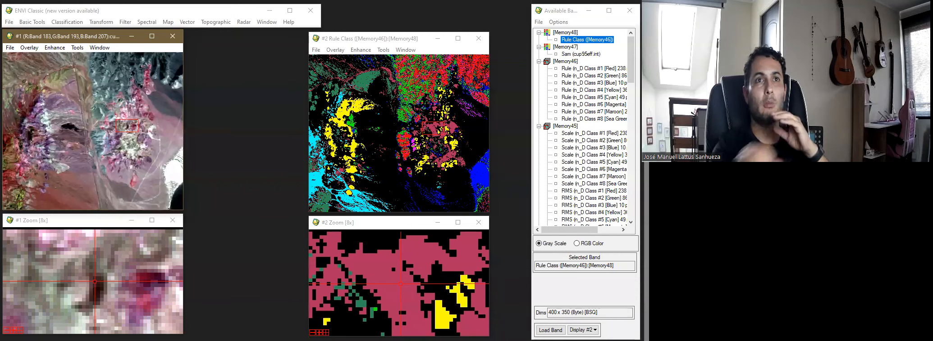
pyautogui.click(383, 50)
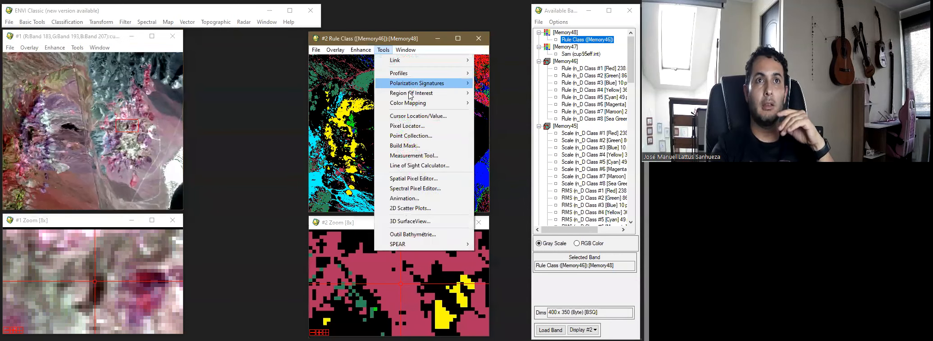
pyautogui.moveTo(428, 102)
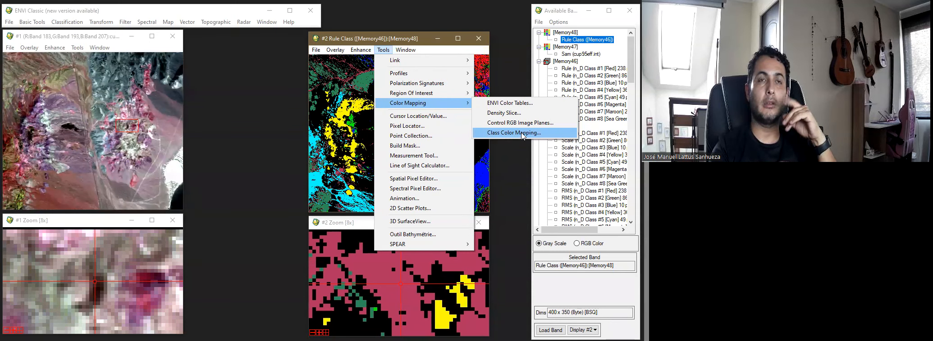
pyautogui.click(393, 39)
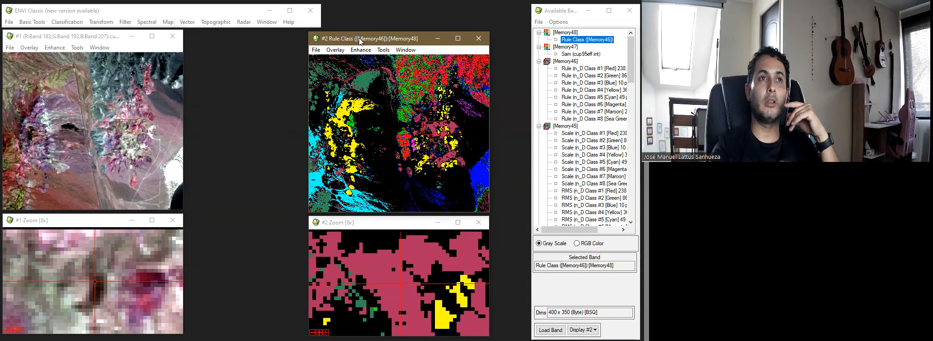
# - Assign class colors from Display #1 to the Memory48 rule classification with a saturation boost of 0.25, and keep the new colors
pyautogui.click(69, 22)
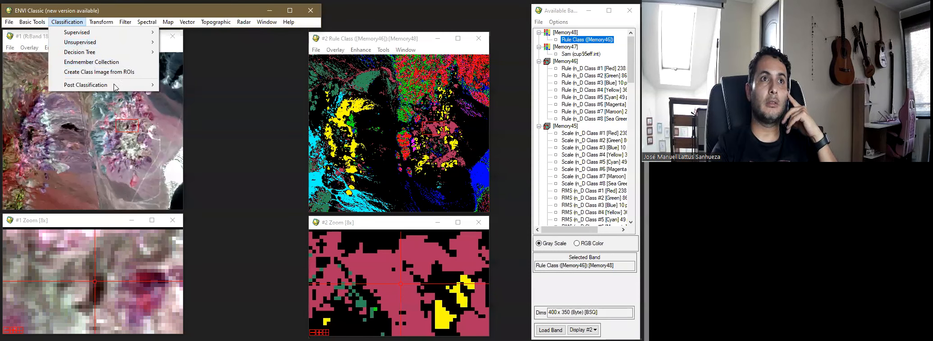
pyautogui.moveTo(114, 86)
pyautogui.click(199, 85)
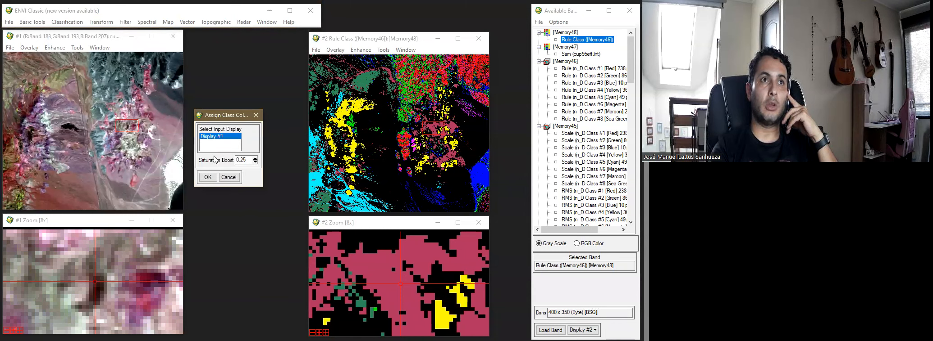
pyautogui.click(210, 177)
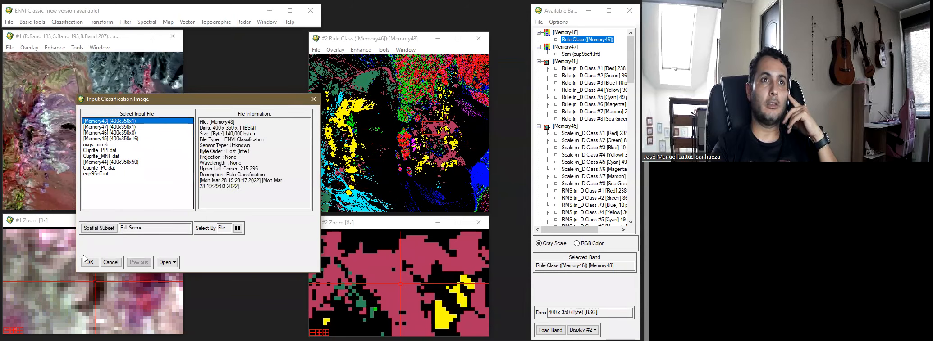
pyautogui.click(89, 262)
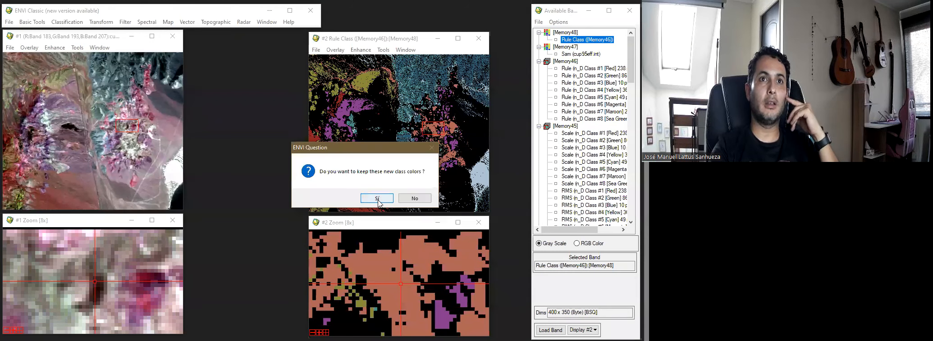
pyautogui.click(378, 200)
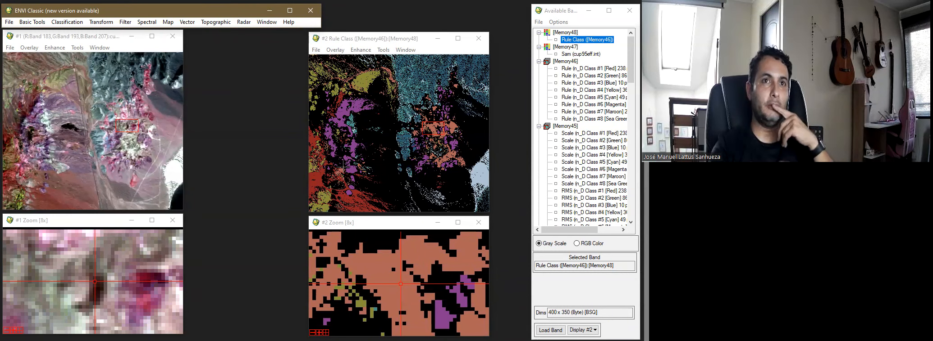
# - Close the rule classification display and all open files except cup95eff.int
pyautogui.click(478, 38)
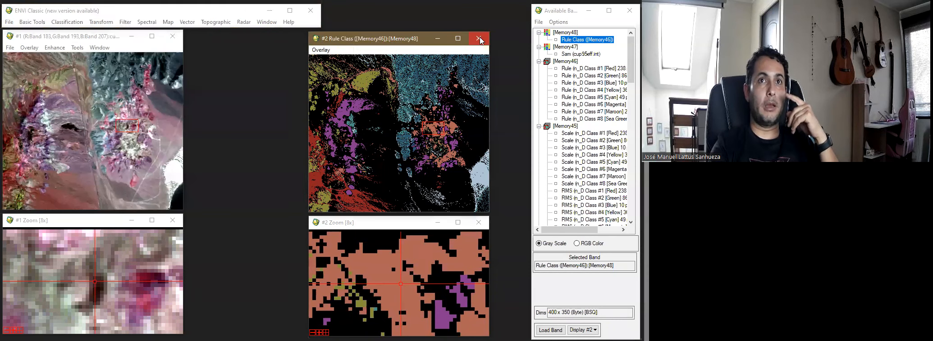
pyautogui.rightClick(550, 32)
pyautogui.click(541, 24)
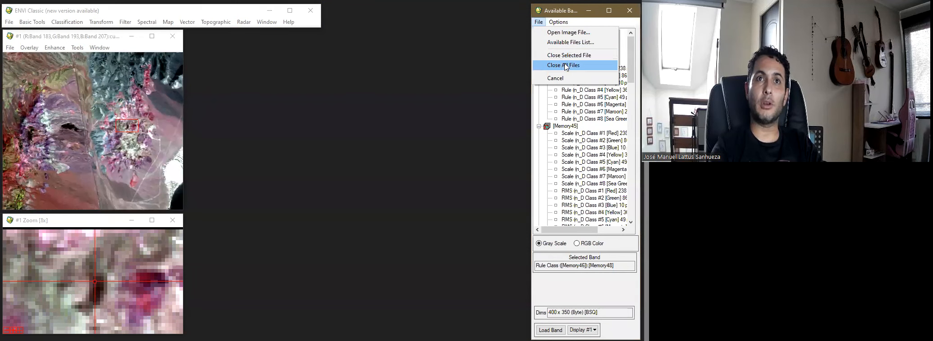
pyautogui.click(574, 42)
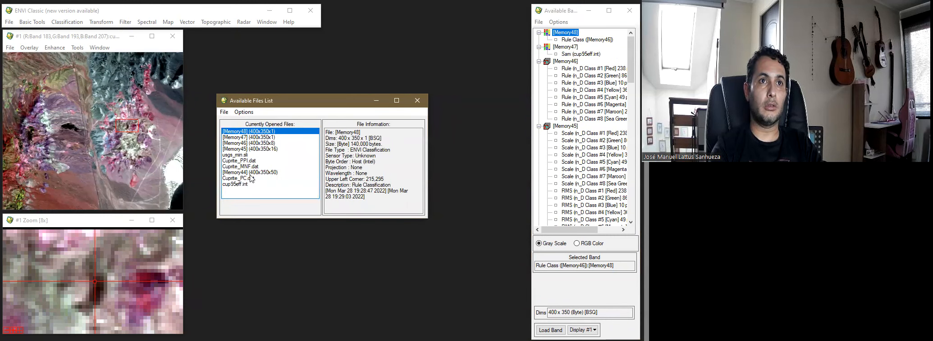
pyautogui.click(251, 179)
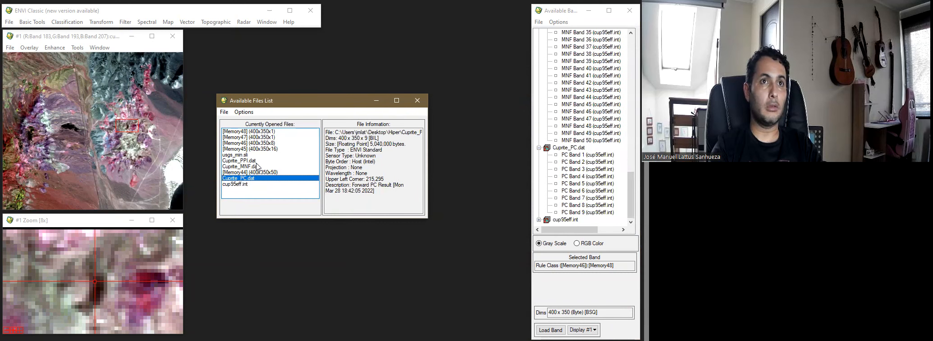
pyautogui.keyDown('shift'); pyautogui.click(264, 130); pyautogui.keyUp('shift')
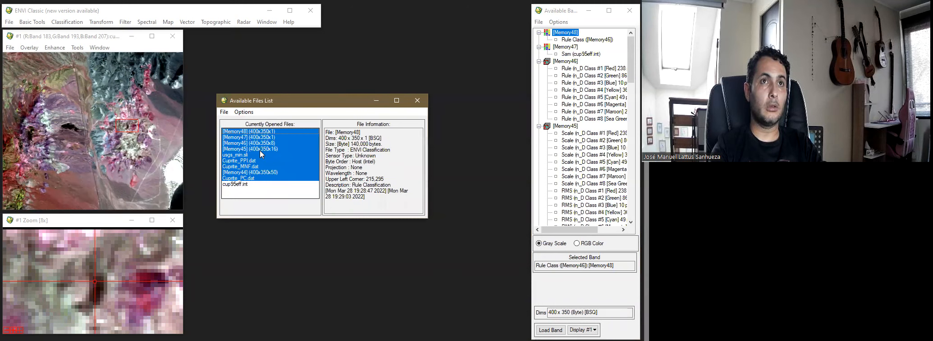
pyautogui.click(228, 114)
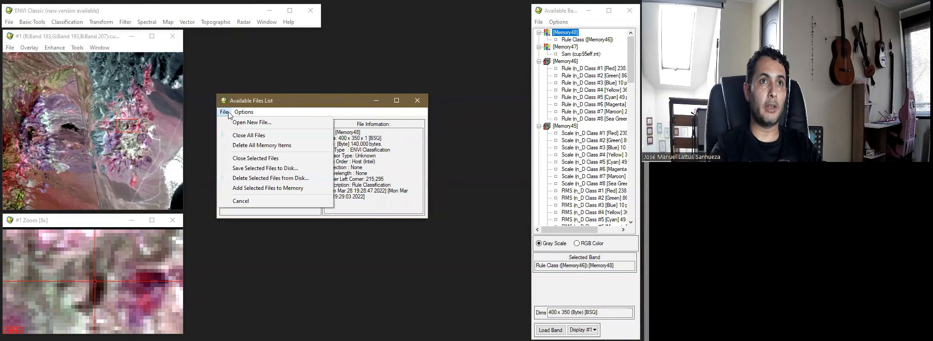
pyautogui.click(253, 159)
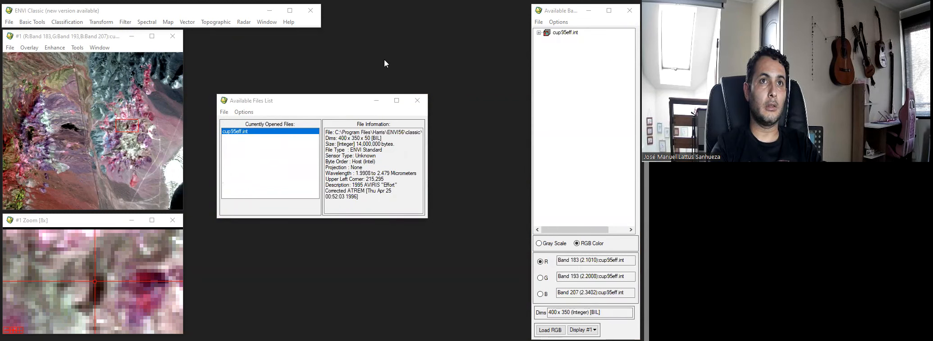
pyautogui.click(415, 99)
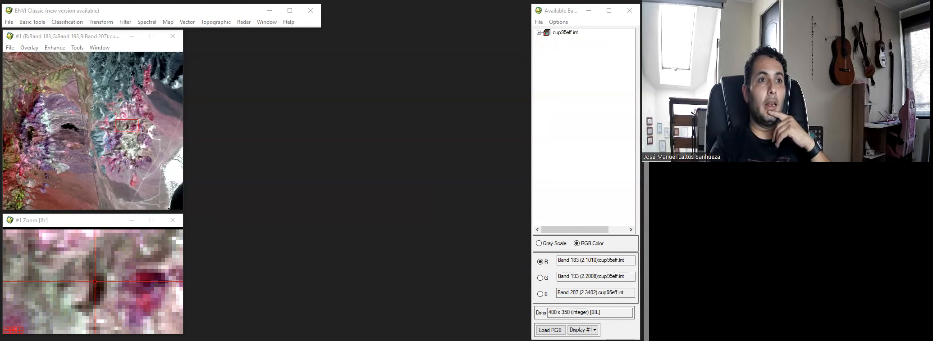
pyautogui.click(147, 22)
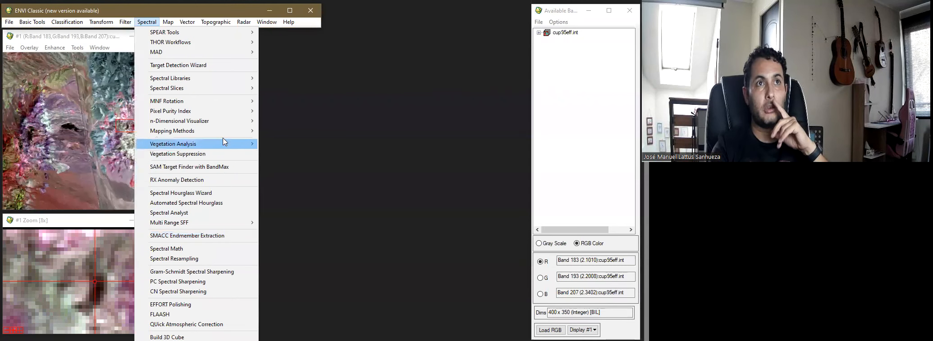
pyautogui.moveTo(220, 111)
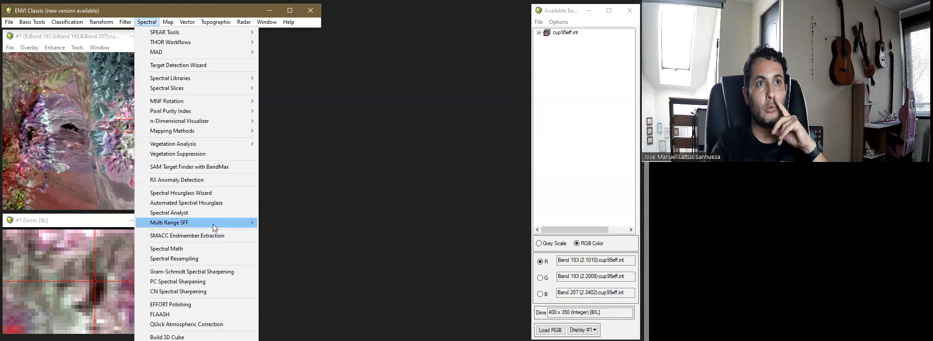
# - Run SMACC endmember extraction on cup95eff.int with 30 endmembers and Positivity Only, outputting both the abundance image and spectral library to memory
pyautogui.moveTo(213, 225)
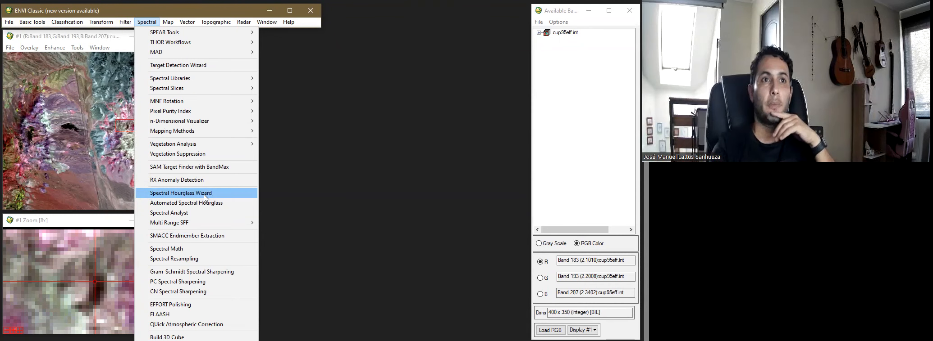
pyautogui.click(211, 236)
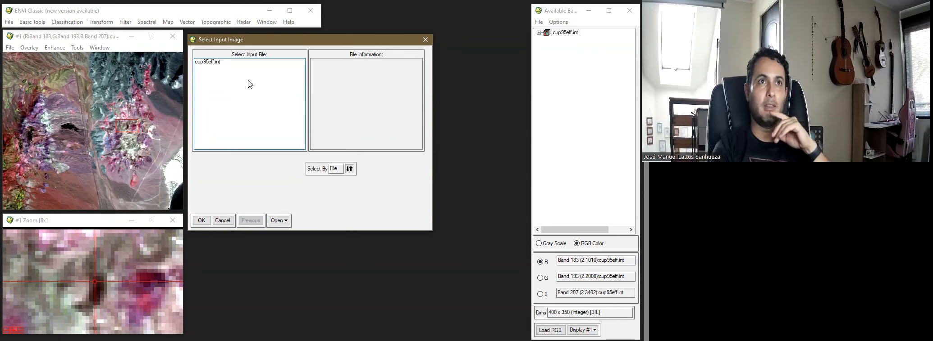
pyautogui.click(216, 61)
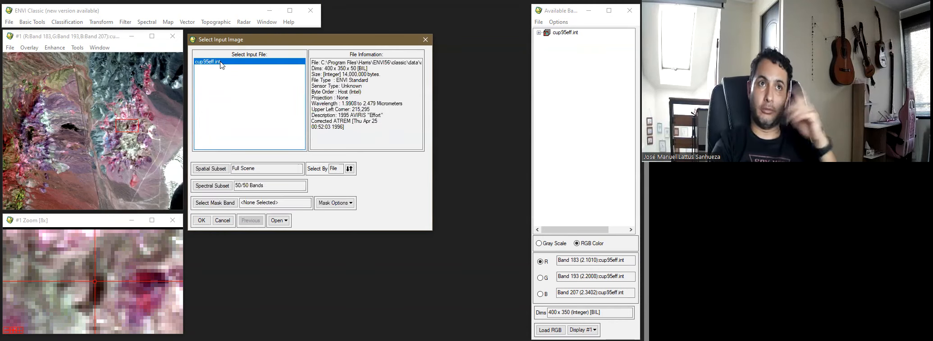
pyautogui.click(201, 221)
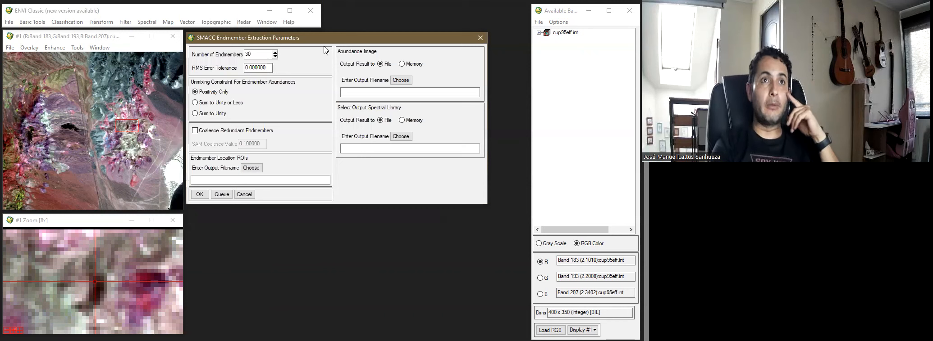
pyautogui.click(263, 55)
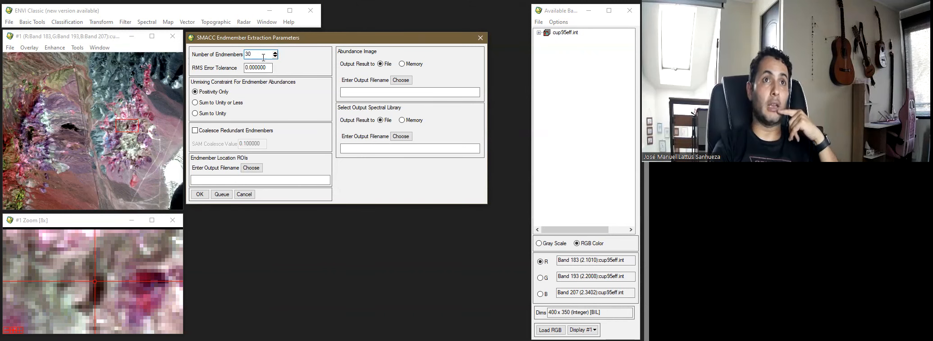
pyautogui.press('Tab')
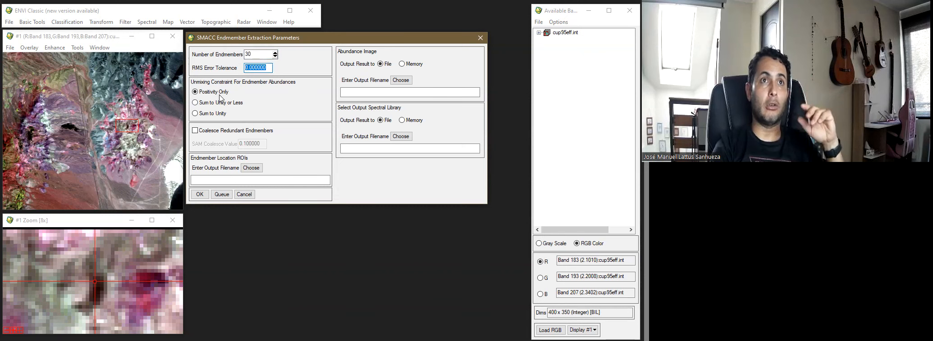
pyautogui.click(402, 64)
pyautogui.click(408, 121)
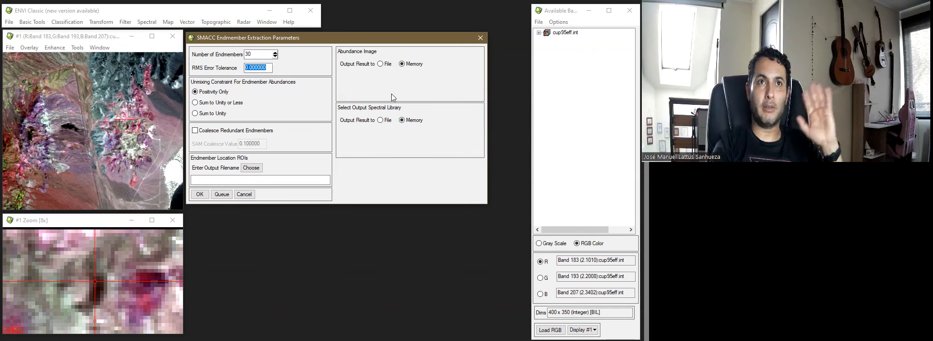
pyautogui.click(200, 195)
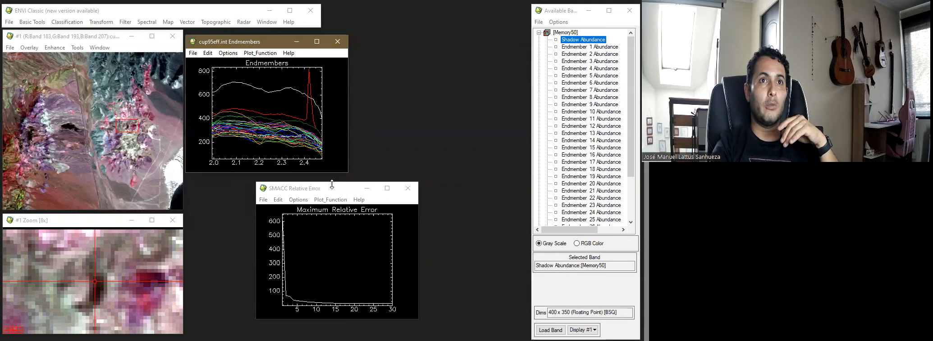
# - Place the SMACC Relative Error plot directly below the Endmembers plot, and turn the Endmembers plot key on and off
pyautogui.moveTo(326, 189); pyautogui.dragTo(260, 189)
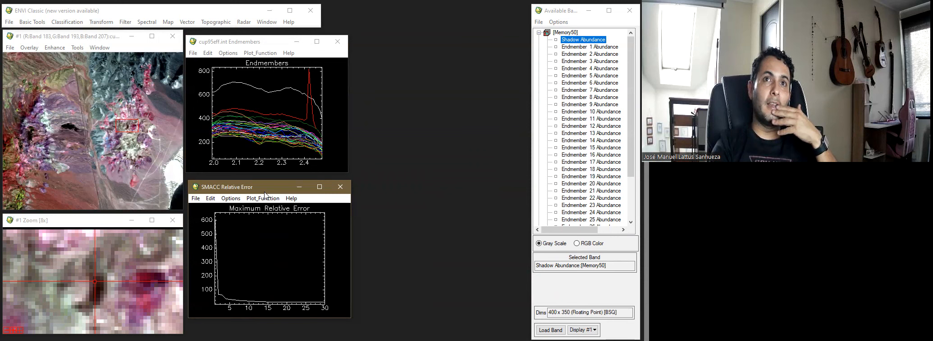
pyautogui.rightClick(269, 94)
pyautogui.click(292, 100)
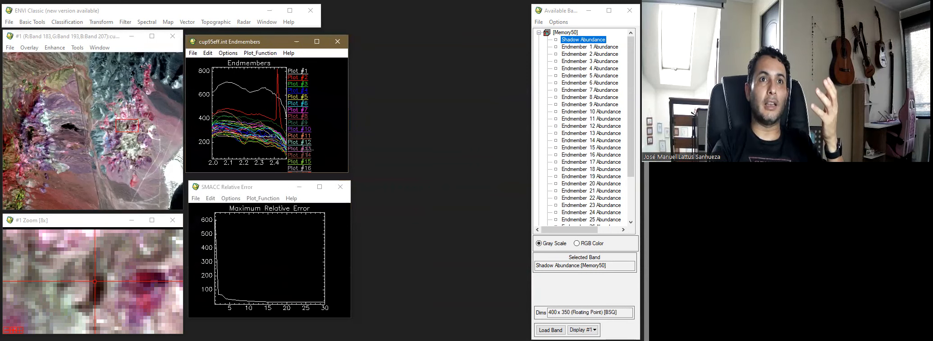
pyautogui.rightClick(264, 116)
pyautogui.click(275, 115)
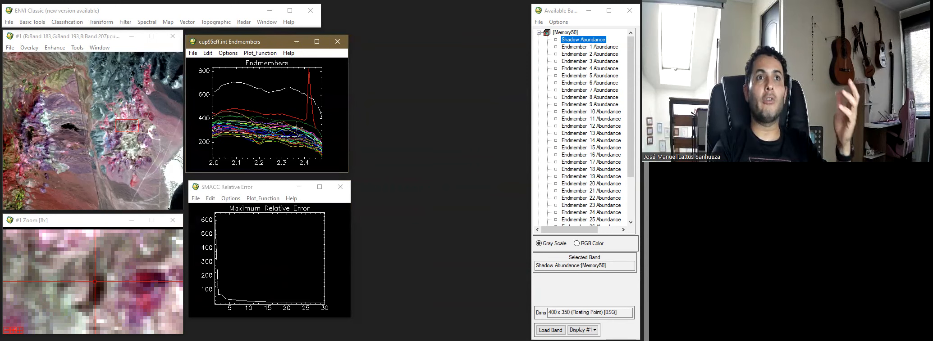
# - Enlarge the Endmembers plot vertically and stack its spectra with offsets for clarity
pyautogui.moveTo(630, 108)
pyautogui.mouseDown()
pyautogui.moveTo(631, 154)
pyautogui.moveTo(631, 108)
pyautogui.mouseUp()
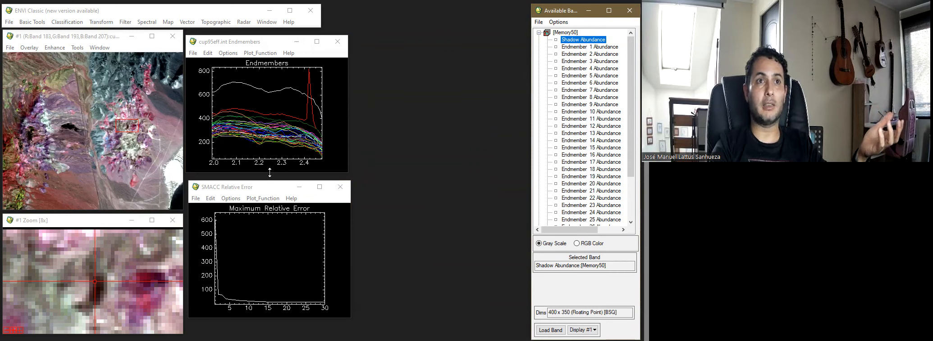
pyautogui.moveTo(269, 172); pyautogui.dragTo(269, 318)
pyautogui.rightClick(265, 214)
pyautogui.click(281, 242)
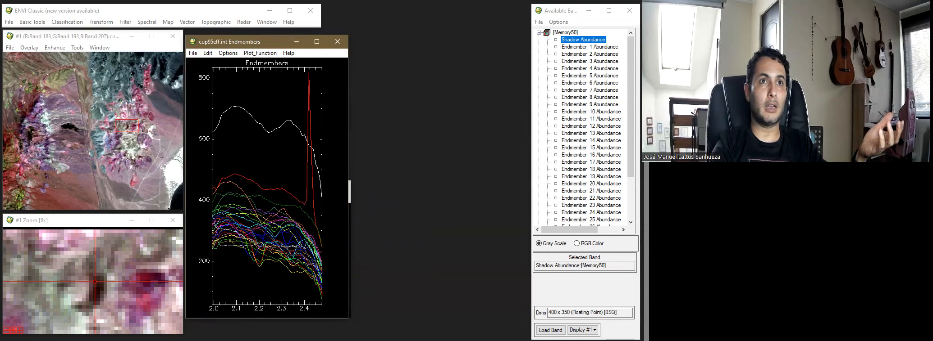
pyautogui.rightClick(281, 154)
pyautogui.click(292, 172)
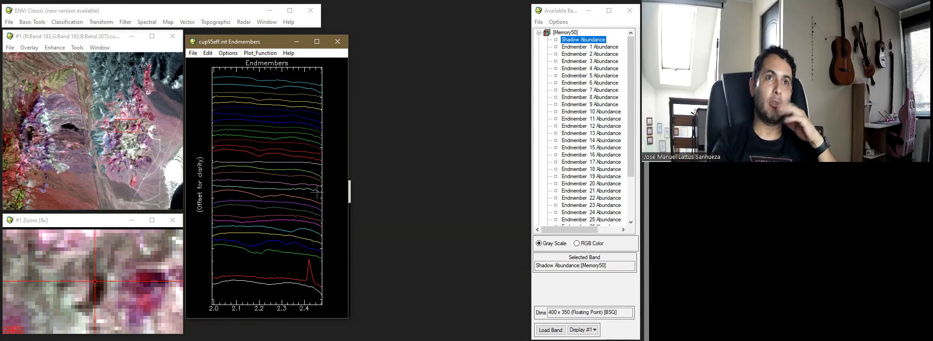
# - Close both SMACC plots along with the in-memory abundance image and spectral library, keeping only cup95eff.int open
pyautogui.click(337, 42)
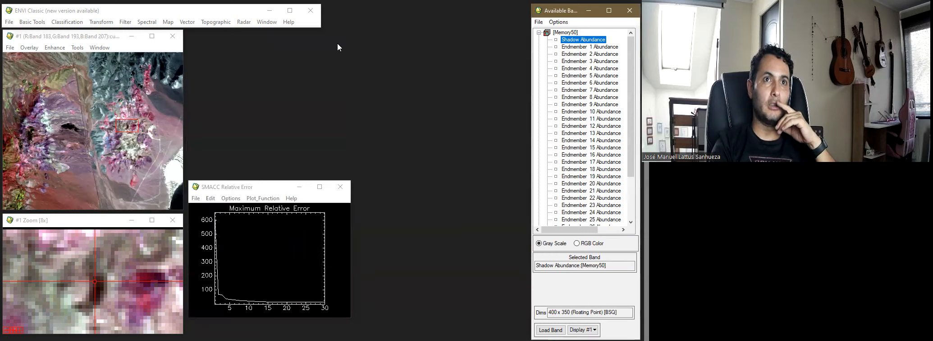
pyautogui.rightClick(565, 33)
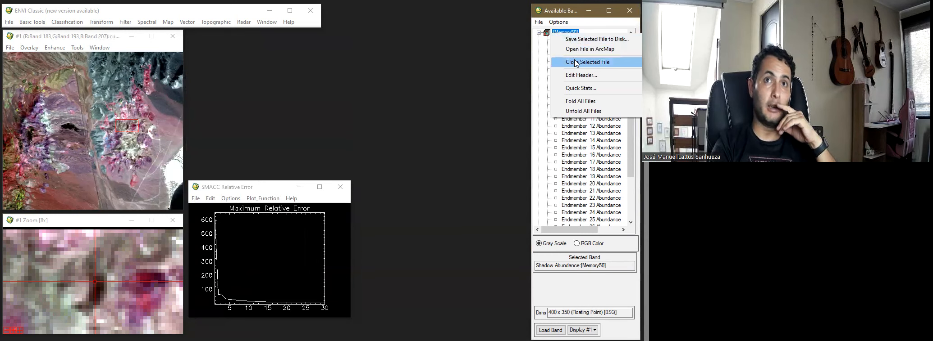
pyautogui.click(592, 62)
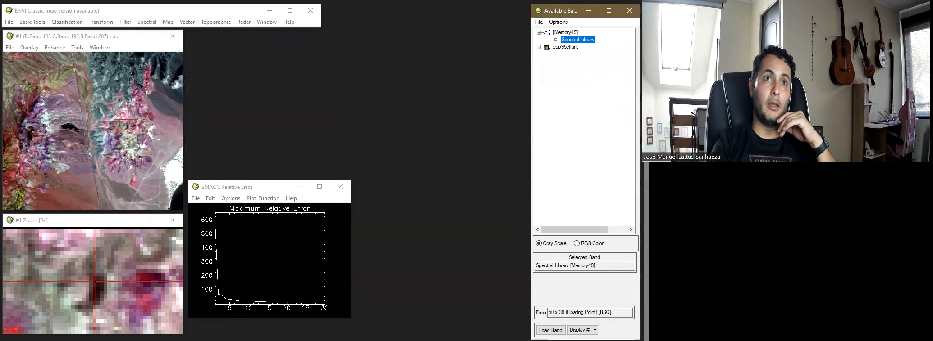
pyautogui.click(233, 300)
pyautogui.moveTo(232, 305); pyautogui.dragTo(245, 305)
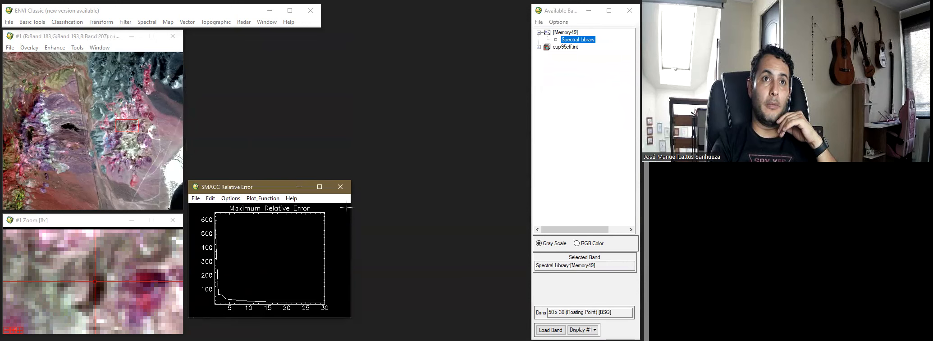
pyautogui.click(340, 187)
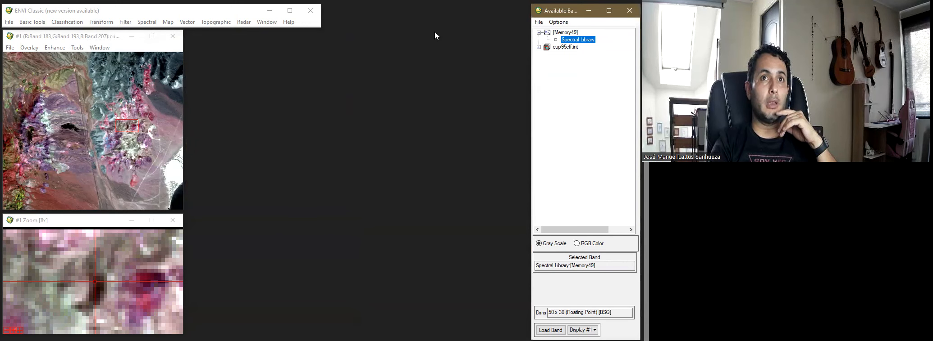
pyautogui.rightClick(563, 33)
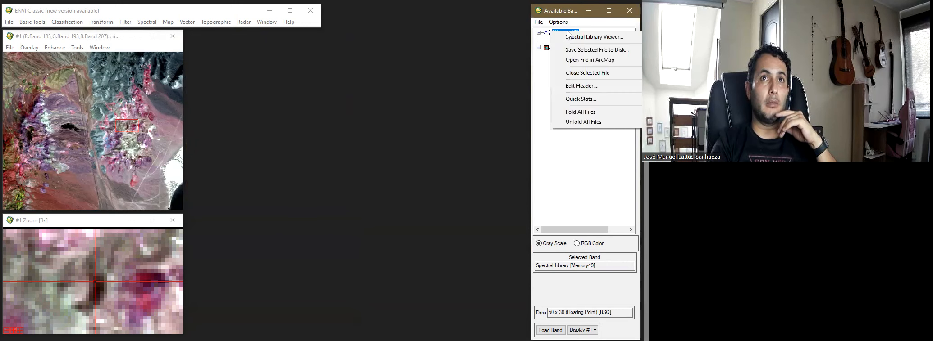
pyautogui.click(580, 73)
# - Set up a new SMACC endmember extraction on cup95eff.int with the Sum to Unity or Less unmixing constraint
pyautogui.click(147, 22)
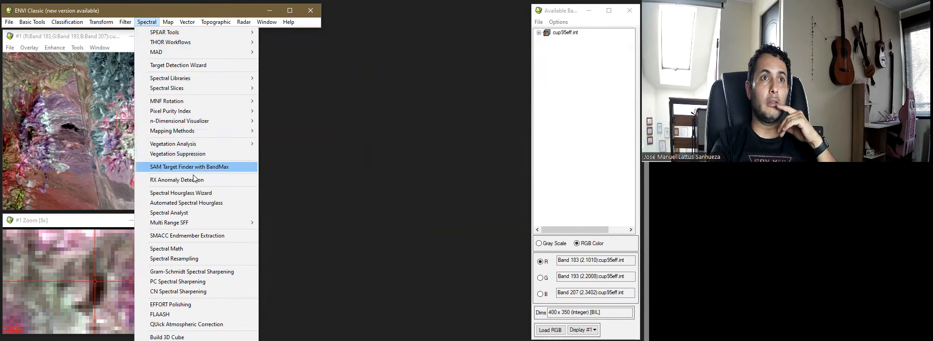
pyautogui.click(193, 236)
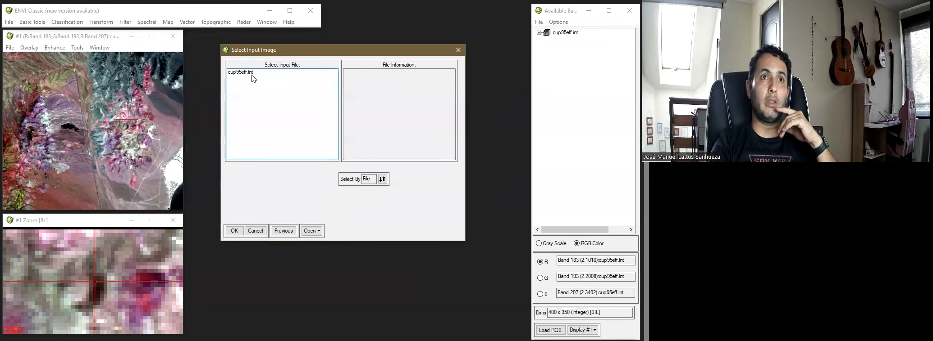
pyautogui.click(252, 76)
pyautogui.click(234, 231)
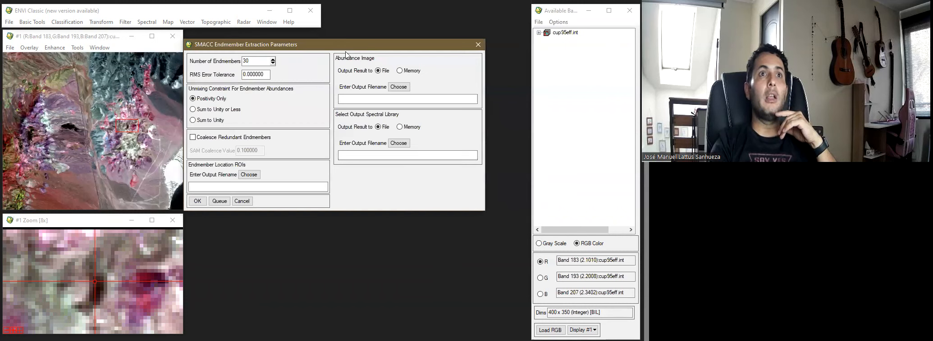
pyautogui.moveTo(257, 62); pyautogui.dragTo(205, 66)
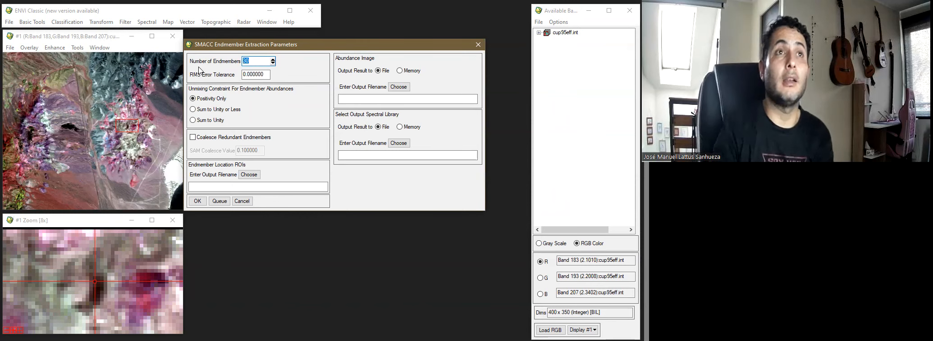
pyautogui.click(205, 110)
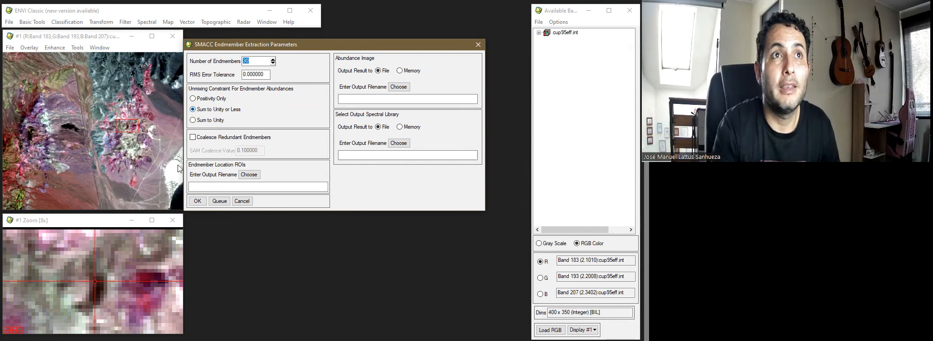
# - Enable coalescing of redundant endmembers and set the SAM coalesce value to 0.075
pyautogui.click(193, 138)
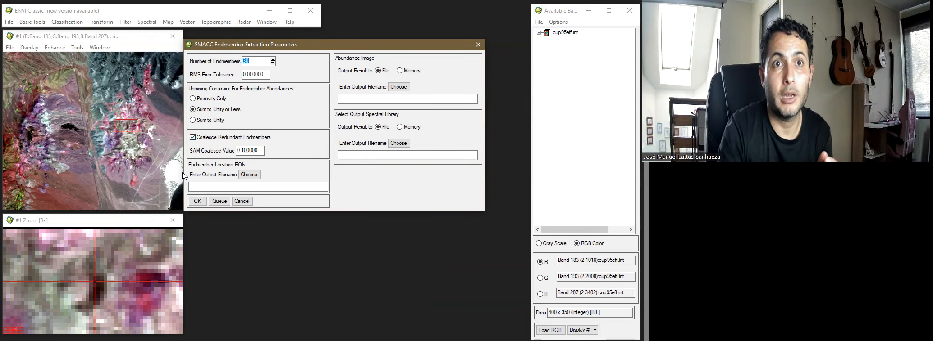
pyautogui.moveTo(244, 150); pyautogui.dragTo(272, 148)
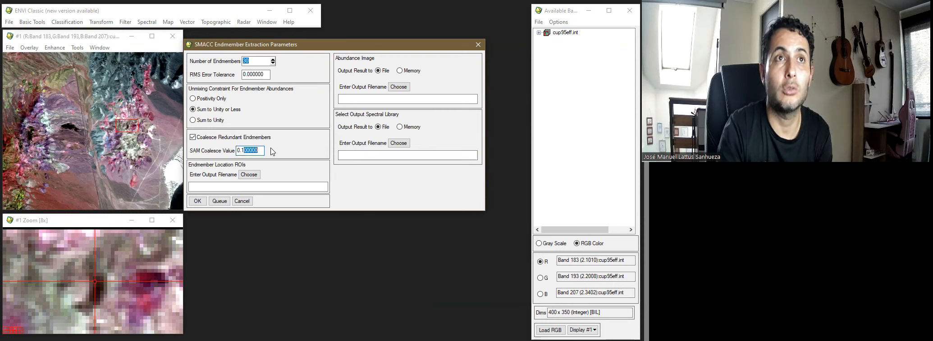
pyautogui.doubleClick(242, 150)
pyautogui.click(261, 151)
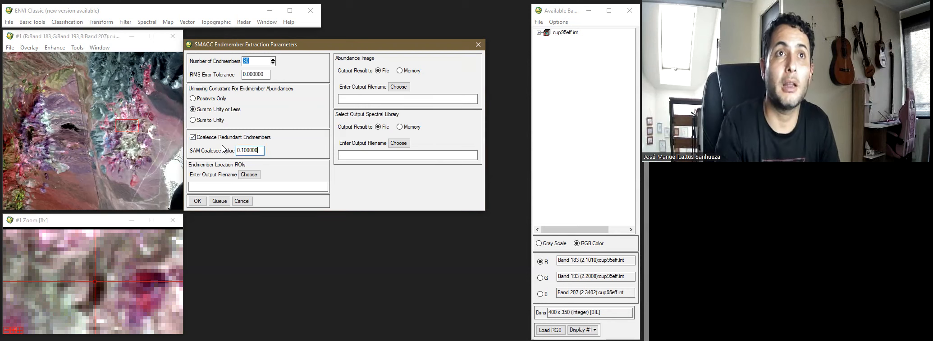
pyautogui.doubleClick(243, 152)
pyautogui.write('0.0')
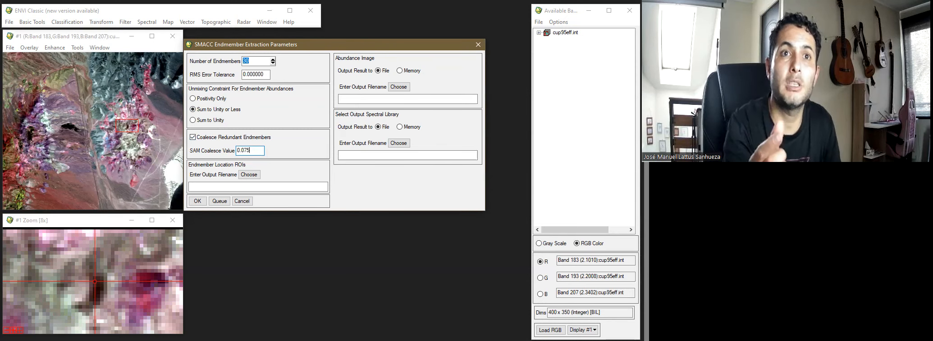
pyautogui.write('75')
pyautogui.press('Return')
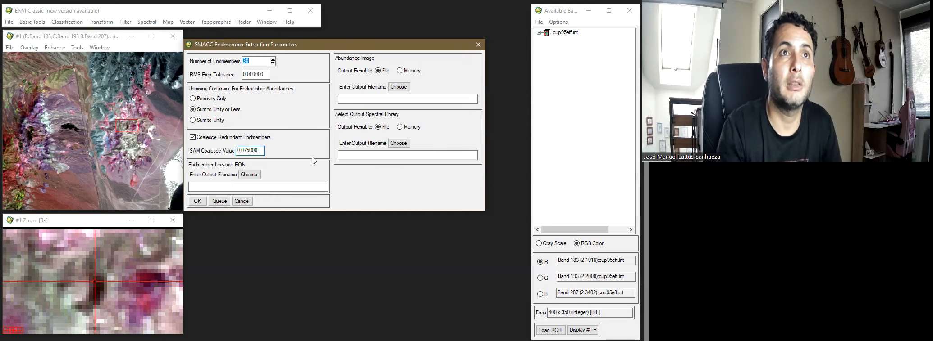
# - Set the endmember location ROIs output file to Cuprite_SMACC_ROis in the Hiper folder
pyautogui.click(249, 175)
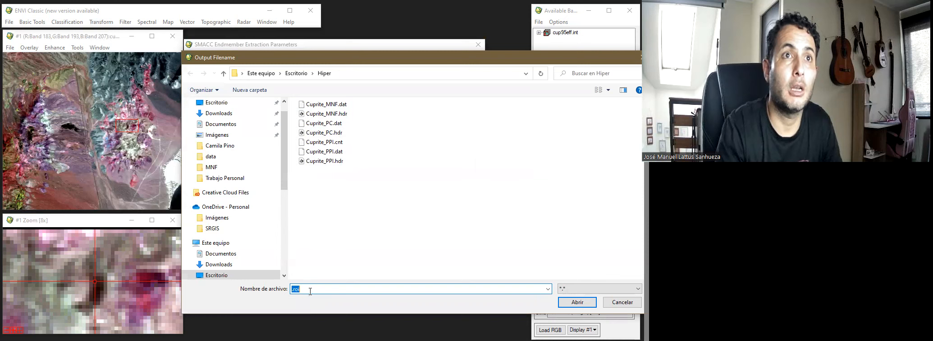
pyautogui.click(330, 162)
pyautogui.doubleClick(312, 290)
pyautogui.moveTo(311, 289); pyautogui.dragTo(330, 289)
pyautogui.write('SMACC_ROis')
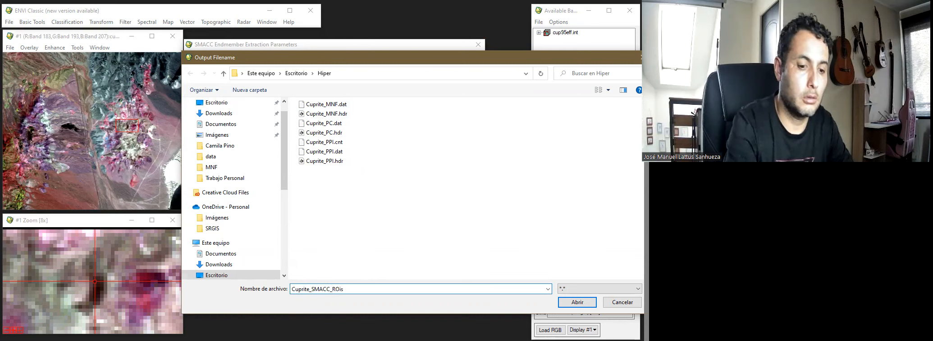
pyautogui.press('Return')
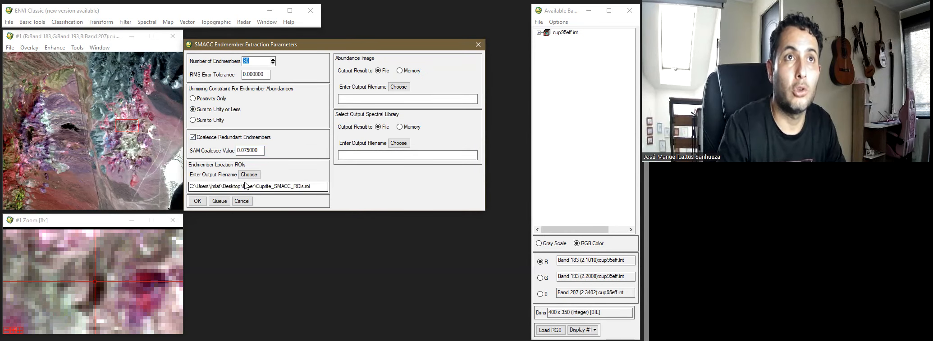
# - Set the abundance image output file to Cuprite_SMACC_Abundance.dat in the Hiper folder
pyautogui.click(398, 88)
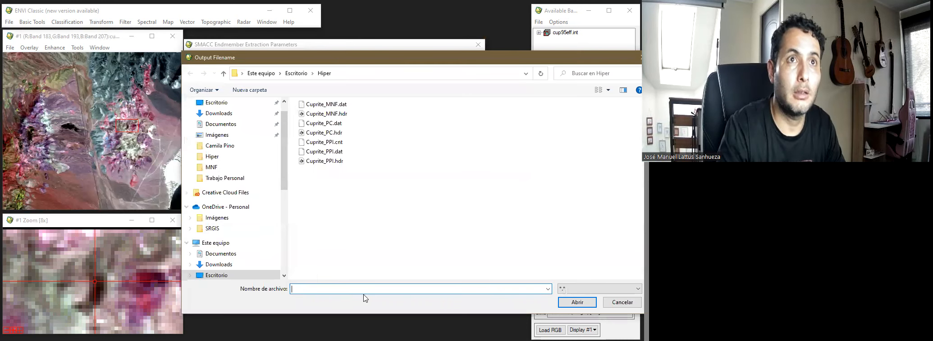
pyautogui.write('Cuprite_SMACC_ROis')
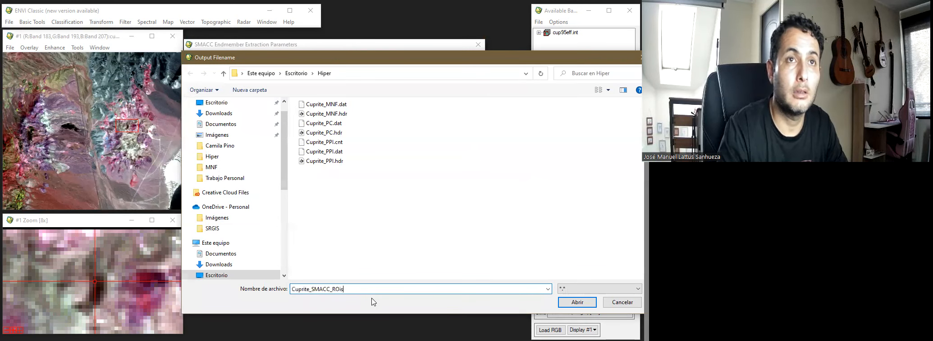
pyautogui.press('BackSpace')
pyautogui.press('BackSpace')
pyautogui.press('BackSpace')
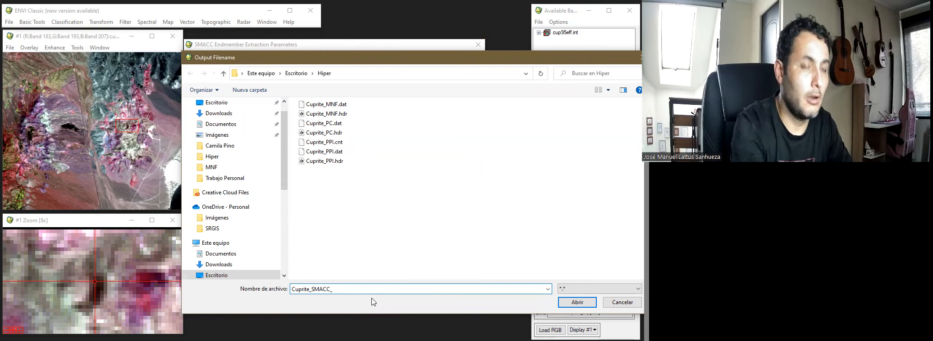
pyautogui.write('Abunda')
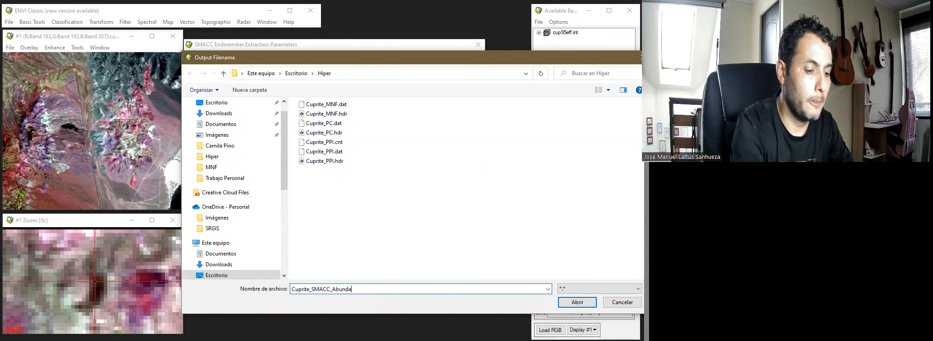
pyautogui.write('nce.dat')
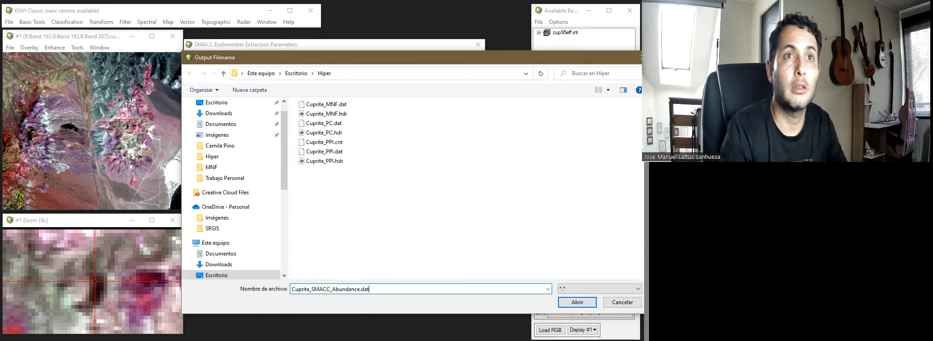
pyautogui.press('Return')
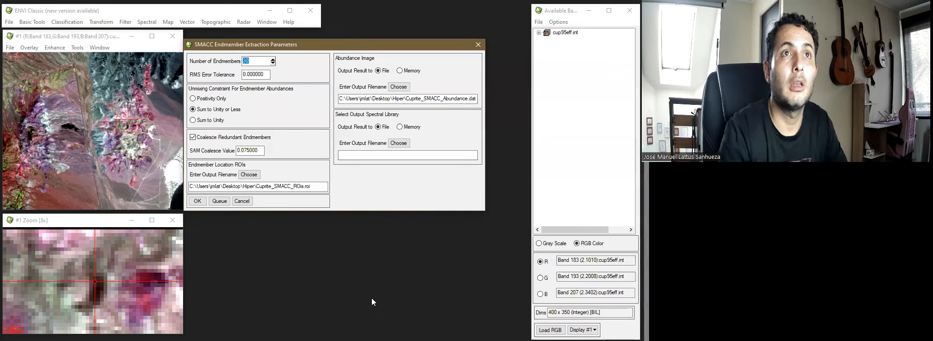
# - Set the output spectral library file to Cuprite_SMACC_SpecLib.sli in the Hiper folder
pyautogui.click(399, 142)
pyautogui.write('Cuprite_SMACC_ROis')
pyautogui.press('BackSpace')
pyautogui.press('BackSpace')
pyautogui.press('BackSpace')
pyautogui.press('BackSpace')
pyautogui.write('SpecLib.sli')
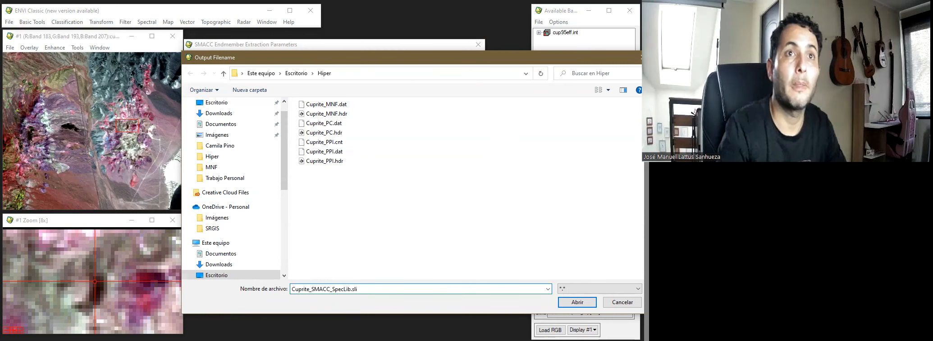
pyautogui.press('Return')
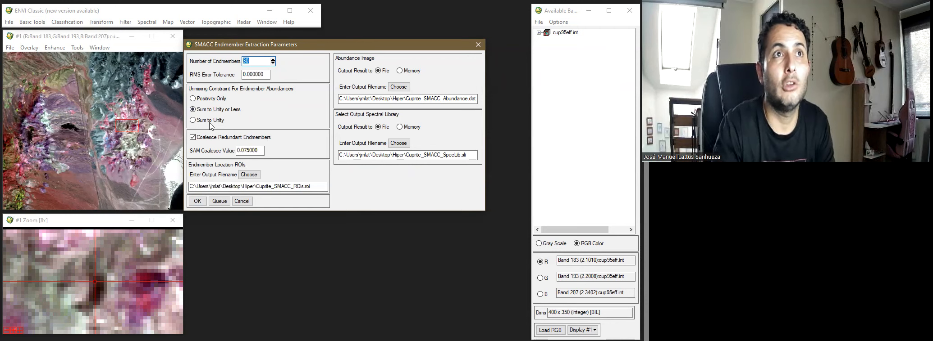
# - Run the SMACC endmember extraction with coalescing of redundant endmembers enabled
pyautogui.click(194, 137)
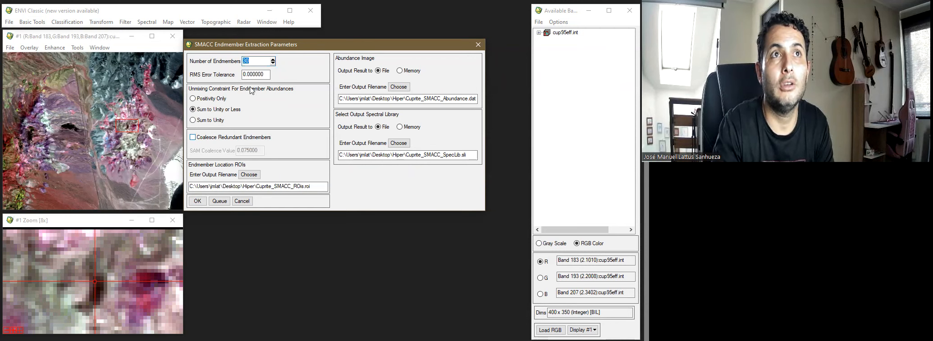
pyautogui.click(219, 137)
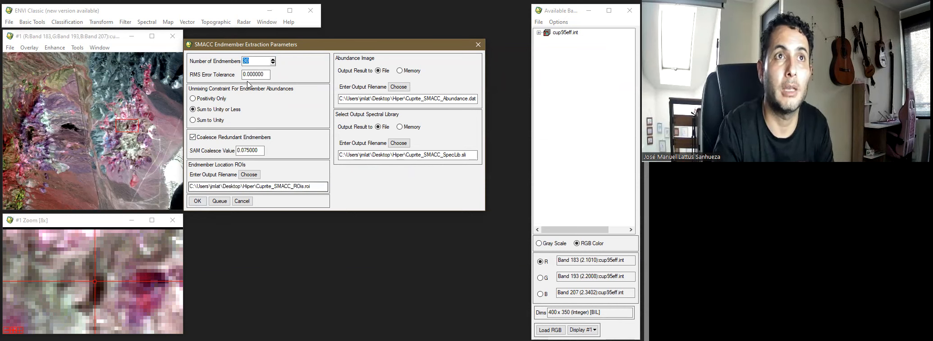
pyautogui.click(197, 201)
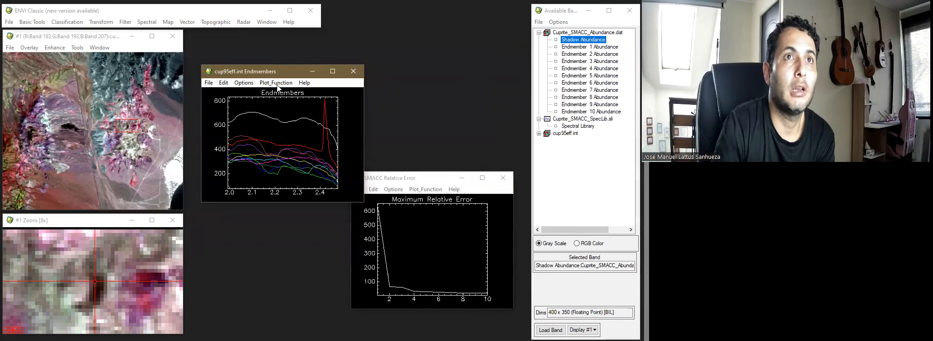
# - Close the SMACC Relative Error plot, then move the Endmembers plot beside the image display and enlarge it to examine the spectra
pyautogui.click(503, 178)
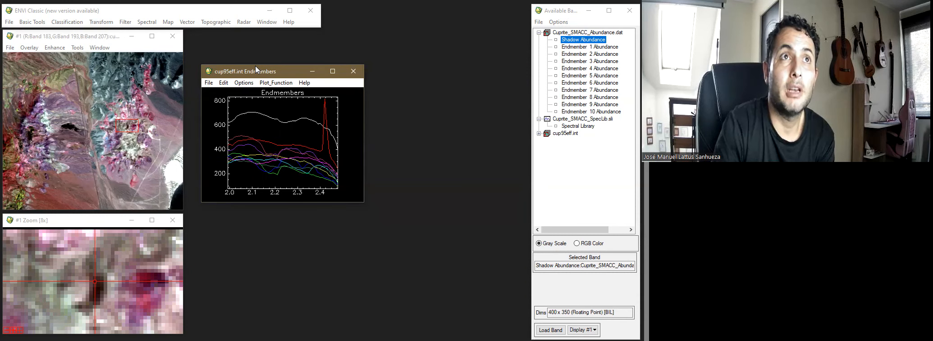
pyautogui.moveTo(255, 65); pyautogui.dragTo(239, 32)
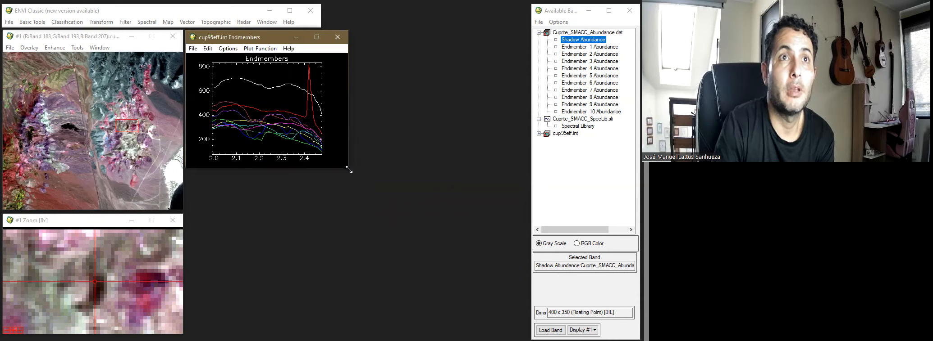
pyautogui.moveTo(349, 170); pyautogui.dragTo(444, 316)
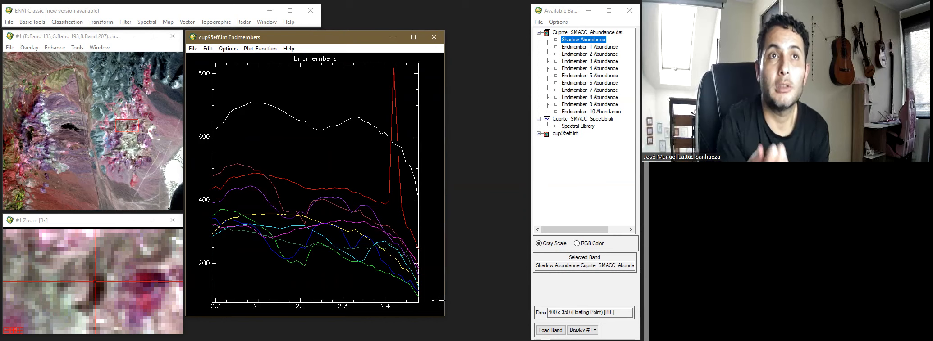
pyautogui.click(347, 189)
pyautogui.moveTo(351, 193); pyautogui.dragTo(403, 218)
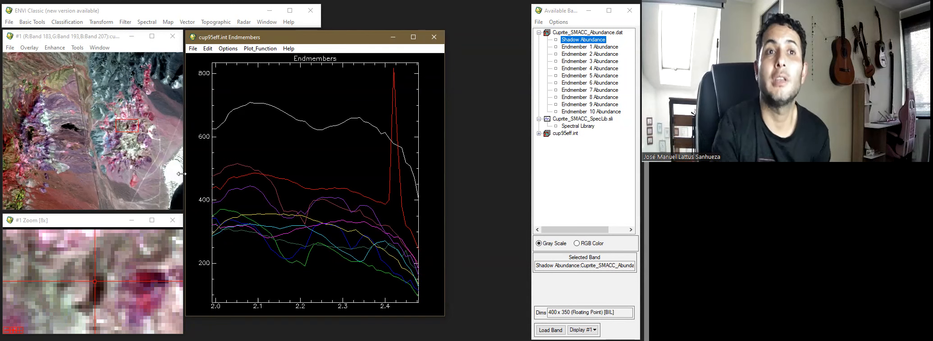
pyautogui.moveTo(391, 76); pyautogui.dragTo(390, 132)
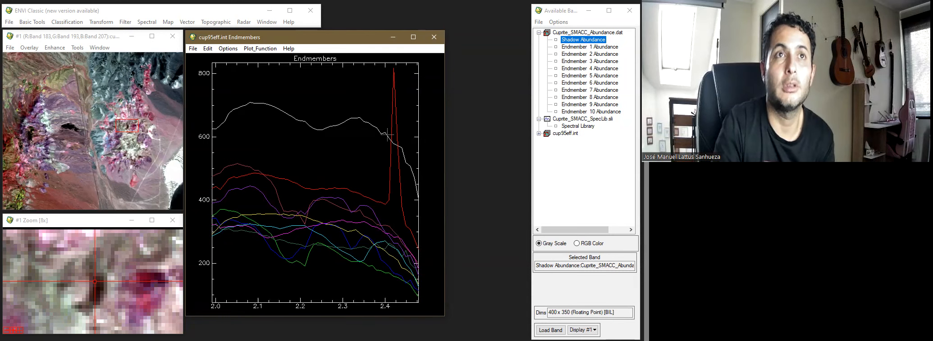
# - Show the plot key in the Endmembers plot and remove the spiked red spectrum, Plot #2
pyautogui.rightClick(280, 118)
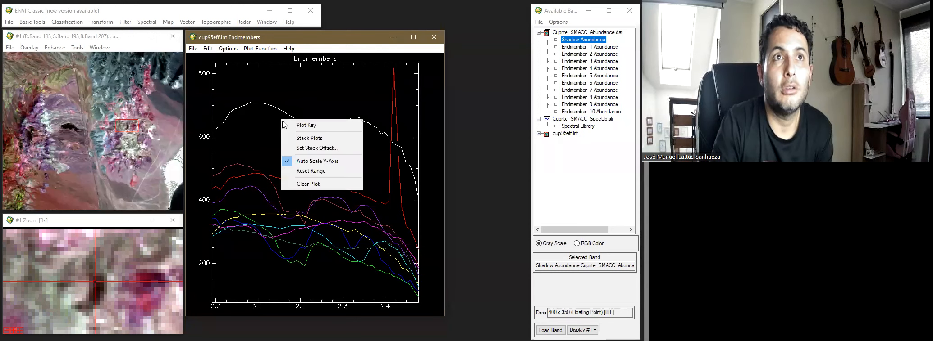
pyautogui.click(291, 122)
pyautogui.rightClick(392, 76)
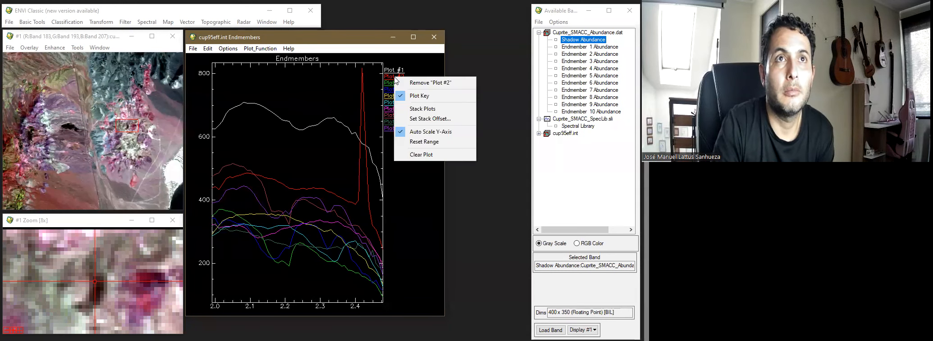
pyautogui.click(421, 83)
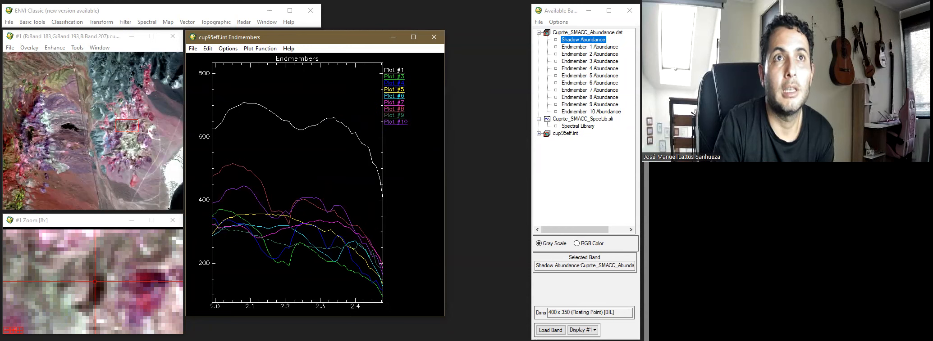
pyautogui.click(590, 54)
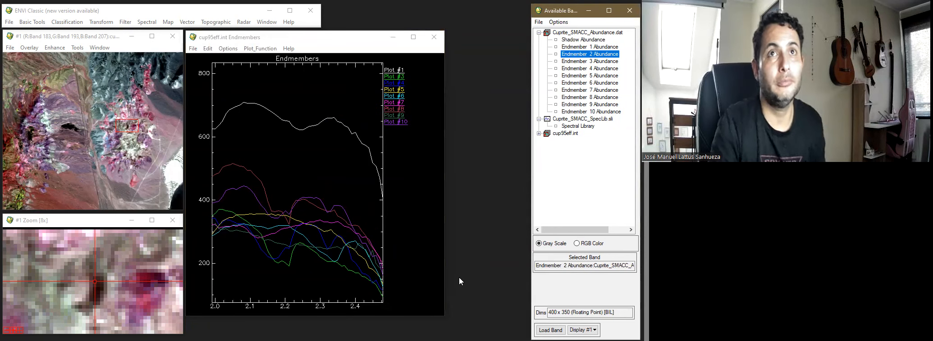
pyautogui.click(484, 218)
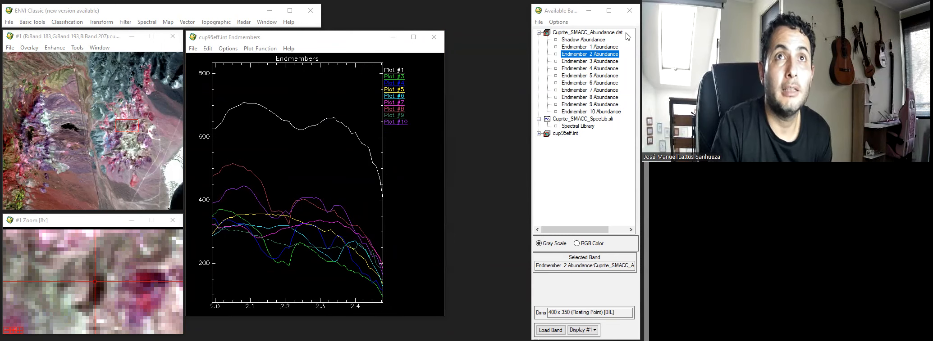
pyautogui.click(584, 40)
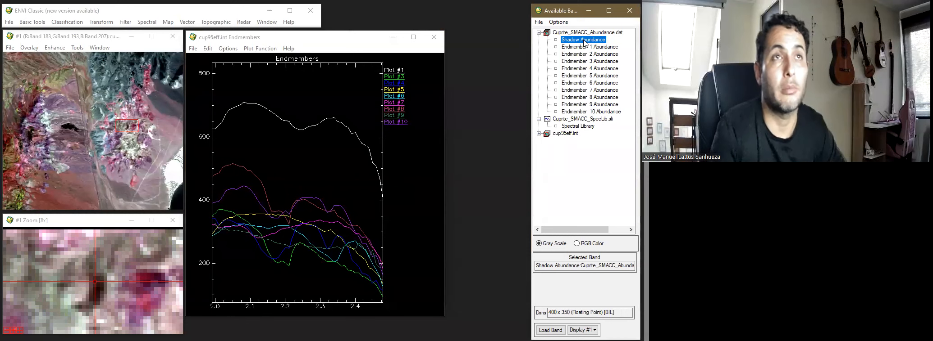
# - Stack the endmember spectra with an offset and resize the plot window to be narrower and taller
pyautogui.rightClick(290, 198)
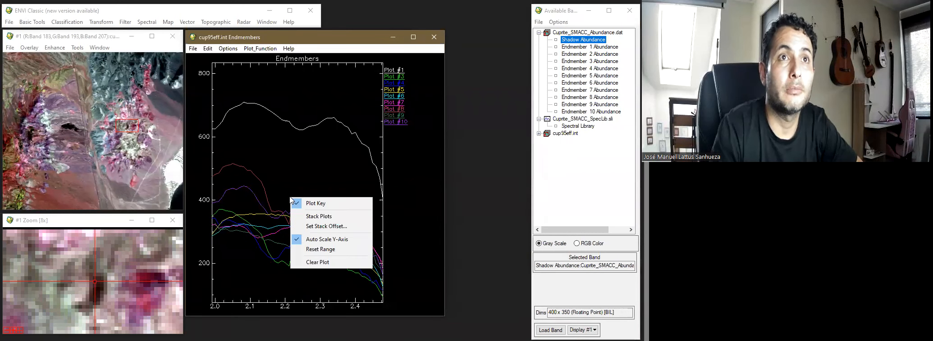
pyautogui.click(302, 48)
pyautogui.rightClick(291, 157)
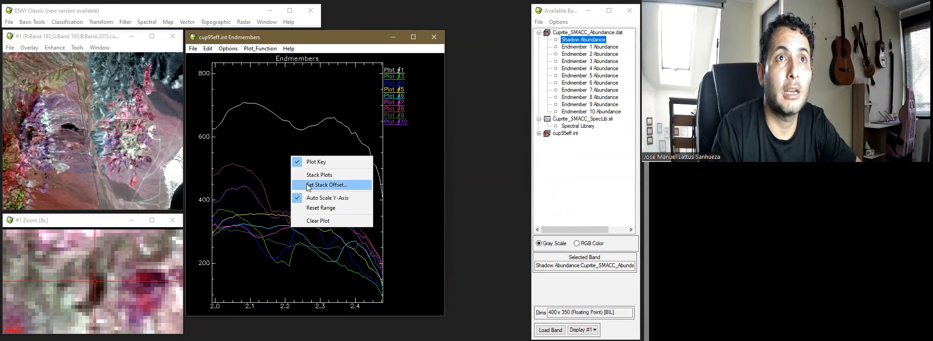
pyautogui.click(315, 176)
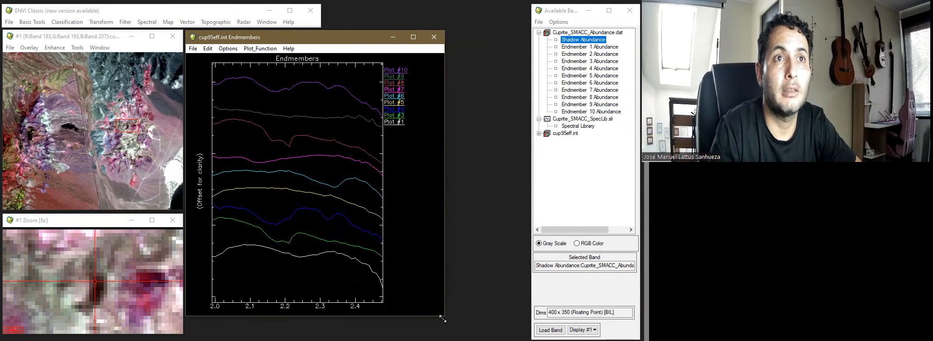
pyautogui.moveTo(442, 319); pyautogui.dragTo(345, 338)
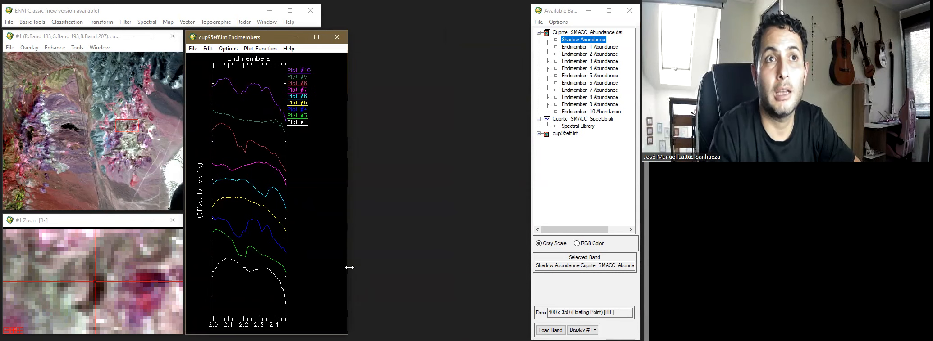
pyautogui.moveTo(349, 267); pyautogui.dragTo(395, 268)
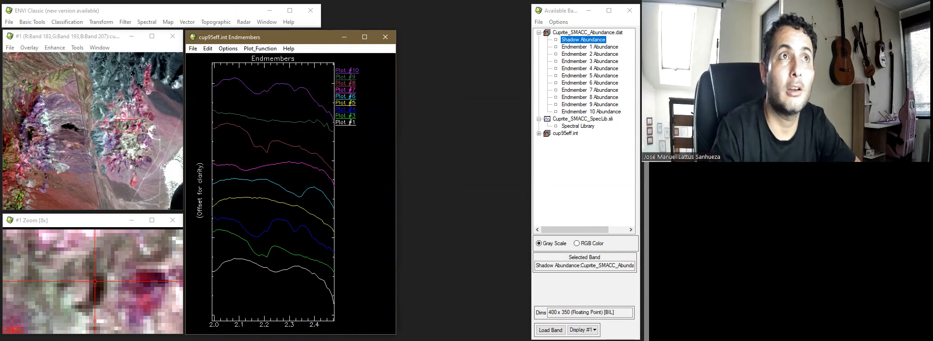
# - Open the ROI Tool for the image display and delete all existing n-D Class ROIs
pyautogui.click(35, 49)
pyautogui.click(64, 111)
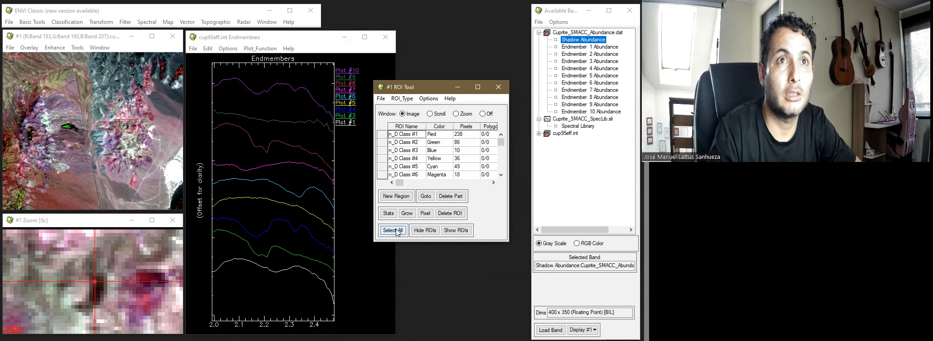
pyautogui.click(396, 231)
pyautogui.click(449, 214)
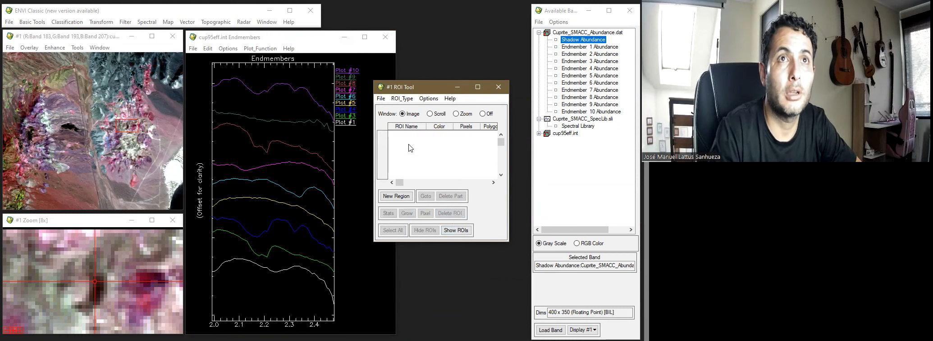
# - Restore the endmember ROIs from Cuprite_SMACC_ROIs.roi in the Desktop's Hiper folder and shift the ROI Tool window up slightly
pyautogui.click(381, 98)
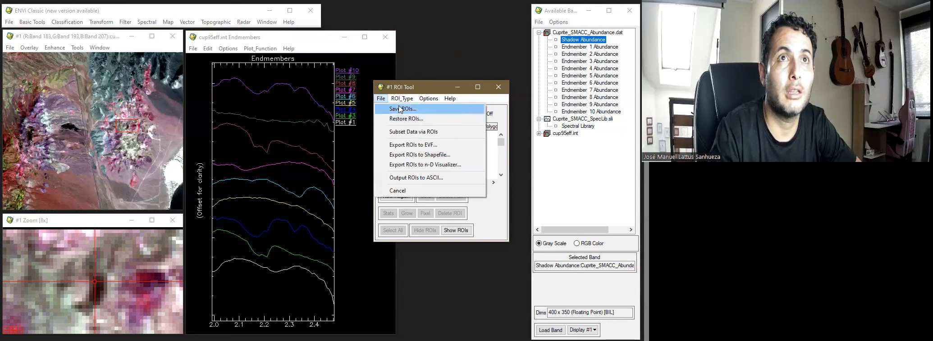
pyautogui.click(381, 98)
pyautogui.click(381, 98)
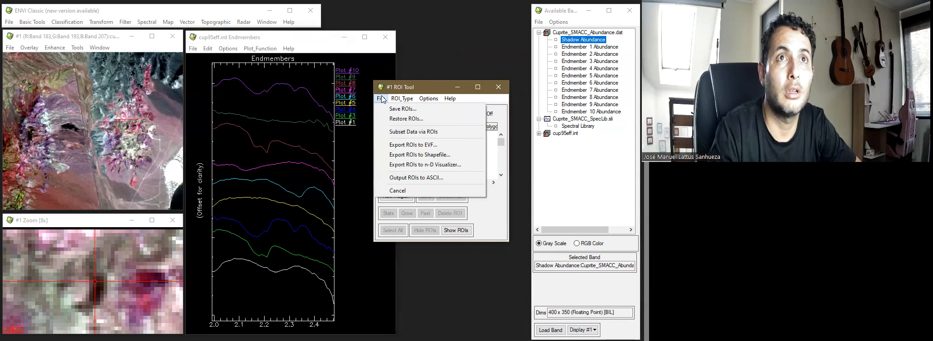
pyautogui.click(400, 119)
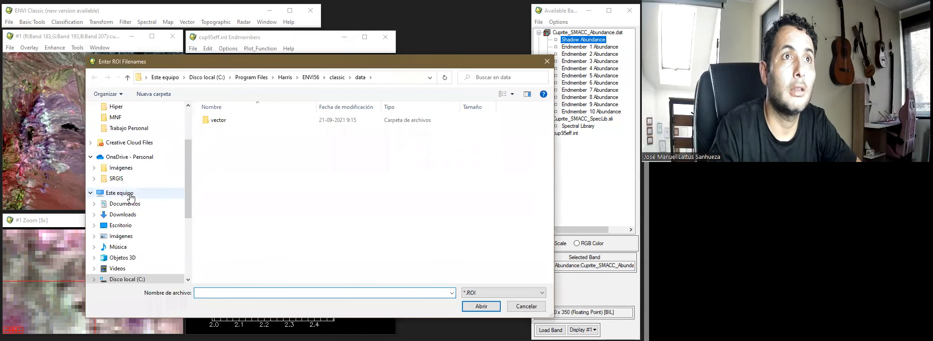
pyautogui.click(126, 230)
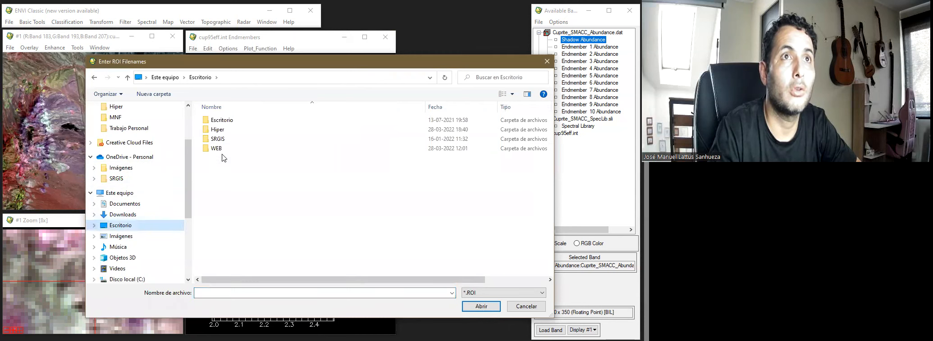
pyautogui.doubleClick(221, 134)
pyautogui.click(239, 108)
pyautogui.click(481, 307)
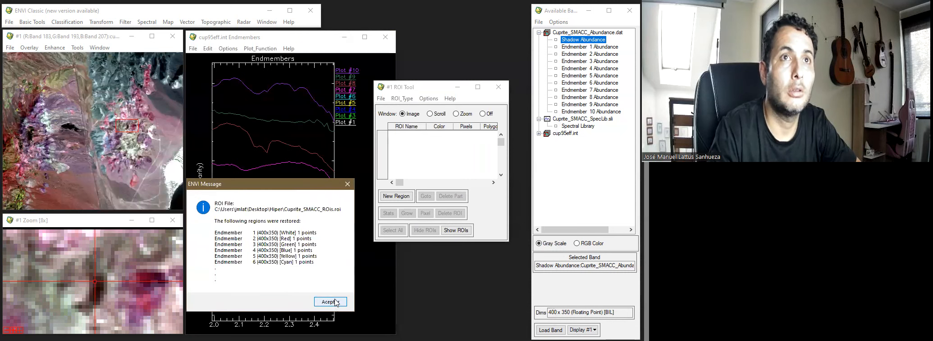
pyautogui.click(328, 305)
pyautogui.moveTo(425, 87); pyautogui.dragTo(428, 60)
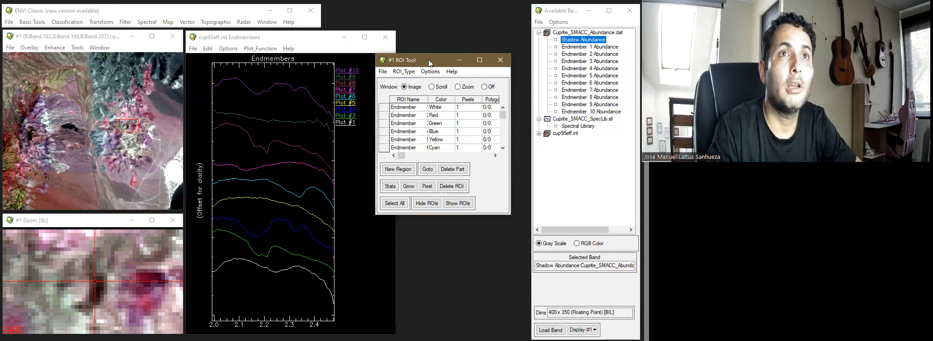
# - Go to the Endmember 1 and Endmember 2 ROI pixels in the image and widen the ROI Name column
pyautogui.click(384, 109)
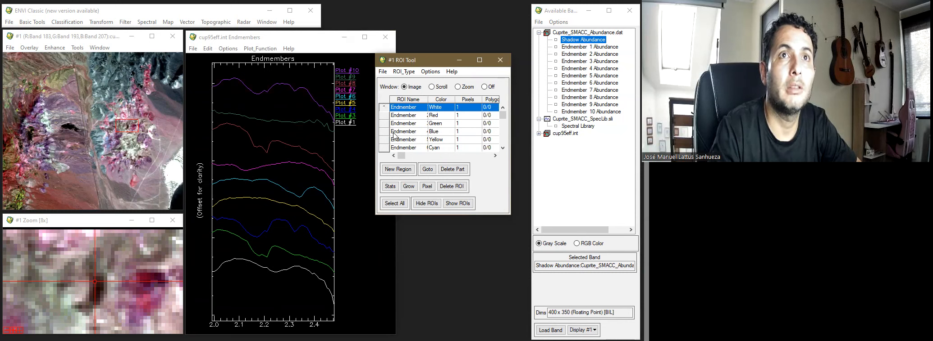
pyautogui.click(428, 171)
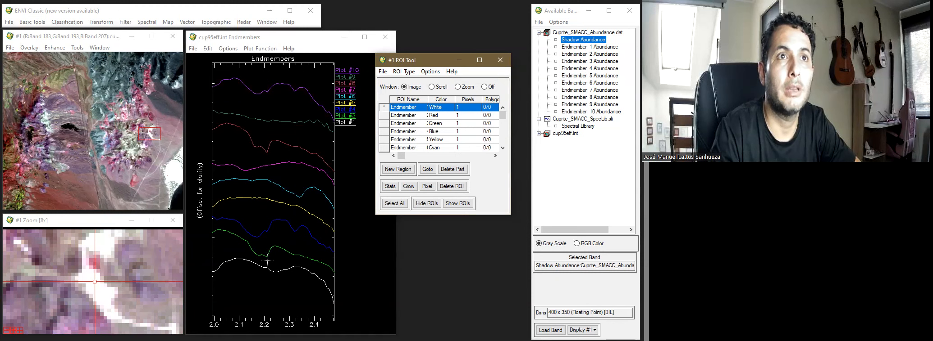
pyautogui.click(383, 117)
pyautogui.click(430, 170)
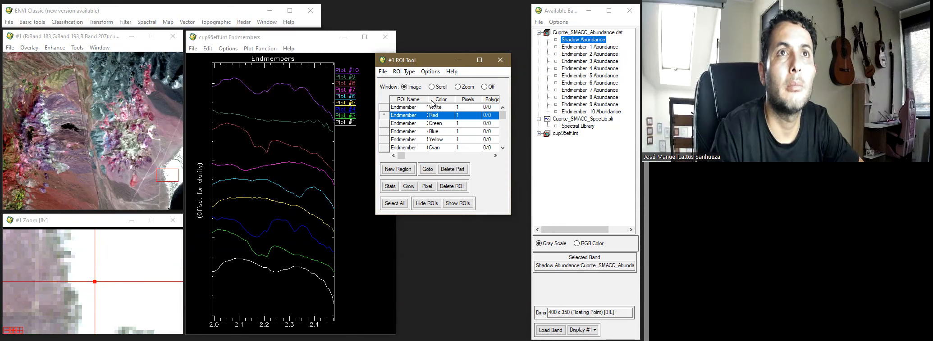
pyautogui.moveTo(429, 97); pyautogui.dragTo(436, 97)
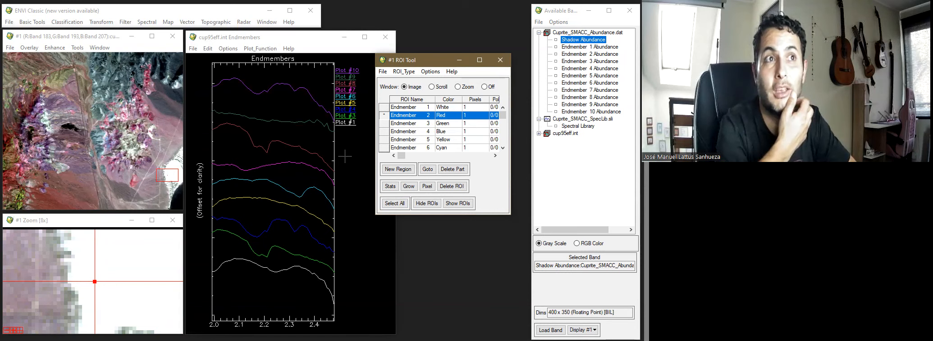
# - Check the spectral profile of the Endmember 2 pixel in the image display and close the profile window
pyautogui.rightClick(107, 172)
pyautogui.click(109, 198)
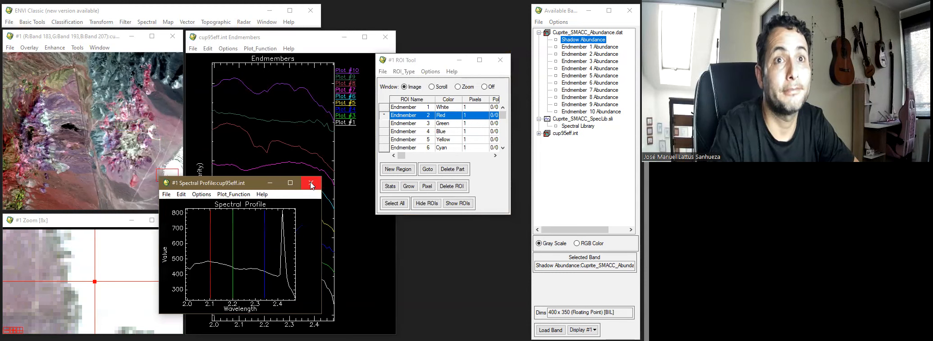
pyautogui.click(309, 182)
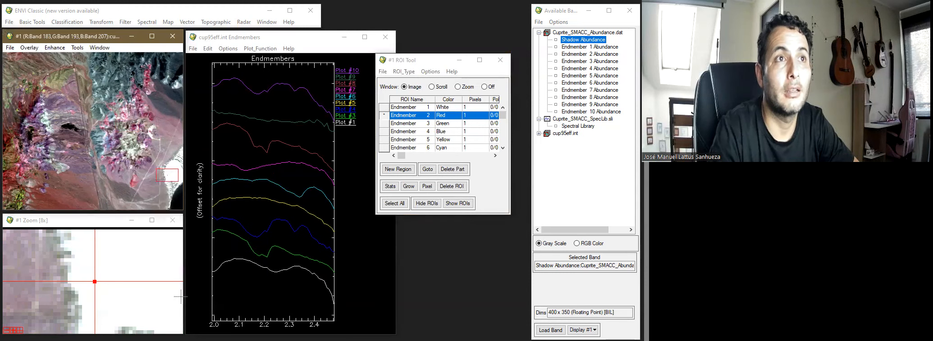
# - Locate the Endmember 3 and Endmember 4 ROI pixels in the image
pyautogui.click(388, 125)
pyautogui.click(387, 123)
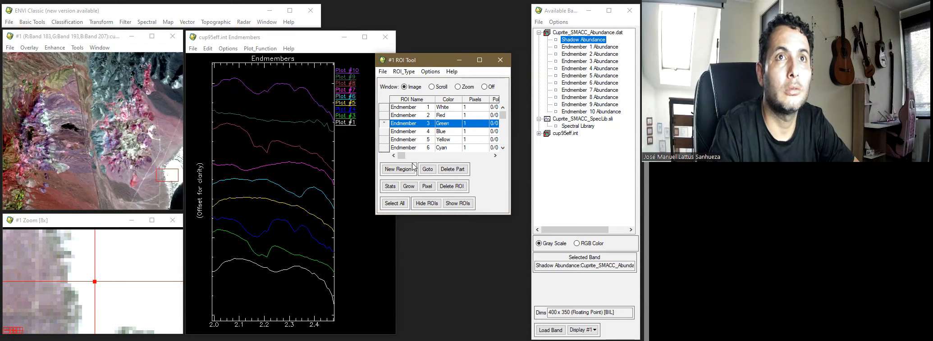
pyautogui.click(431, 173)
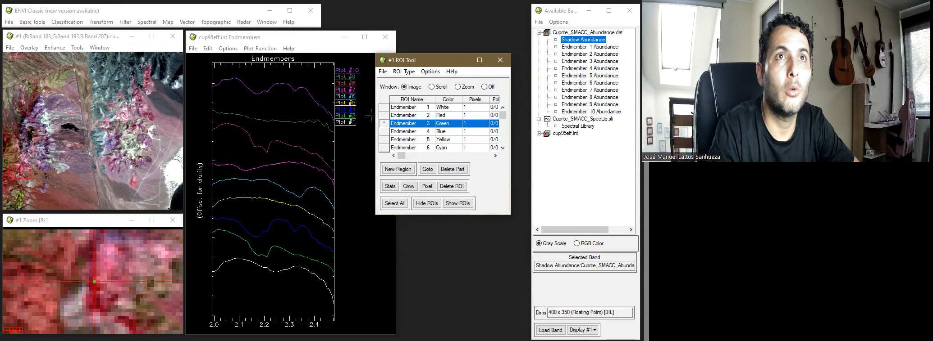
pyautogui.click(383, 132)
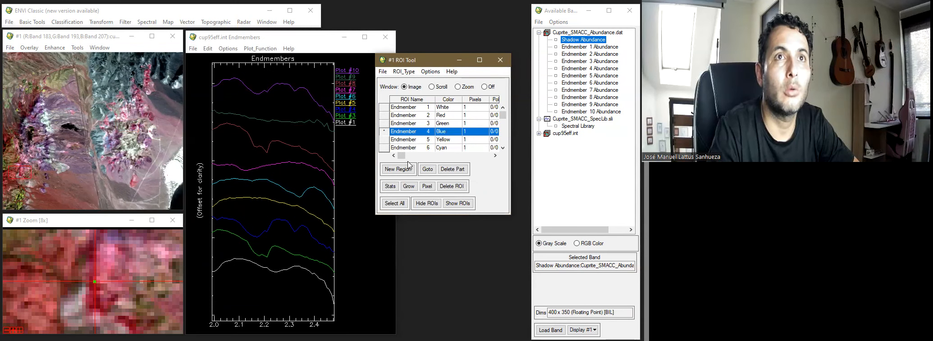
pyautogui.click(428, 173)
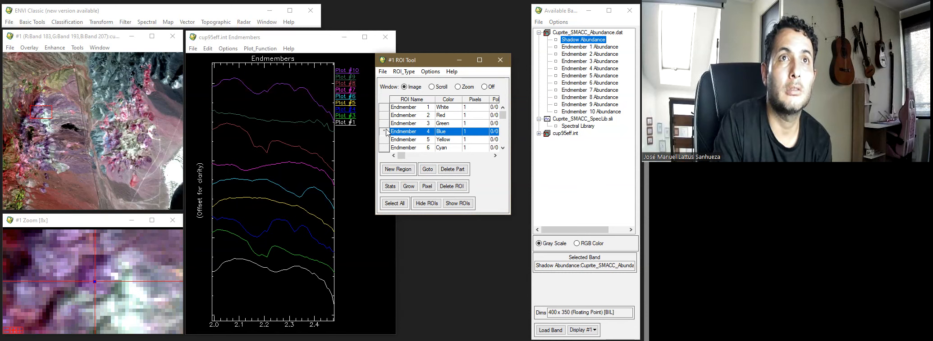
# - Locate the Endmember 5 and Endmember 6 ROI pixels and examine the matching curves in the Endmembers plot
pyautogui.click(384, 143)
pyautogui.click(427, 169)
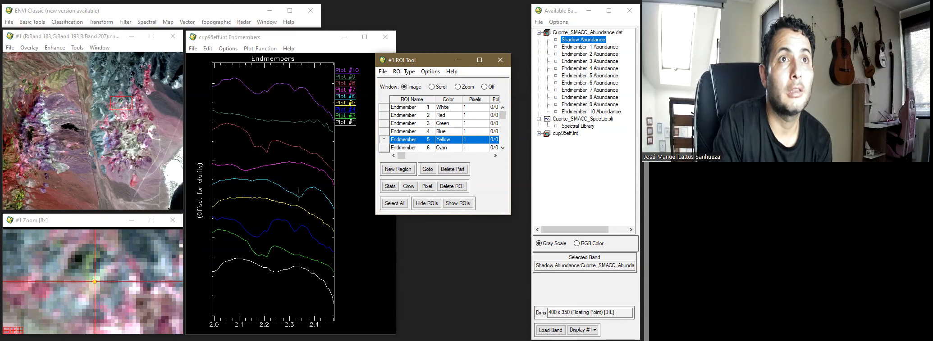
pyautogui.click(384, 148)
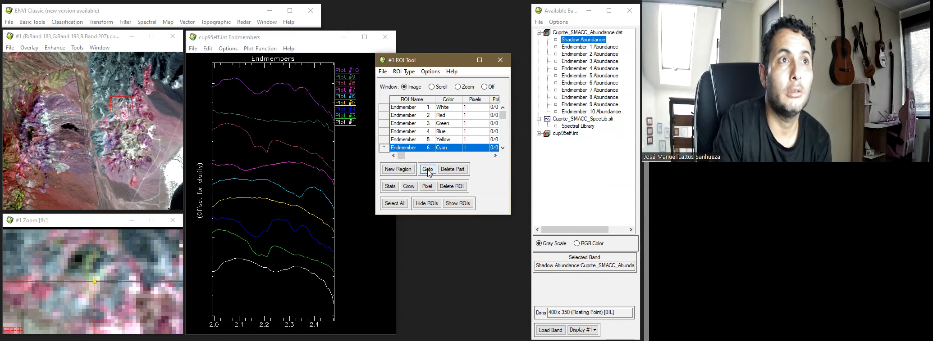
pyautogui.click(427, 170)
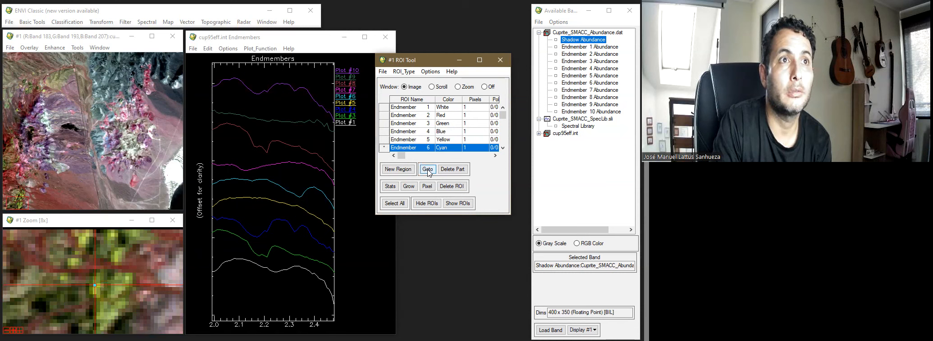
pyautogui.click(301, 196)
pyautogui.moveTo(301, 196); pyautogui.dragTo(252, 171)
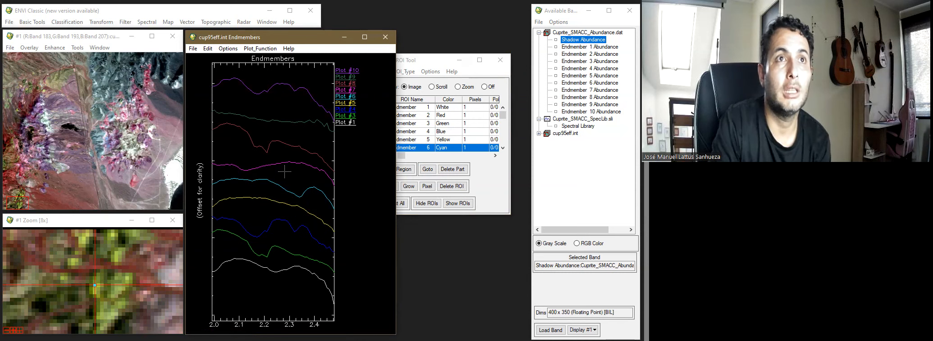
# - Locate the Endmember 7 and Endmember 8 ROI pixels in the image, comparing them with the Endmembers plot
pyautogui.click(503, 147)
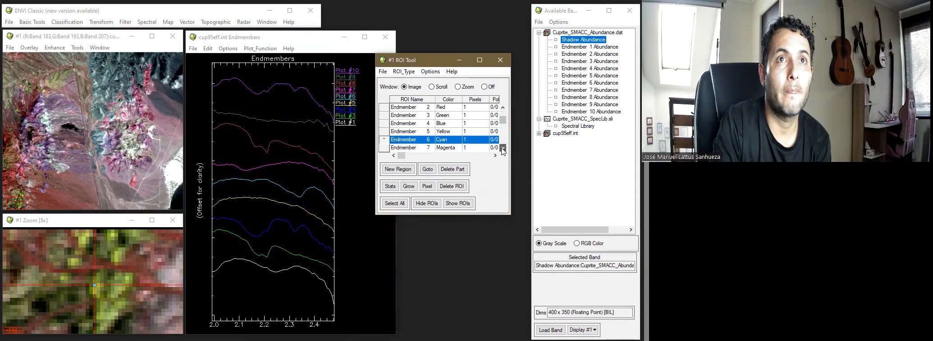
pyautogui.click(386, 148)
pyautogui.click(428, 169)
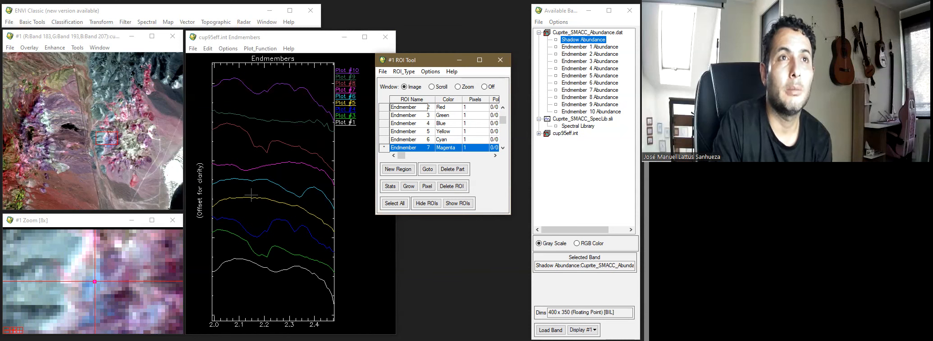
pyautogui.click(267, 148)
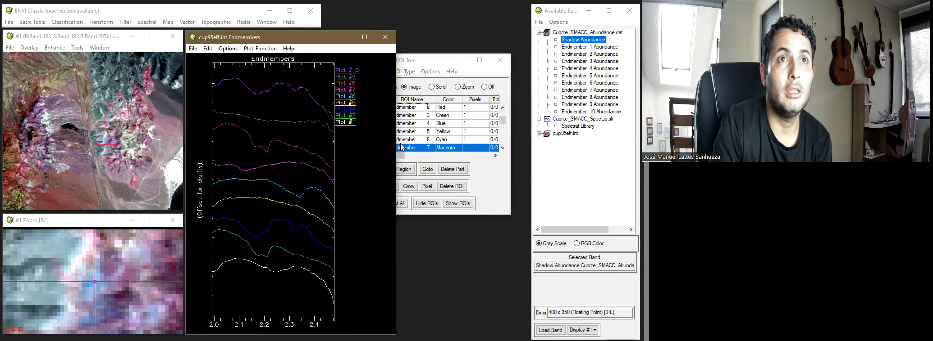
pyautogui.click(502, 148)
pyautogui.click(427, 147)
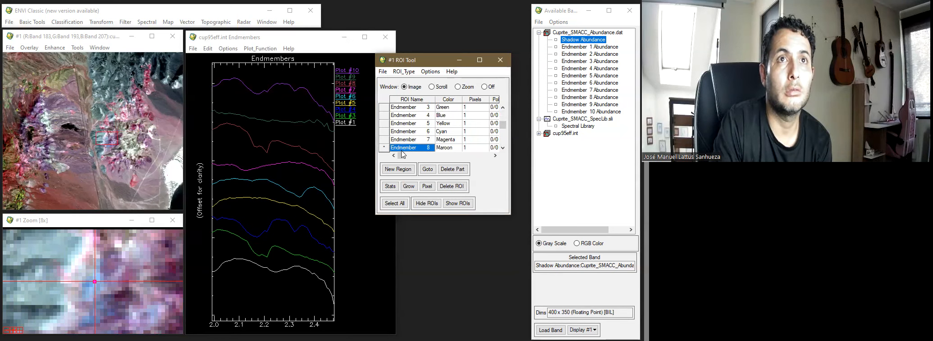
pyautogui.click(428, 171)
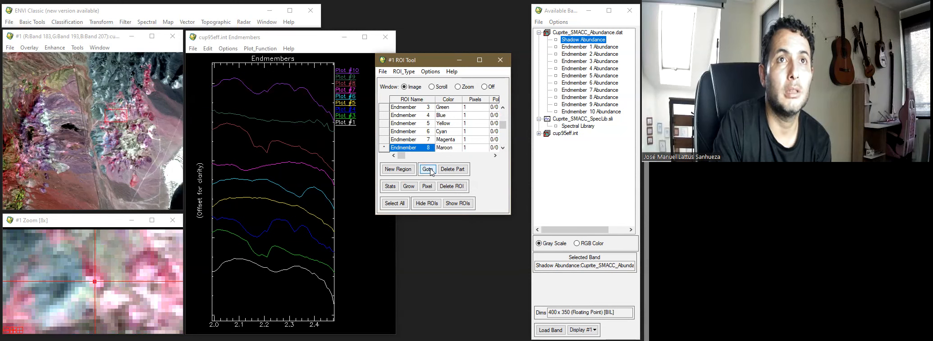
# - Make the ROI Tool window taller and go to the Endmember 9 and Endmember 10 ROI pixels
pyautogui.moveTo(459, 217); pyautogui.dragTo(458, 261)
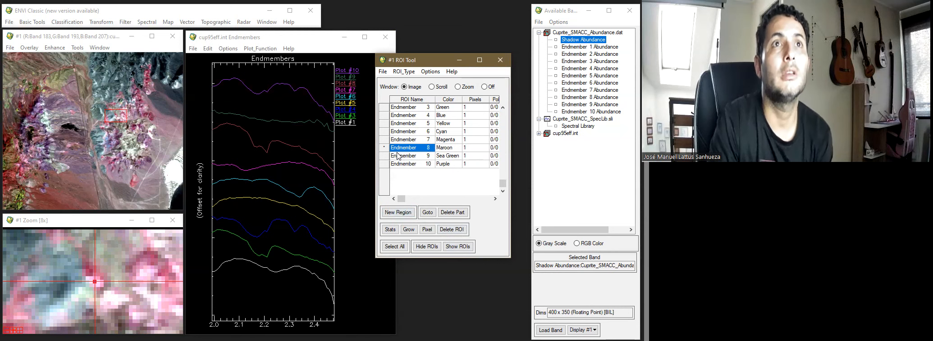
pyautogui.click(384, 147)
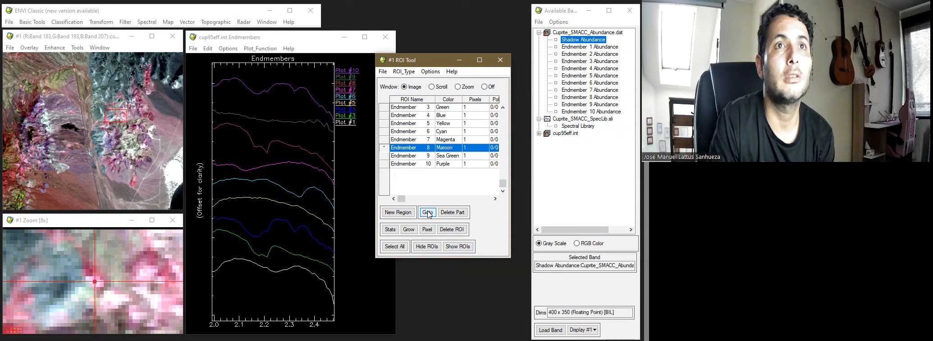
pyautogui.click(384, 156)
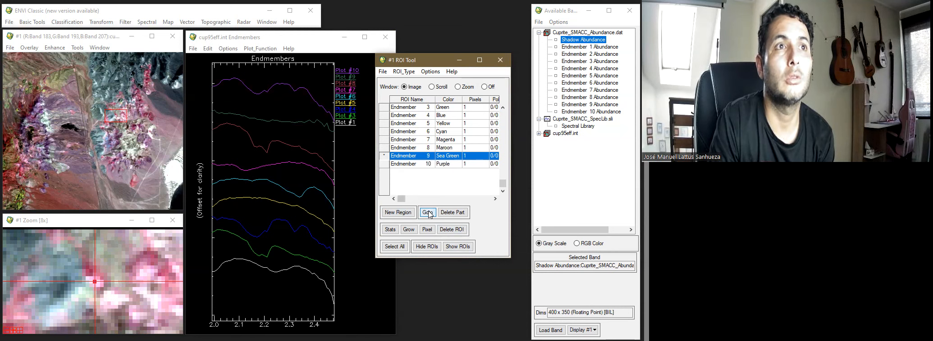
pyautogui.click(428, 213)
pyautogui.click(384, 164)
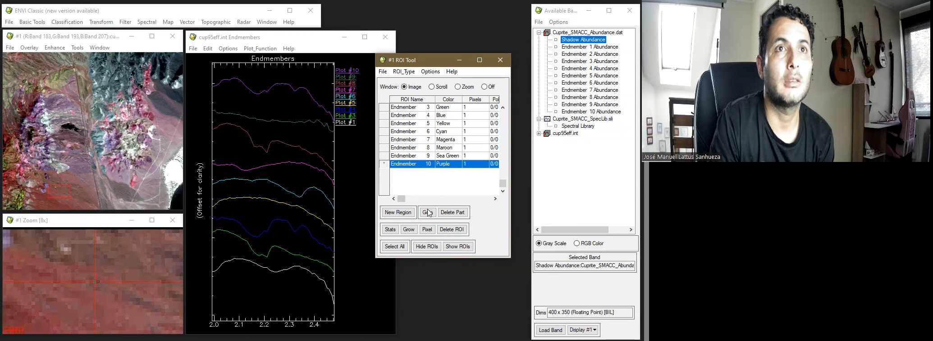
pyautogui.click(428, 214)
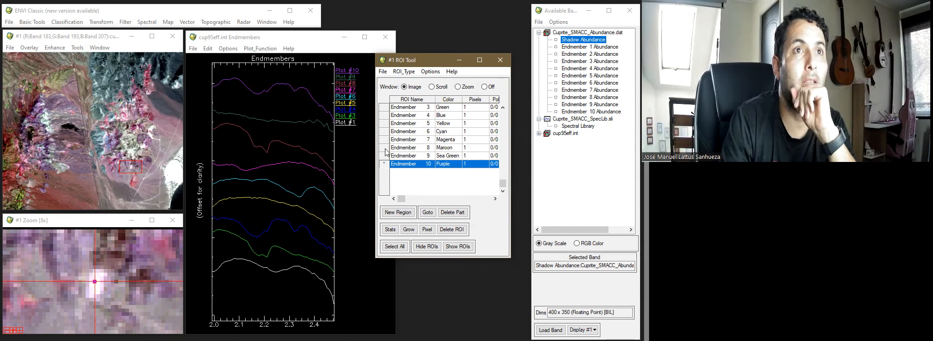
# - Close the Endmembers plot, then shrink the ROI Tool window slightly and place it directly beside the image window
pyautogui.click(385, 37)
pyautogui.moveTo(389, 60); pyautogui.dragTo(219, 45)
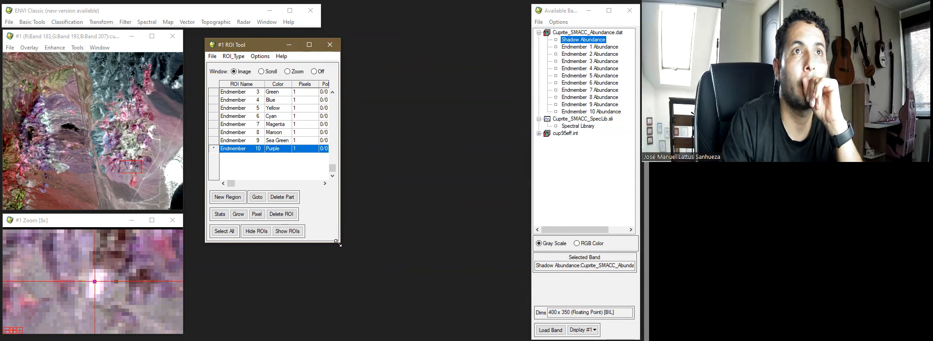
pyautogui.moveTo(337, 243); pyautogui.dragTo(338, 234)
pyautogui.moveTo(247, 43); pyautogui.dragTo(229, 34)
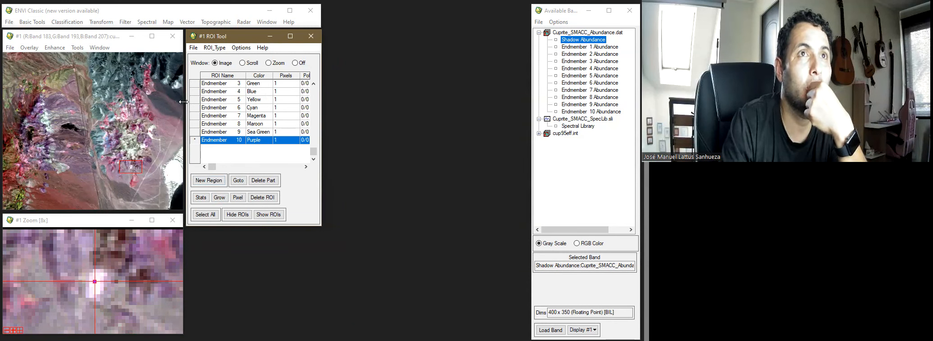
# - View the ROI statistics of Endmember 5, Endmember 6 and Endmember 4 one after another
pyautogui.click(198, 100)
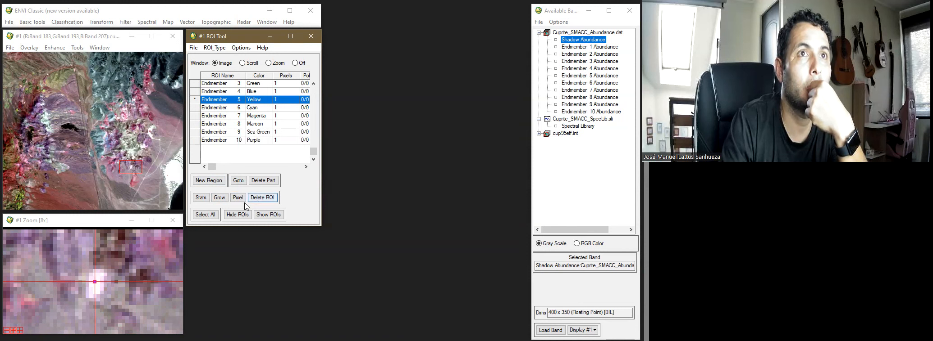
pyautogui.click(201, 198)
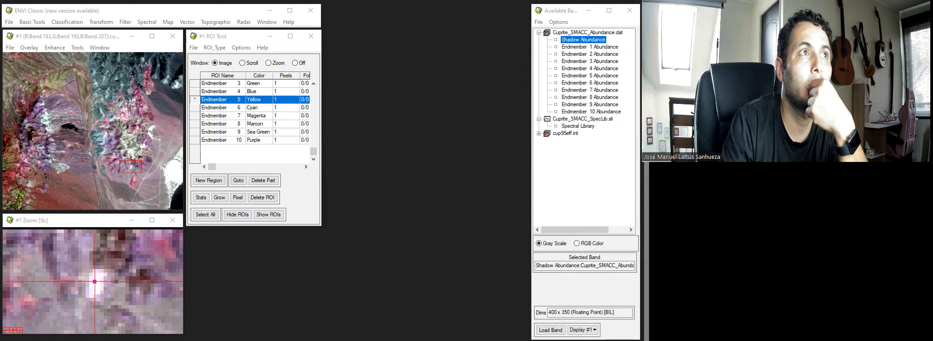
pyautogui.click(197, 108)
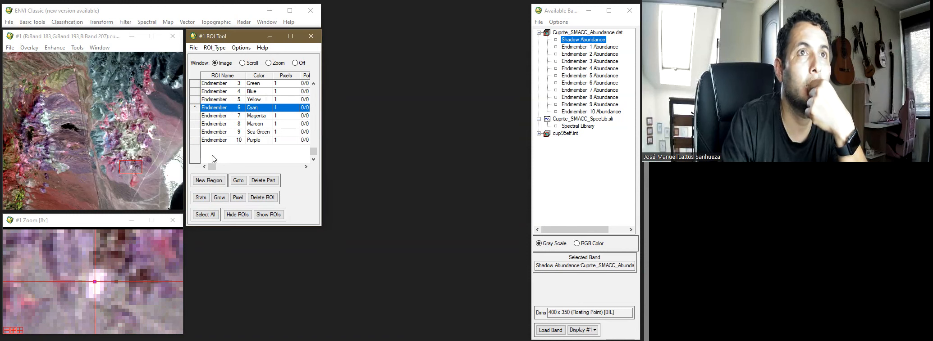
pyautogui.click(202, 198)
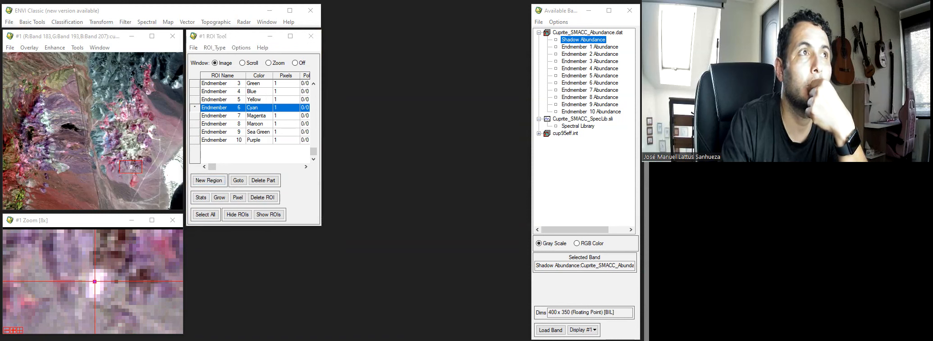
pyautogui.click(198, 92)
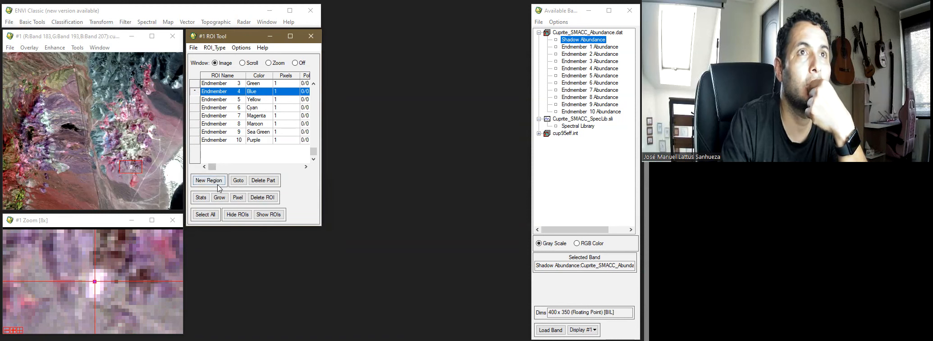
pyautogui.click(200, 198)
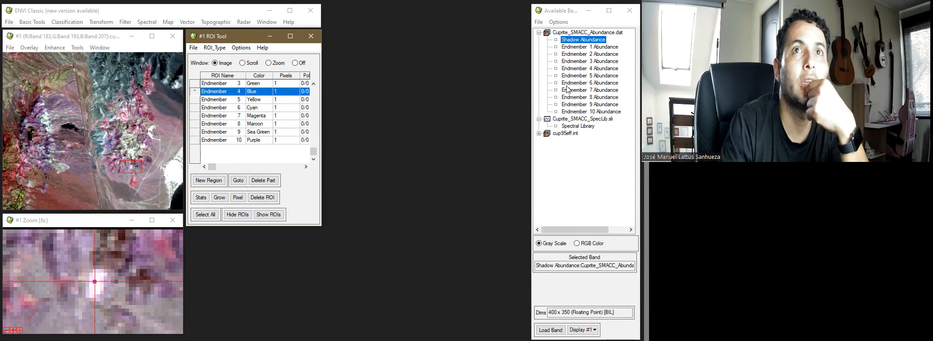
# - Load the Endmember 4 Abundance band in gray scale into Display #1
pyautogui.click(593, 70)
pyautogui.click(555, 331)
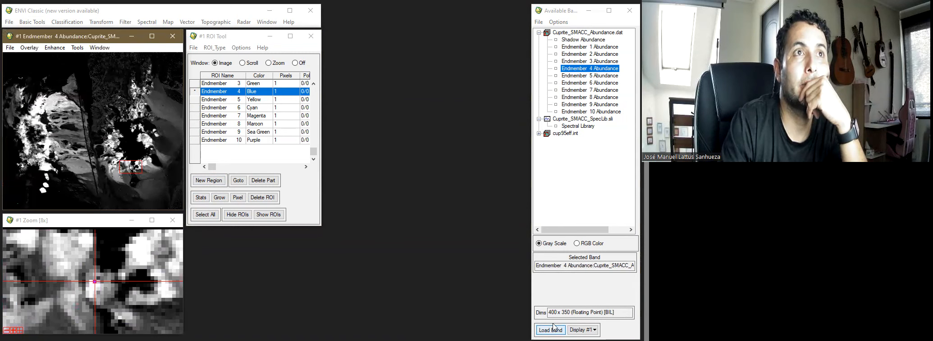
# - Load the default RGB of cup95eff.int into the current display and open a new display, Display #2
pyautogui.rightClick(563, 135)
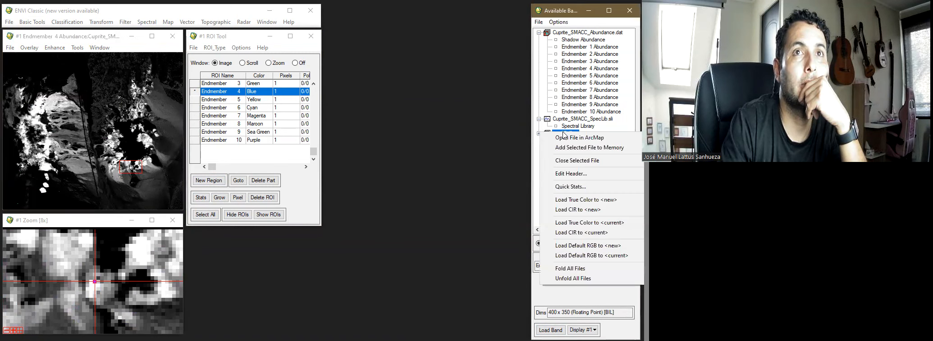
pyautogui.click(608, 255)
pyautogui.click(583, 331)
pyautogui.click(602, 340)
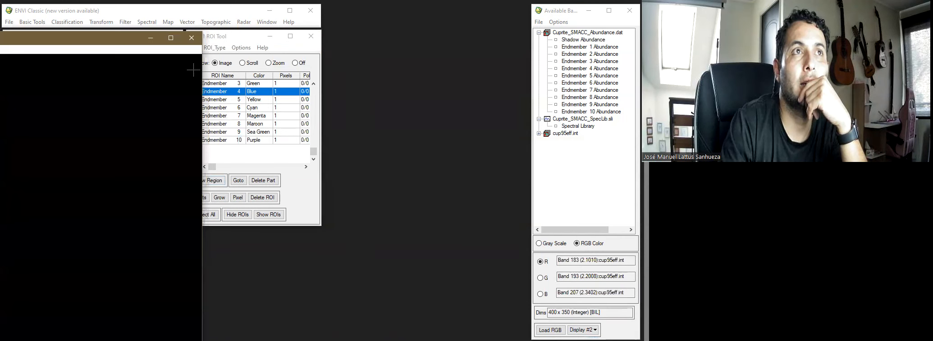
# - Load the Endmember 4 Abundance band in gray scale into Display #2 and place its windows beside the ROI Tool
pyautogui.click(589, 68)
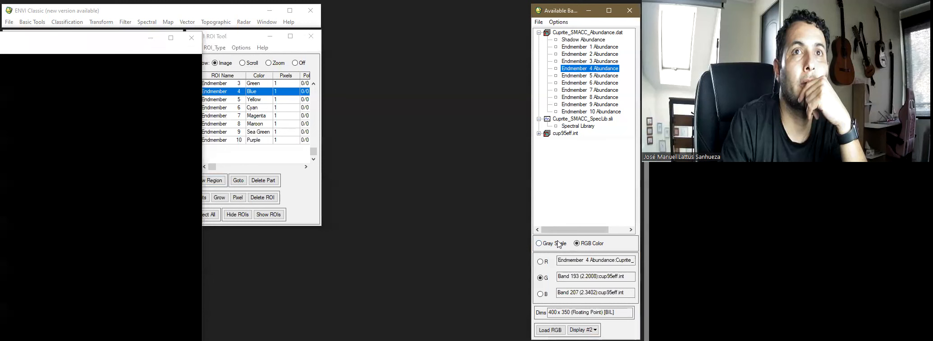
pyautogui.click(552, 330)
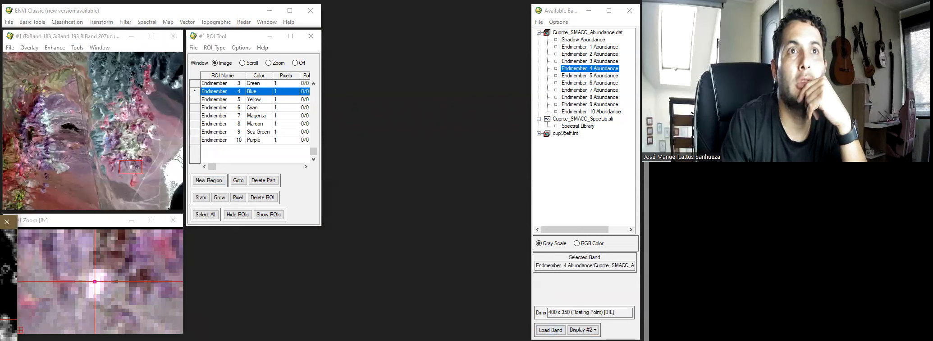
pyautogui.moveTo(1, 41); pyautogui.dragTo(419, 41)
# - Link Display #1 with Display #2 and open the Z Profile (Spectrum) of the abundance image in Display #2
pyautogui.rightClick(121, 90)
pyautogui.click(151, 96)
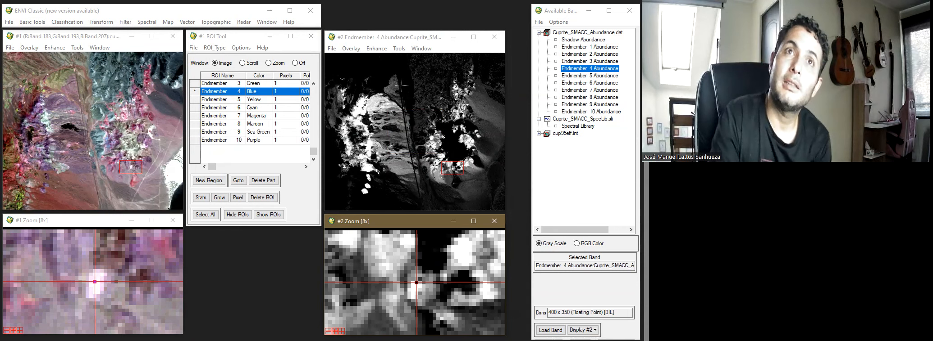
pyautogui.rightClick(405, 99)
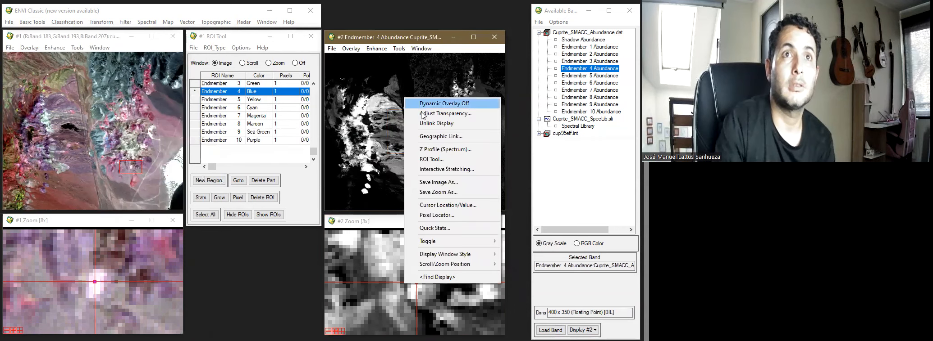
pyautogui.click(437, 149)
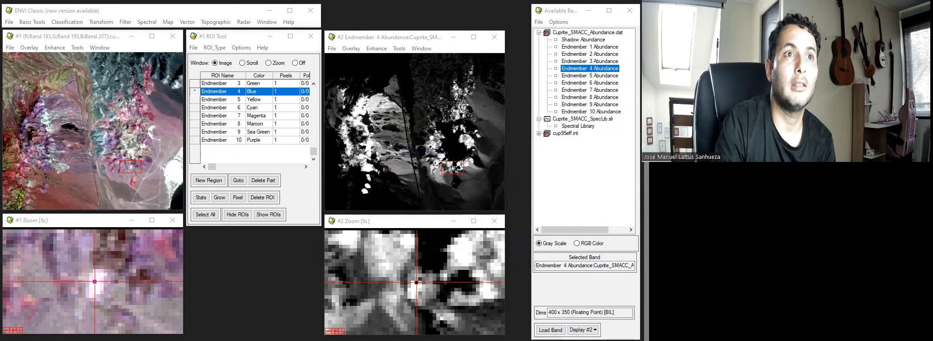
# - Shorten the ROI Tool window and shift the Display #2 windows aside so that the abundance profile plot is uncovered
pyautogui.click(240, 38)
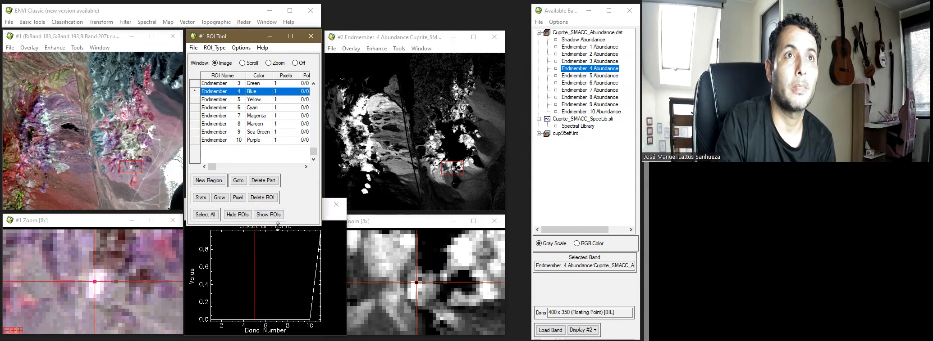
pyautogui.moveTo(277, 226); pyautogui.dragTo(281, 192)
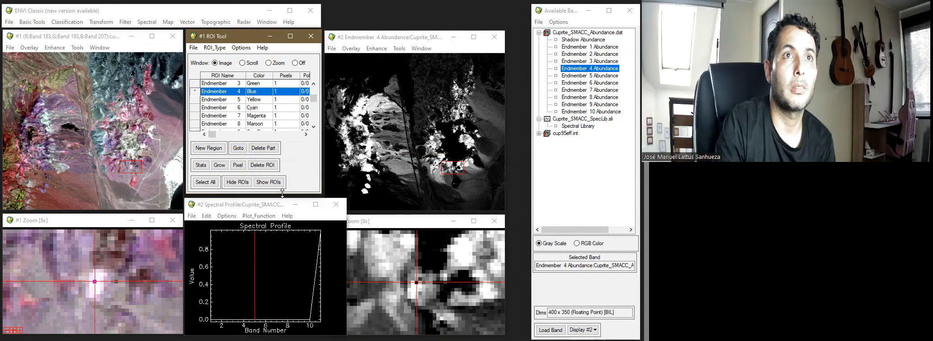
pyautogui.click(430, 39)
pyautogui.moveTo(430, 39); pyautogui.dragTo(452, 34)
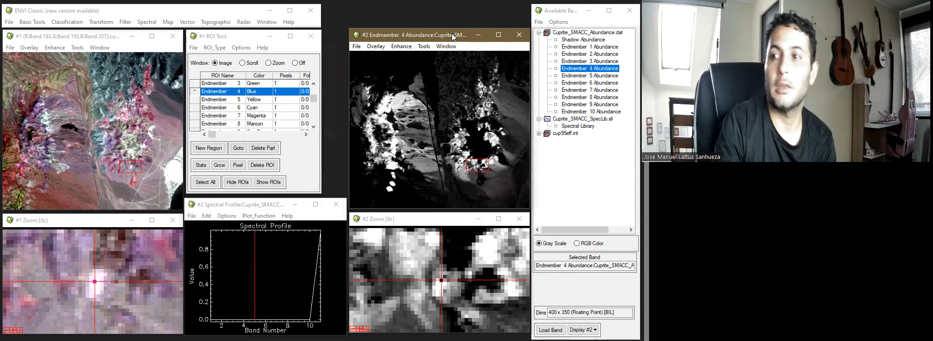
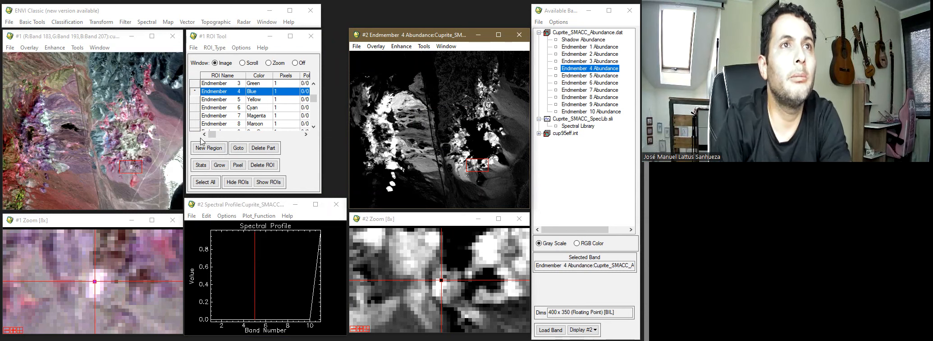
# - Go to the Endmember 4 ROI pixel in the linked displays and enlarge the zoom windows to 19x
pyautogui.click(238, 150)
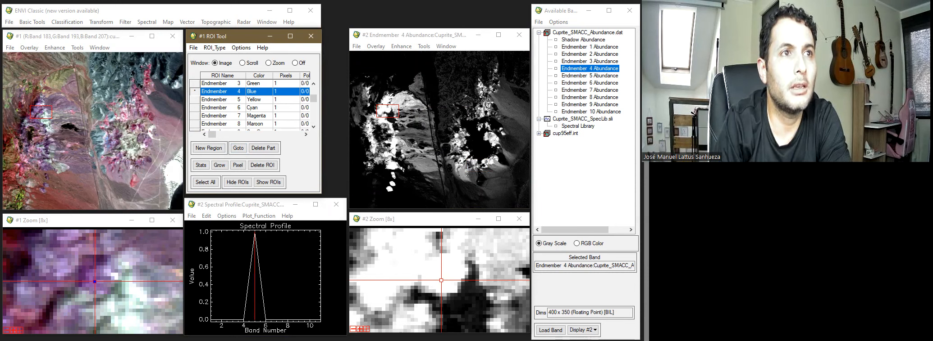
pyautogui.click(13, 331)
pyautogui.click(13, 331)
pyautogui.click(13, 331)
pyautogui.click(13, 331)
pyautogui.click(13, 331)
pyautogui.click(13, 331)
pyautogui.click(13, 331)
pyautogui.click(13, 331)
pyautogui.click(13, 332)
pyautogui.click(13, 331)
pyautogui.click(13, 331)
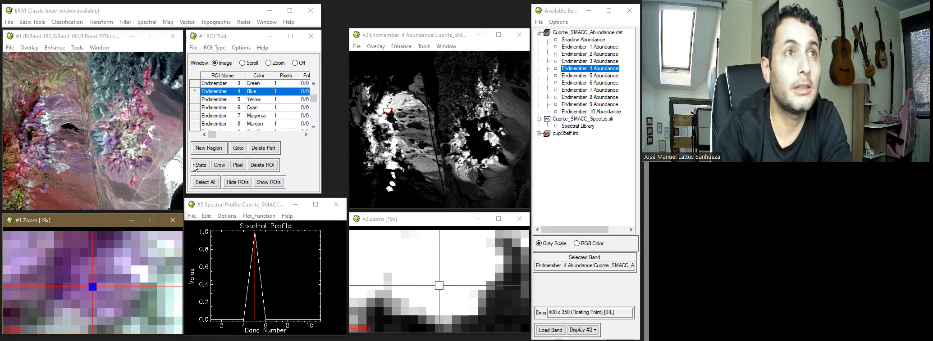
# - Open the Z Profile (Spectrum) of cup95eff.int for the Endmember 4 pixel and place it above the abundance profile
pyautogui.rightClick(93, 163)
pyautogui.click(133, 216)
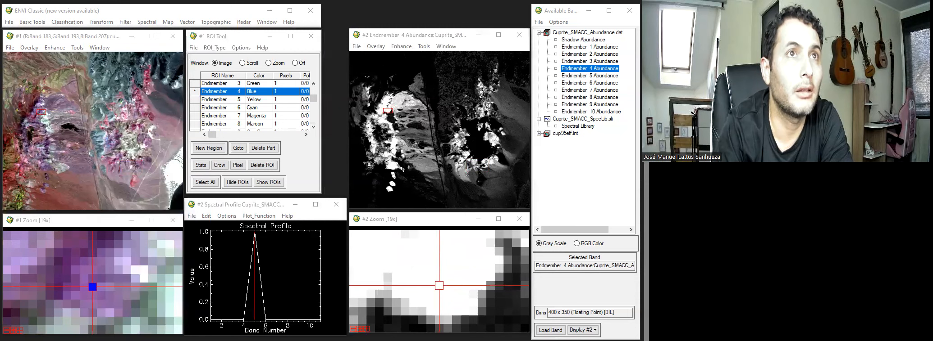
pyautogui.moveTo(237, 135)
pyautogui.mouseDown()
pyautogui.moveTo(277, 100)
pyautogui.moveTo(299, 122)
pyautogui.mouseUp()
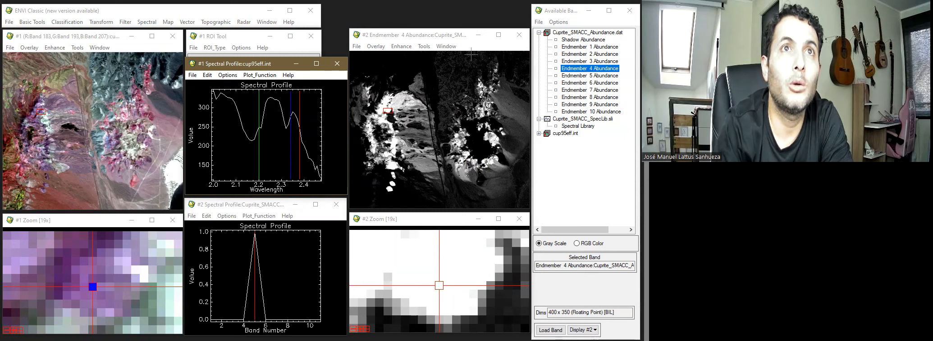
pyautogui.click(464, 34)
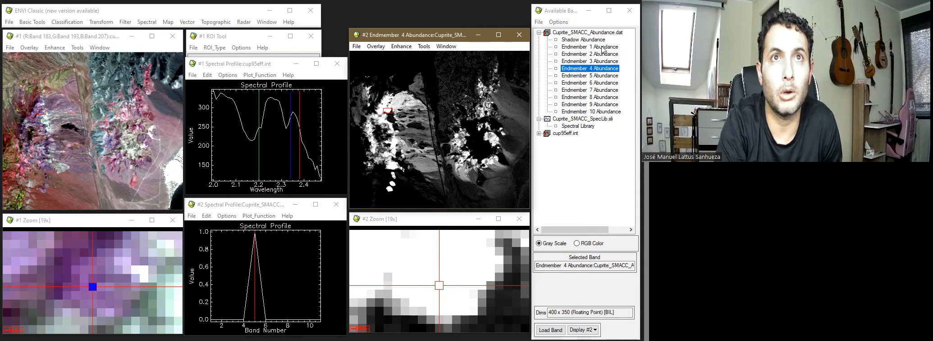
# - Read the abundance profile of the Endmember 4 pixel at band 5 and across the remaining bands
pyautogui.moveTo(207, 321); pyautogui.dragTo(255, 232)
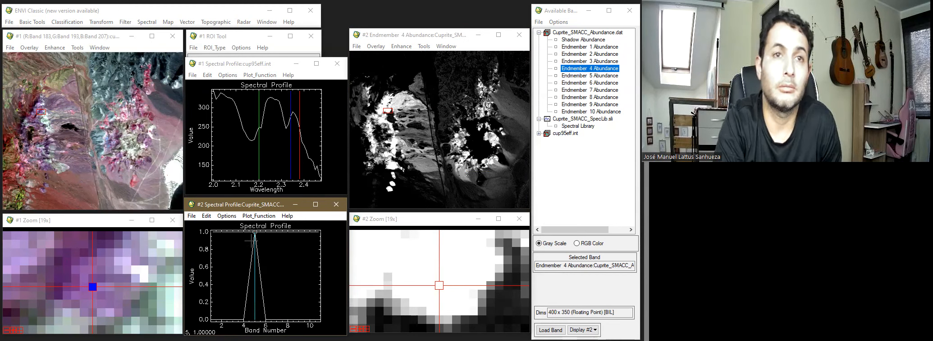
pyautogui.click(264, 314)
pyautogui.moveTo(299, 318); pyautogui.dragTo(316, 320)
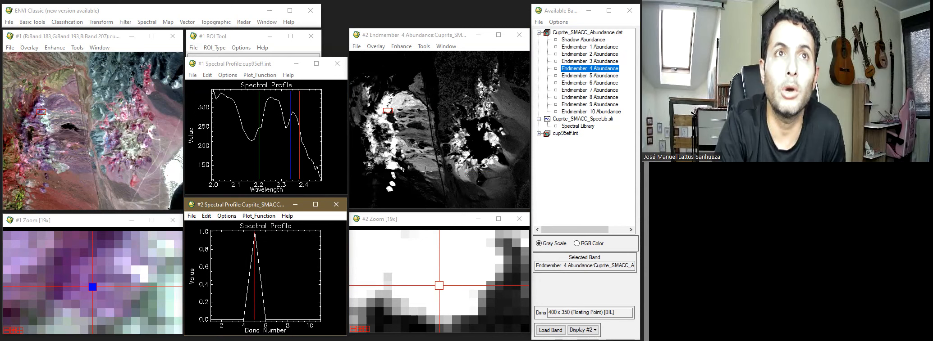
# - Move the linked cursor to the isolated bright patch in the southwest of the abundance image and read its profile at bands 1, 2 and 5
pyautogui.click(392, 166)
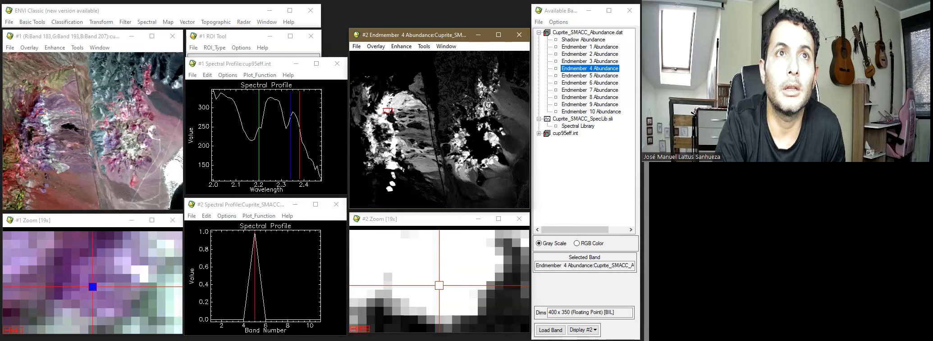
pyautogui.moveTo(388, 111); pyautogui.dragTo(392, 184)
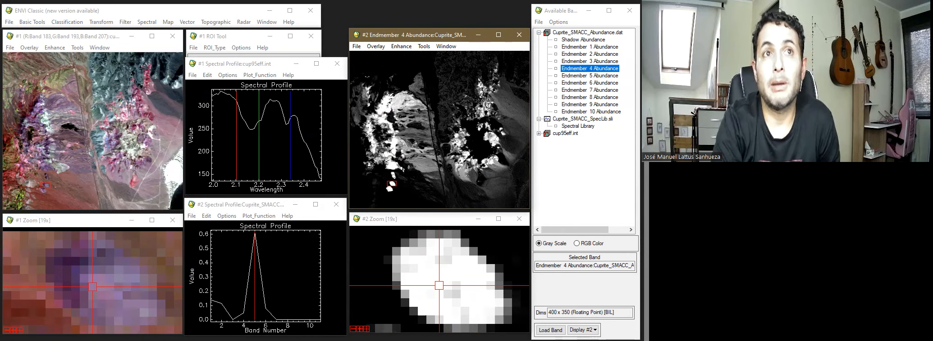
pyautogui.click(255, 241)
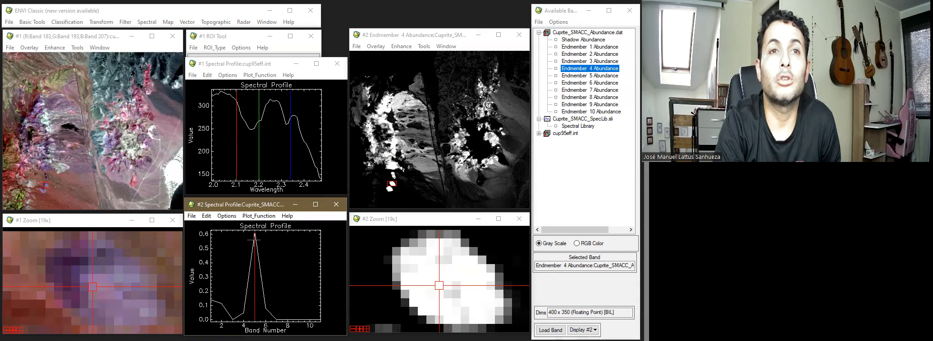
pyautogui.click(211, 300)
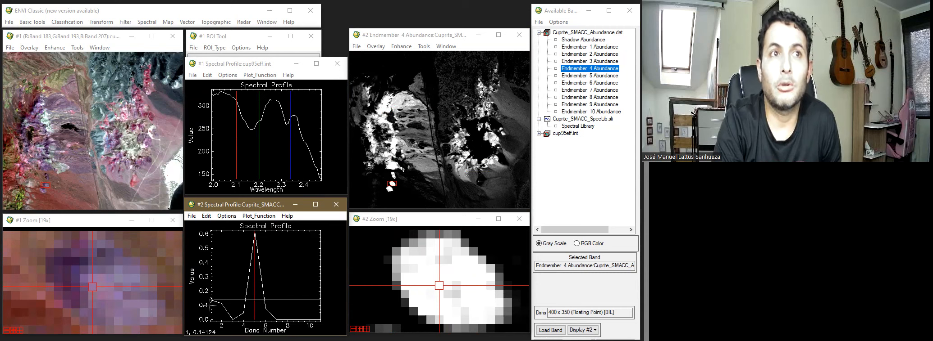
pyautogui.moveTo(212, 300); pyautogui.dragTo(221, 305)
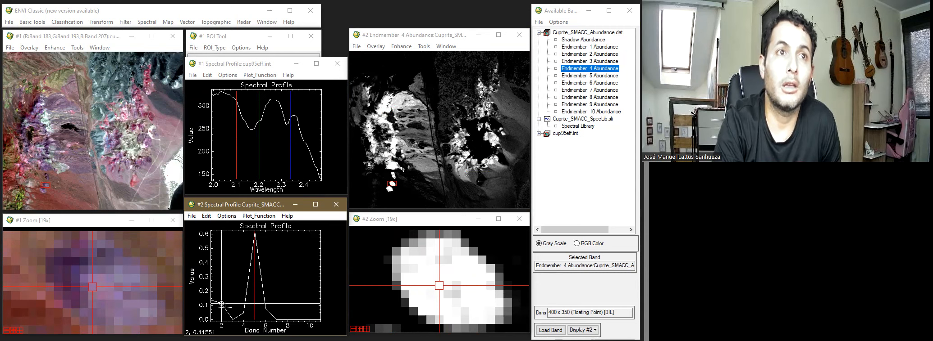
pyautogui.moveTo(221, 305); pyautogui.dragTo(306, 308)
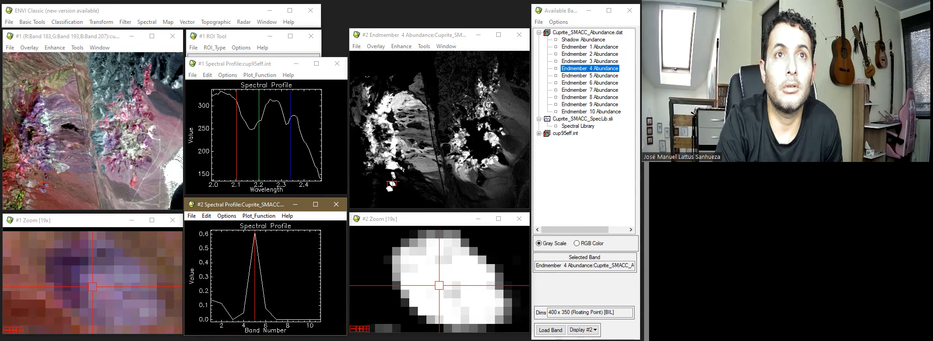
# - Move the linked cursor to the dark area in the southeast of the abundance image and read its profile at bands 5 and 4
pyautogui.moveTo(392, 183); pyautogui.dragTo(480, 181)
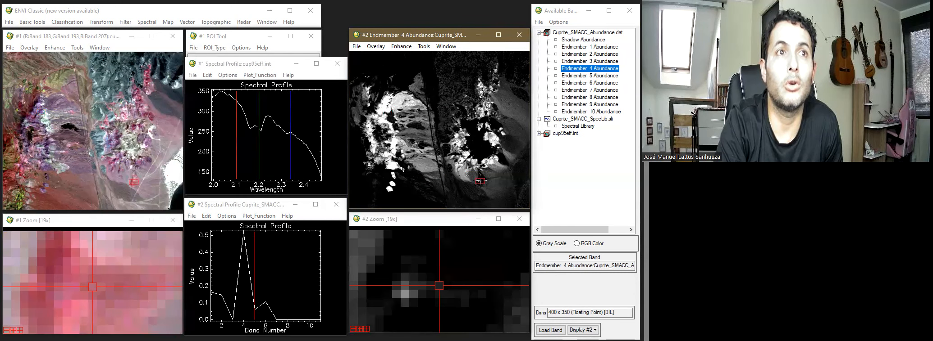
pyautogui.click(481, 181)
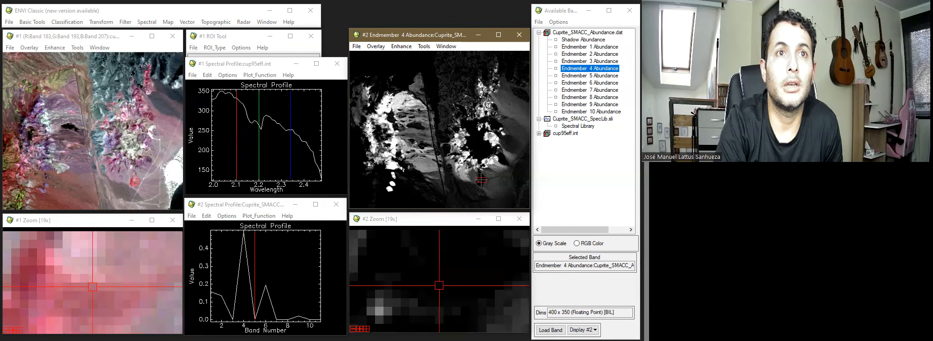
pyautogui.click(255, 270)
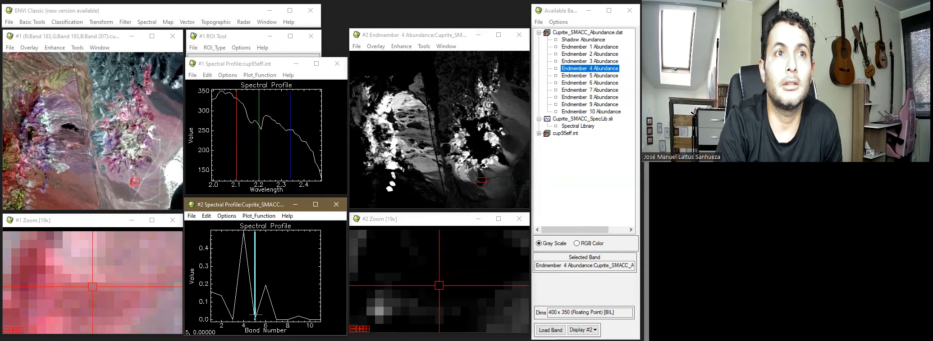
pyautogui.moveTo(255, 315); pyautogui.dragTo(242, 275)
pyautogui.click(243, 275)
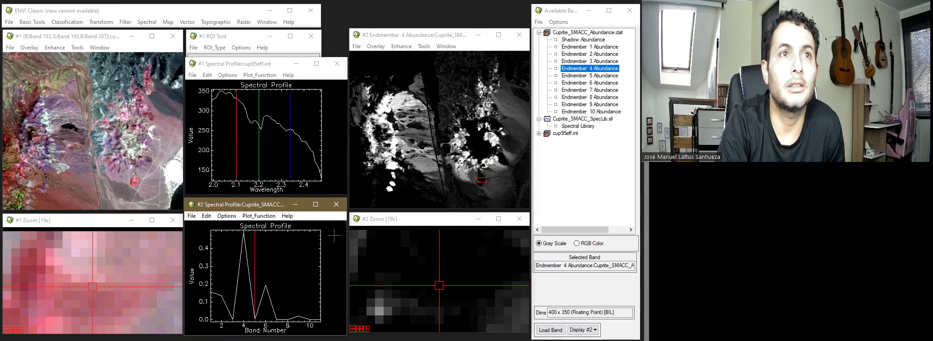
pyautogui.click(243, 325)
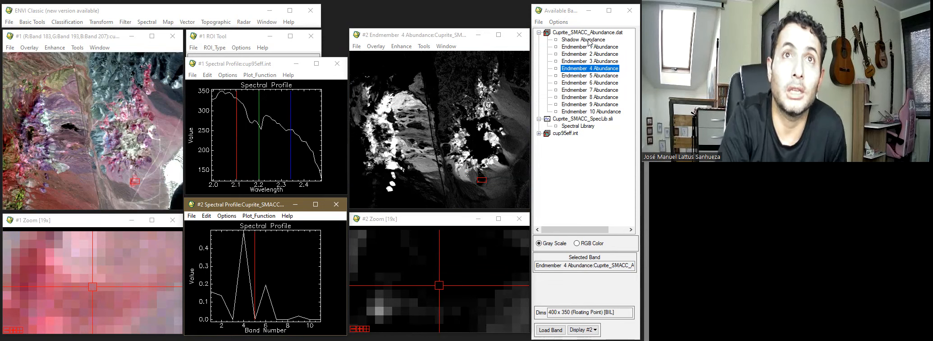
pyautogui.click(243, 245)
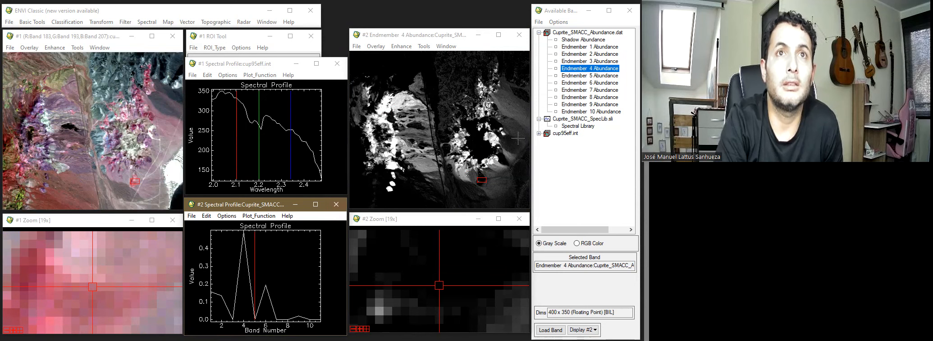
# - View the Endmember 9, 6, 5, 4, 3, 2, 7 and 8 Abundance bands one after another in Display #2
pyautogui.doubleClick(604, 98)
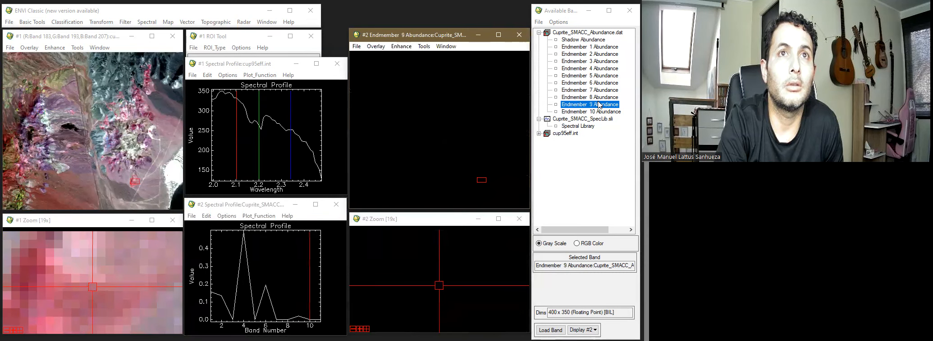
pyautogui.doubleClick(598, 84)
pyautogui.doubleClick(597, 76)
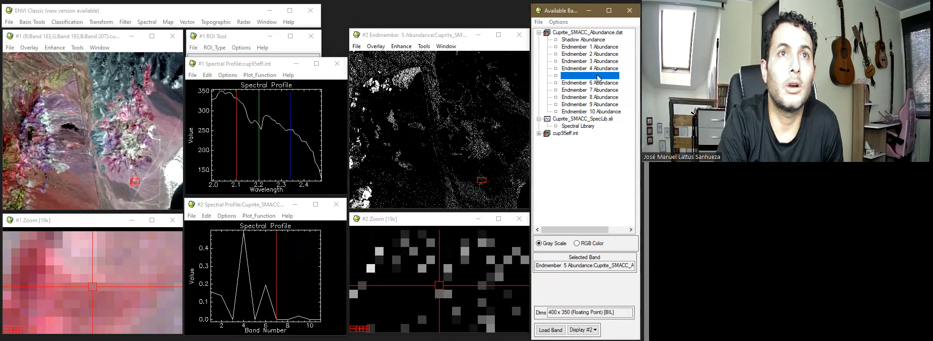
pyautogui.doubleClick(598, 69)
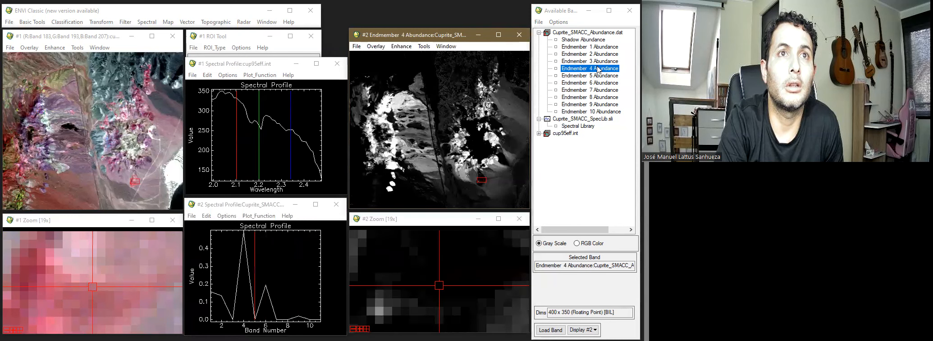
pyautogui.doubleClick(599, 62)
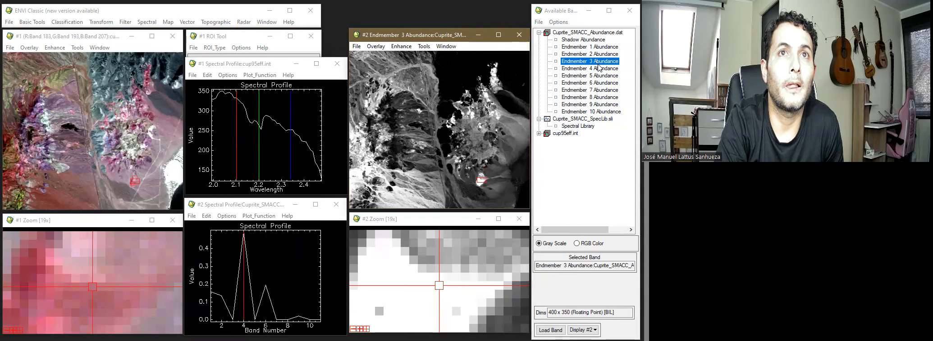
pyautogui.doubleClick(601, 54)
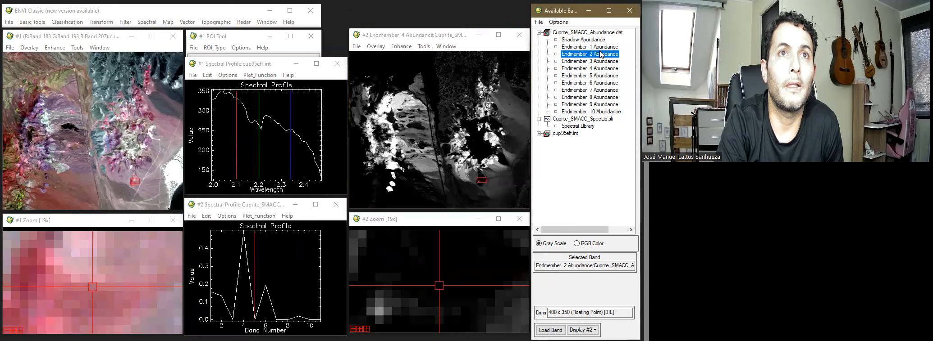
pyautogui.doubleClick(603, 91)
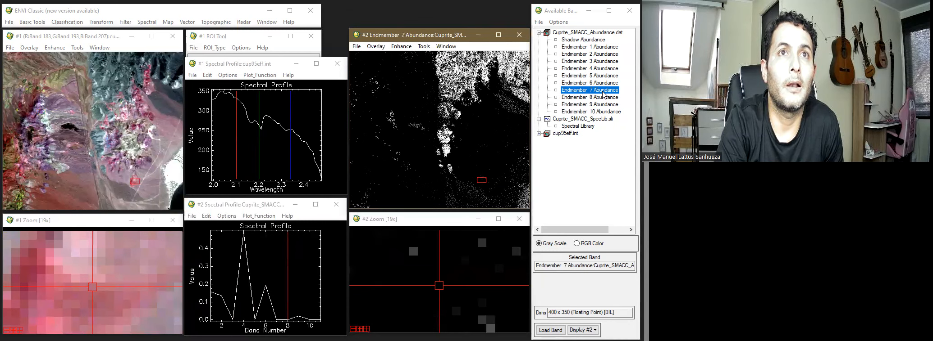
pyautogui.doubleClick(604, 98)
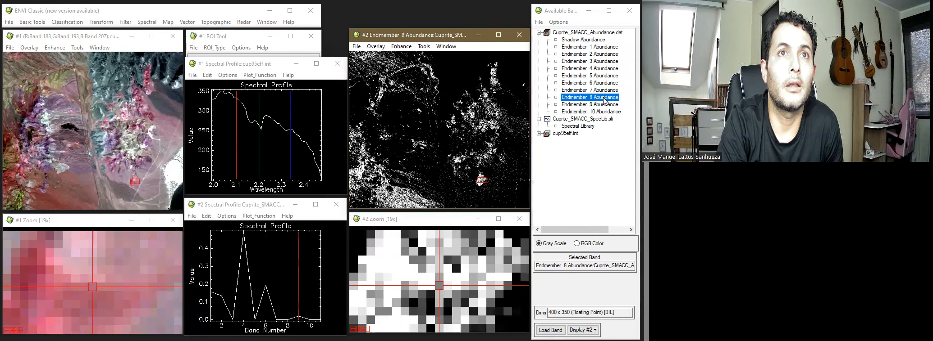
# - View the Endmember 9 and Endmember 10 Abundance bands in Display #2 and return to the Endmember 8 Abundance band
pyautogui.doubleClick(602, 105)
pyautogui.doubleClick(603, 112)
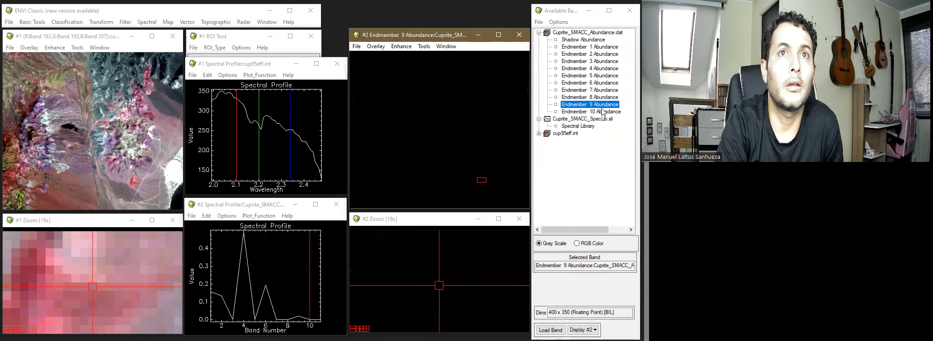
pyautogui.doubleClick(602, 97)
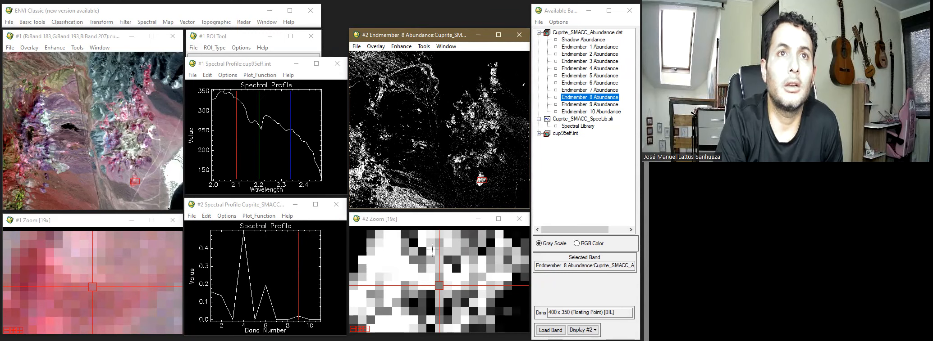
pyautogui.click(407, 269)
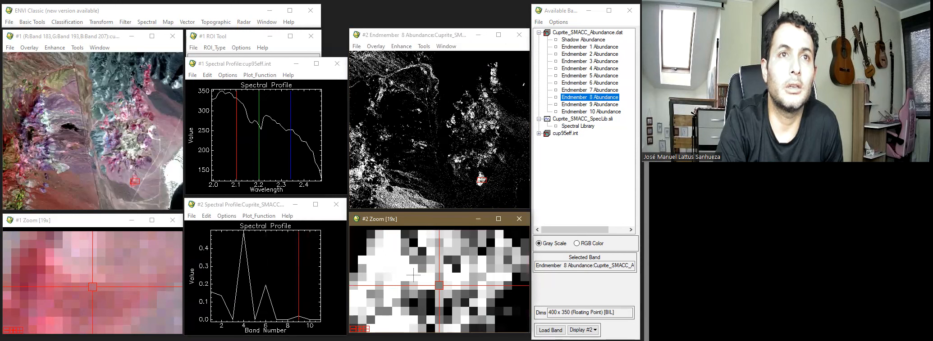
# - Go to the Endmember 8 (Maroon) ROI pixel and read its cup95eff.int spectrum and abundance profile
pyautogui.click(237, 46)
pyautogui.click(196, 124)
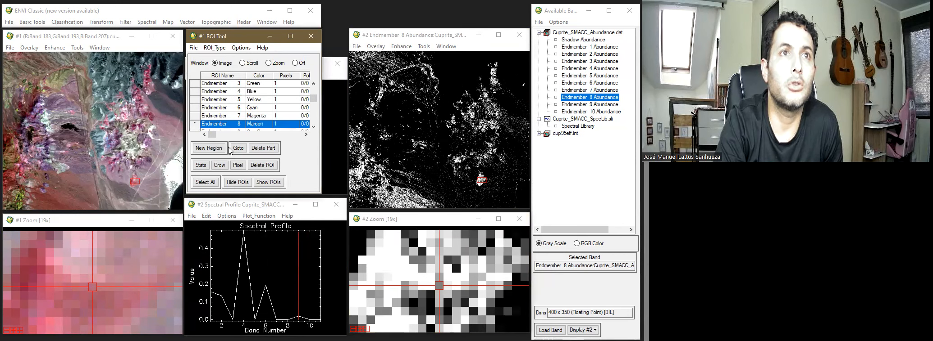
pyautogui.click(239, 148)
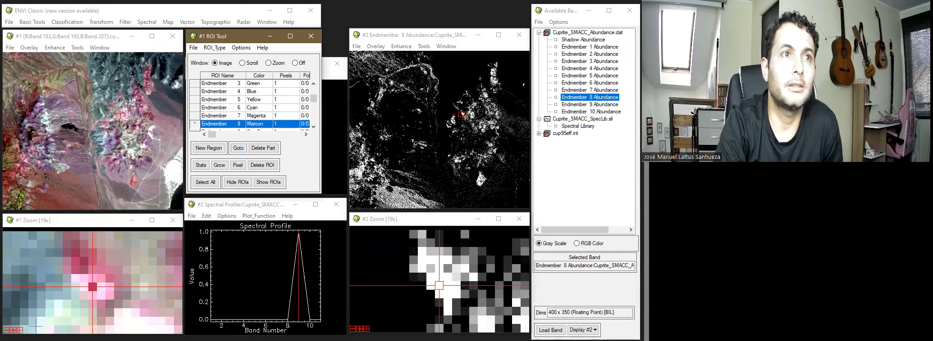
pyautogui.click(344, 84)
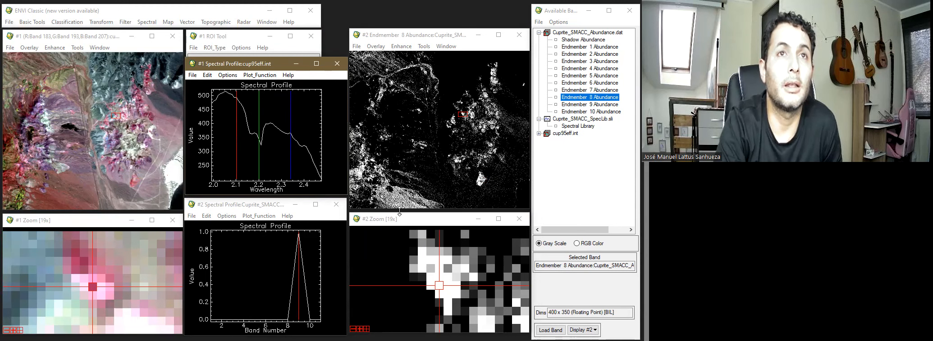
pyautogui.moveTo(303, 258); pyautogui.dragTo(221, 257)
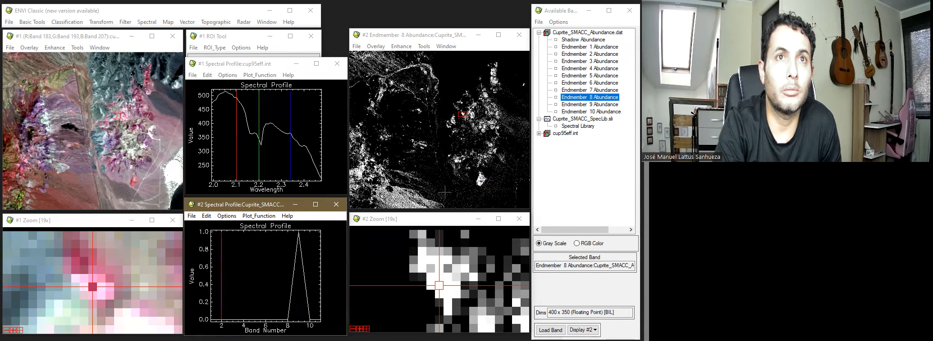
# - Move the linked cursor to the isolated bright patch in the southeast of the Endmember 8 abundance image and read its abundance profile
pyautogui.moveTo(462, 115); pyautogui.dragTo(481, 180)
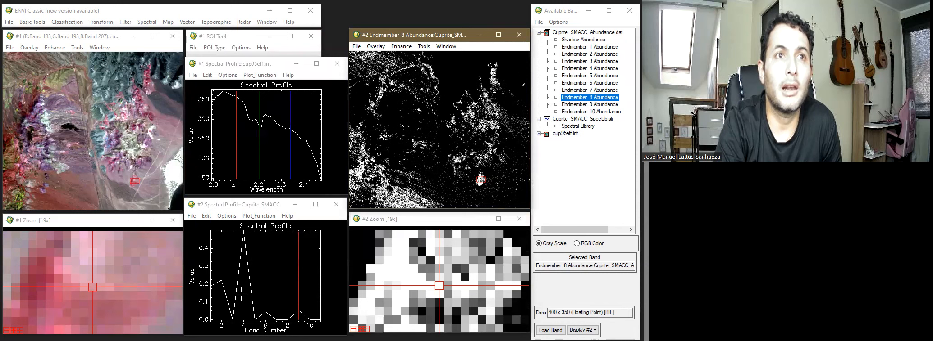
pyautogui.click(243, 251)
pyautogui.moveTo(245, 251); pyautogui.dragTo(204, 297)
pyautogui.moveTo(311, 315); pyautogui.dragTo(289, 314)
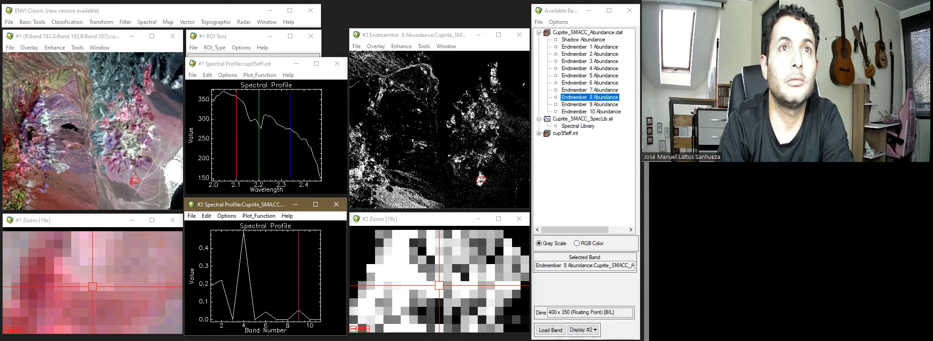
# - View the Endmember 1, 3, 5, 7 and 8 Abundance bands one after another in Display #2 at the same pixel
pyautogui.doubleClick(594, 46)
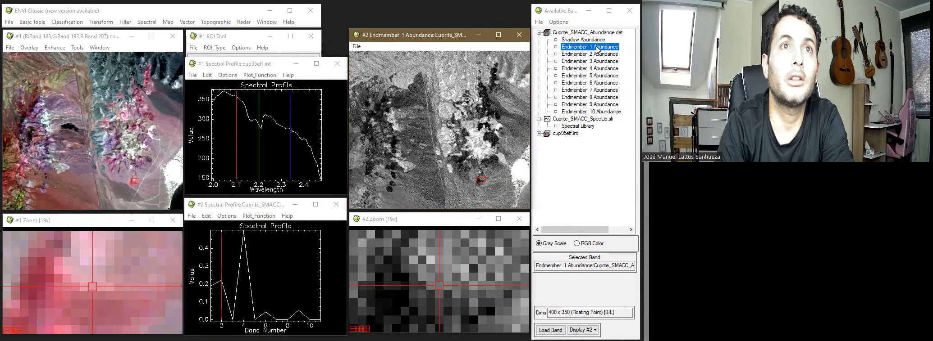
pyautogui.doubleClick(592, 61)
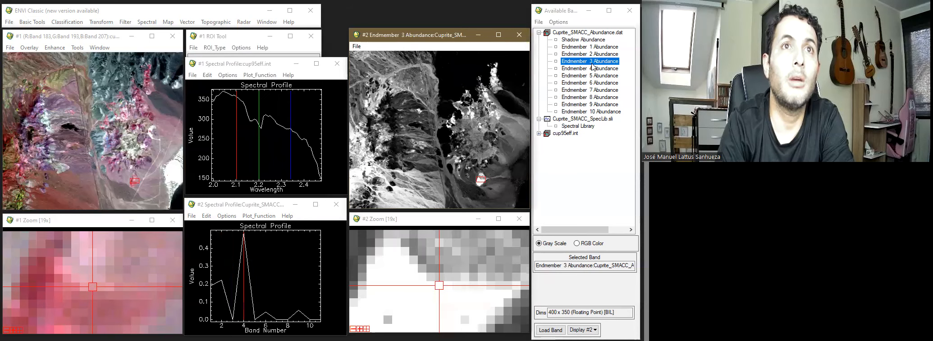
pyautogui.click(597, 75)
pyautogui.doubleClick(596, 76)
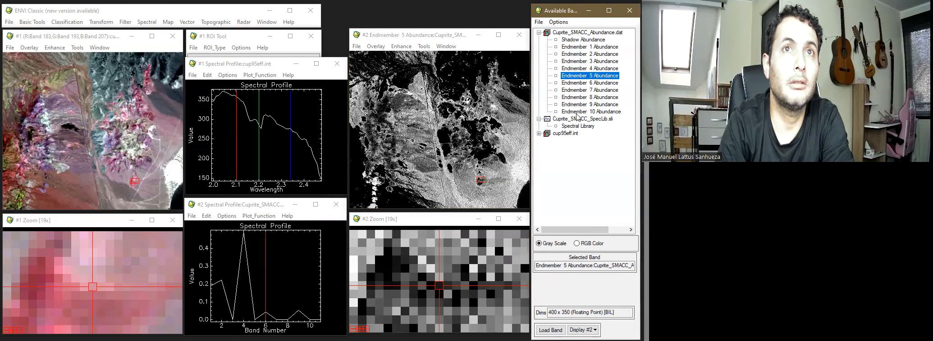
pyautogui.click(584, 90)
pyautogui.doubleClick(584, 93)
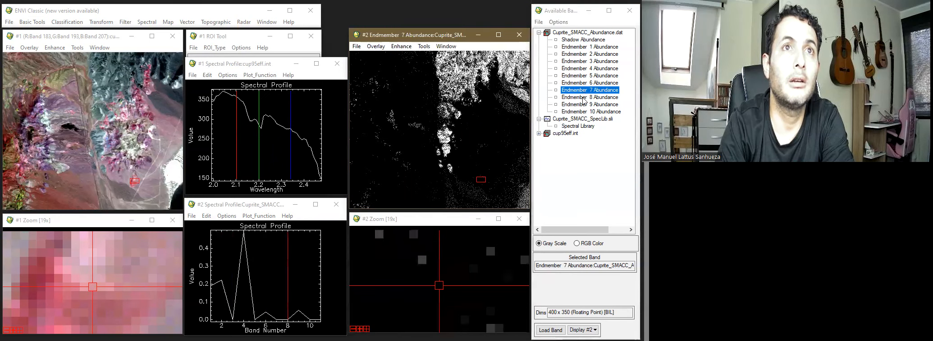
pyautogui.doubleClick(583, 97)
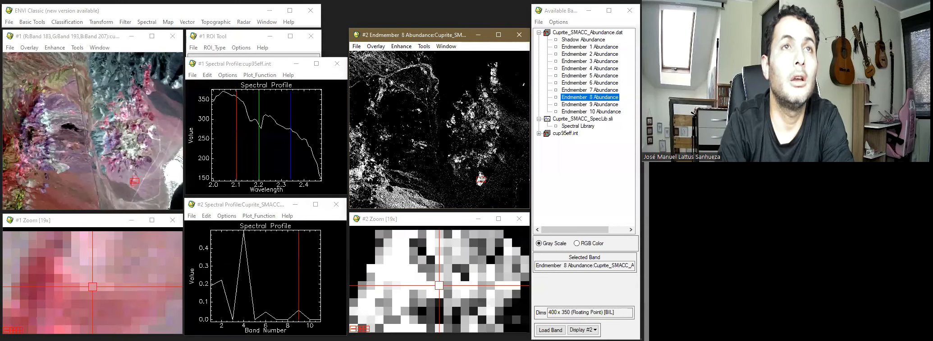
# - Close the cup95eff.int profile window and Display #2, and start a Spectral Angle Mapper classification on cup95eff.int
pyautogui.click(337, 64)
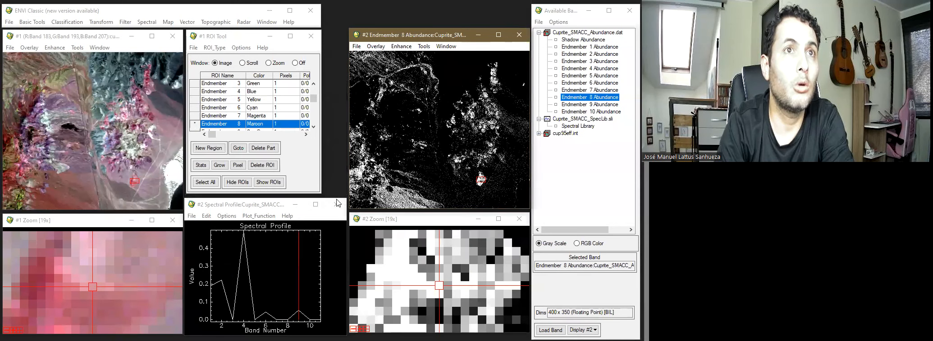
pyautogui.click(519, 35)
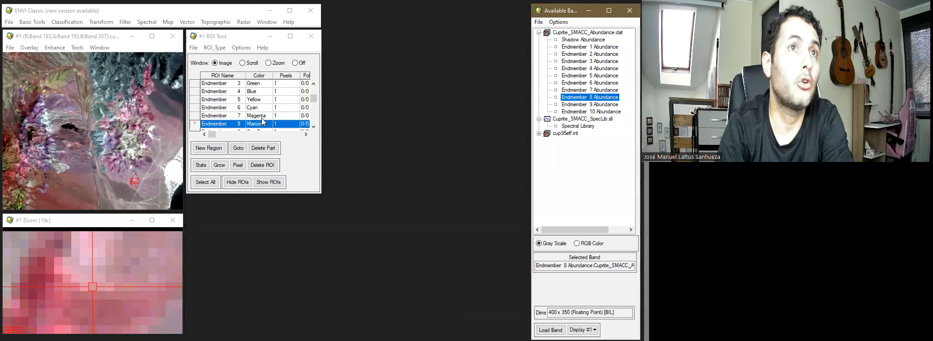
pyautogui.click(149, 20)
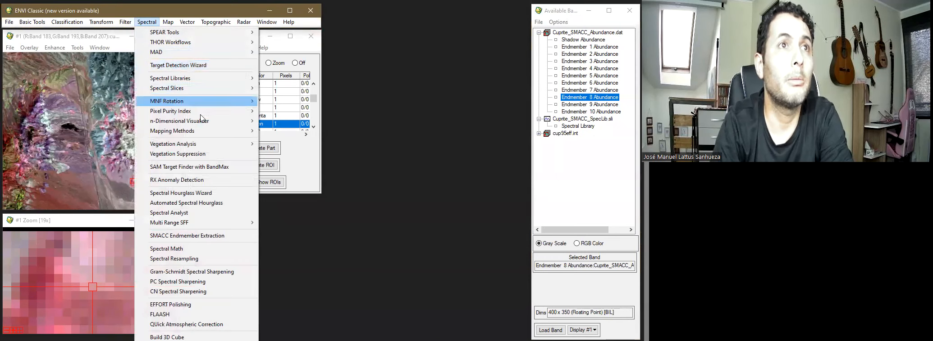
pyautogui.moveTo(207, 130)
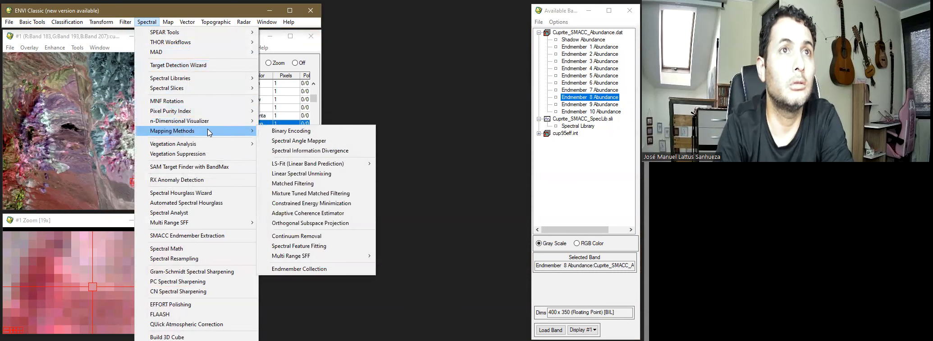
pyautogui.click(324, 141)
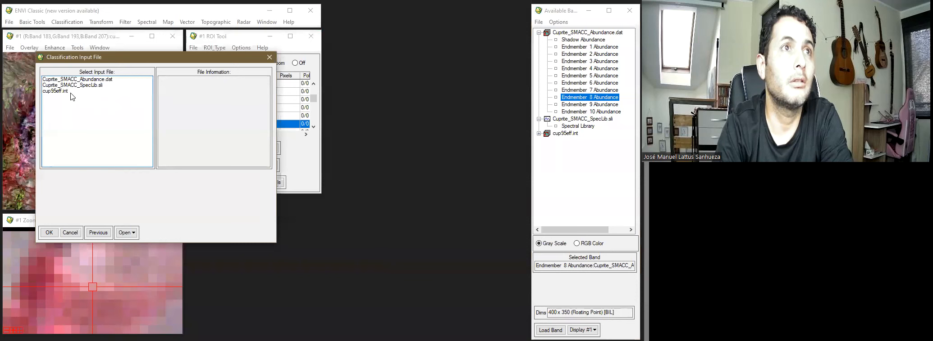
pyautogui.click(70, 92)
pyautogui.click(50, 233)
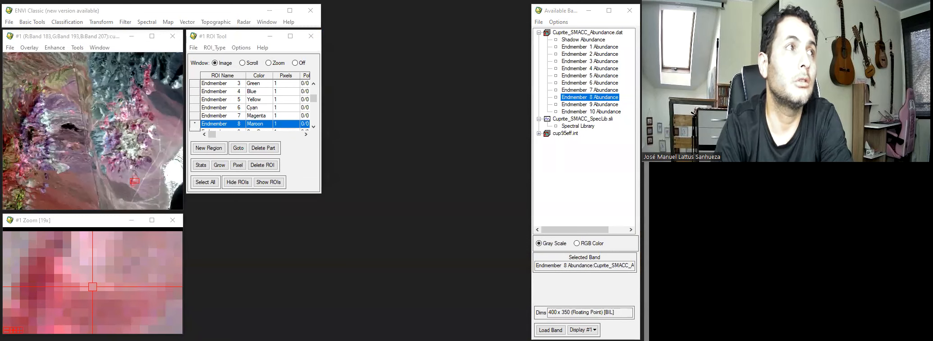
# - Import the Endmember 1 to 10 ROI spectra from the input file as endmembers and delete Endmember 2 (Red)
pyautogui.click(272, 51)
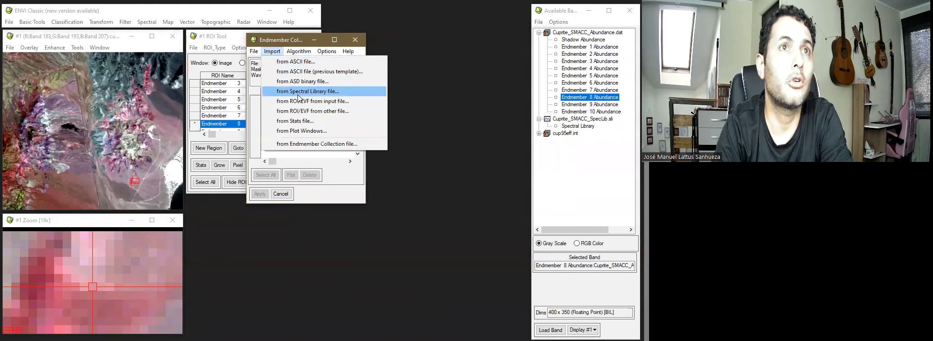
pyautogui.click(286, 101)
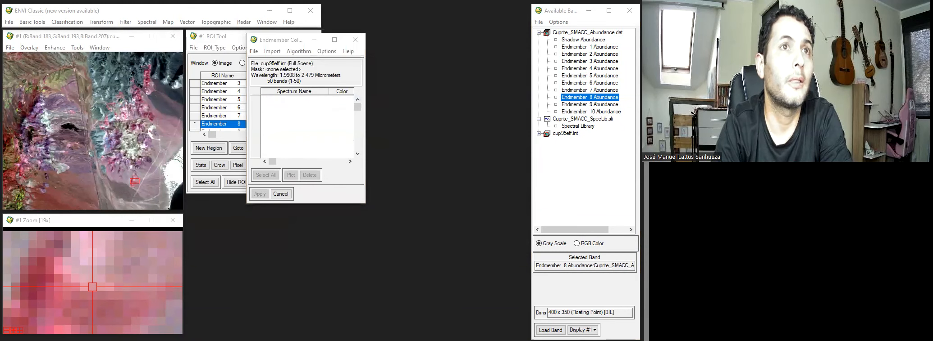
pyautogui.moveTo(293, 148); pyautogui.dragTo(291, 201)
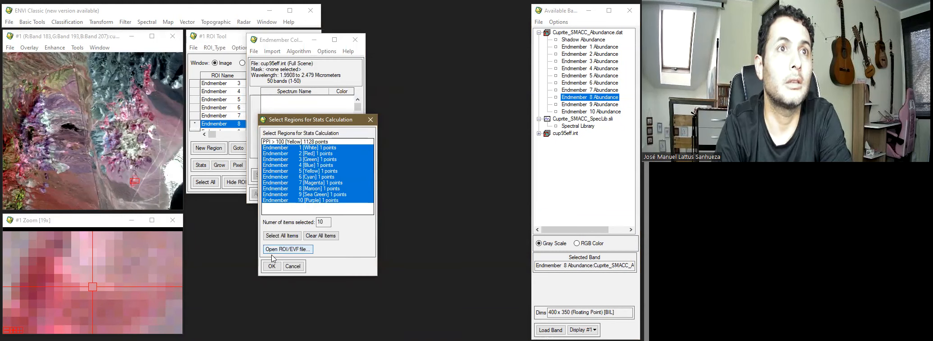
pyautogui.click(271, 268)
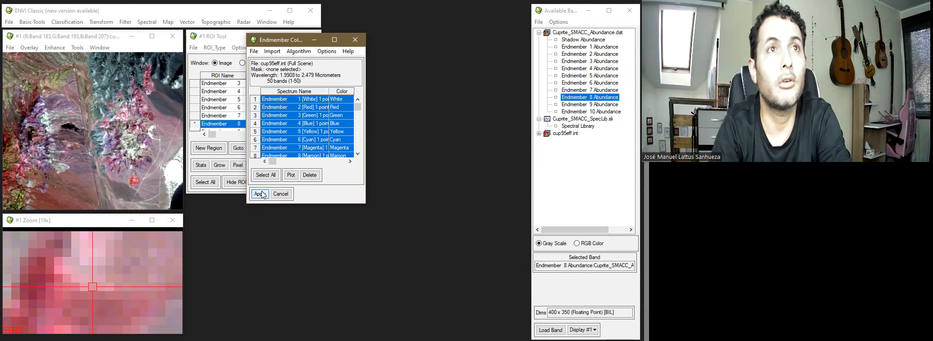
pyautogui.click(255, 108)
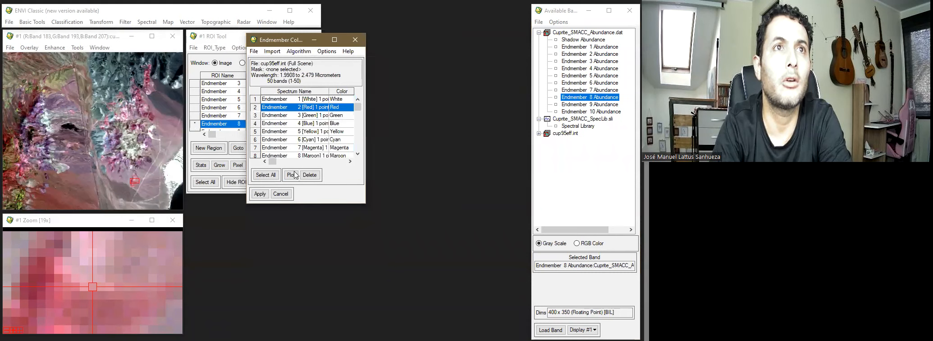
pyautogui.click(309, 175)
# - Run the Spectral Angle Mapper with all remaining endmembers, outputting the class image and the rule images to memory
pyautogui.click(265, 175)
pyautogui.click(260, 194)
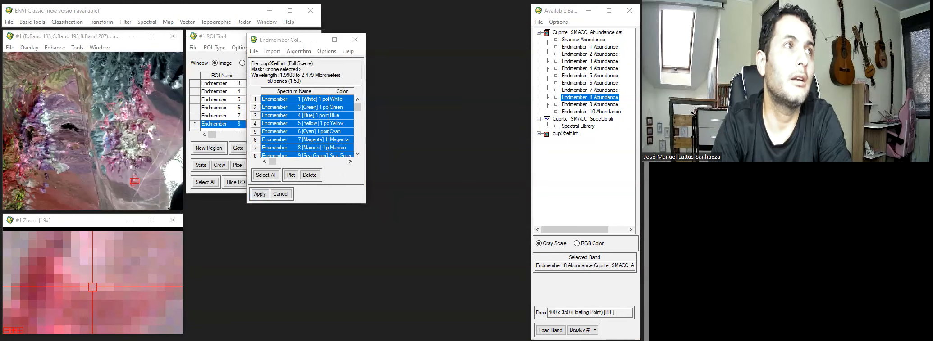
pyautogui.click(170, 166)
pyautogui.click(163, 233)
pyautogui.click(103, 285)
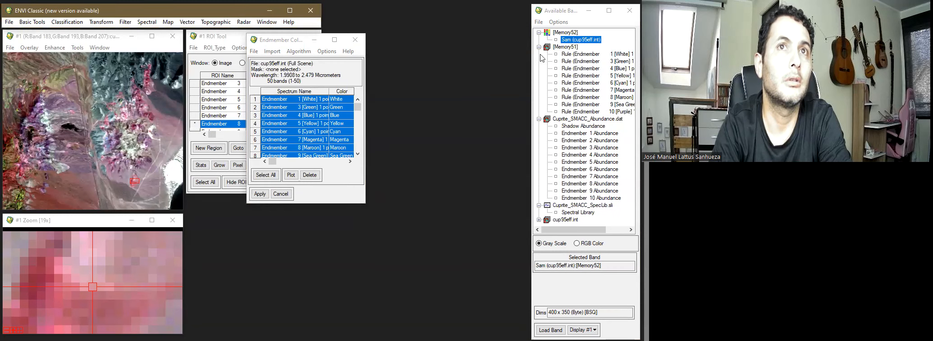
# - View the Sam (cup95eff.int) class image in a new display, and close that display and the Endmember Collection window
pyautogui.rightClick(581, 40)
pyautogui.click(584, 47)
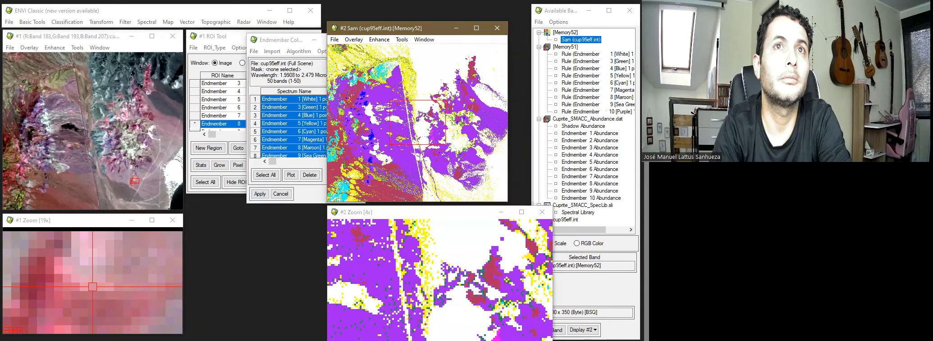
pyautogui.click(497, 28)
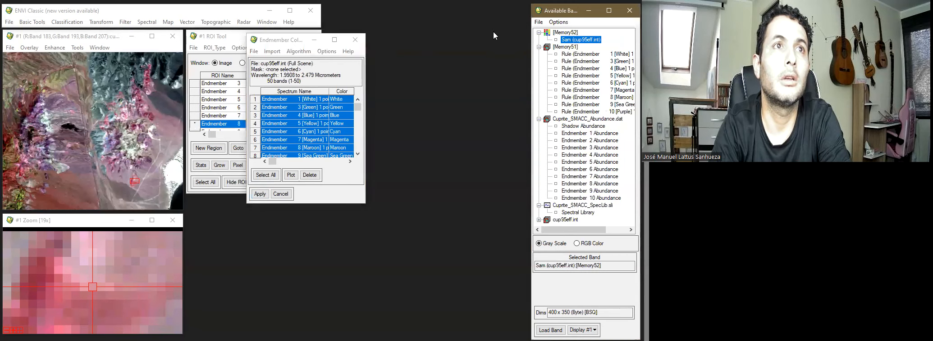
pyautogui.click(355, 39)
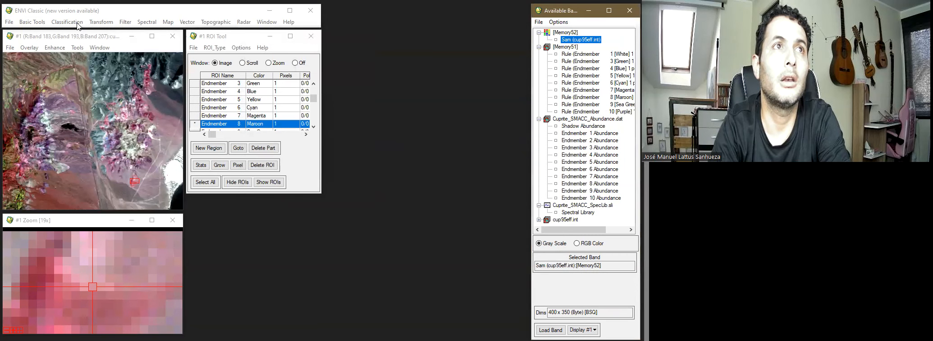
# - Open the nine-band SAM rule image file [Memory51] in the post-classification Rule Classifier
pyautogui.click(67, 22)
pyautogui.moveTo(113, 86)
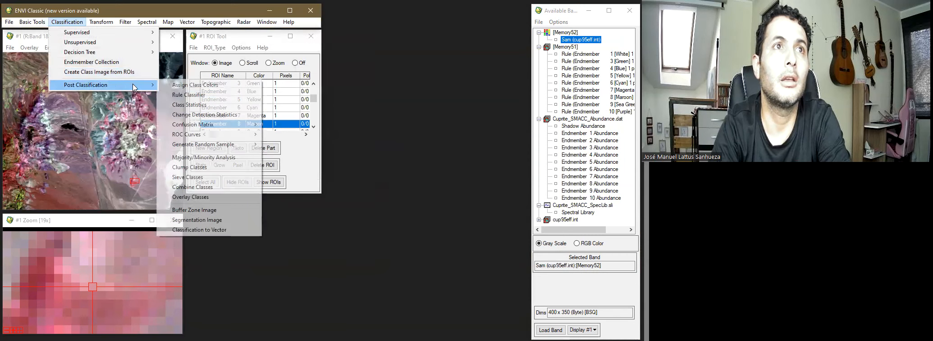
pyautogui.click(217, 93)
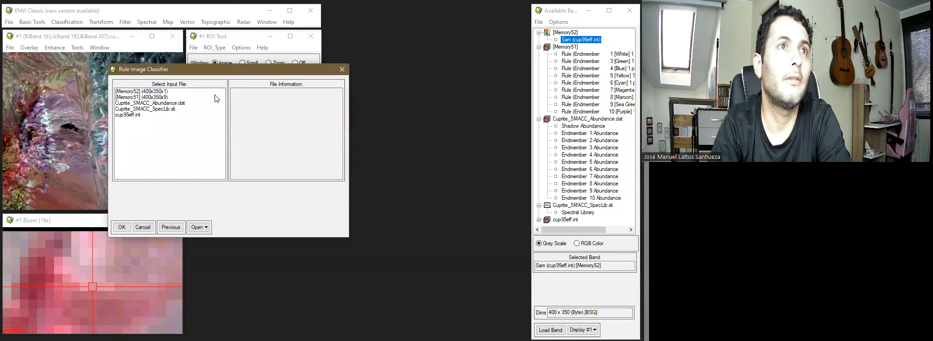
pyautogui.click(152, 98)
pyautogui.click(121, 227)
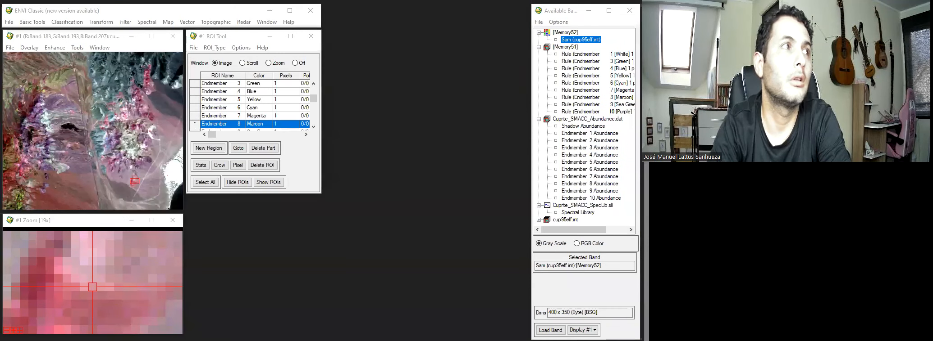
# - Set the thresholds of all the rule images to 5%
pyautogui.click(266, 128)
pyautogui.write('5')
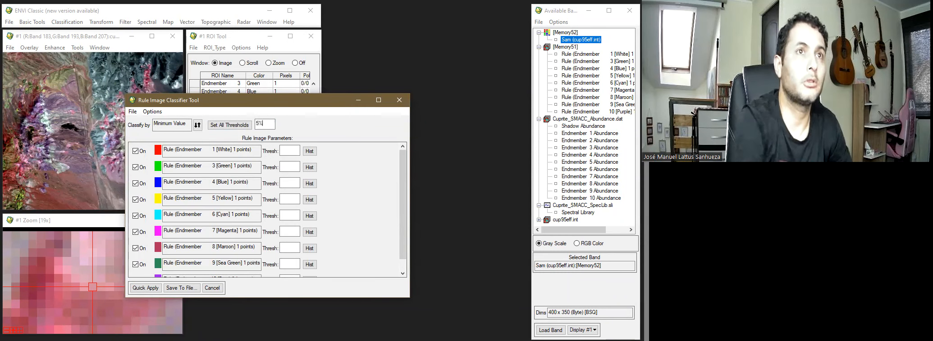
pyautogui.press('Return')
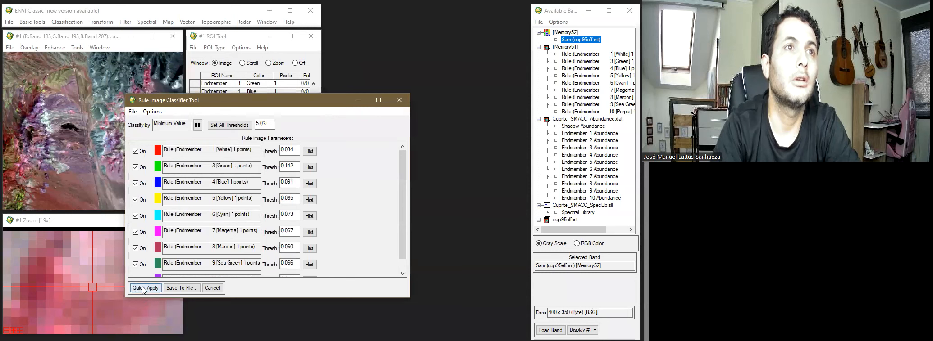
# - Preview the SAM rule classification with the current thresholds, and close its display and the Rule Classifier
pyautogui.click(145, 289)
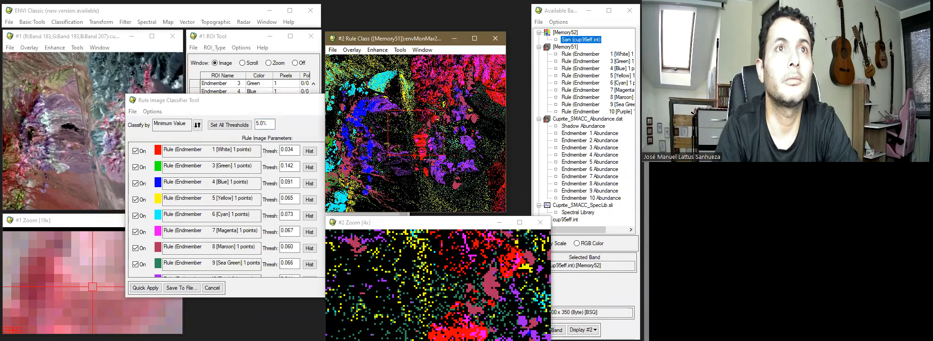
pyautogui.click(495, 38)
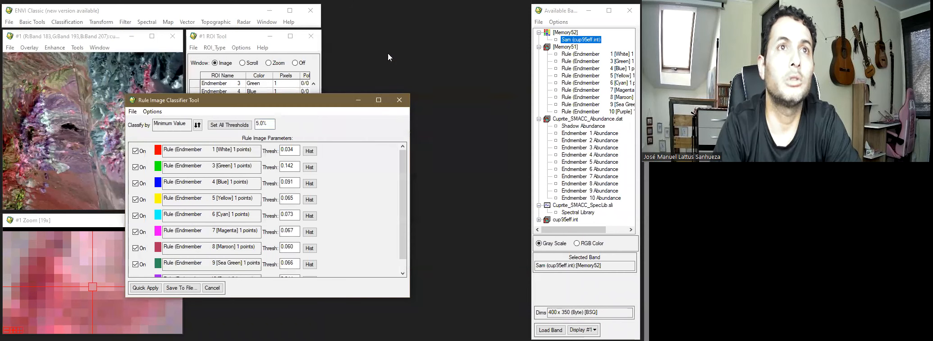
pyautogui.click(399, 100)
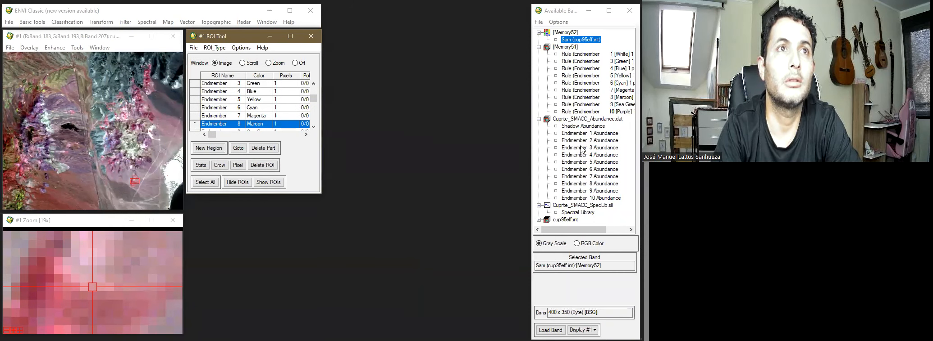
# - Open the abundance image Cuprite_SMACC_Abundance.dat in the post-classification Rule Classifier
pyautogui.click(60, 22)
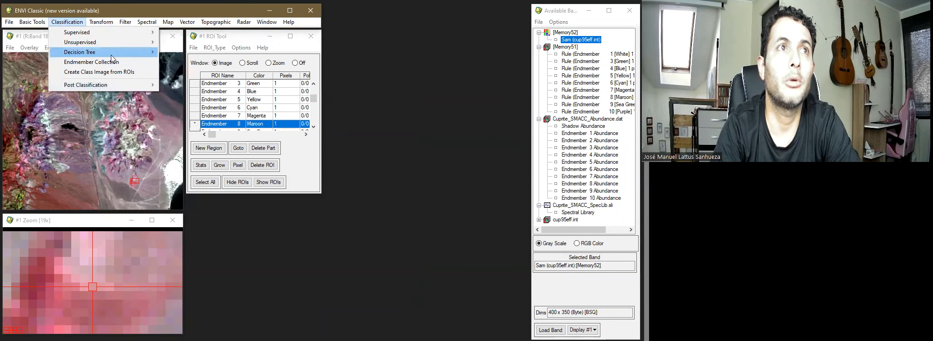
pyautogui.moveTo(109, 86)
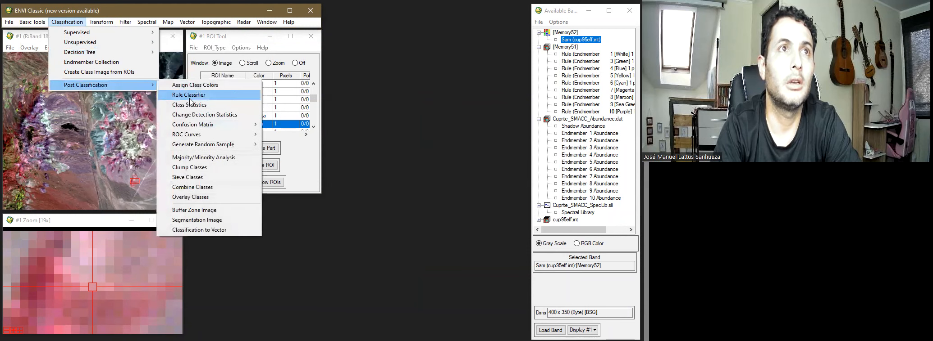
pyautogui.click(190, 99)
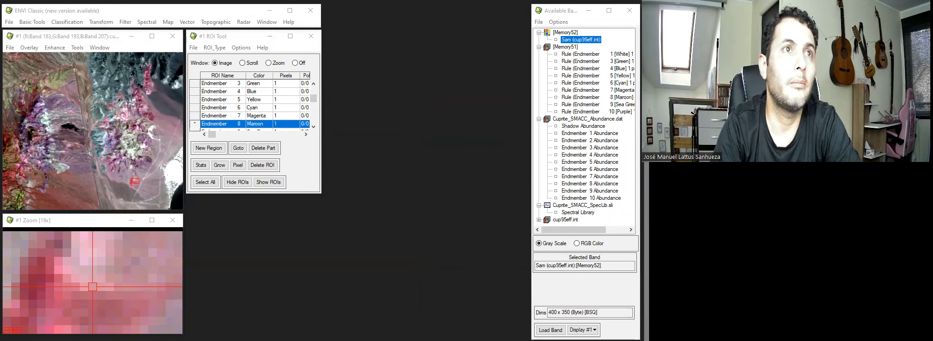
pyautogui.click(83, 118)
pyautogui.click(24, 242)
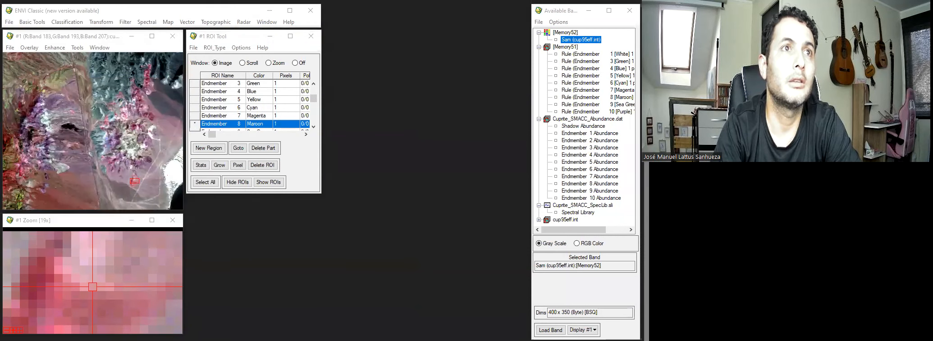
# - Classify the abundance images with all thresholds at 90%, and link the resulting class display to the RGB image display
pyautogui.click(188, 92)
pyautogui.write('90')
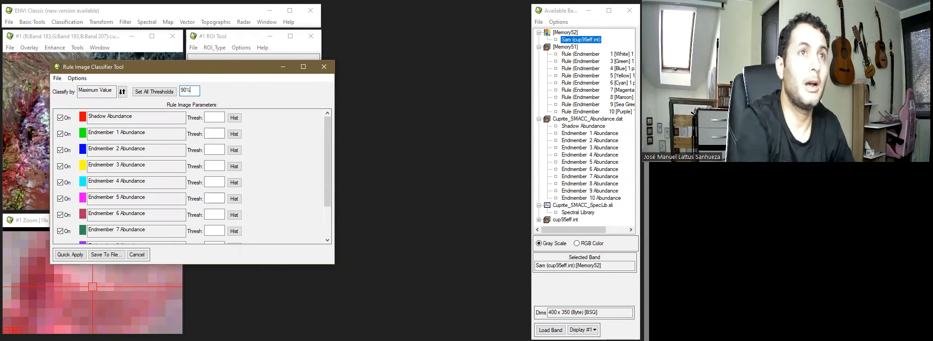
pyautogui.press('Return')
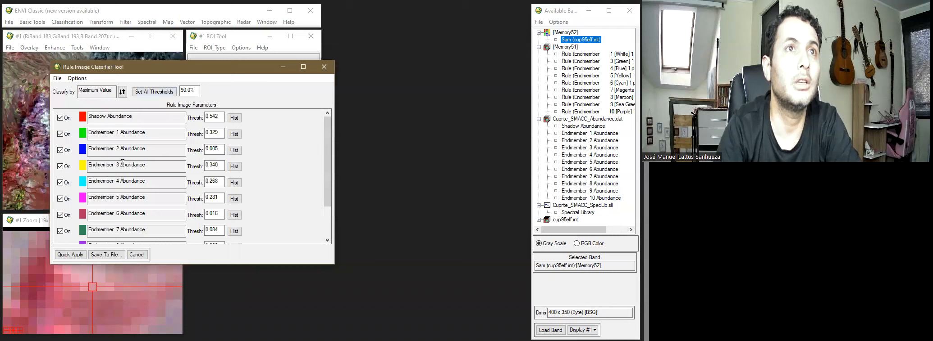
pyautogui.click(70, 254)
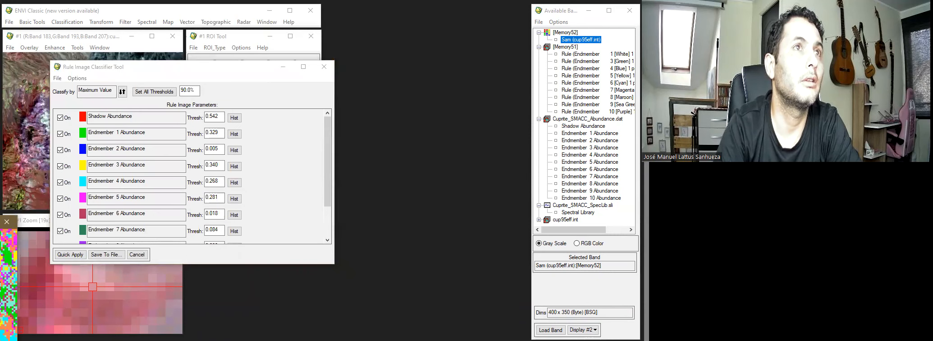
pyautogui.moveTo(416, 65); pyautogui.dragTo(416, 65)
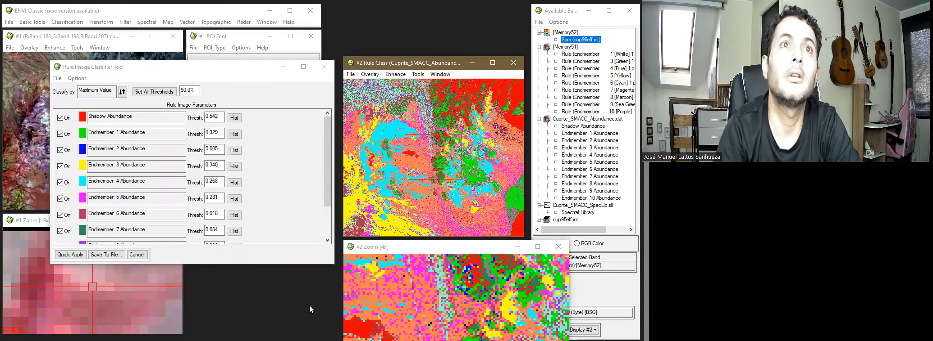
pyautogui.rightClick(34, 183)
pyautogui.click(50, 189)
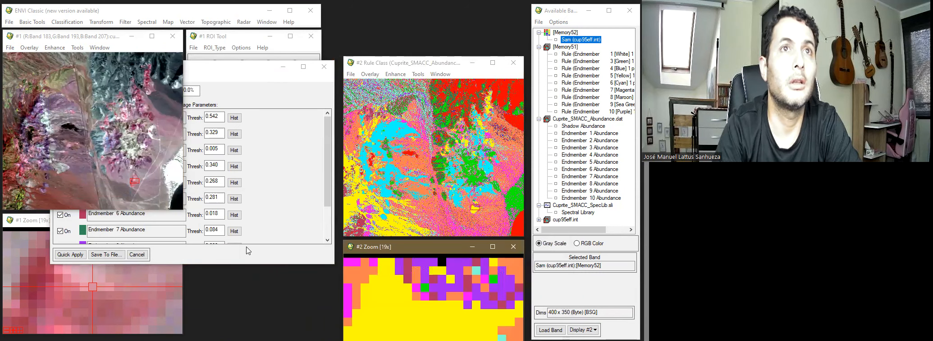
# - Try all abundance thresholds at 98% and reapply the classification to the class display
pyautogui.click(280, 171)
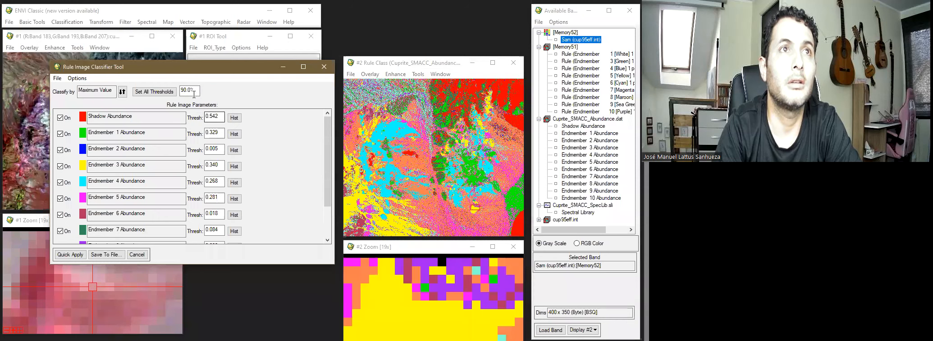
pyautogui.press('BackSpace')
pyautogui.write('8')
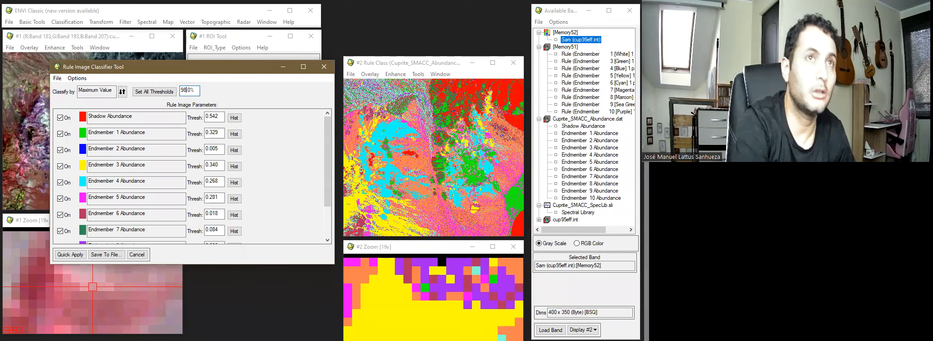
pyautogui.press('Return')
pyautogui.click(71, 255)
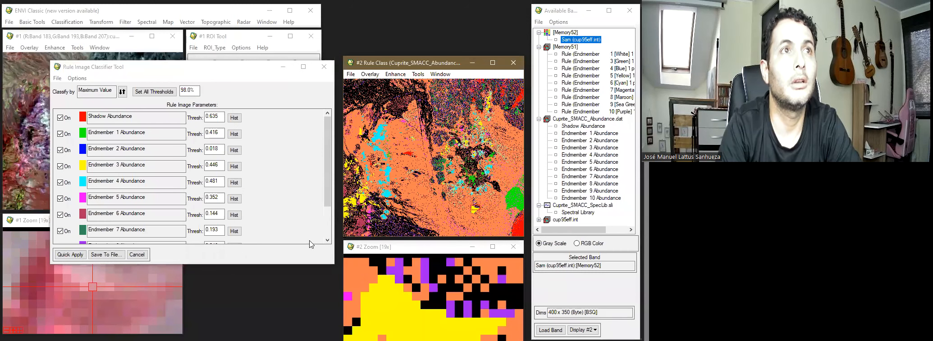
pyautogui.moveTo(327, 194); pyautogui.dragTo(334, 129)
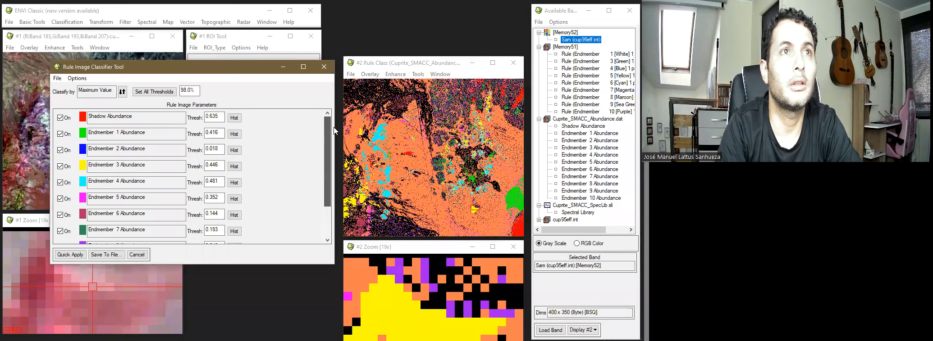
# - Set all abundance thresholds back to 90% and reapply the classification
pyautogui.doubleClick(198, 90)
pyautogui.write('90')
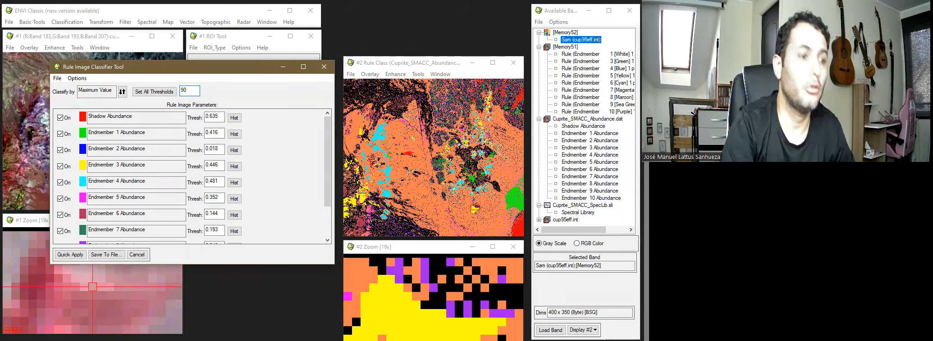
pyautogui.click(135, 90)
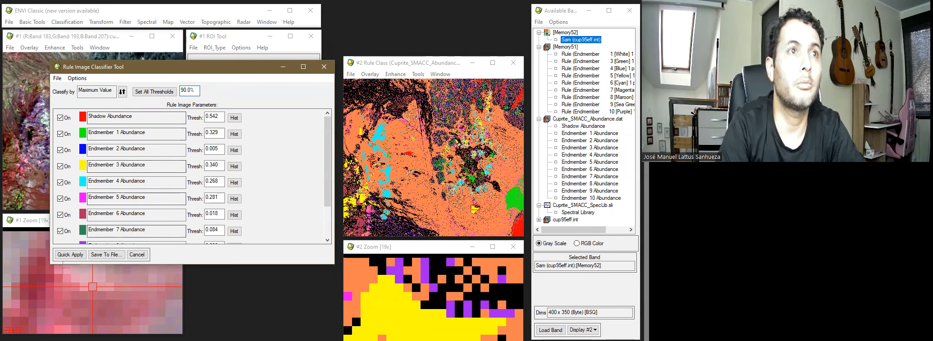
pyautogui.click(69, 255)
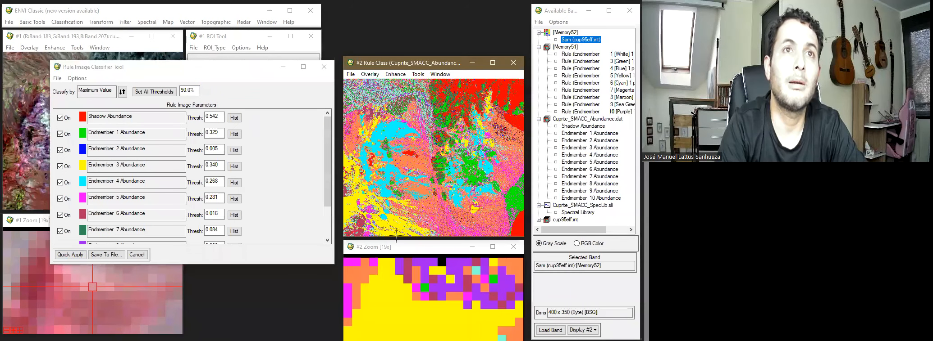
# - Exclude the Shadow Abundance band from the rule classification and update the class display
pyautogui.moveTo(330, 164); pyautogui.dragTo(329, 136)
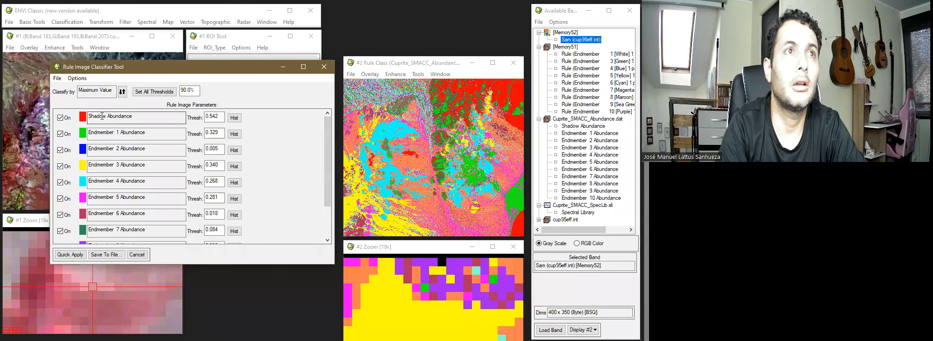
pyautogui.click(68, 118)
pyautogui.click(75, 256)
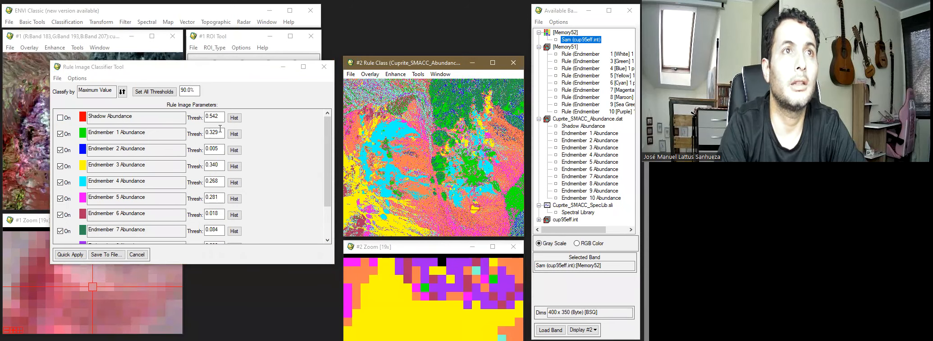
# - Try a 99% threshold for Endmember 1 Abundance alone and update the class display
pyautogui.moveTo(222, 132); pyautogui.dragTo(161, 133)
pyautogui.write('0.455')
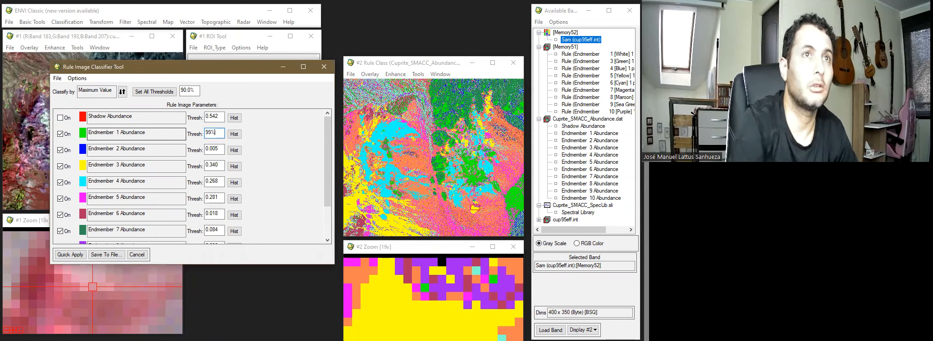
pyautogui.press('Tab')
pyautogui.click(59, 256)
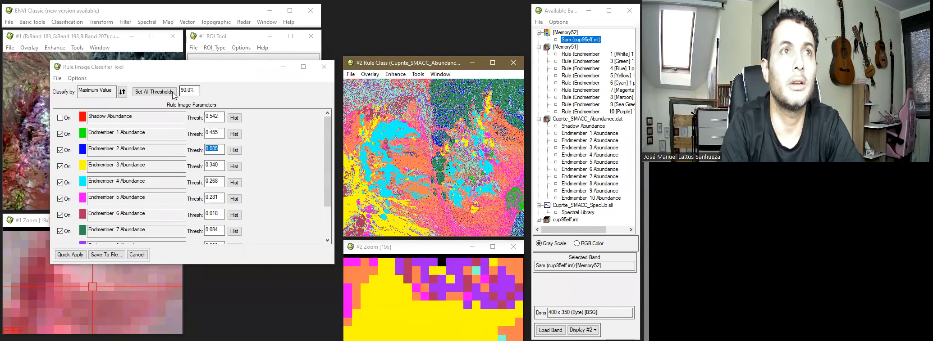
# - Reset all thresholds to 90%, update the classification, and close the Rule Classifier together with its class display
pyautogui.click(194, 90)
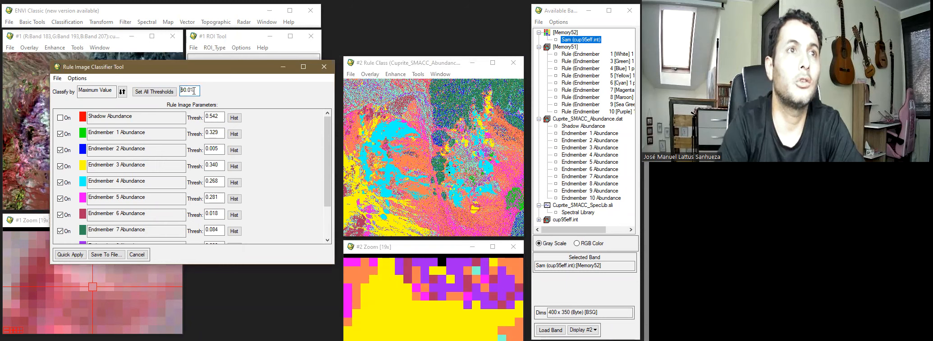
pyautogui.click(59, 256)
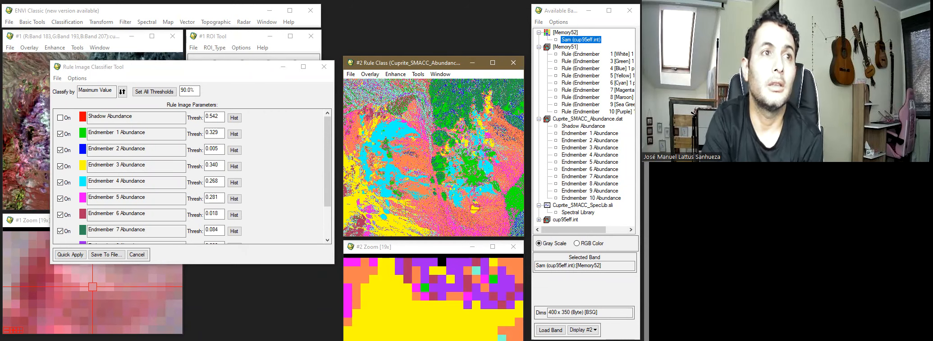
pyautogui.click(324, 67)
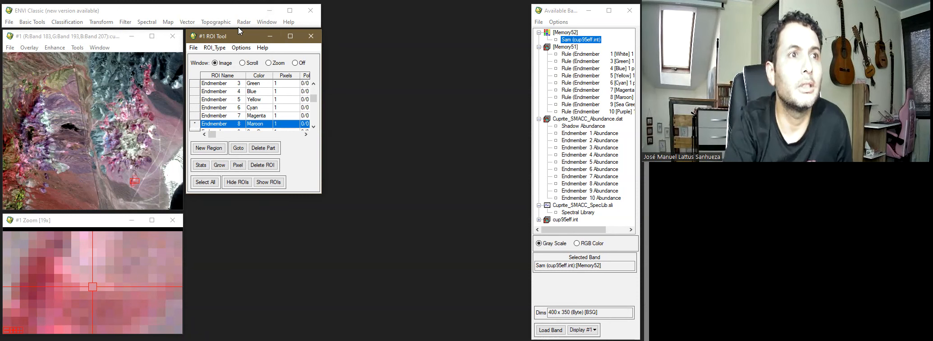
pyautogui.click(147, 22)
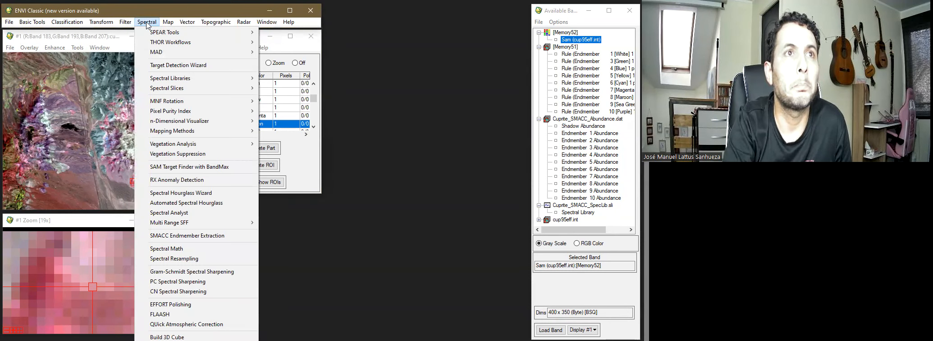
pyautogui.moveTo(172, 111)
pyautogui.moveTo(182, 123)
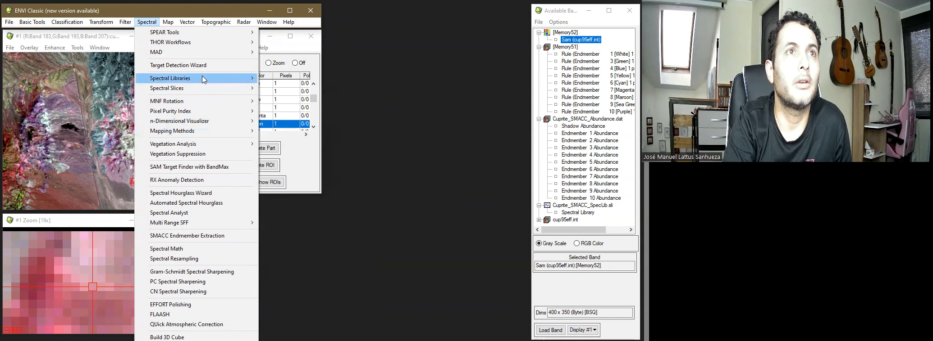
pyautogui.moveTo(202, 79)
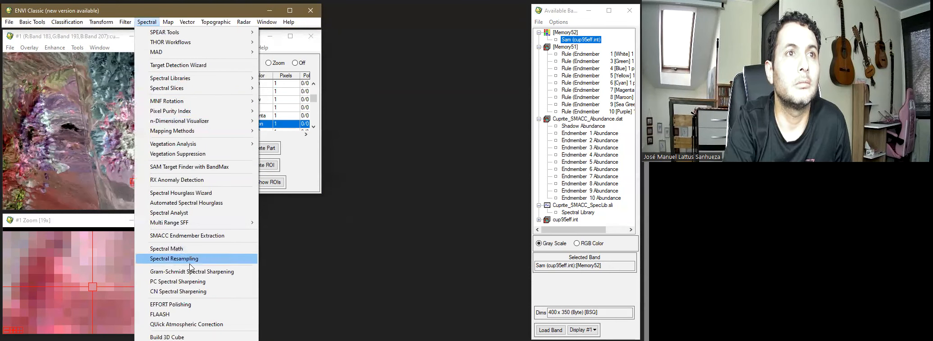
pyautogui.click(363, 279)
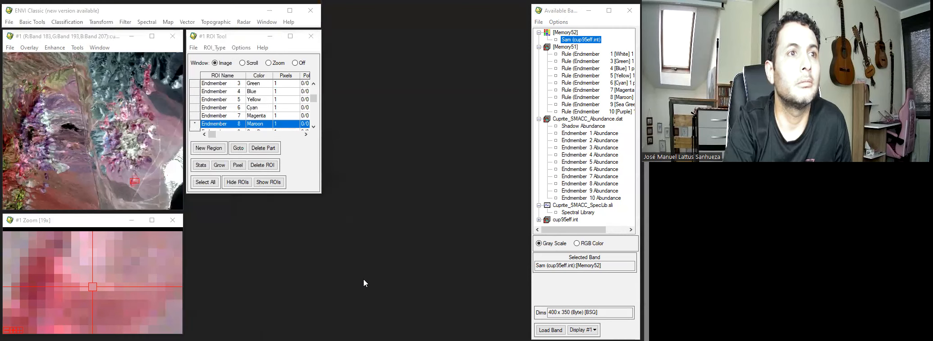